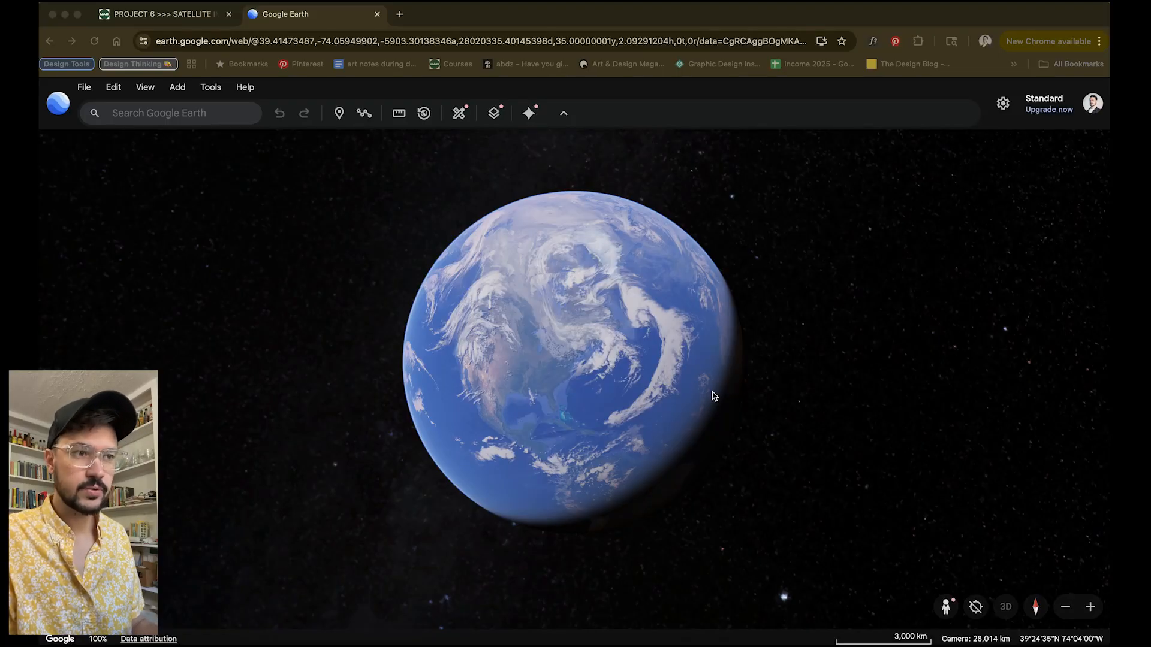
Step: Turn the globe until North America faces the camera upright, with Canada and the United States centred
{"action": "left_click", "coordinate": [520, 384]}
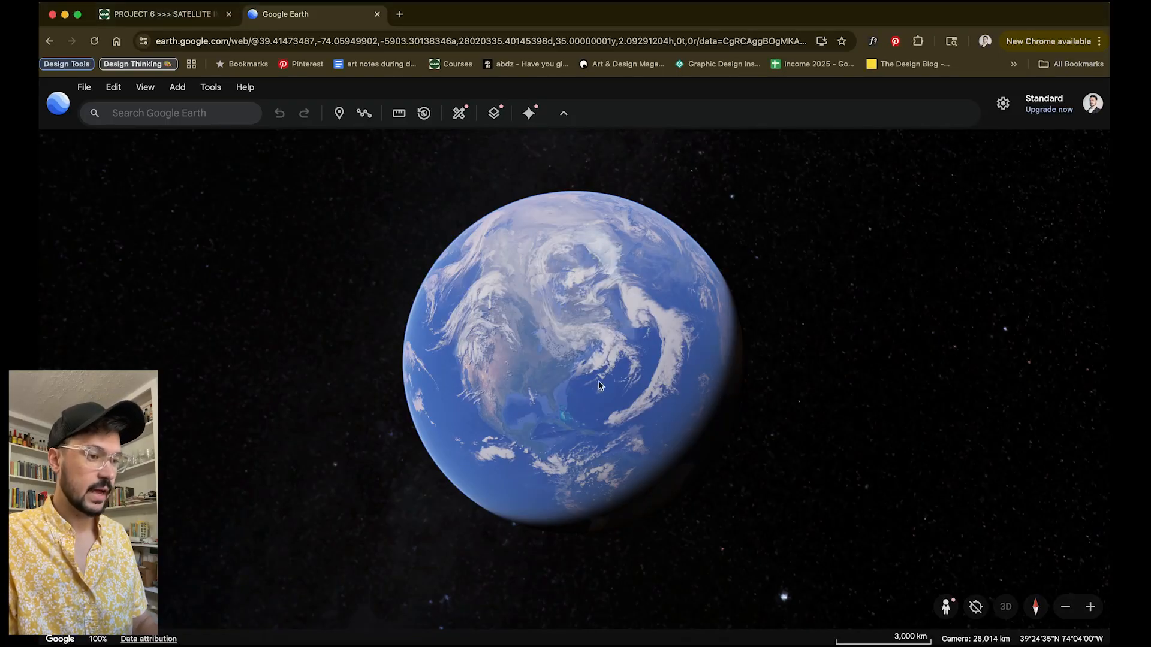
{"action": "left_click_drag", "start_coordinate": [538, 367], "coordinate": [729, 357]}
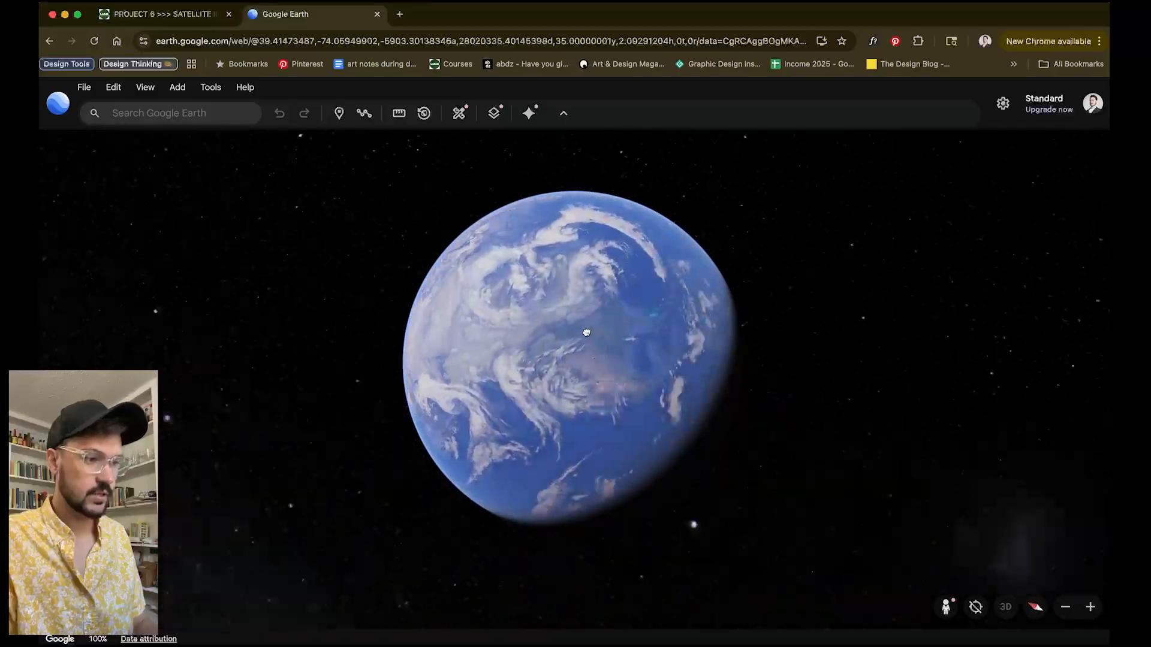
{"action": "left_click_drag", "start_coordinate": [575, 361], "coordinate": [552, 467]}
{"action": "left_click_drag", "start_coordinate": [531, 282], "coordinate": [709, 293]}
{"action": "left_click_drag", "start_coordinate": [552, 347], "coordinate": [646, 355]}
{"action": "scroll", "coordinate": [563, 344], "scroll_direction": "up", "scroll_amount": 5}
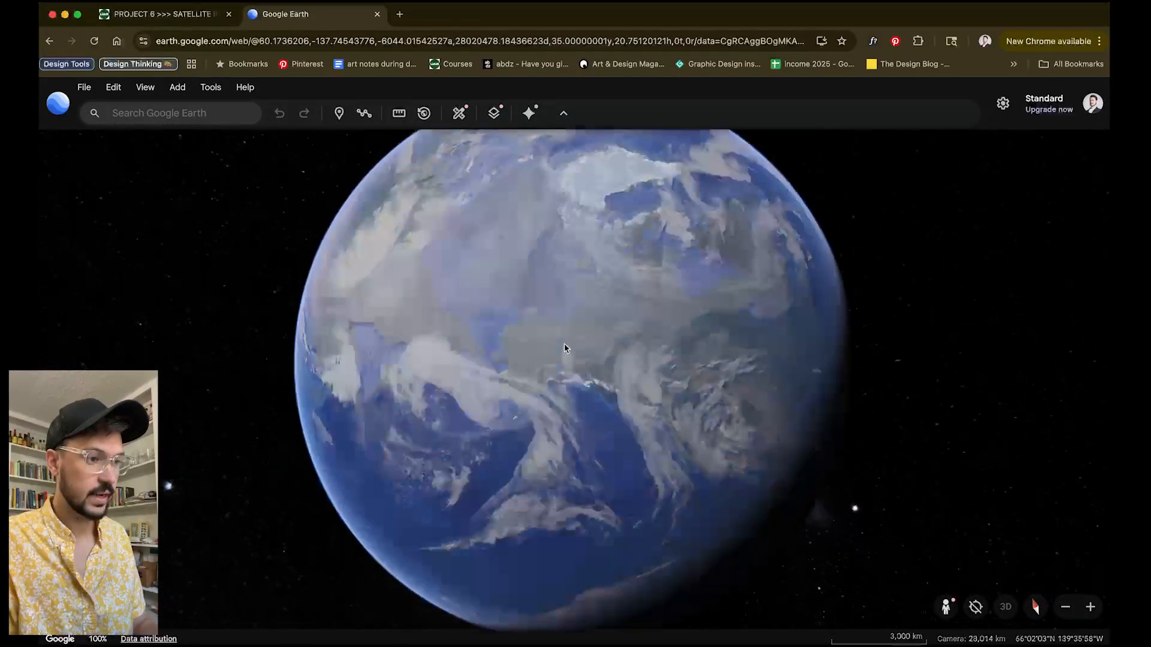
{"action": "left_click_drag", "start_coordinate": [412, 329], "coordinate": [371, 310]}
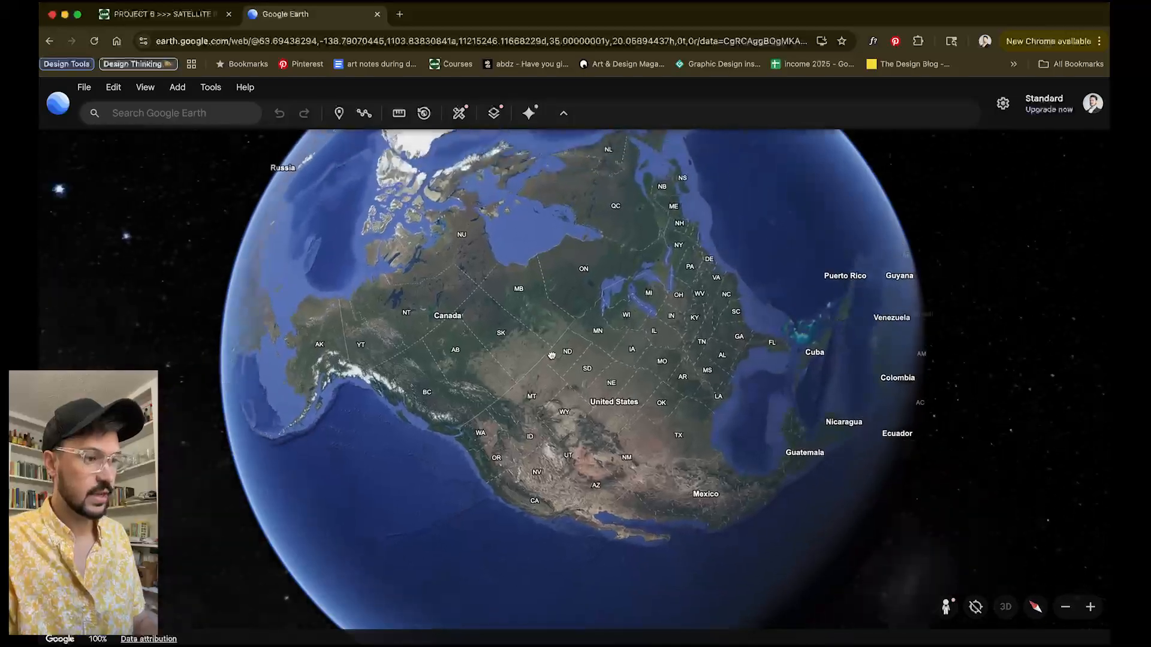
{"action": "left_click_drag", "start_coordinate": [567, 362], "coordinate": [639, 388]}
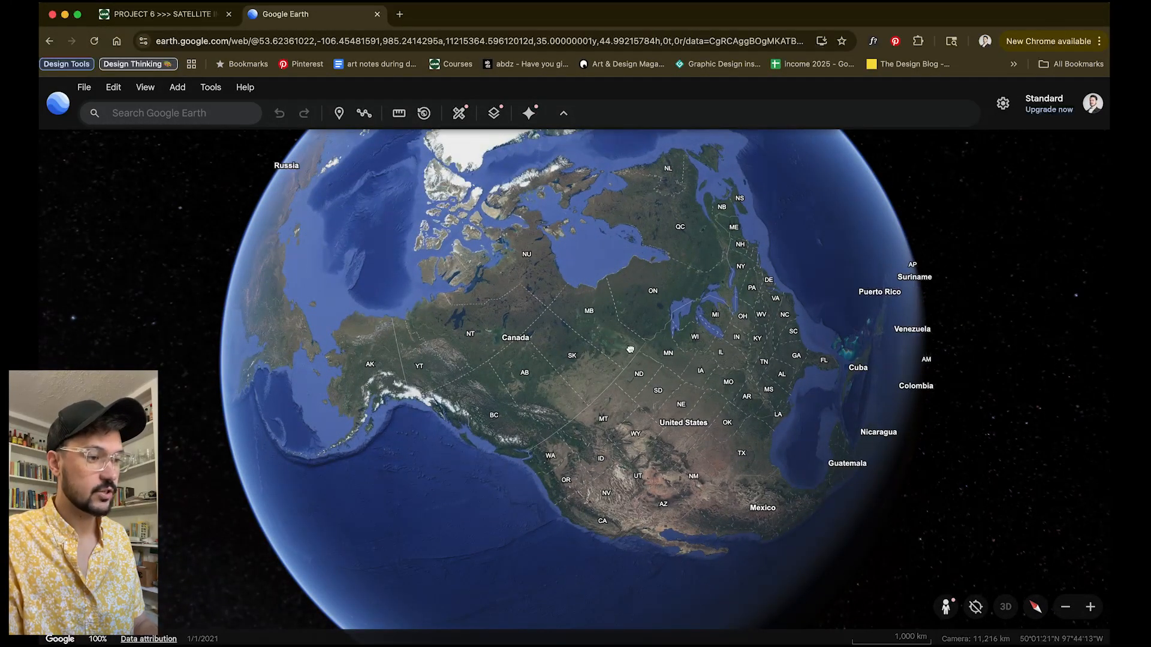
{"action": "left_click_drag", "start_coordinate": [629, 348], "coordinate": [465, 405]}
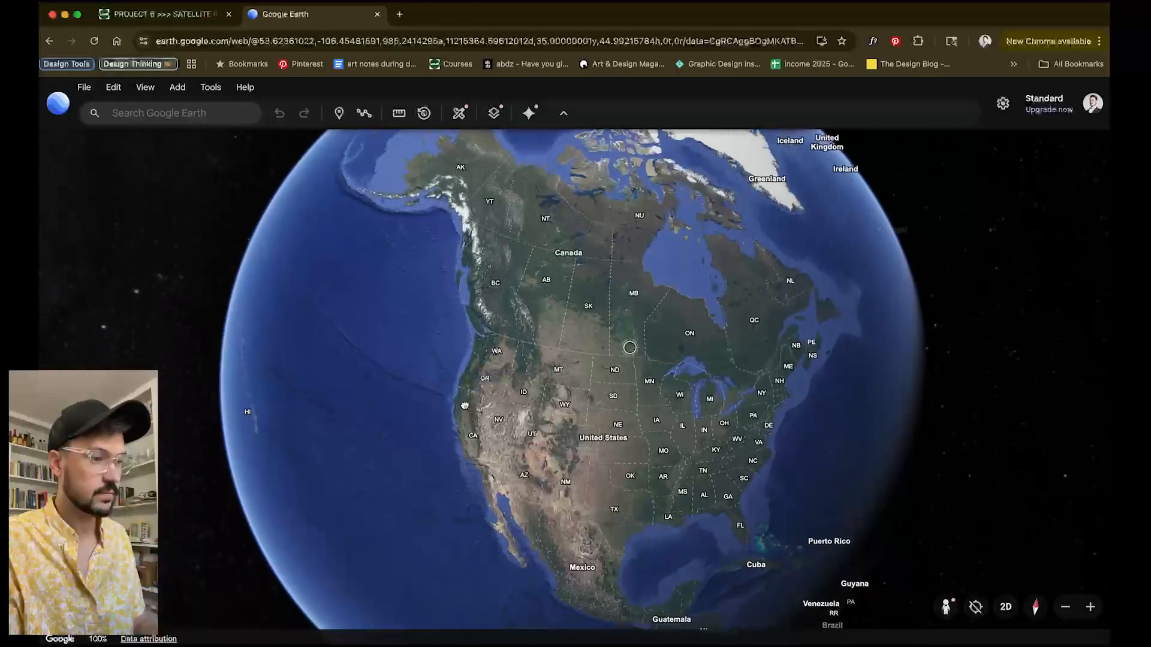
Step: Examine western Canada more closely, from the Pacific coast across to Hudson Bay
{"action": "scroll", "coordinate": [601, 336], "scroll_direction": "up", "scroll_amount": 3}
{"action": "scroll", "coordinate": [601, 337], "scroll_direction": "up", "scroll_amount": 3}
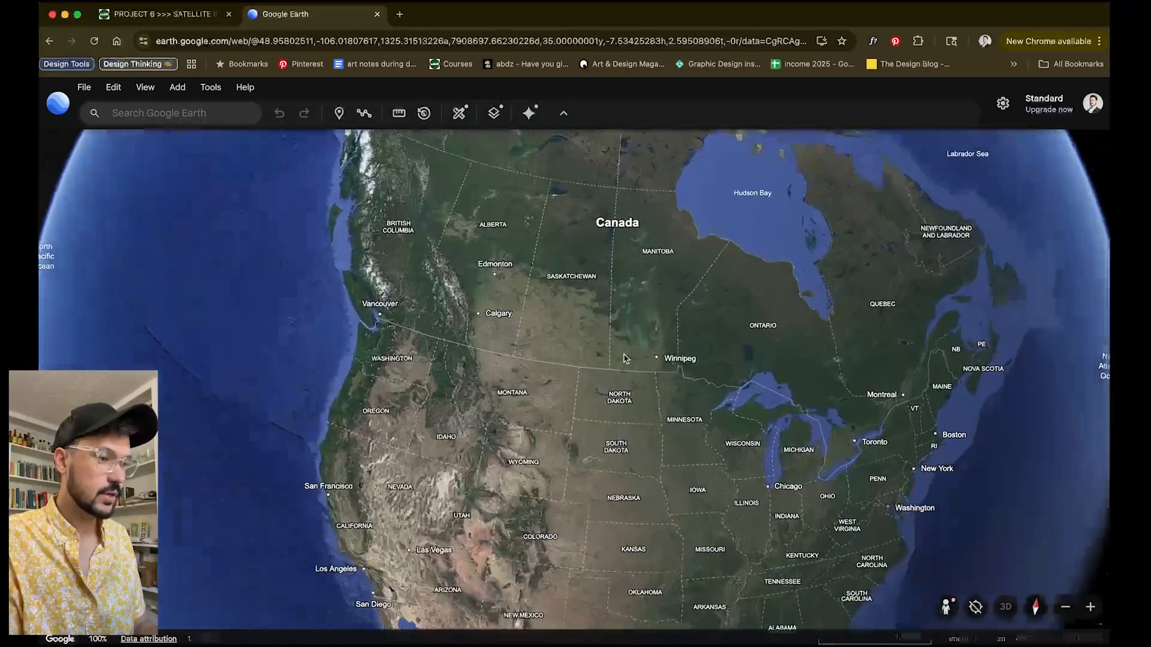
{"action": "left_click_drag", "start_coordinate": [538, 394], "coordinate": [558, 474]}
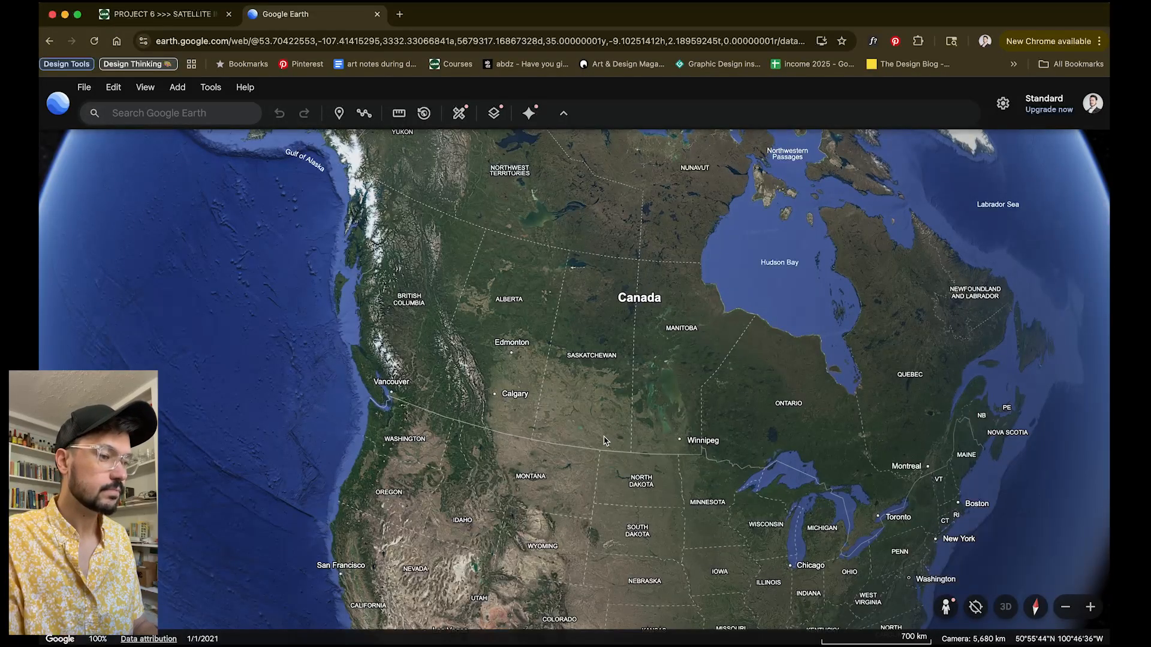
{"action": "left_click_drag", "start_coordinate": [651, 393], "coordinate": [674, 460]}
{"action": "scroll", "coordinate": [609, 454], "scroll_direction": "up", "scroll_amount": 2}
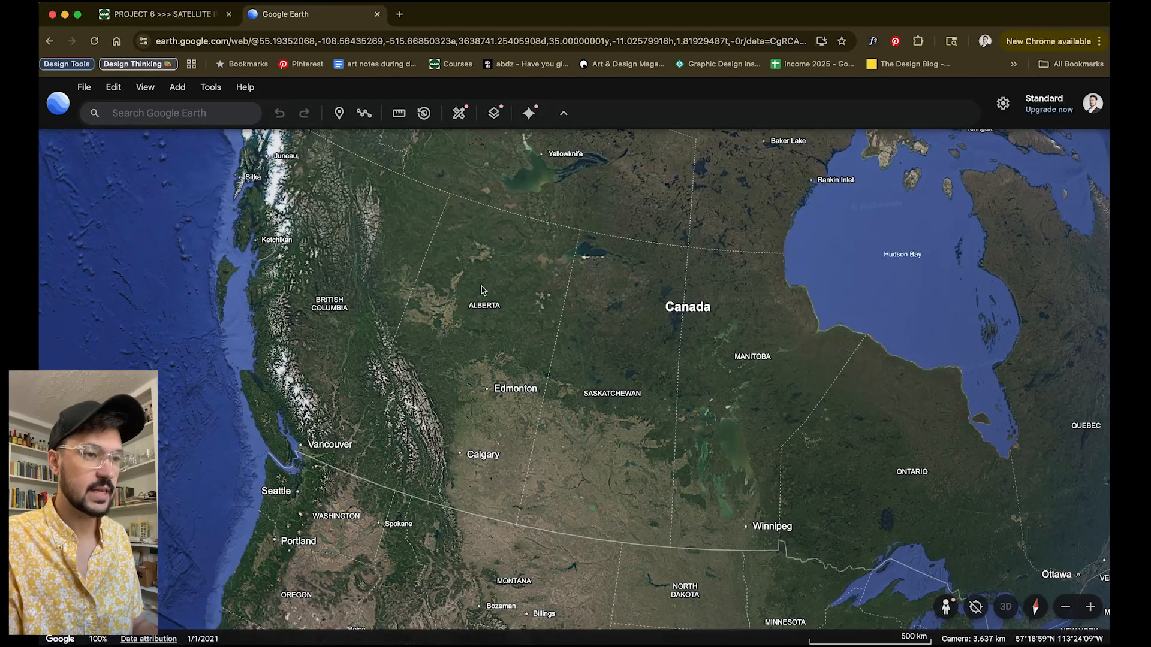
Step: Set the satellite basemap's details to Clean, without borders, labels, places or roads, and hide the menu bar
{"action": "left_click", "coordinate": [209, 90]}
{"action": "mouse_move", "coordinate": [149, 87]}
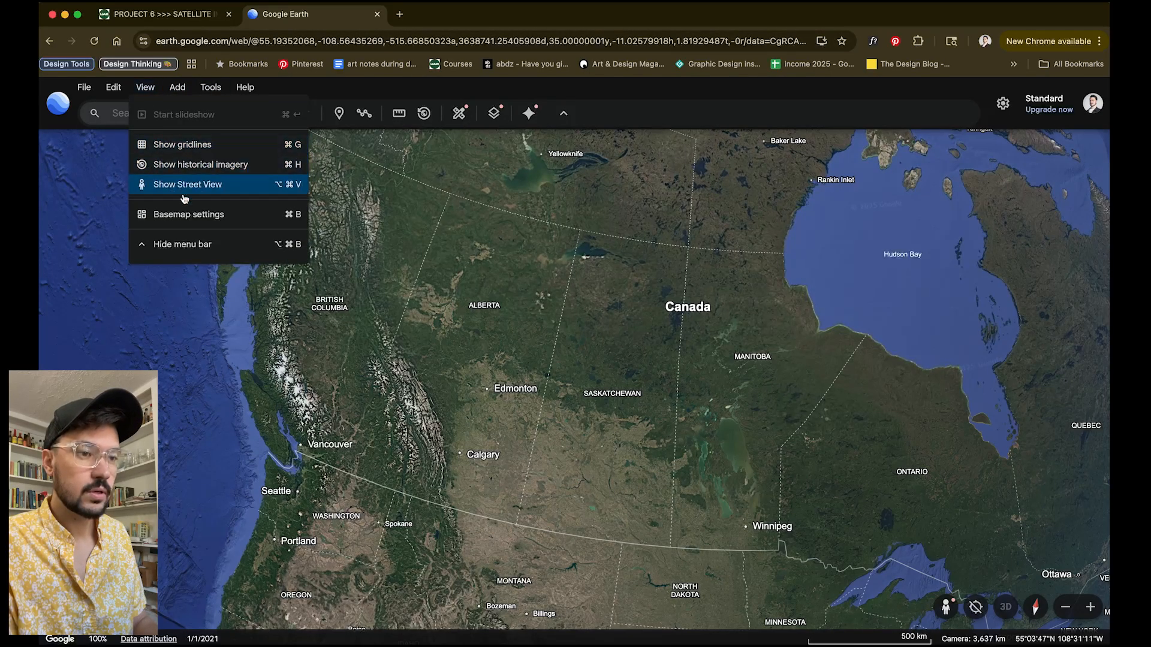
{"action": "left_click", "coordinate": [187, 216]}
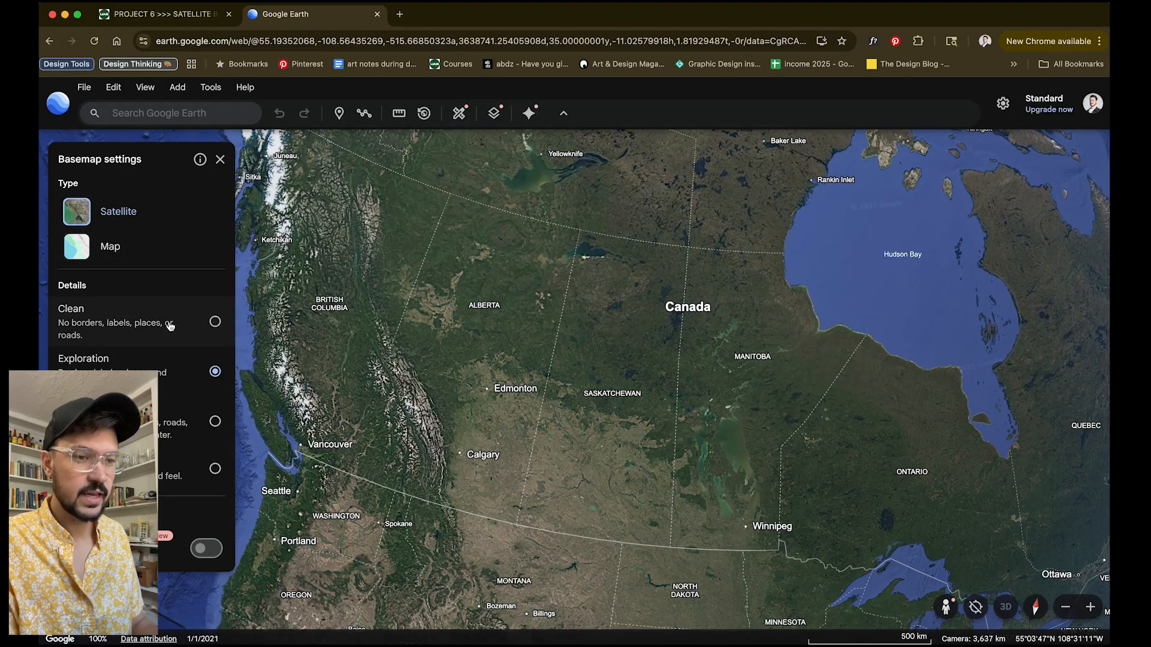
{"action": "left_click", "coordinate": [215, 323]}
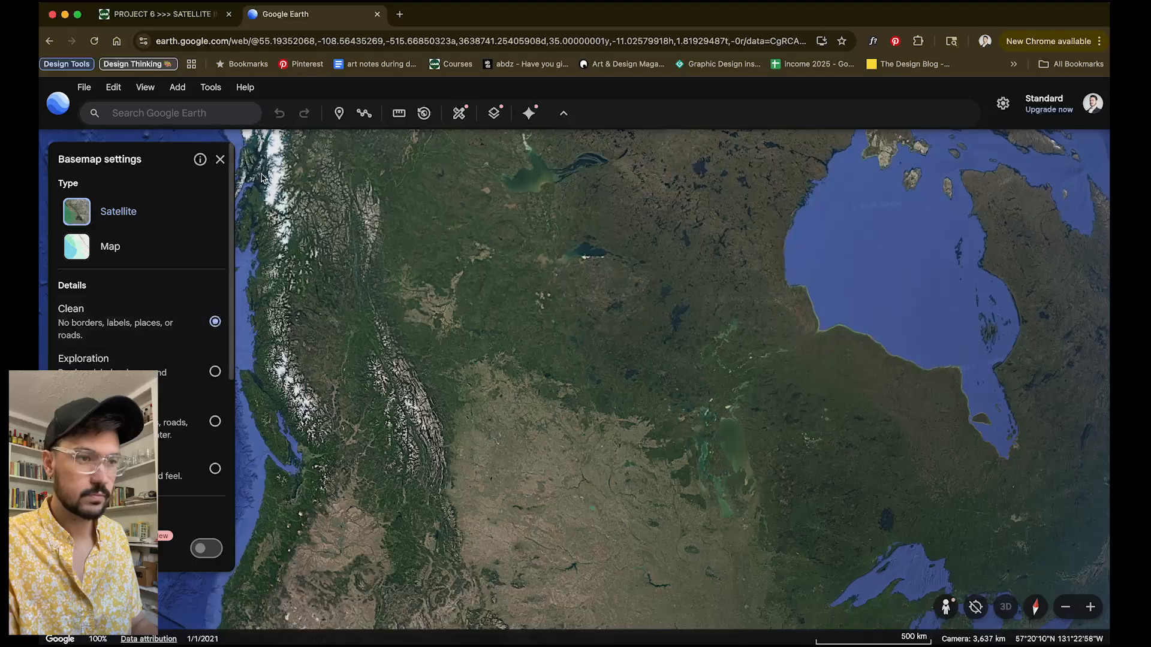
{"action": "left_click", "coordinate": [220, 159]}
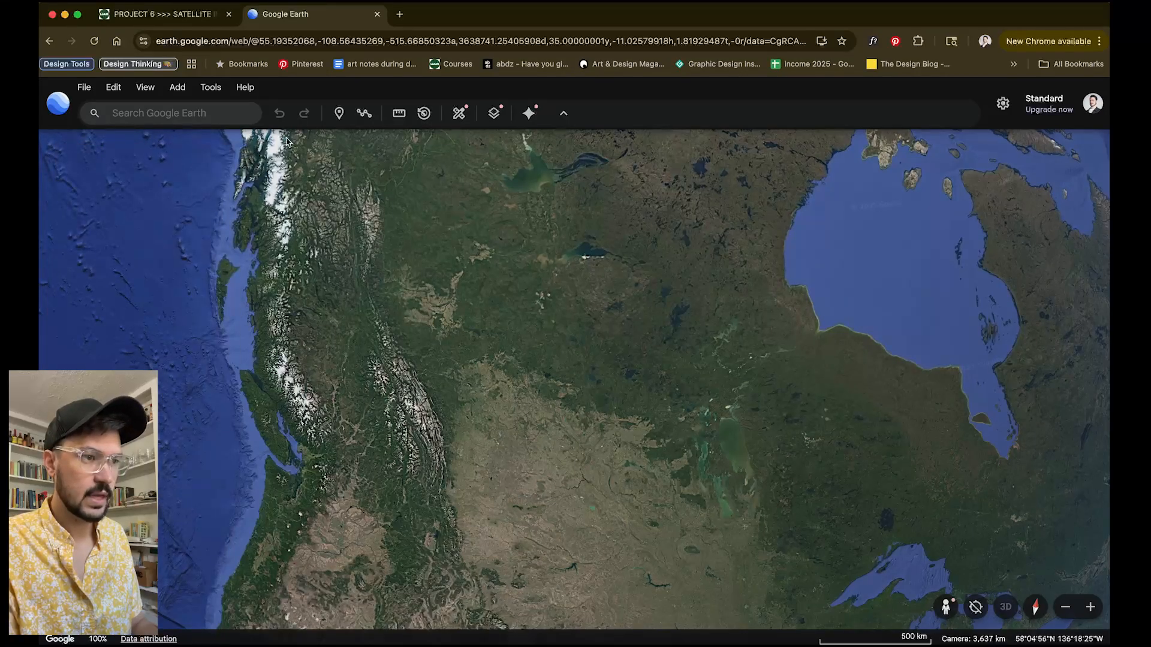
{"action": "left_click", "coordinate": [564, 114]}
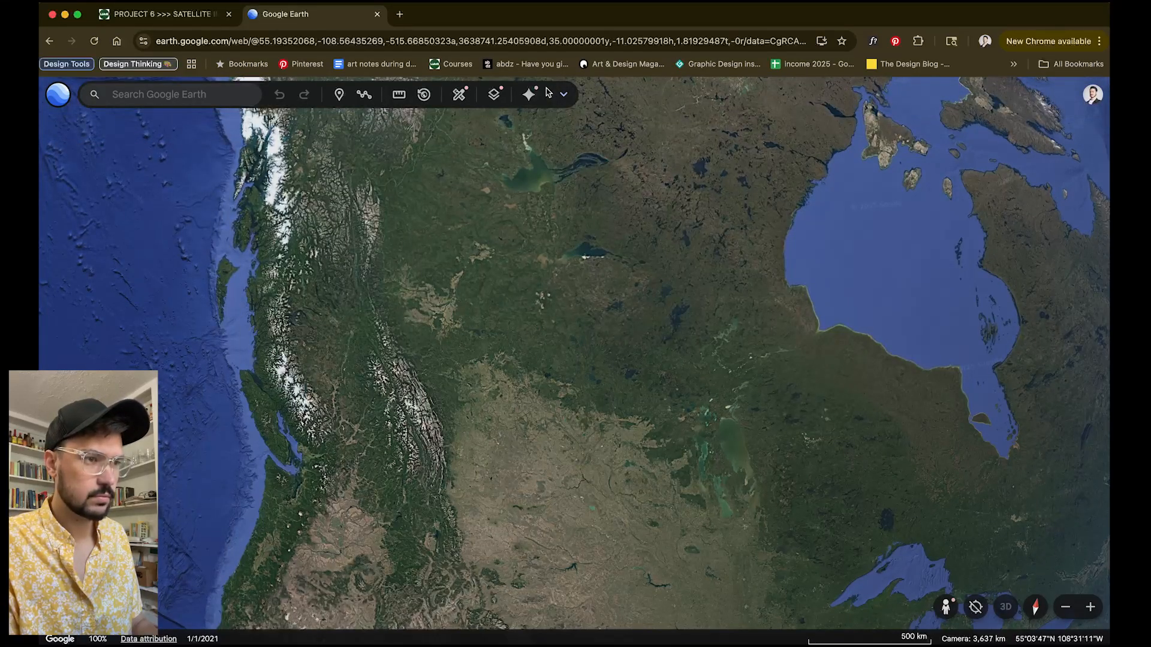
Step: Survey the unlabelled terrain of the western United States between the Pacific coast and the Great Lakes
{"action": "left_click_drag", "start_coordinate": [676, 432], "coordinate": [635, 229]}
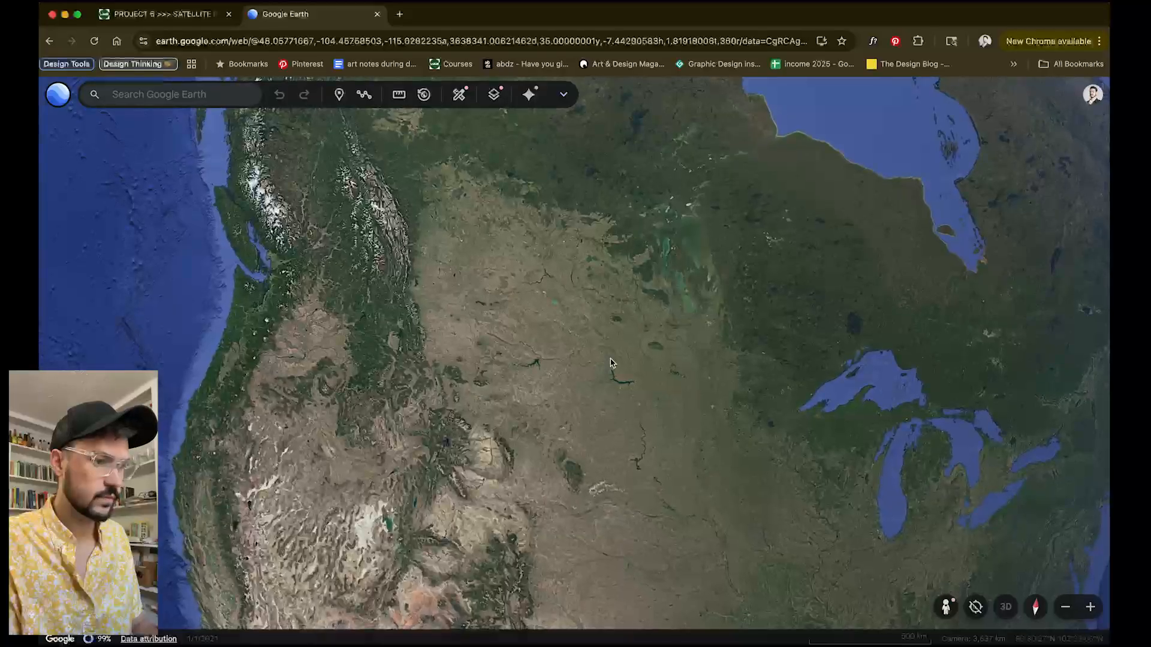
{"action": "left_click_drag", "start_coordinate": [612, 360], "coordinate": [545, 237]}
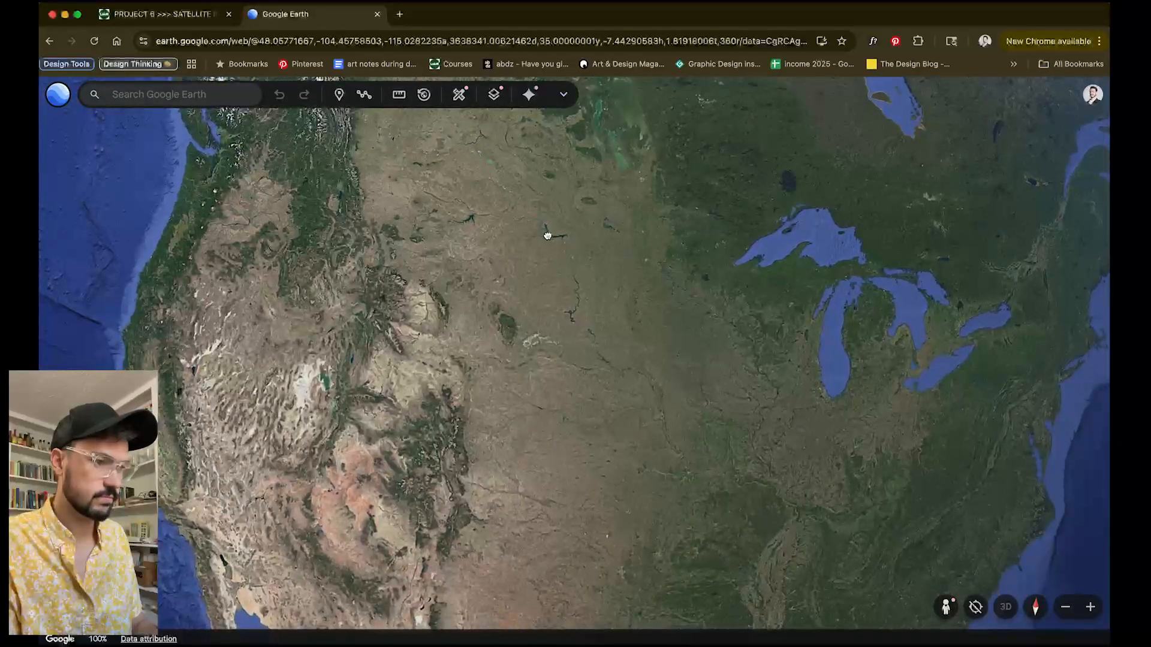
{"action": "left_click_drag", "start_coordinate": [576, 362], "coordinate": [623, 351]}
{"action": "left_click_drag", "start_coordinate": [536, 300], "coordinate": [590, 407]}
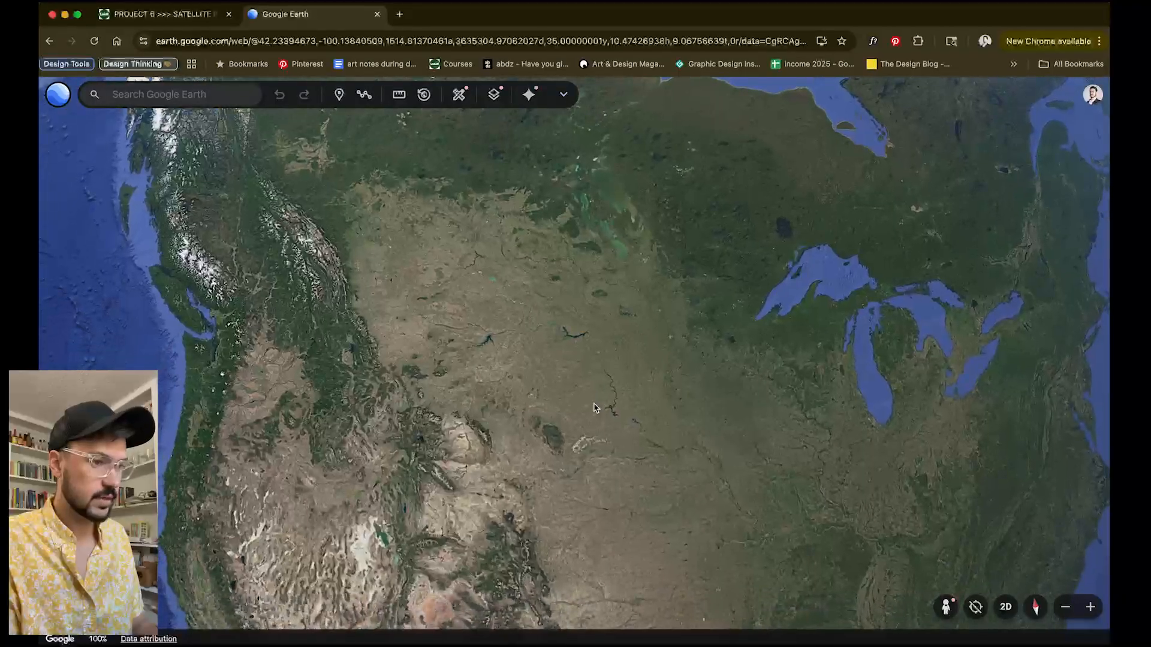
{"action": "left_click_drag", "start_coordinate": [481, 372], "coordinate": [559, 377]}
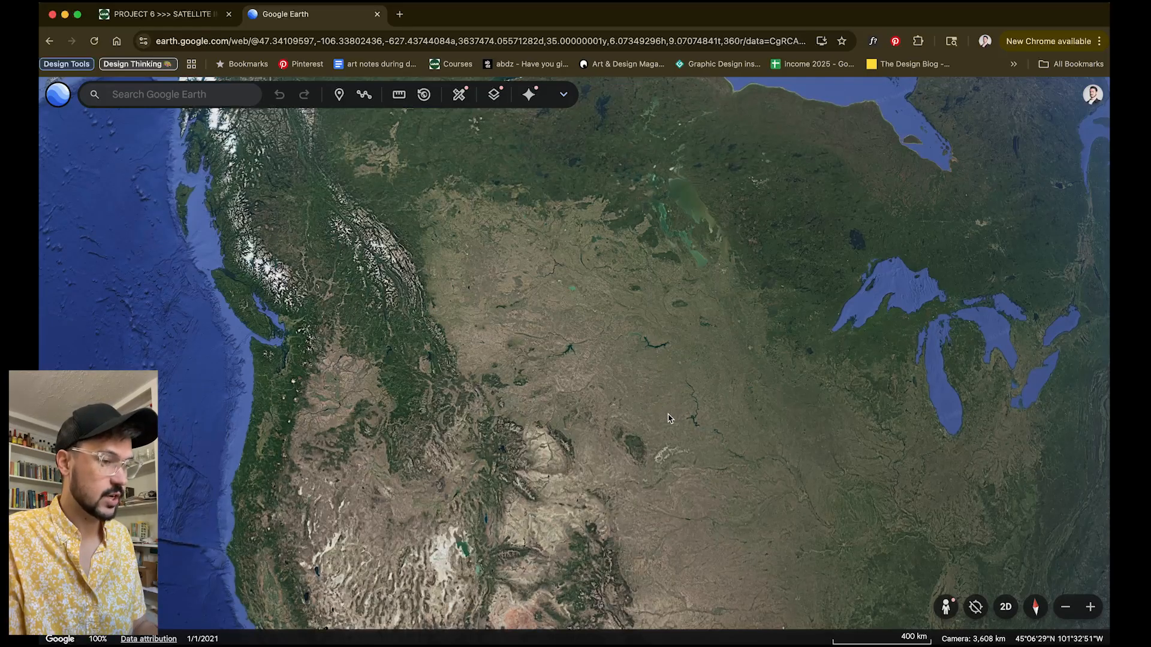
Step: Examine the plains farmland up close, down to the winding dark pond beside the L-shaped tree rows
{"action": "scroll", "coordinate": [658, 410], "scroll_direction": "up", "scroll_amount": 5}
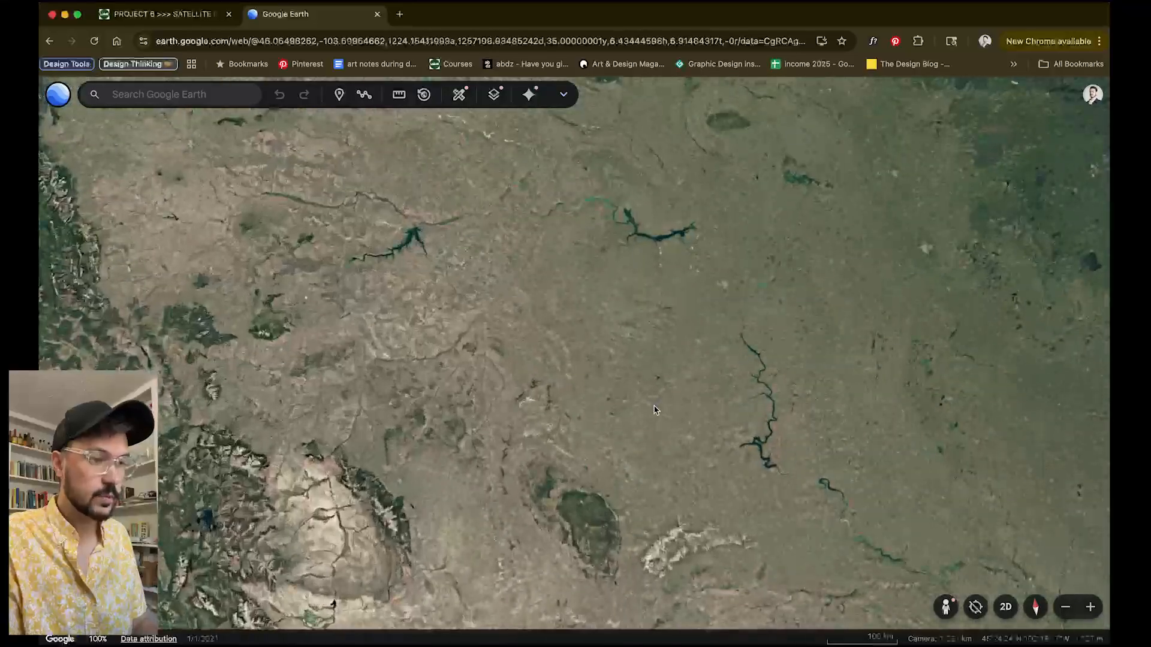
{"action": "scroll", "coordinate": [547, 321], "scroll_direction": "up", "scroll_amount": 3}
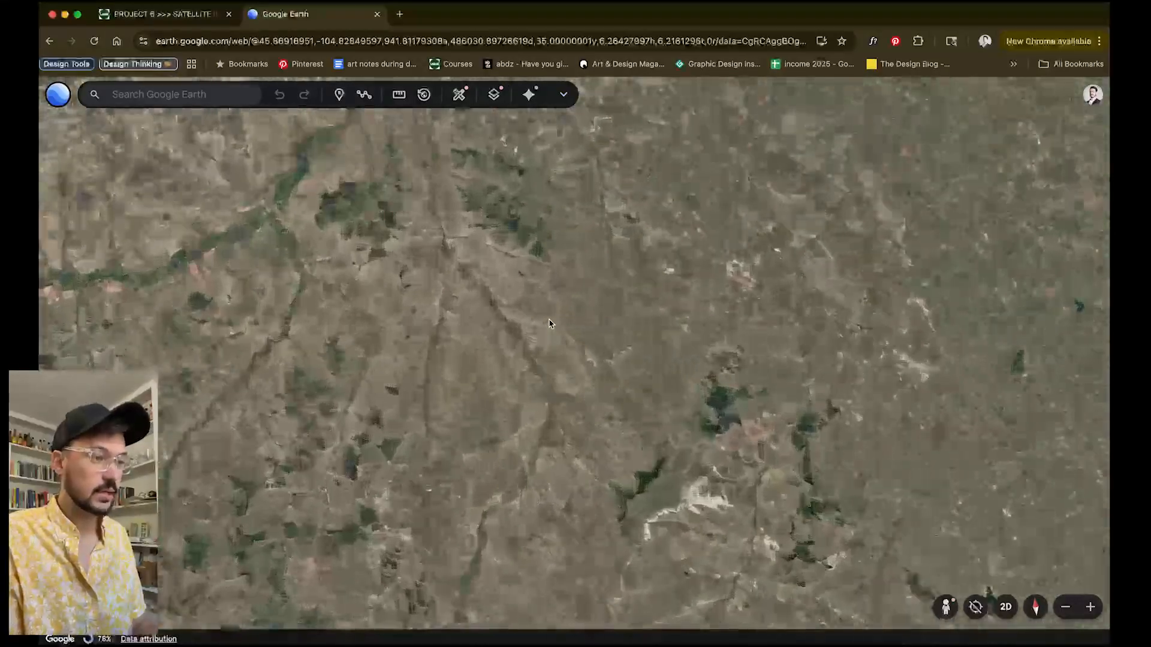
{"action": "scroll", "coordinate": [675, 299], "scroll_direction": "up", "scroll_amount": 5}
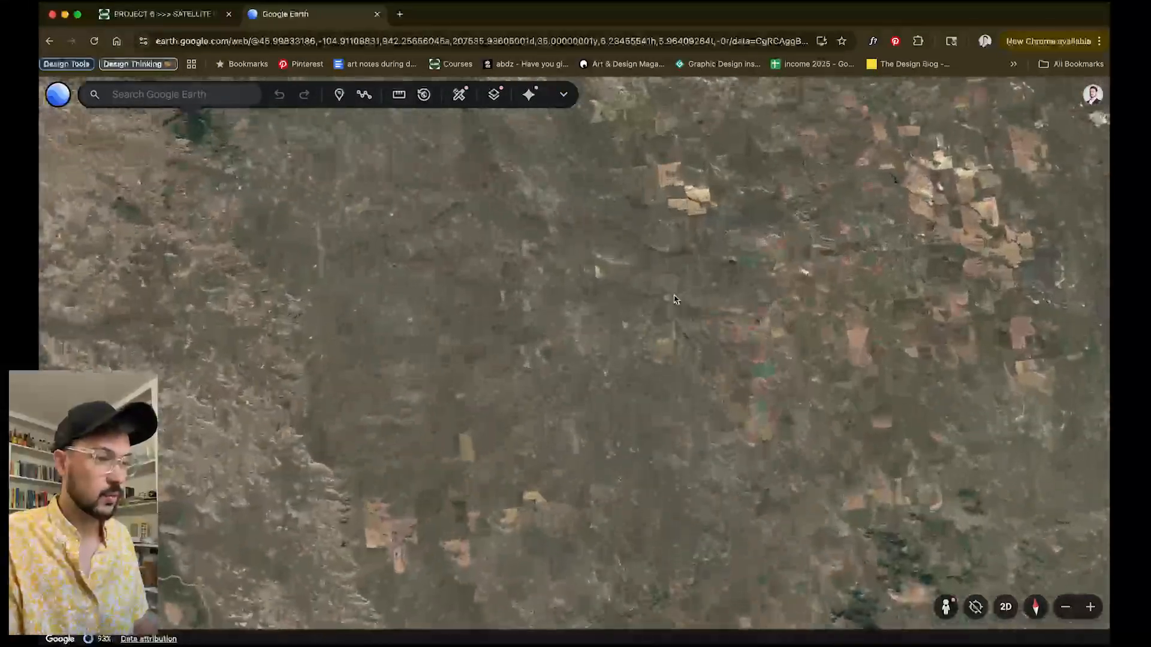
{"action": "left_click_drag", "start_coordinate": [653, 301], "coordinate": [508, 297]}
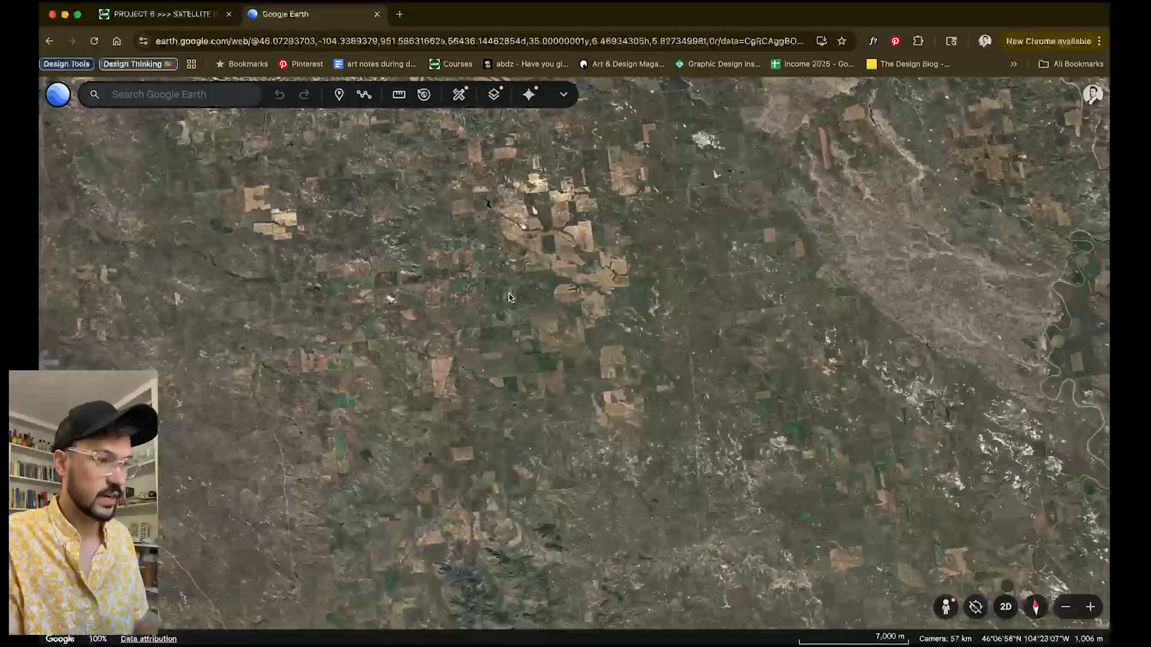
{"action": "scroll", "coordinate": [509, 298], "scroll_direction": "up", "scroll_amount": 2}
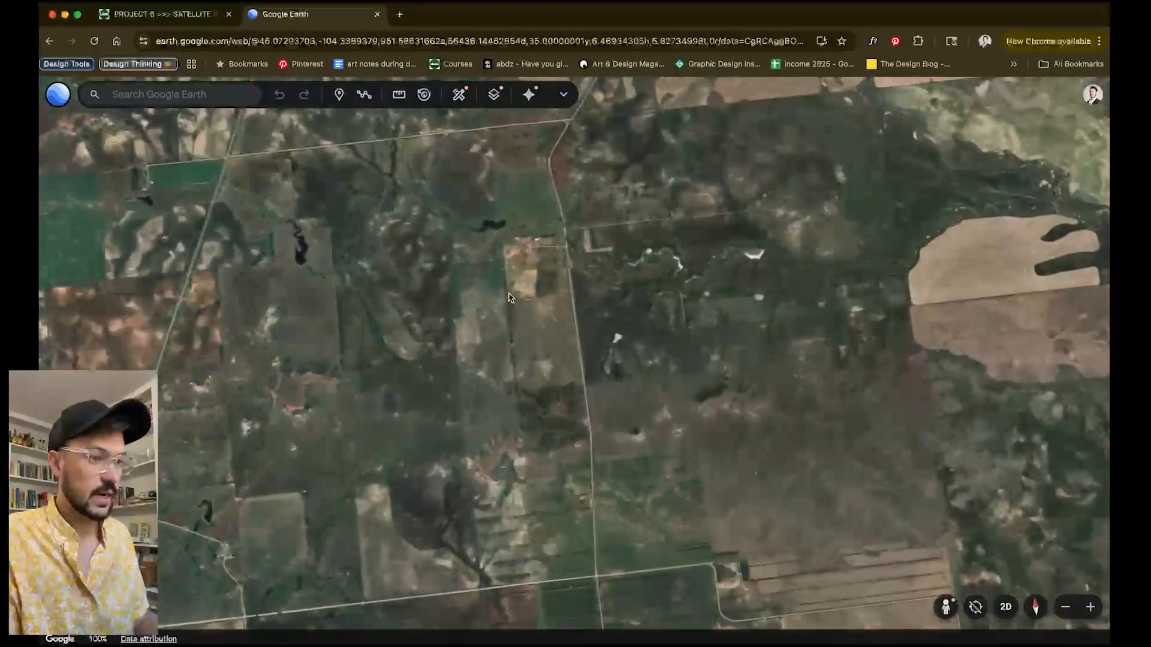
{"action": "left_click_drag", "start_coordinate": [639, 319], "coordinate": [646, 310]}
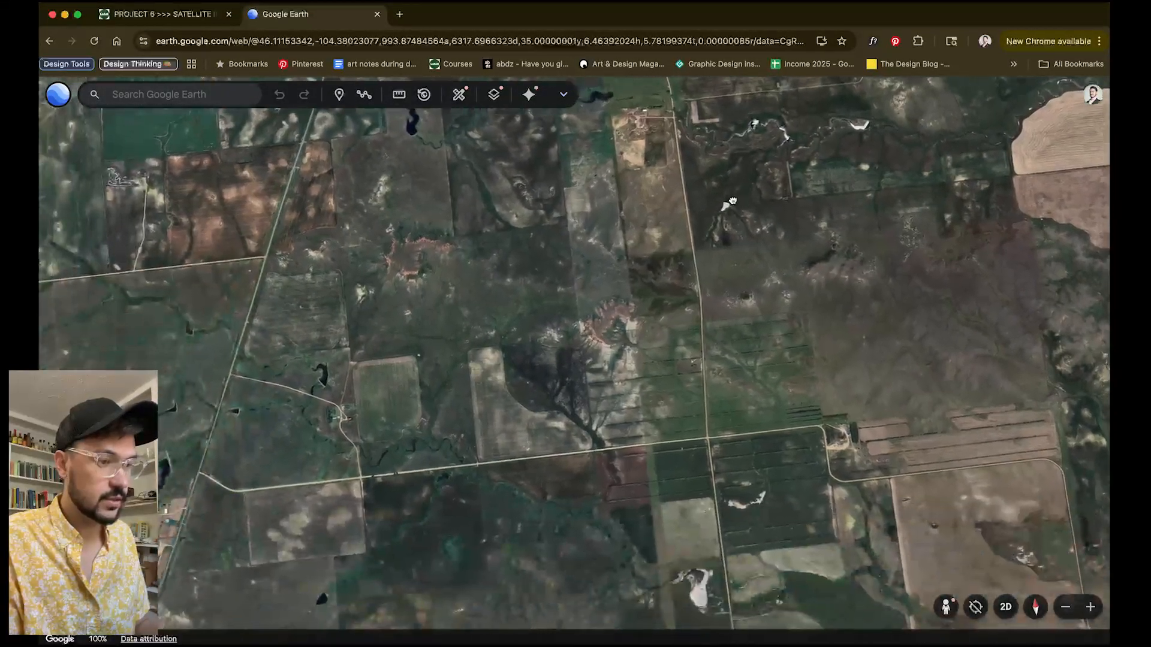
{"action": "scroll", "coordinate": [454, 336], "scroll_direction": "up", "scroll_amount": 2}
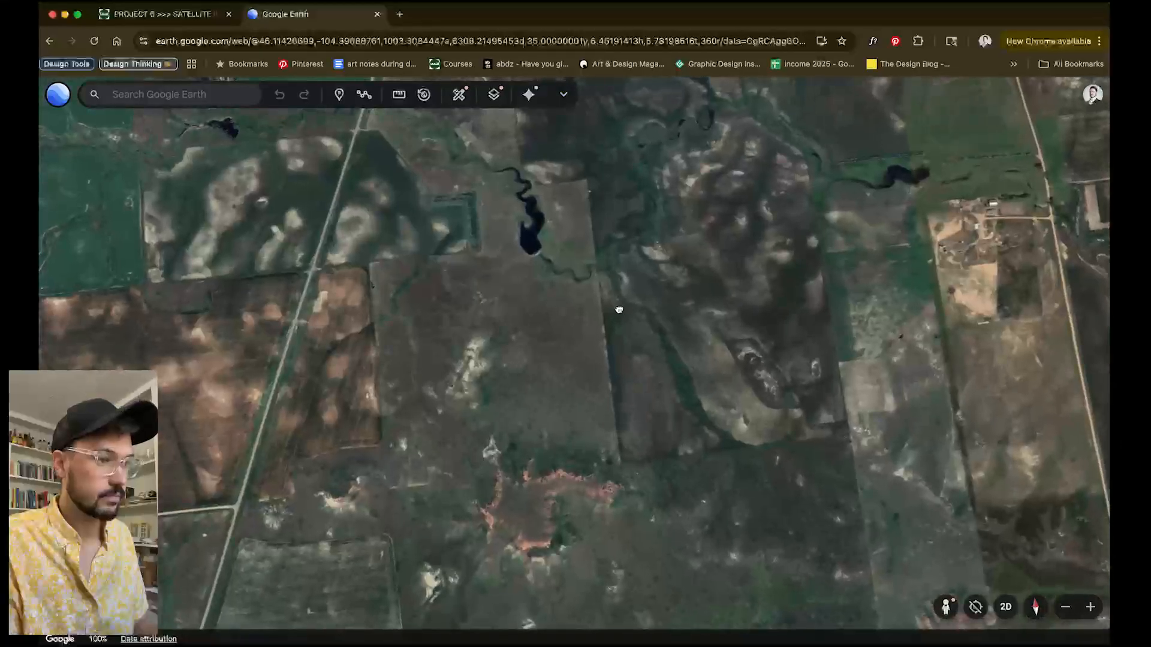
{"action": "scroll", "coordinate": [552, 417], "scroll_direction": "up", "scroll_amount": 2}
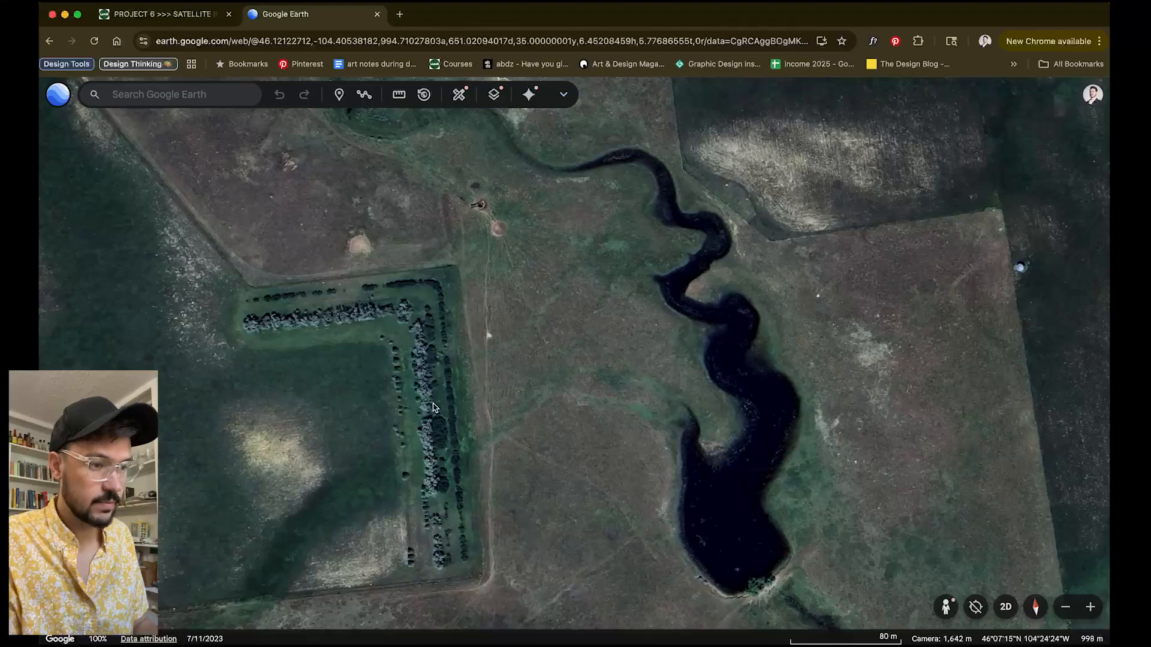
Step: Leave the plains for the green lake in Utah and locate the solar panel field in the built-up area southeast of it
{"action": "scroll", "coordinate": [428, 416], "scroll_direction": "down", "scroll_amount": 5}
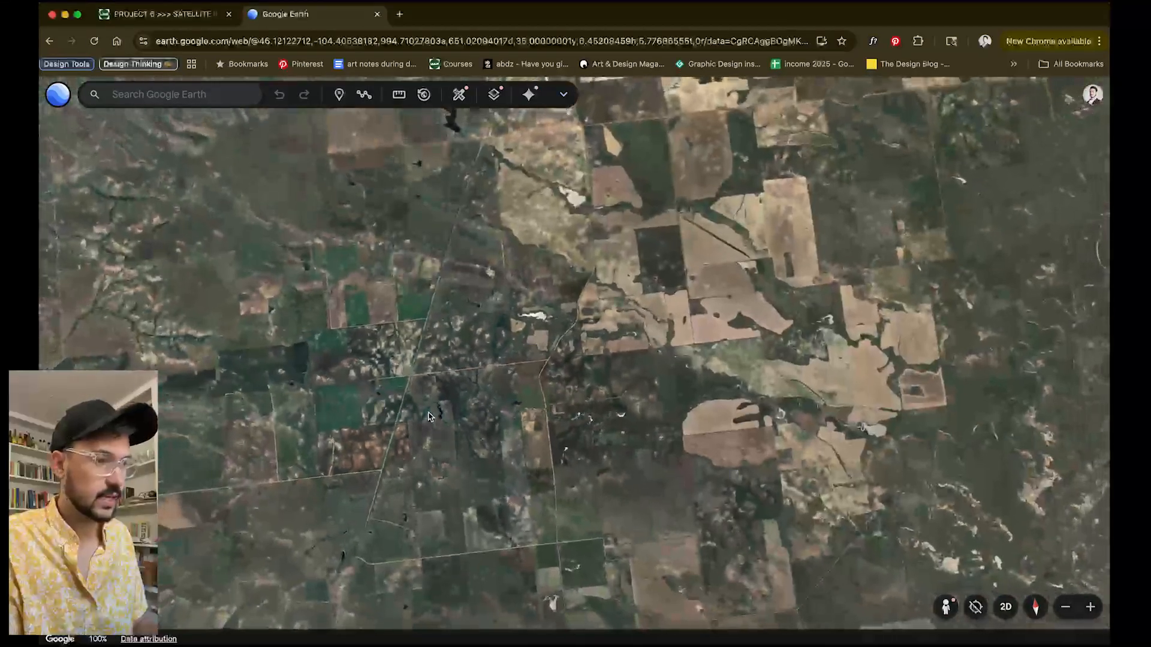
{"action": "scroll", "coordinate": [422, 421], "scroll_direction": "down", "scroll_amount": 5}
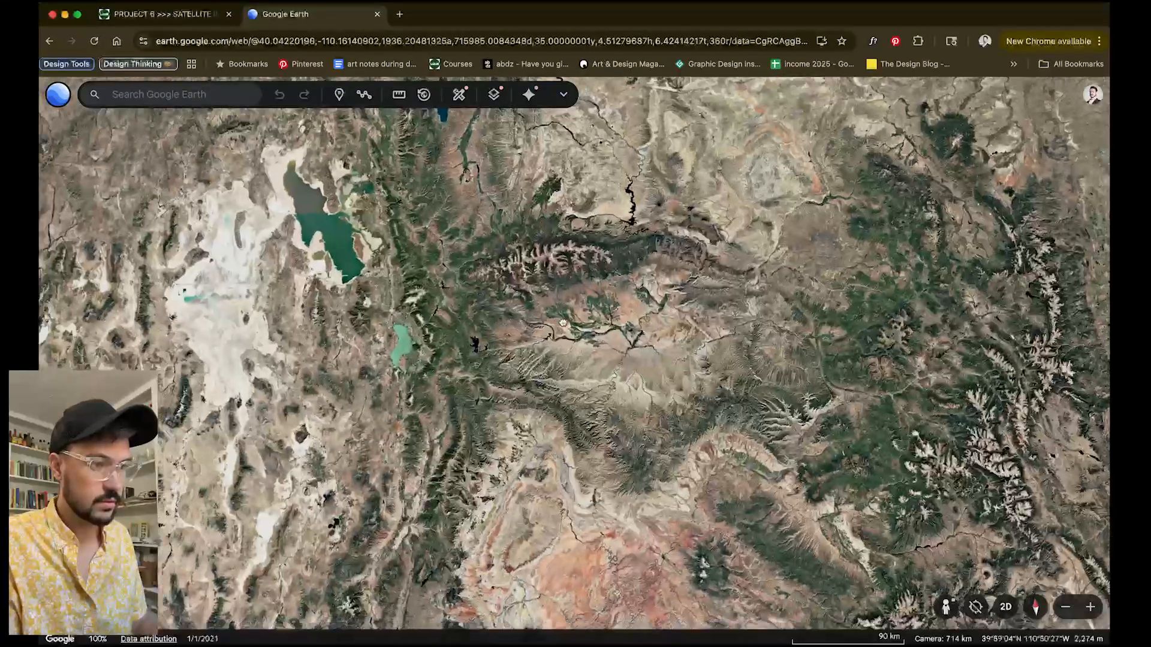
{"action": "scroll", "coordinate": [520, 295], "scroll_direction": "up", "scroll_amount": 2}
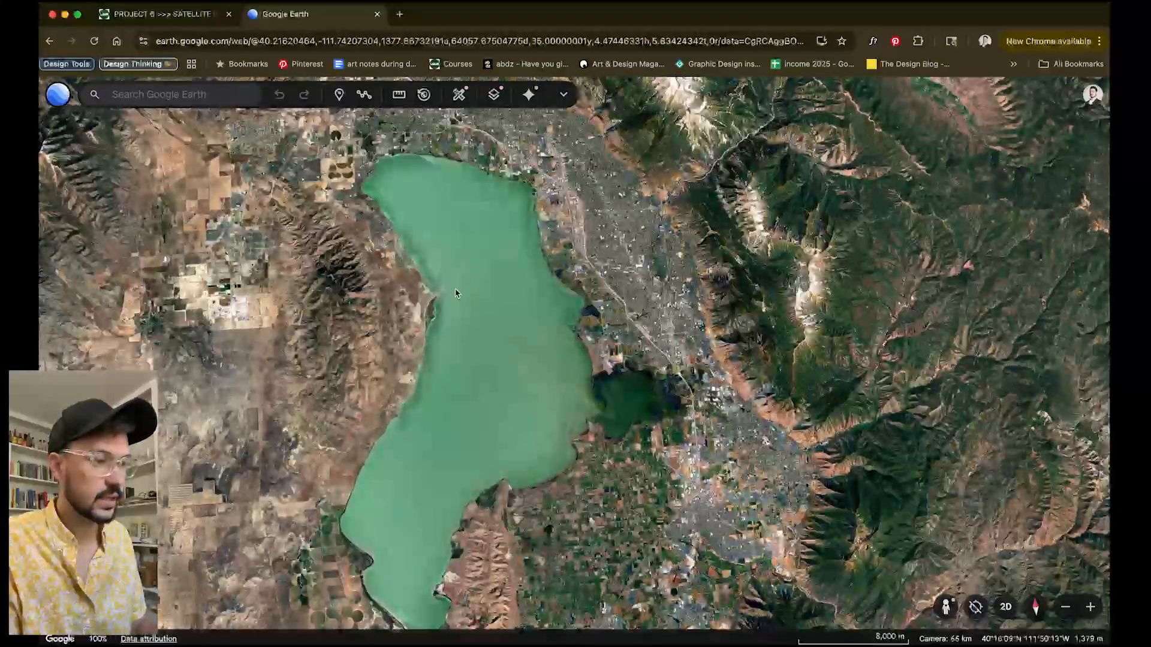
{"action": "scroll", "coordinate": [641, 252], "scroll_direction": "up", "scroll_amount": 3}
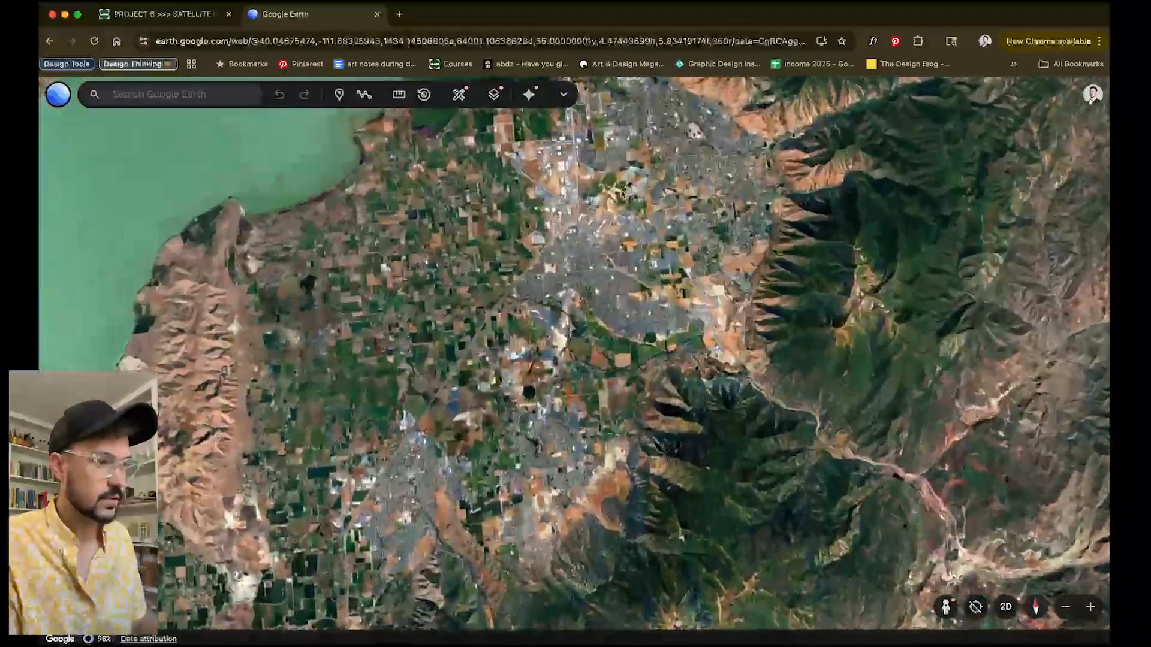
{"action": "scroll", "coordinate": [638, 415], "scroll_direction": "up", "scroll_amount": 3}
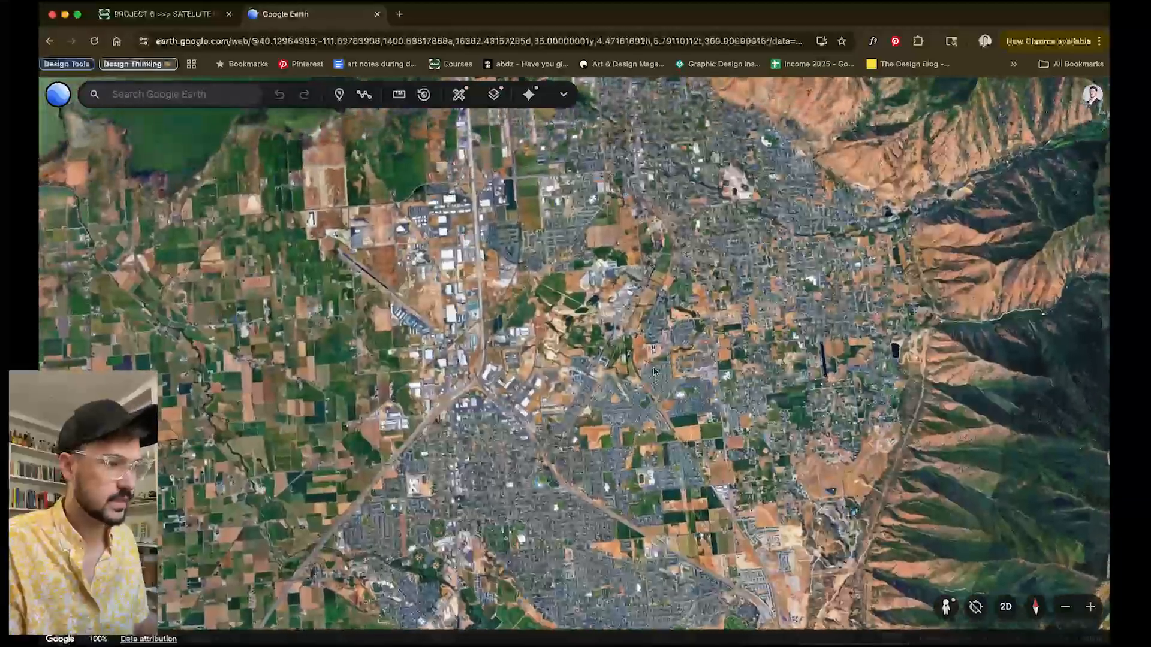
{"action": "scroll", "coordinate": [662, 346], "scroll_direction": "up", "scroll_amount": 3}
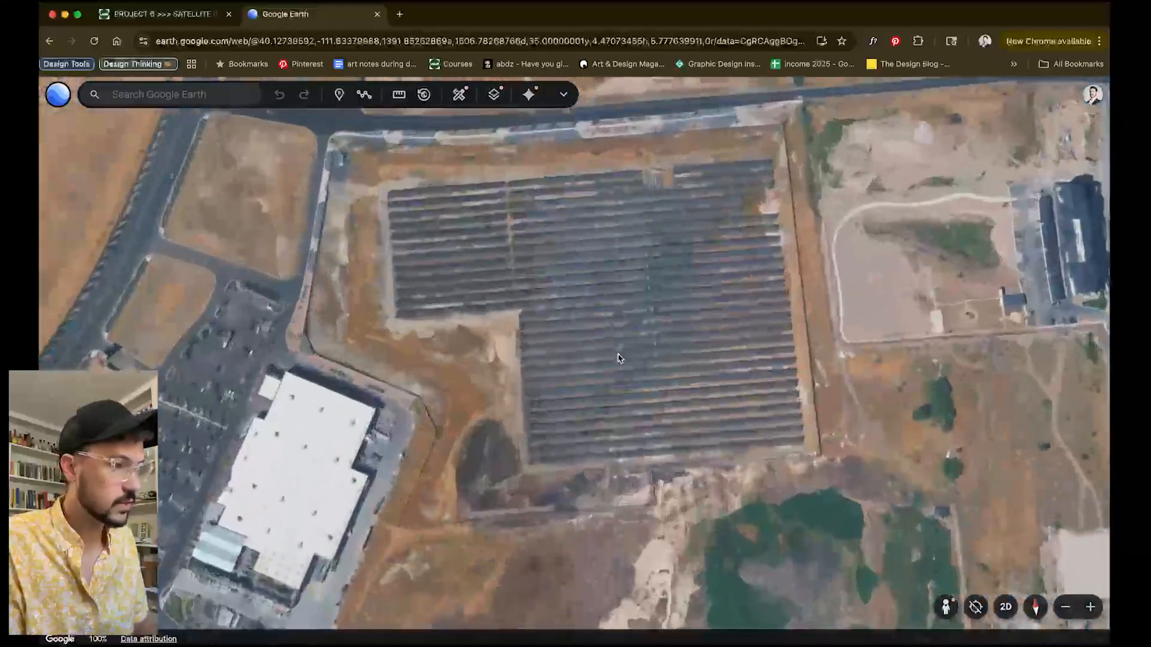
Step: Frame the whole solar panel field from above and rotate the view so its panel rows run horizontally
{"action": "scroll", "coordinate": [657, 316], "scroll_direction": "up", "scroll_amount": 2}
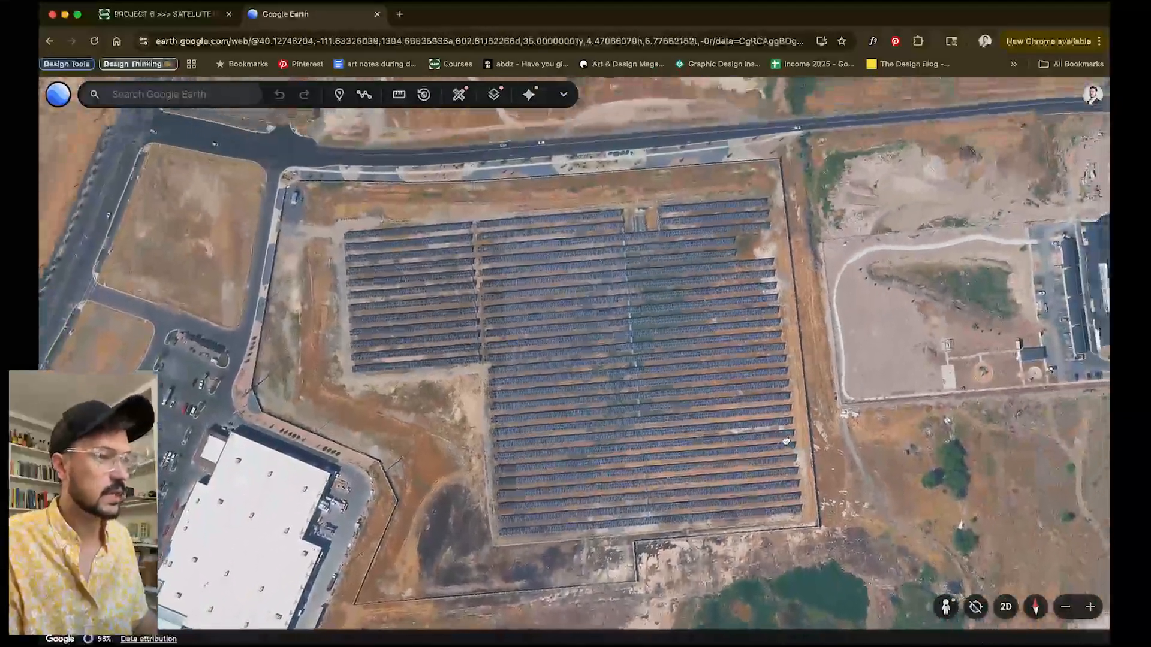
{"action": "left_click_drag", "start_coordinate": [785, 442], "coordinate": [762, 446]}
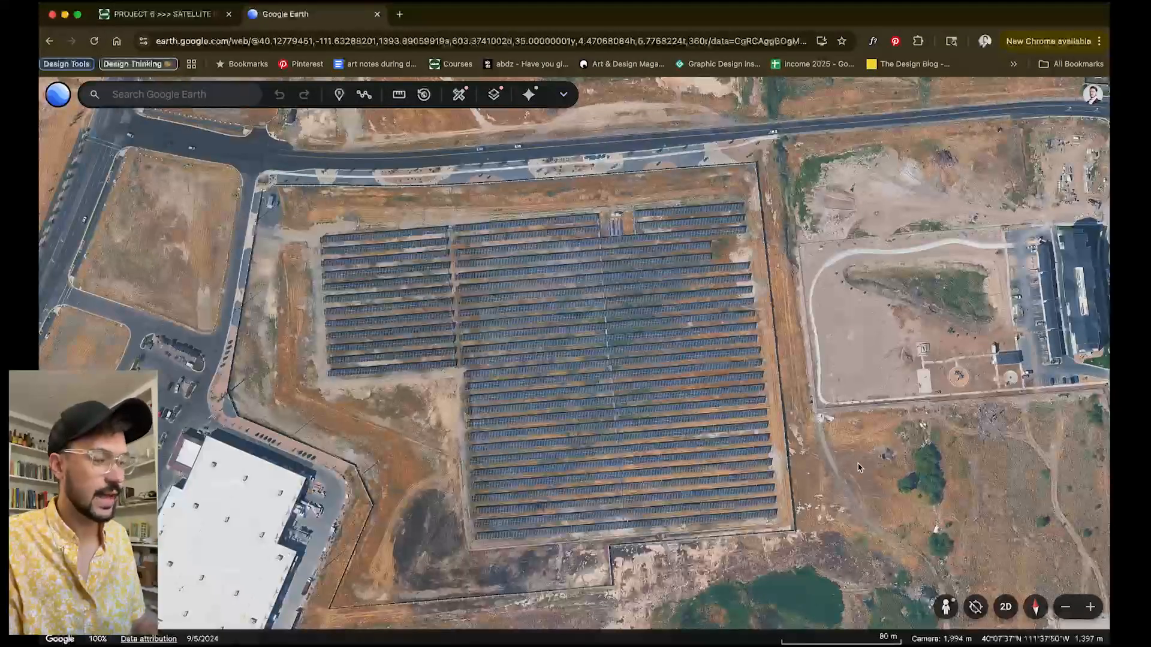
{"action": "left_click_drag", "start_coordinate": [865, 475], "coordinate": [852, 483], "text": "shift"}
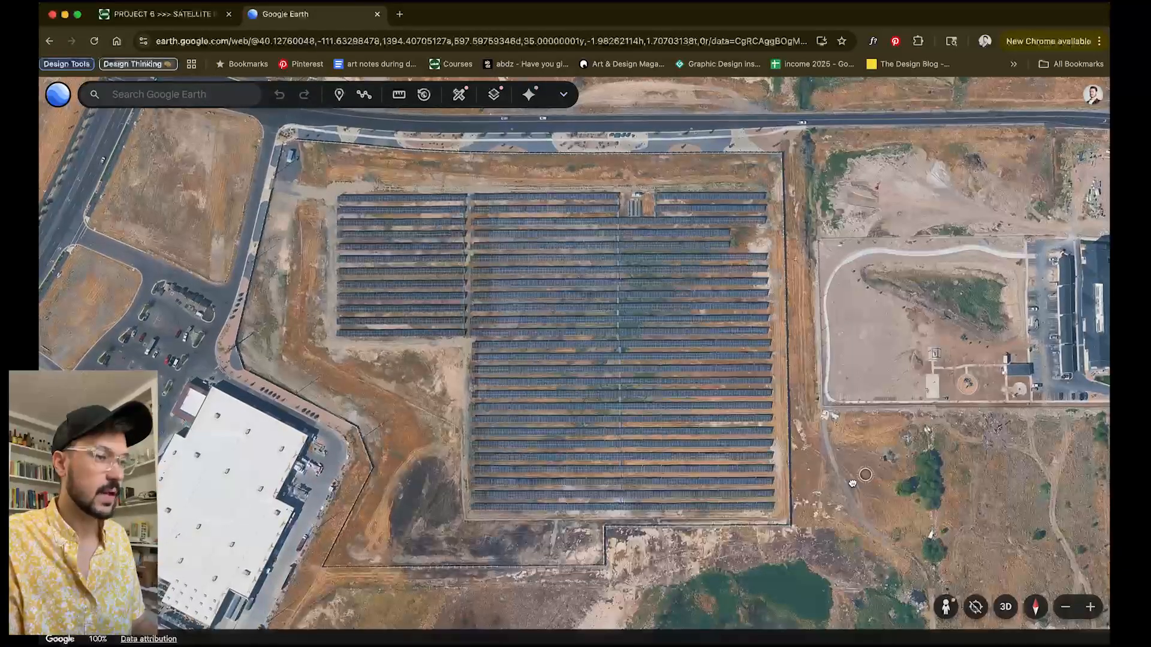
Step: Position the whole solar panel field within the view and capture a screenshot of the field with its surrounding fence and roads
{"action": "left_click_drag", "start_coordinate": [719, 391], "coordinate": [711, 423]}
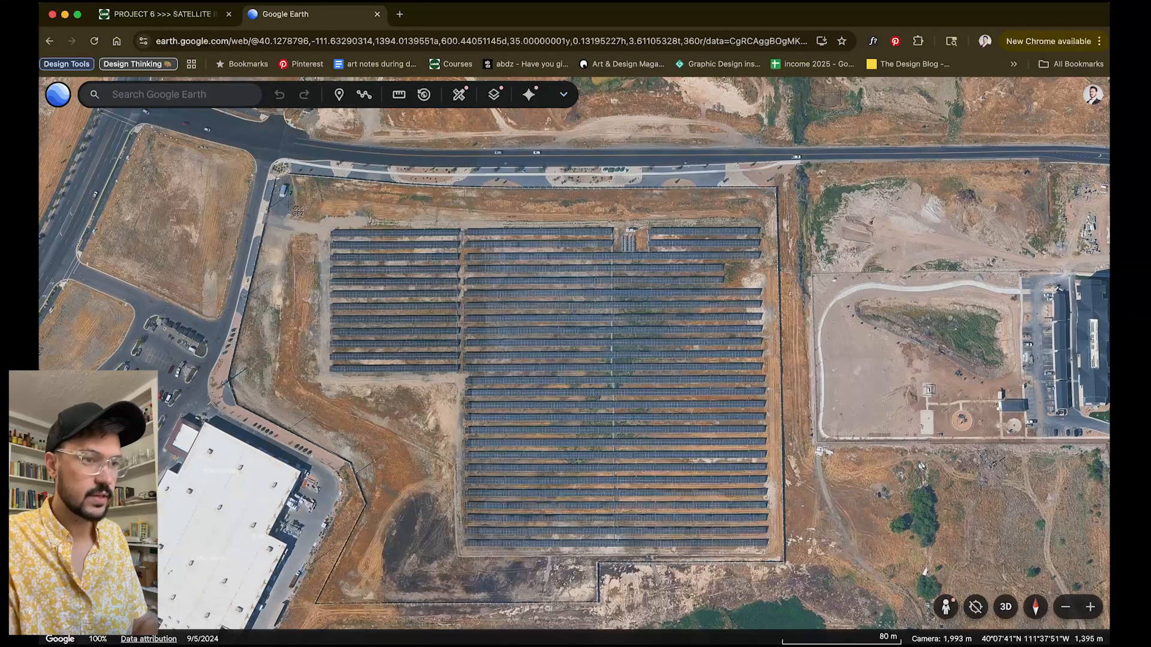
{"action": "left_click_drag", "start_coordinate": [223, 168], "coordinate": [880, 610]}
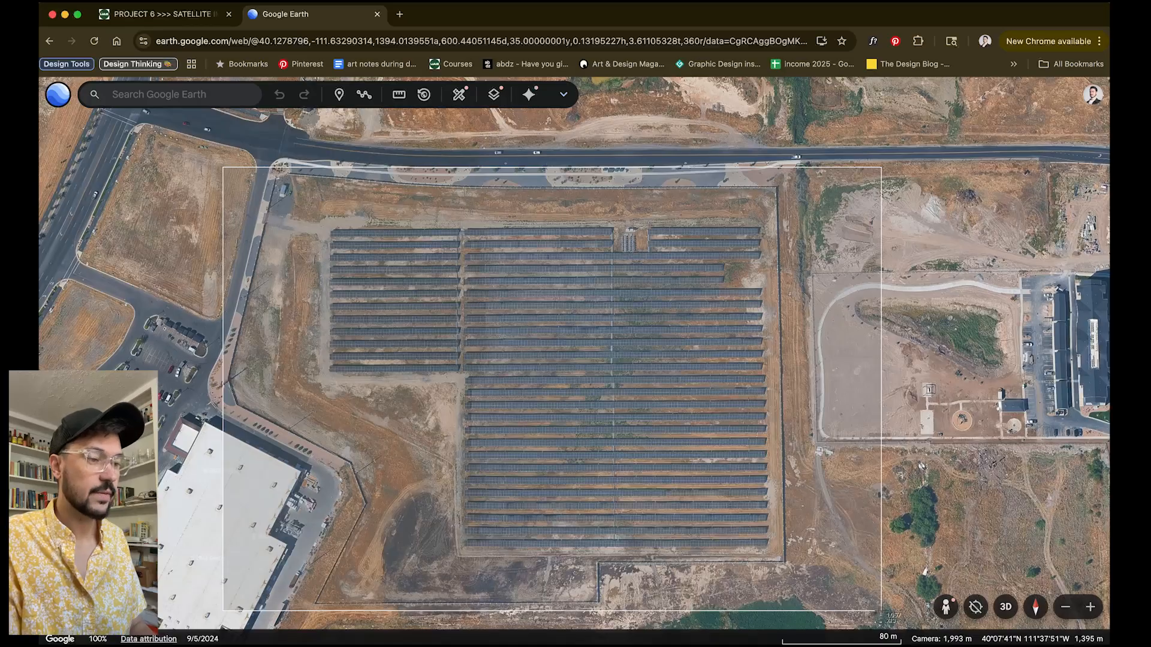
{"action": "left_click_drag", "start_coordinate": [881, 610], "coordinate": [882, 611]}
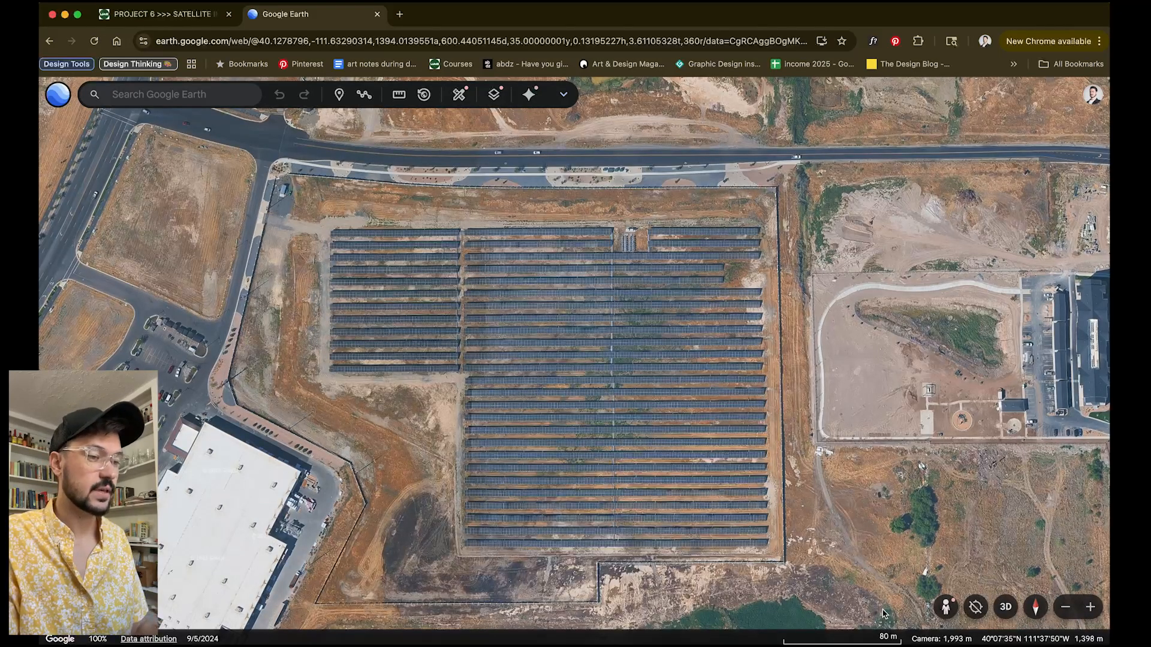
Step: Locate the park with the large circular lawn west of the solar field and capture a screenshot of the lawn and playground
{"action": "scroll", "coordinate": [811, 378], "scroll_direction": "down", "scroll_amount": 5}
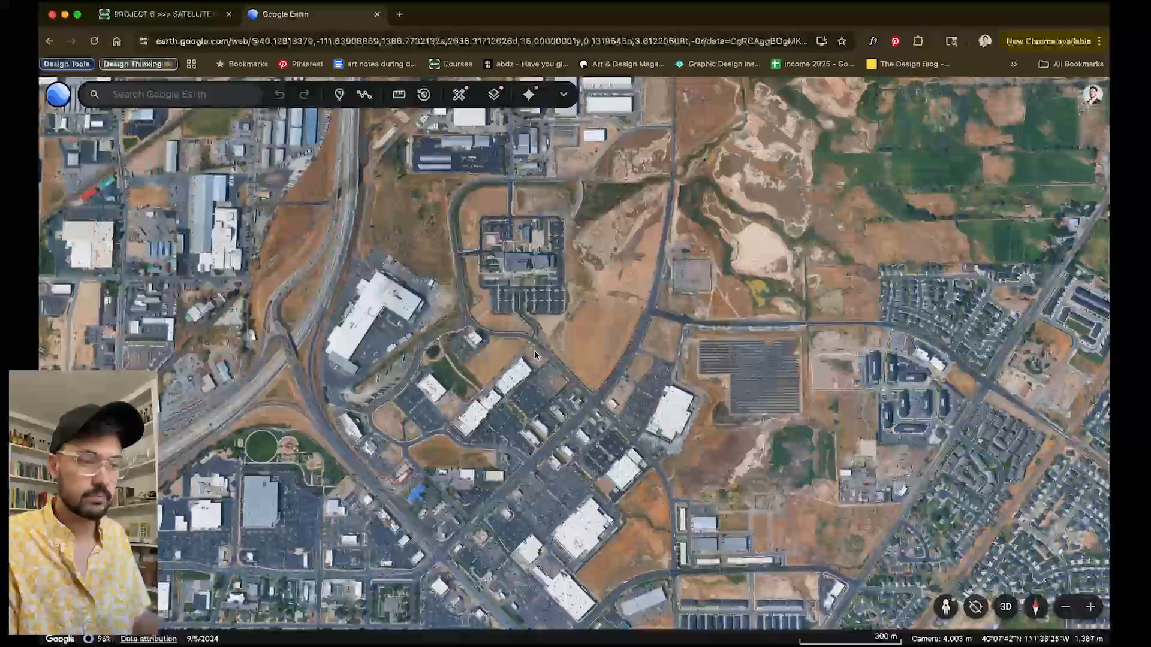
{"action": "left_click_drag", "start_coordinate": [267, 440], "coordinate": [513, 393]}
{"action": "scroll", "coordinate": [513, 393], "scroll_direction": "up", "scroll_amount": 5}
{"action": "scroll", "coordinate": [513, 392], "scroll_direction": "up", "scroll_amount": 5}
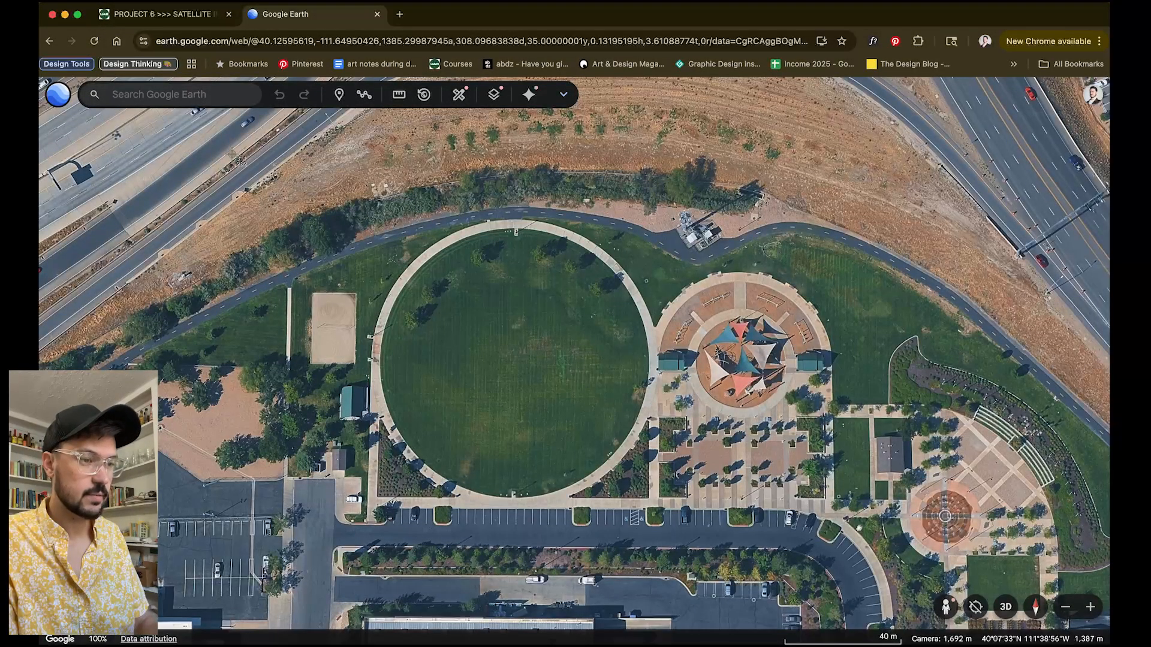
{"action": "left_click_drag", "start_coordinate": [806, 600], "coordinate": [891, 568]}
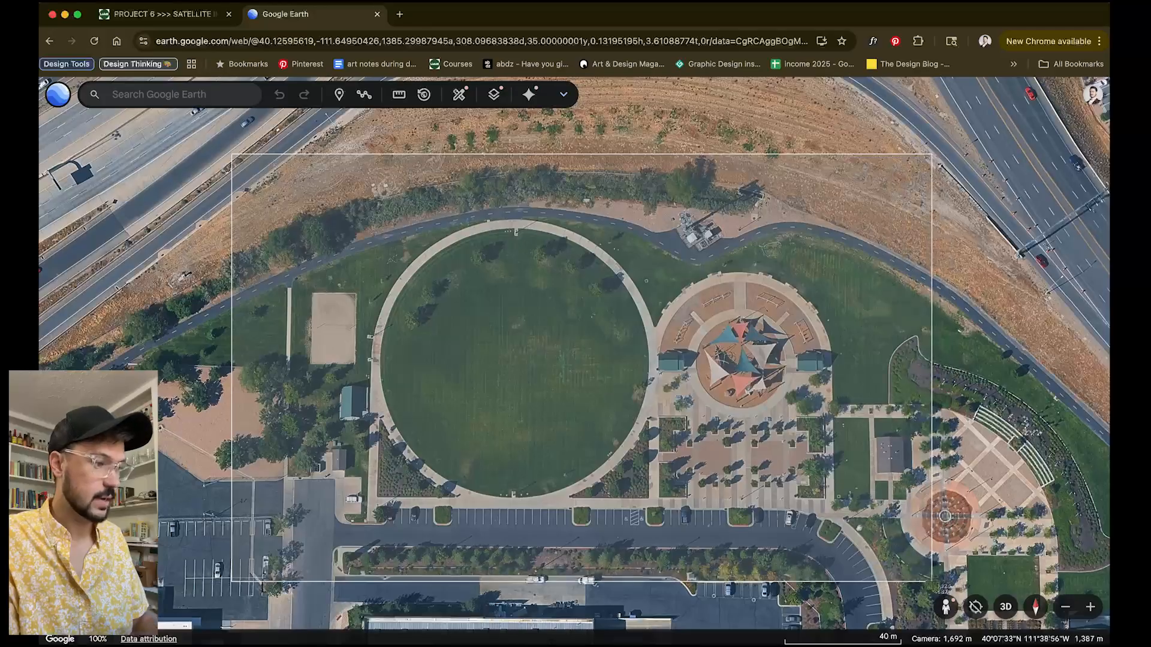
{"action": "left_click_drag", "start_coordinate": [1009, 573], "coordinate": [1018, 575]}
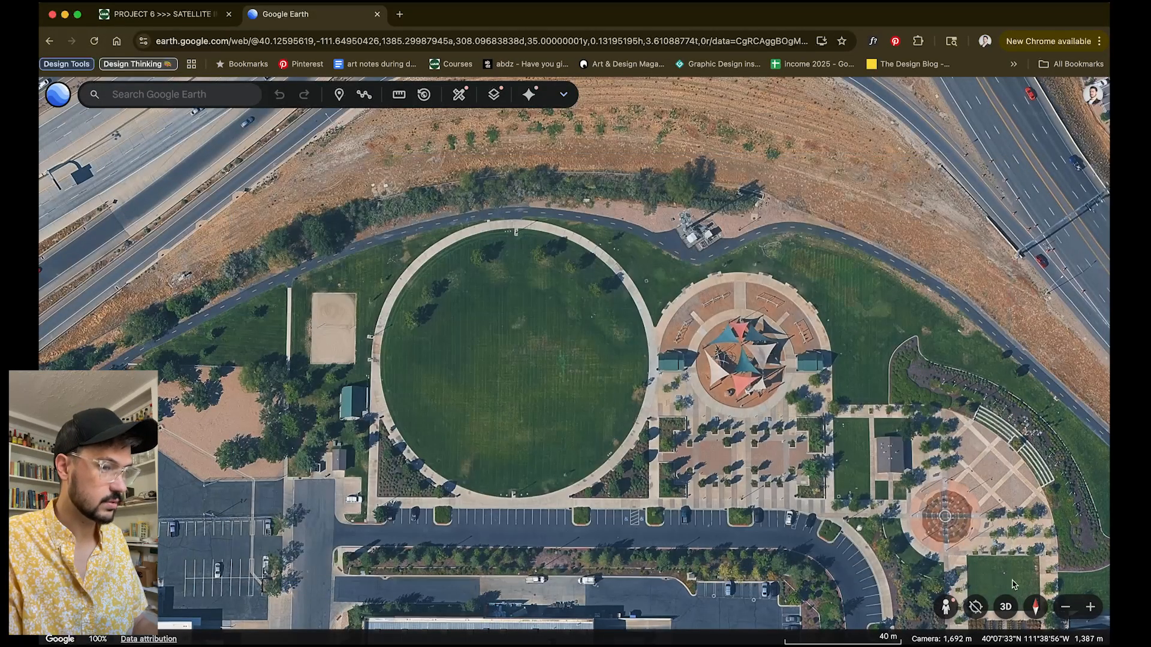
Step: Survey the farmland and towns south of the park, down to the residential street grid around the small baseball fields
{"action": "scroll", "coordinate": [545, 474], "scroll_direction": "down", "scroll_amount": 5}
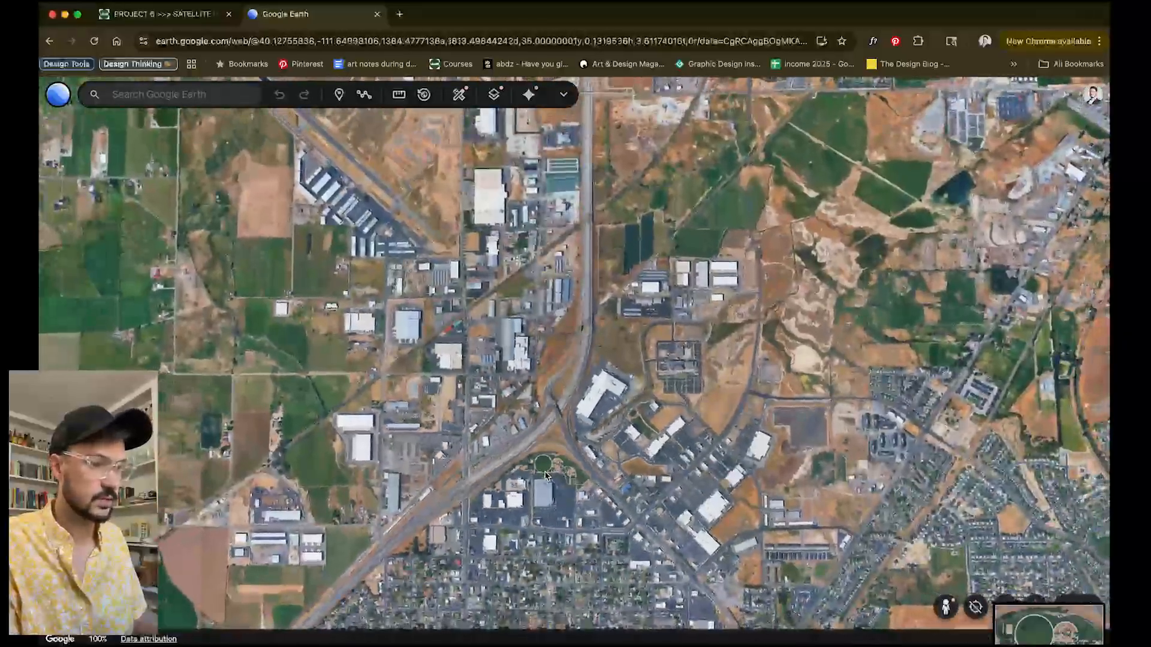
{"action": "left_click_drag", "start_coordinate": [589, 395], "coordinate": [630, 243]}
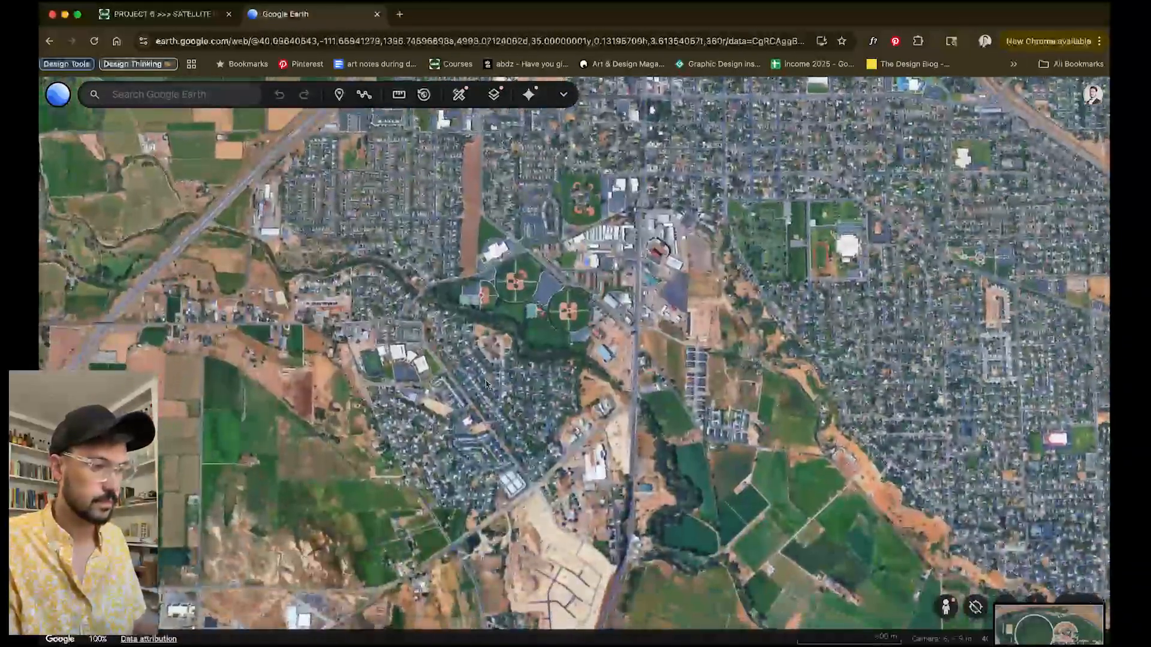
{"action": "left_click_drag", "start_coordinate": [486, 385], "coordinate": [709, 219]}
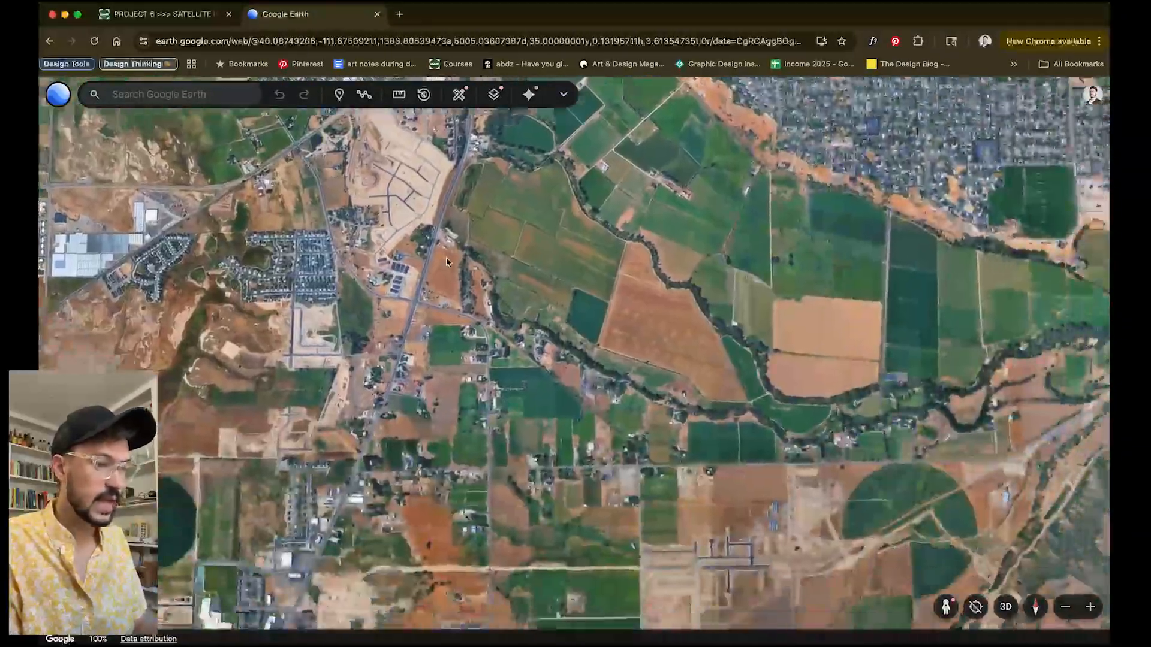
{"action": "left_click_drag", "start_coordinate": [522, 391], "coordinate": [579, 328]}
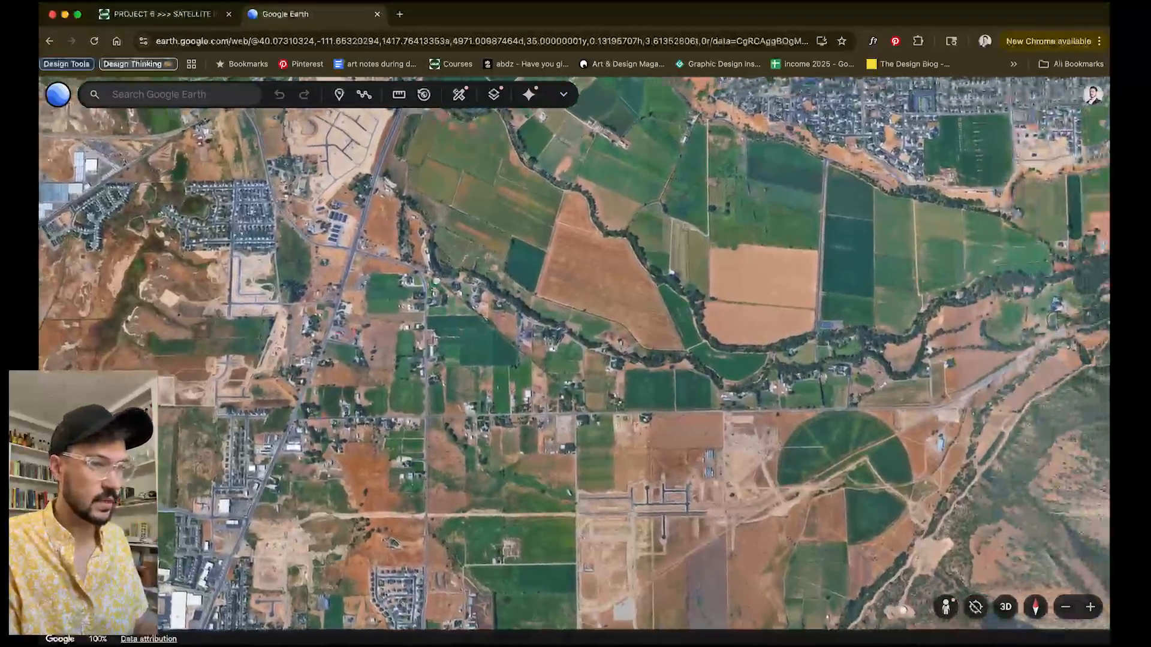
{"action": "left_click_drag", "start_coordinate": [409, 304], "coordinate": [756, 82]}
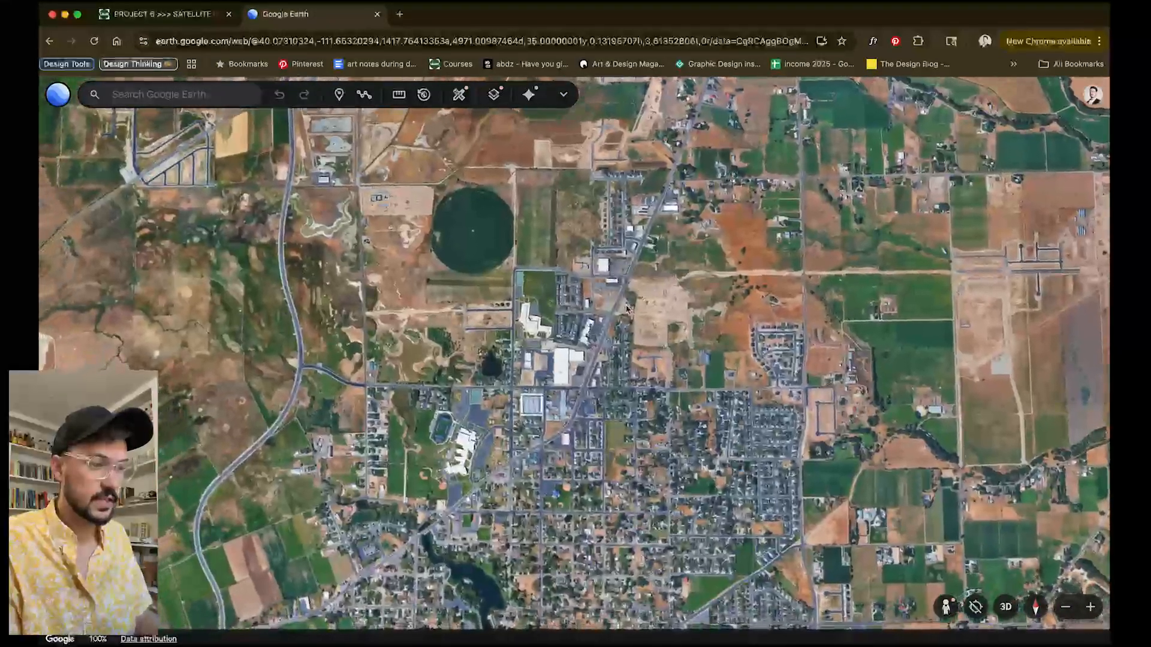
{"action": "scroll", "coordinate": [486, 442], "scroll_direction": "up", "scroll_amount": 4}
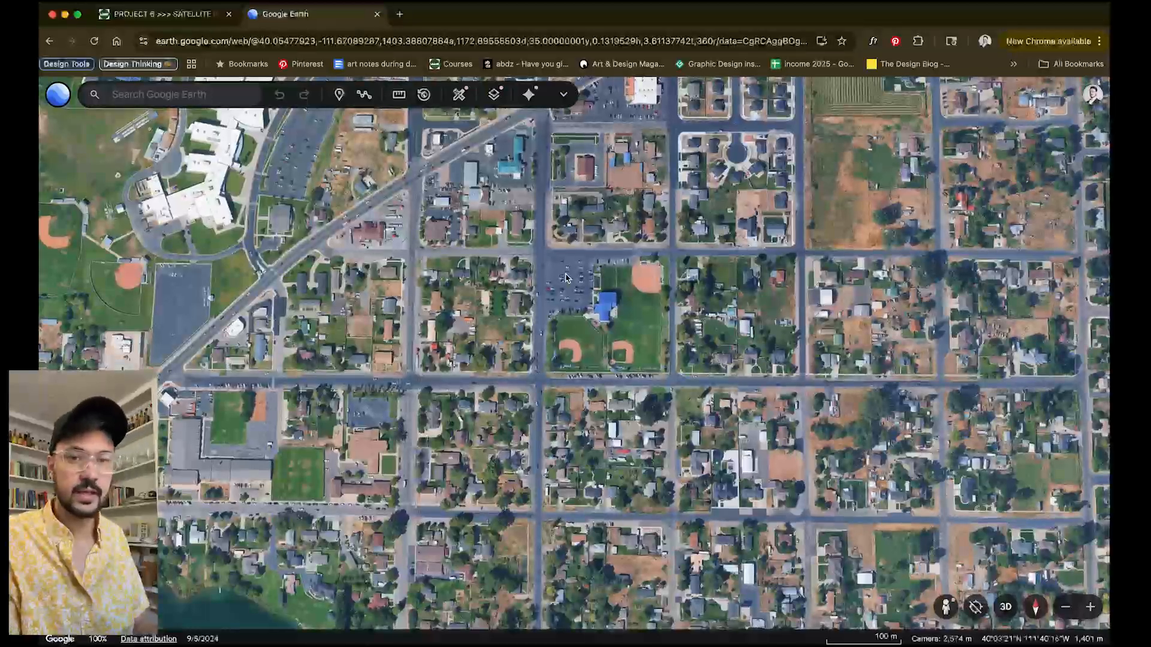
Step: Look farther southwest at the foothill farmland and examine the square dark-green field beside the turquoise-roofed building up close
{"action": "scroll", "coordinate": [565, 277], "scroll_direction": "down", "scroll_amount": 5}
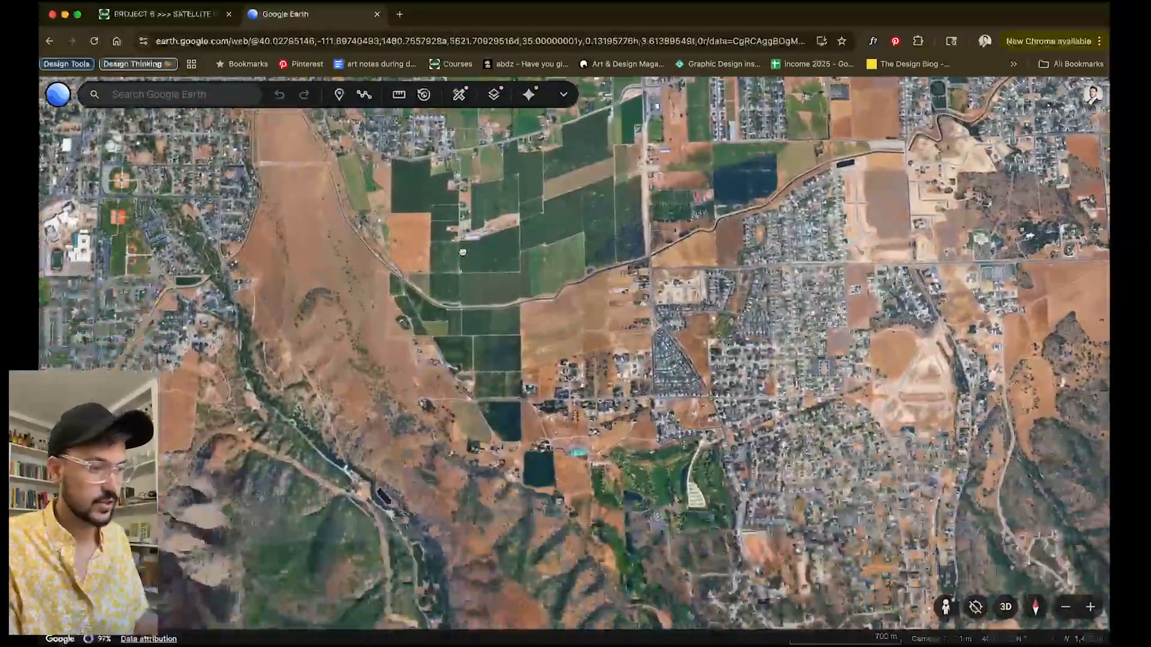
{"action": "left_click_drag", "start_coordinate": [462, 252], "coordinate": [442, 159]}
{"action": "scroll", "coordinate": [518, 339], "scroll_direction": "up", "scroll_amount": 5}
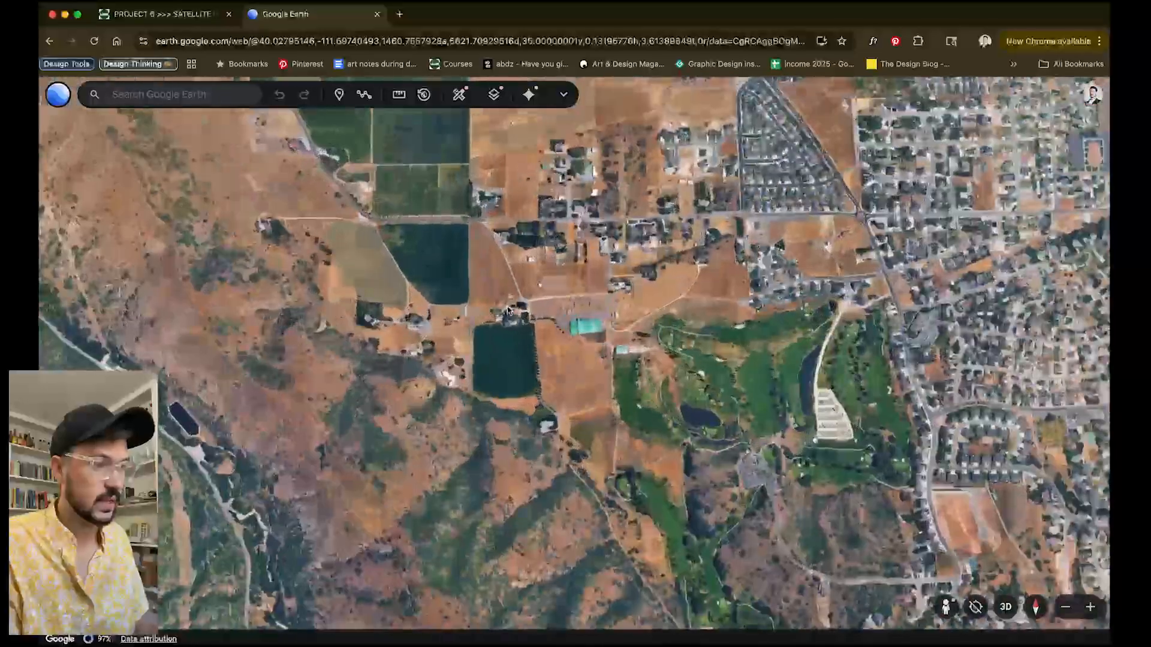
{"action": "scroll", "coordinate": [606, 316], "scroll_direction": "up", "scroll_amount": 5}
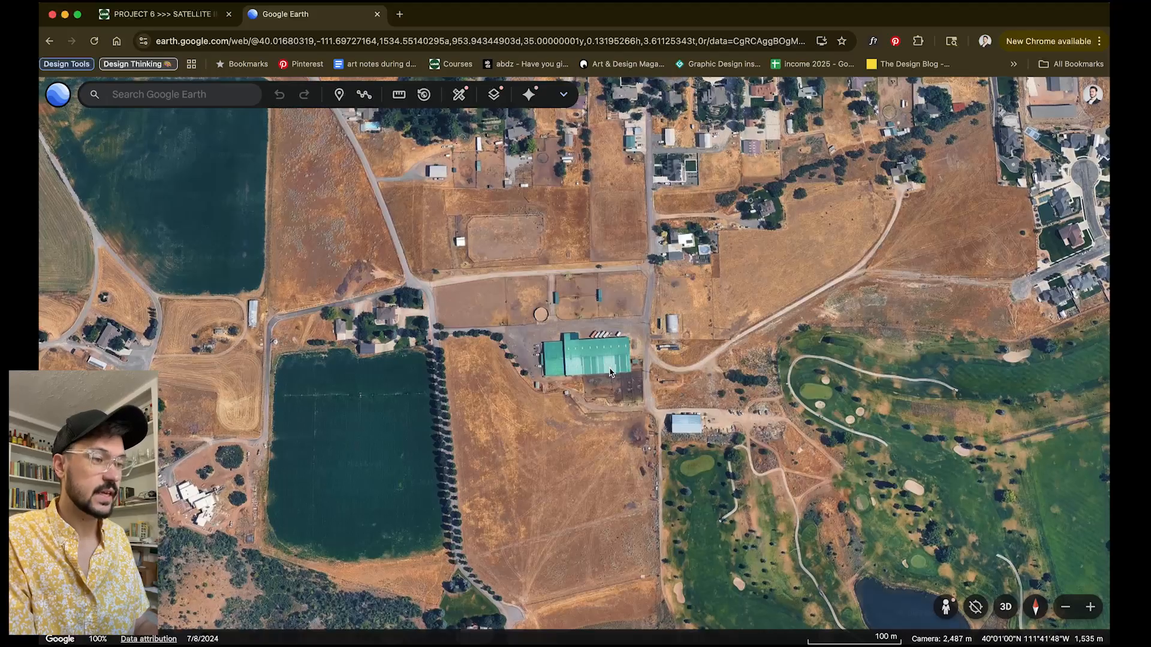
Step: Find the pale lot with diagonal bays beside the golf course pond and frame the whole lot from above
{"action": "scroll", "coordinate": [610, 371], "scroll_direction": "down", "scroll_amount": 6}
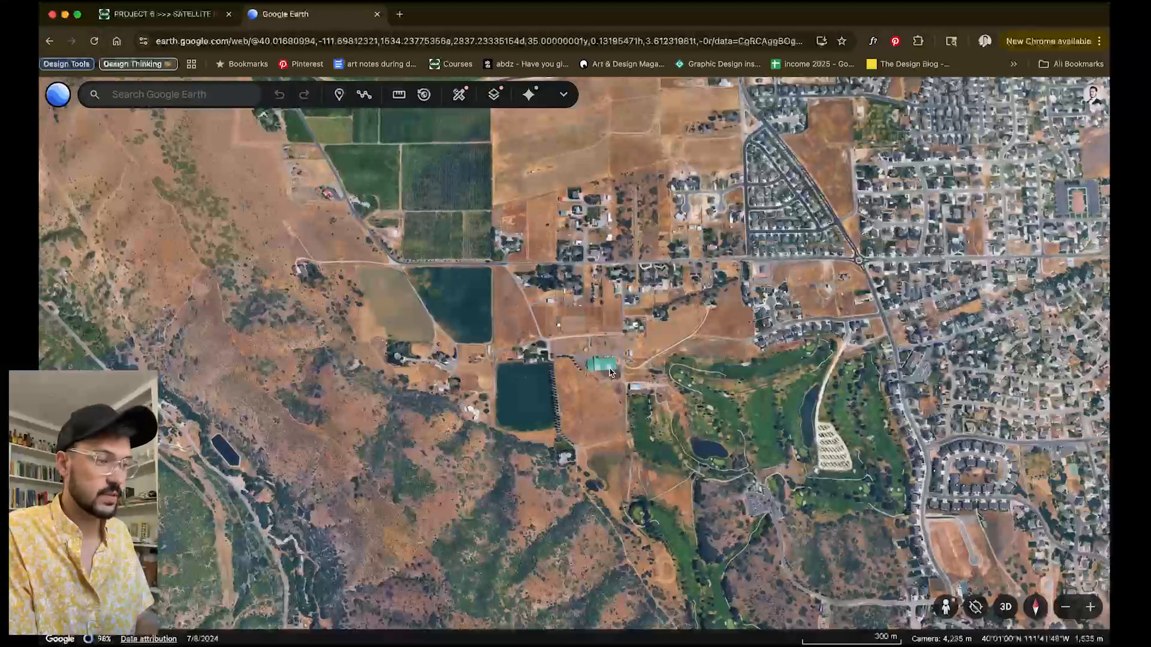
{"action": "left_click_drag", "start_coordinate": [610, 371], "coordinate": [474, 306]}
{"action": "scroll", "coordinate": [721, 385], "scroll_direction": "up", "scroll_amount": 5}
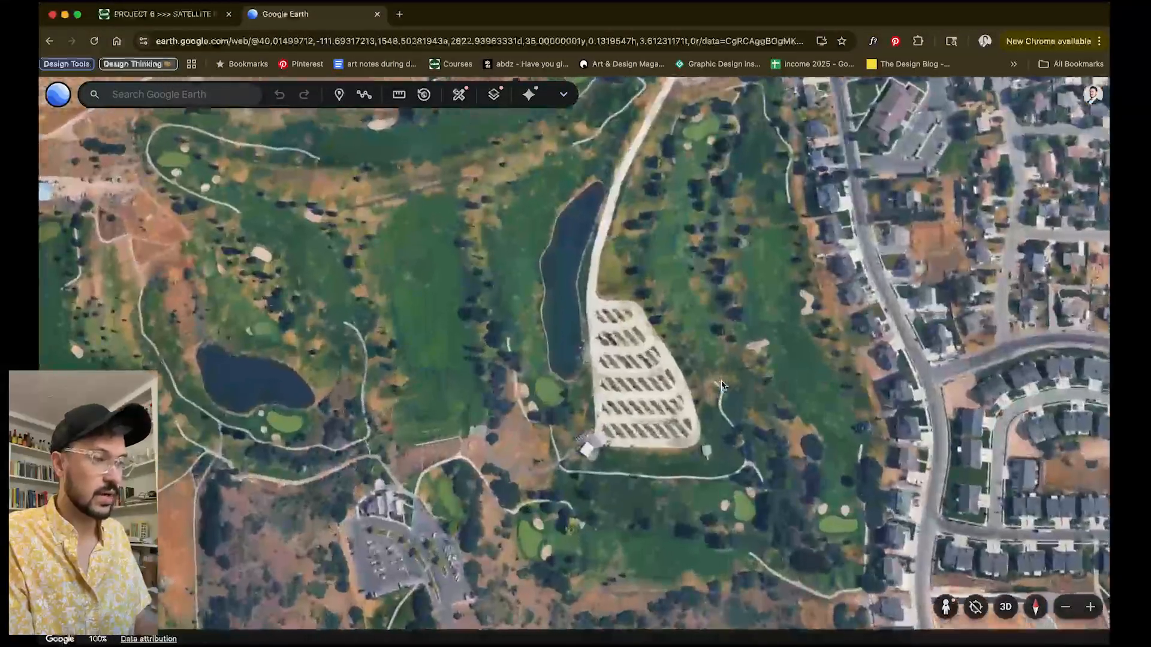
{"action": "scroll", "coordinate": [722, 385], "scroll_direction": "up", "scroll_amount": 3}
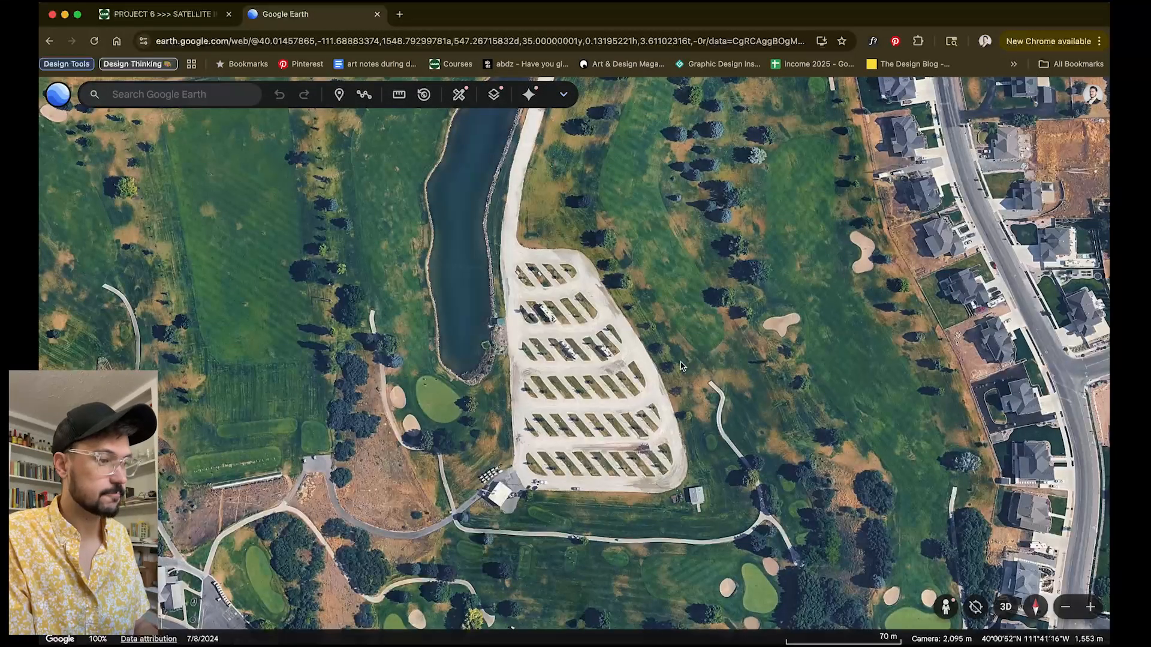
{"action": "scroll", "coordinate": [613, 431], "scroll_direction": "up", "scroll_amount": 2}
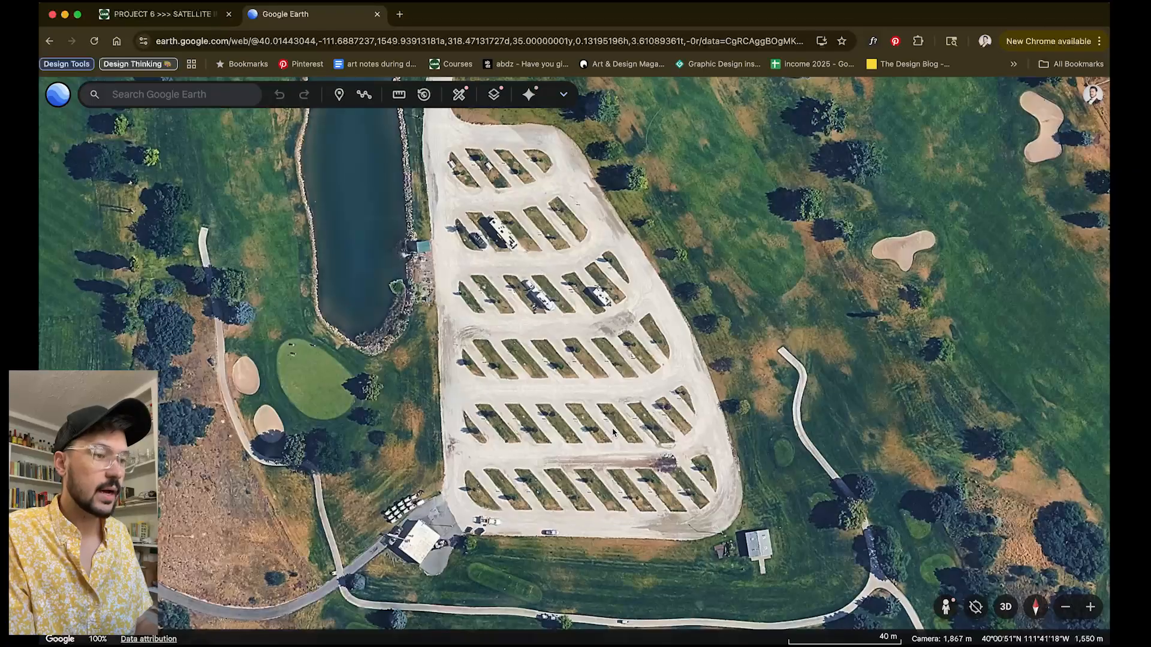
{"action": "scroll", "coordinate": [544, 381], "scroll_direction": "up", "scroll_amount": 3}
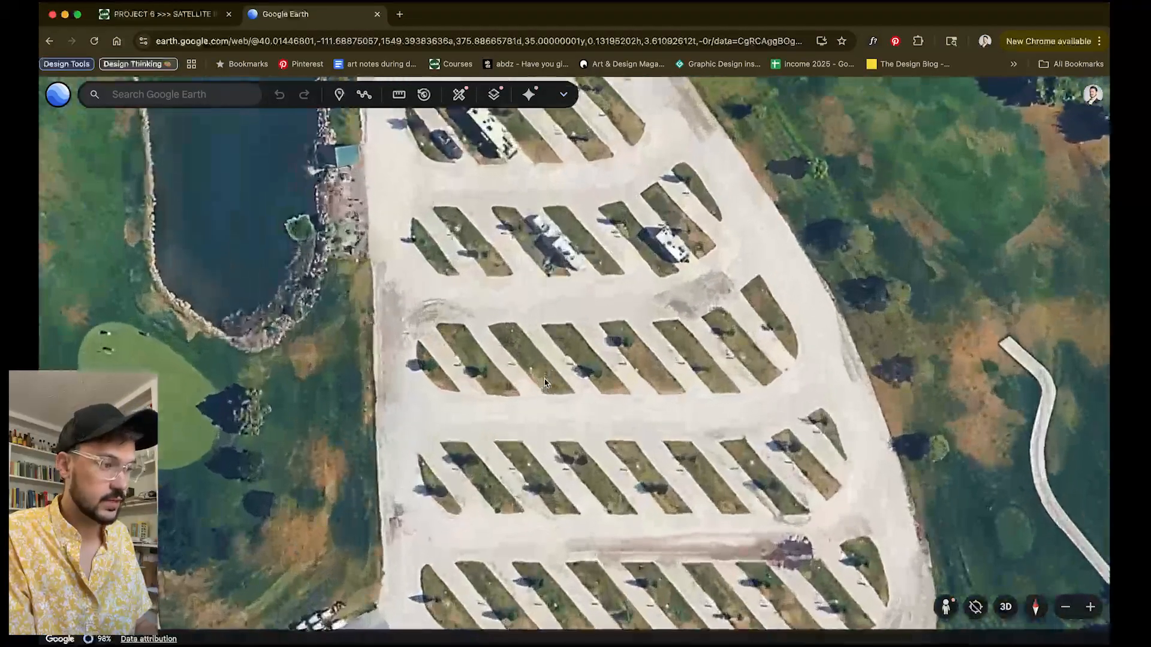
{"action": "scroll", "coordinate": [544, 382], "scroll_direction": "down", "scroll_amount": 4}
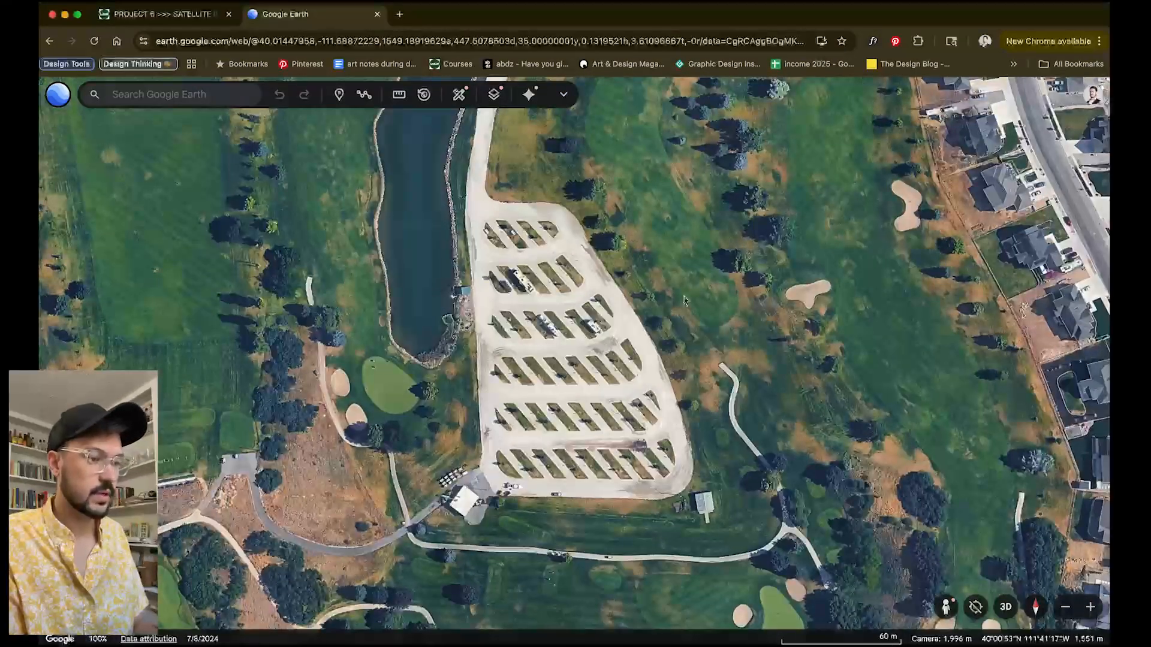
Step: Capture a portrait-shaped screenshot of the golf course lot and pond, and open the screenshots folder in Finder
{"action": "key", "text": "super+shift+4"}
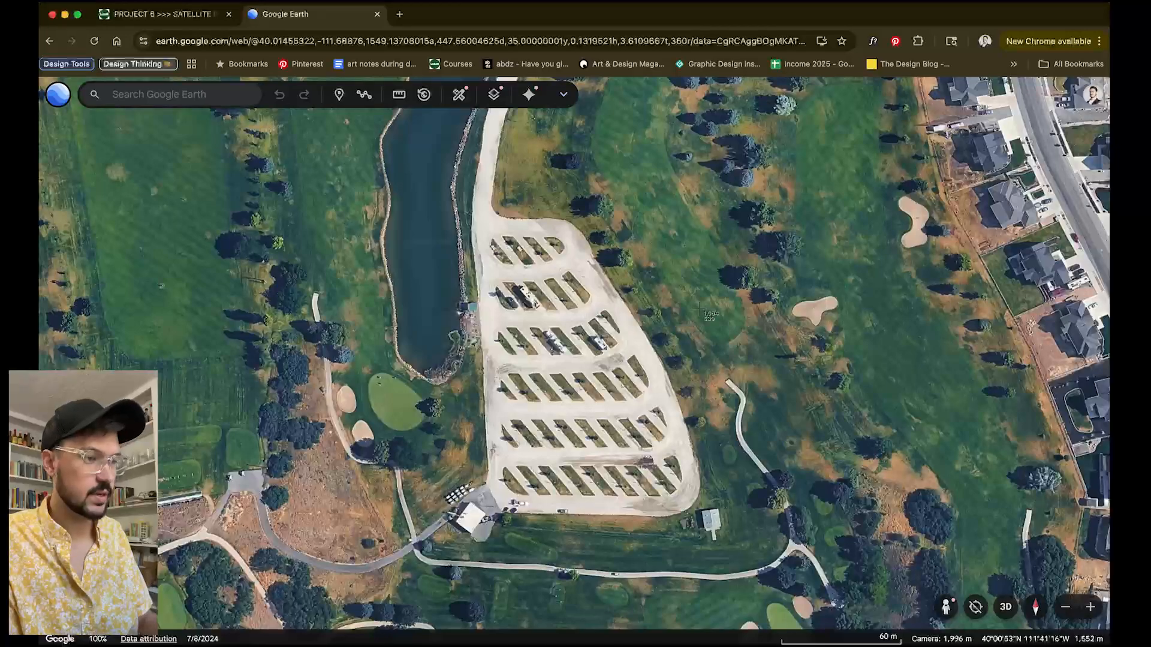
{"action": "left_click_drag", "start_coordinate": [369, 142], "coordinate": [788, 595]}
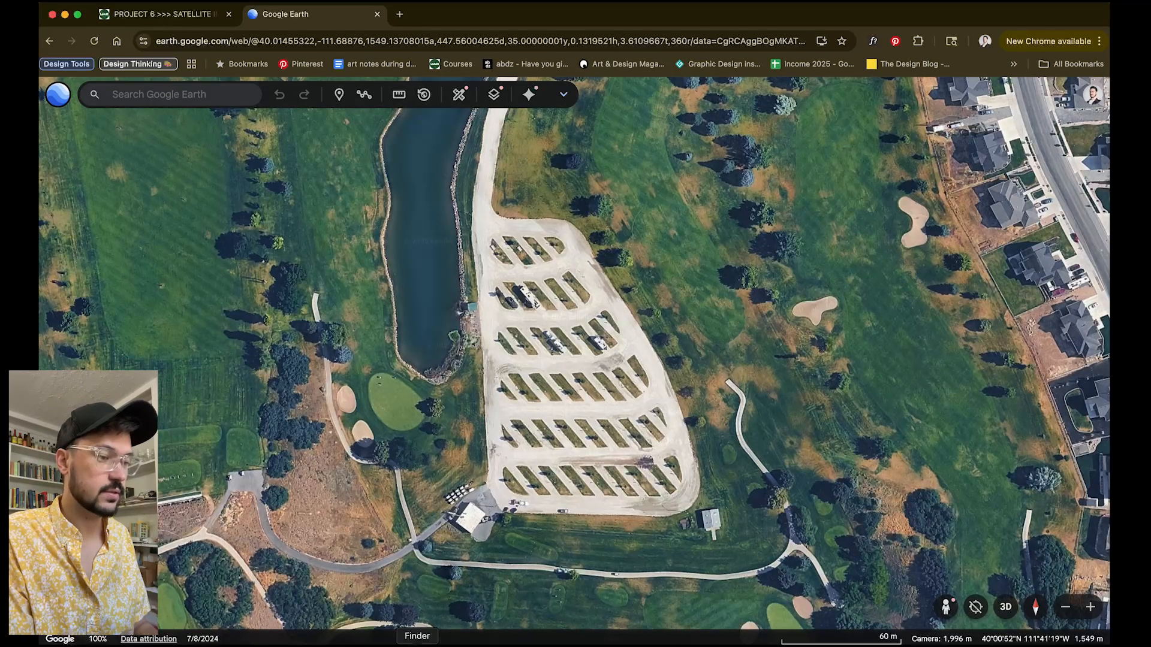
{"action": "left_click", "coordinate": [417, 644]}
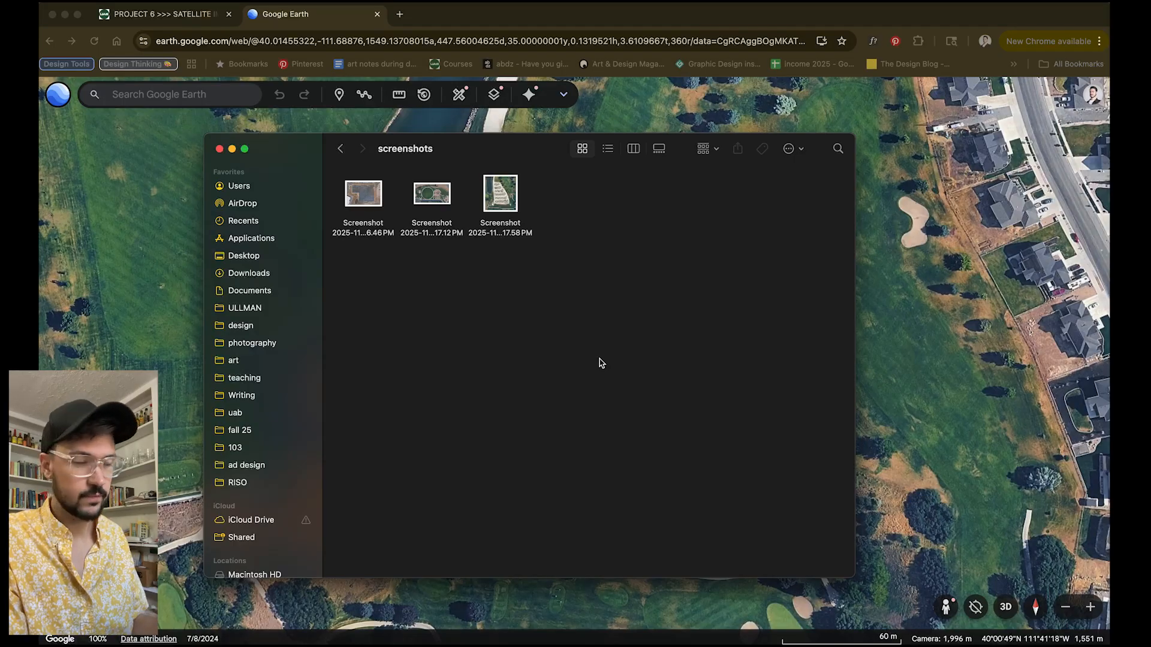
Step: Switch to Photoshop and start a new document named mandala
{"action": "left_click", "coordinate": [579, 641]}
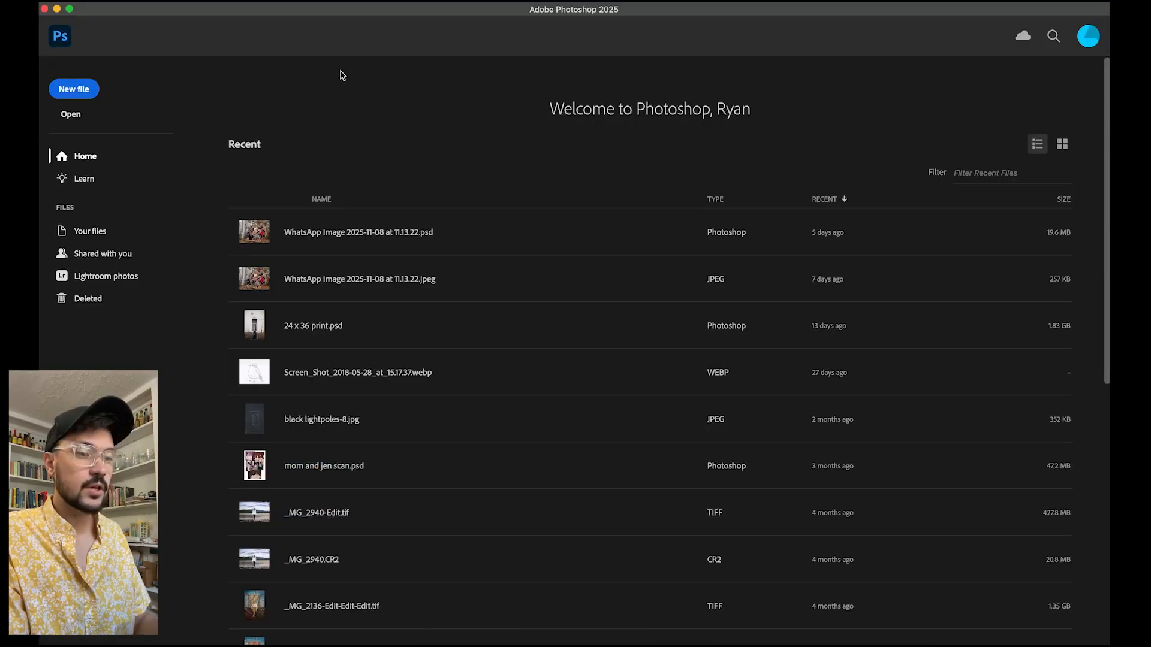
{"action": "left_click", "coordinate": [76, 93]}
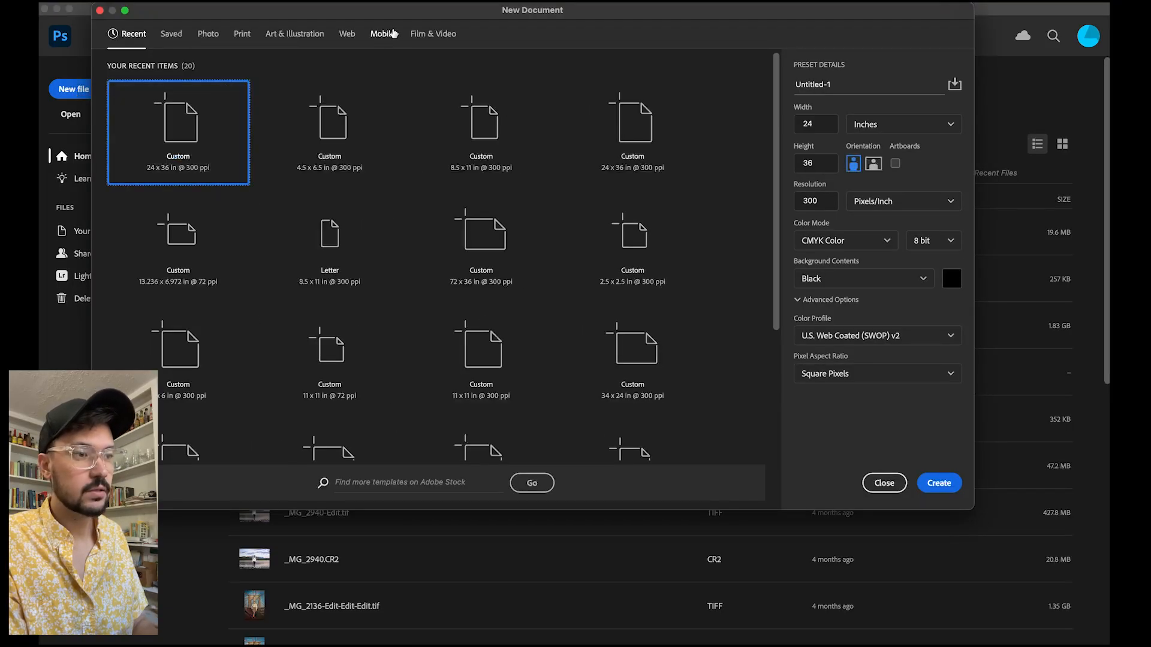
{"action": "left_click_drag", "start_coordinate": [457, 20], "coordinate": [500, 115]}
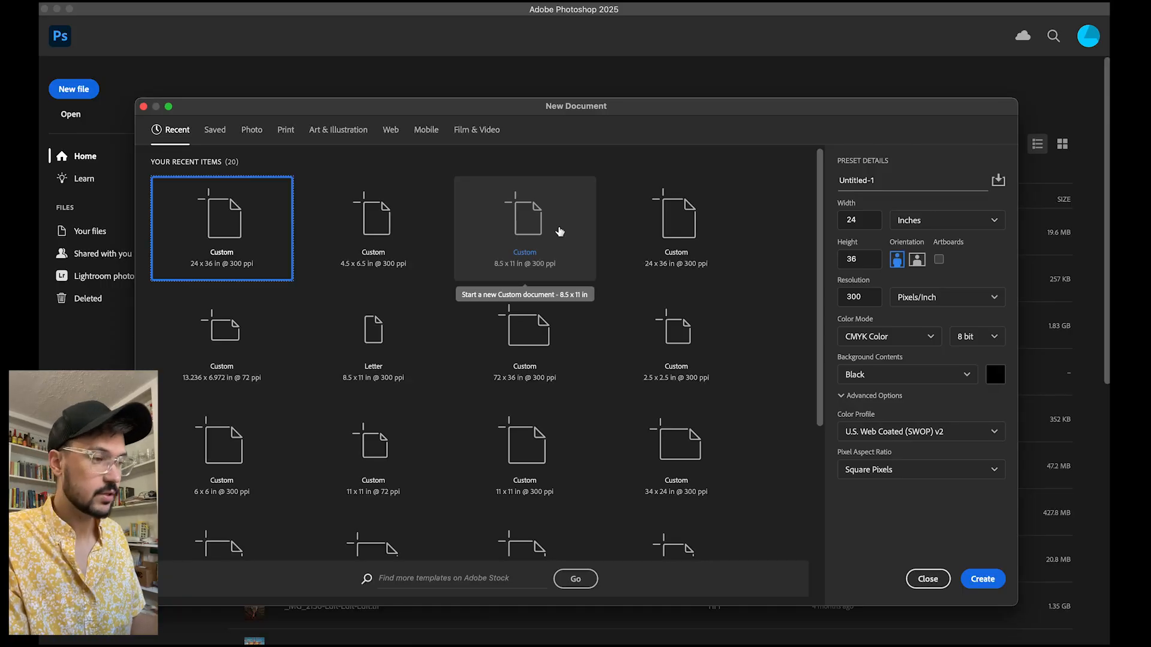
{"action": "left_click", "coordinate": [891, 180]}
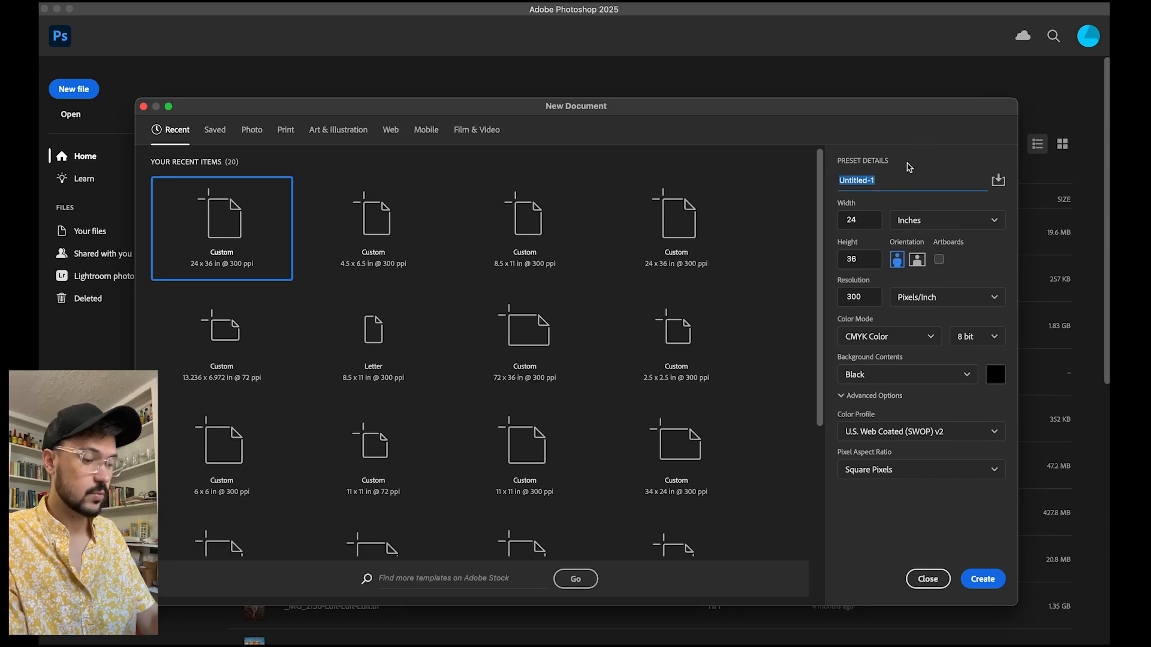
{"action": "type", "text": "mandala"}
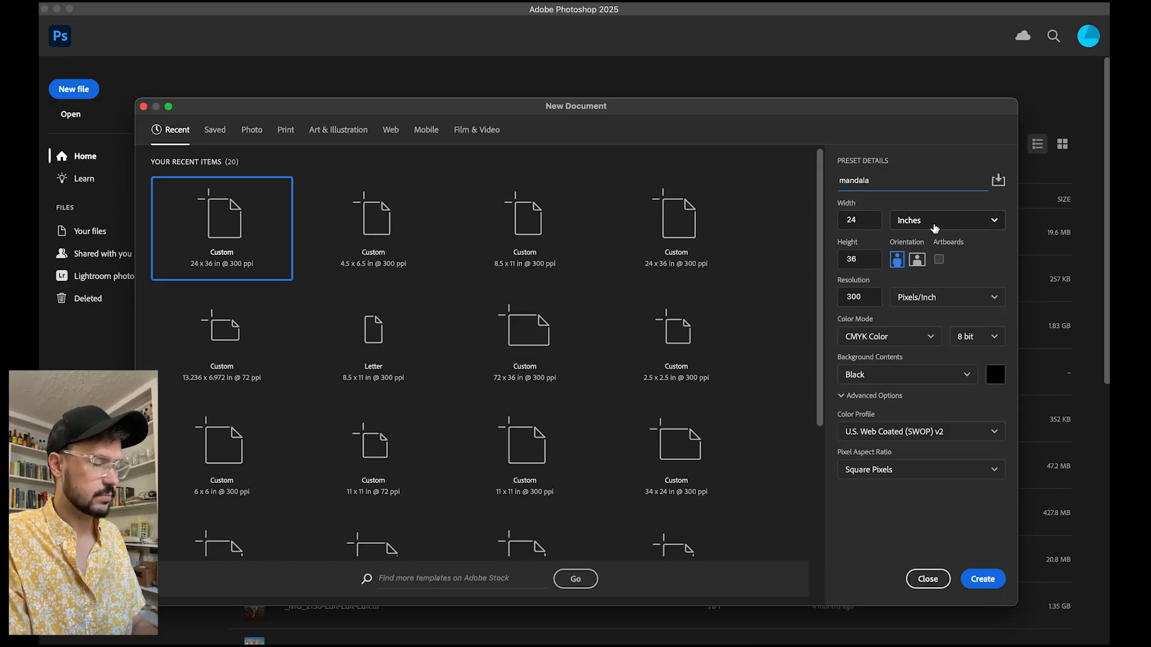
Step: Set the new document's width and height to 10 inches each, keeping CMYK Color as the color mode
{"action": "left_click_drag", "start_coordinate": [868, 221], "coordinate": [829, 226]}
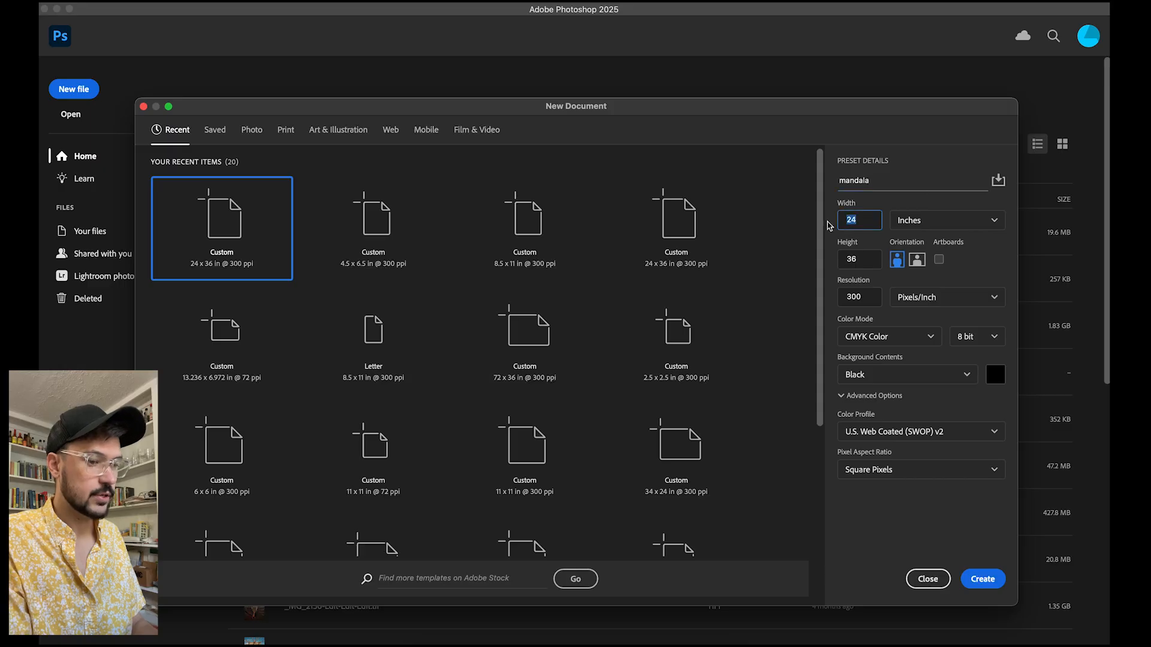
{"action": "type", "text": "10"}
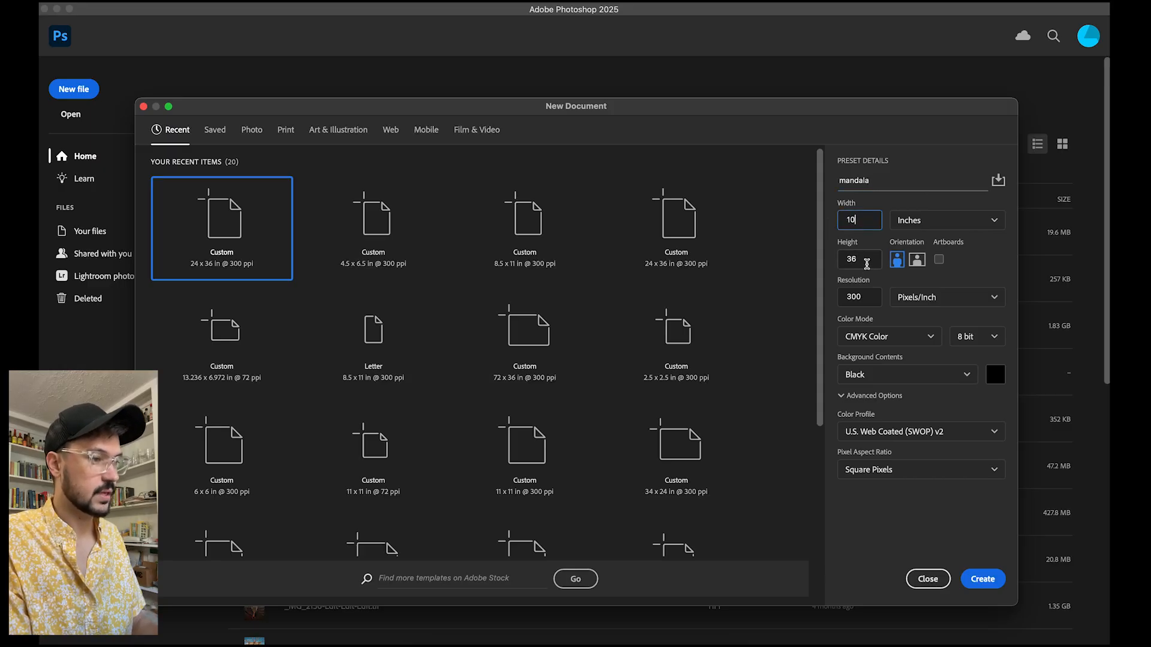
{"action": "left_click_drag", "start_coordinate": [866, 261], "coordinate": [834, 259]}
{"action": "type", "text": "10"}
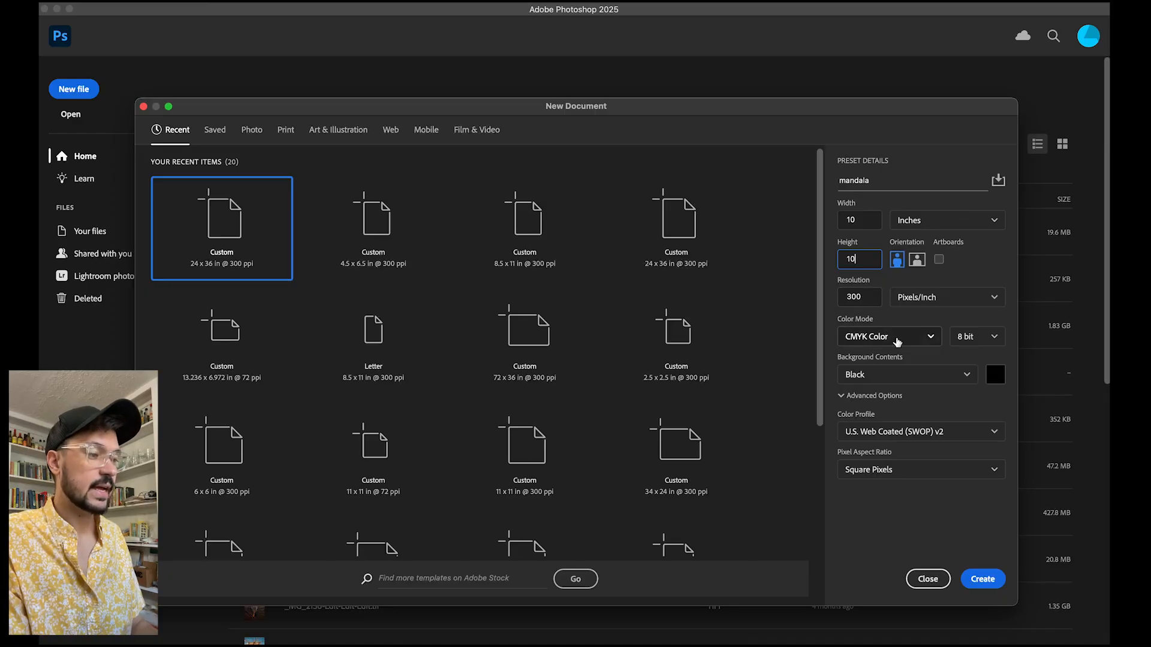
{"action": "left_click", "coordinate": [899, 339]}
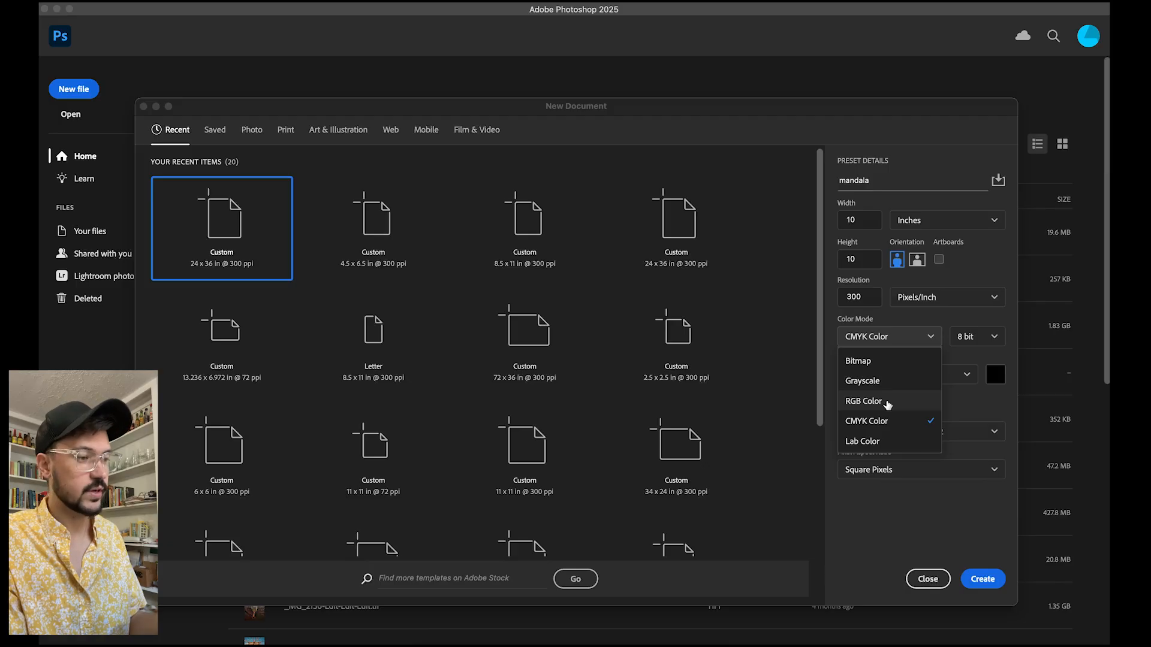
{"action": "left_click", "coordinate": [909, 321]}
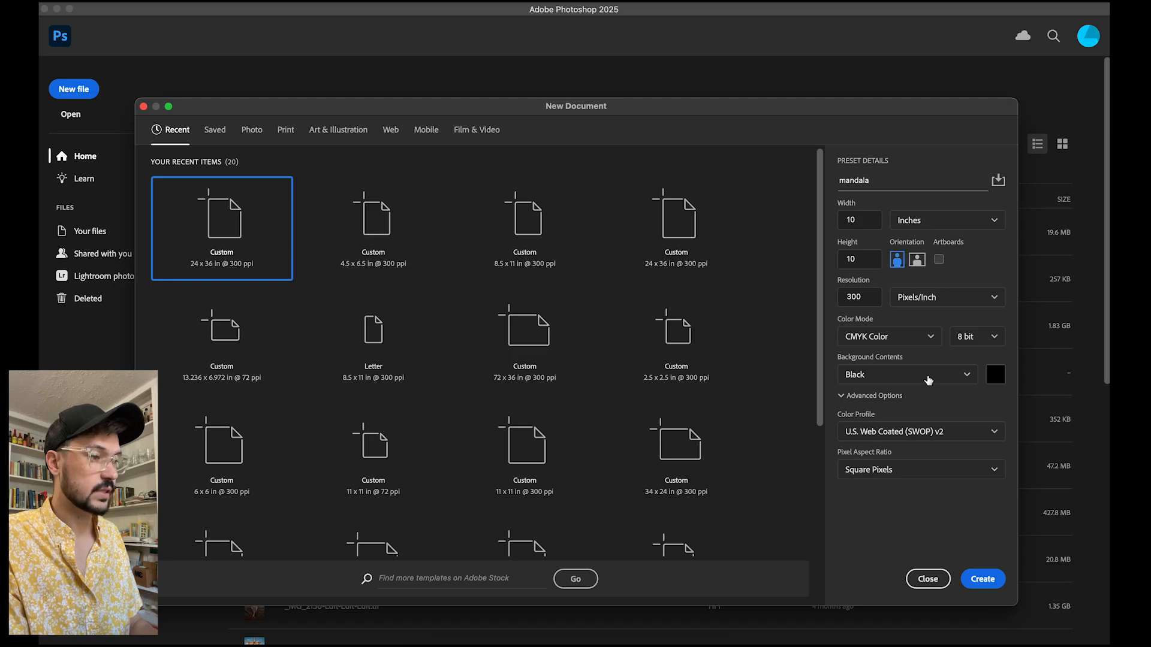
Step: Create the mandala document and move the contextual task bar below the canvas
{"action": "left_click", "coordinate": [983, 579]}
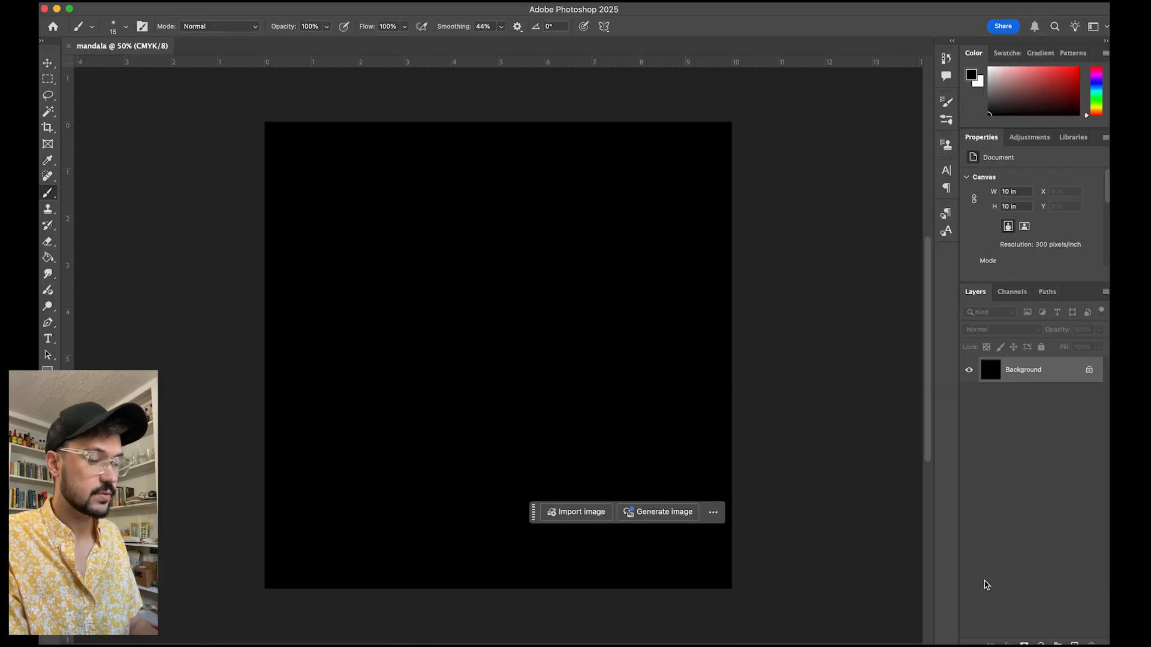
{"action": "left_click_drag", "start_coordinate": [534, 516], "coordinate": [697, 622]}
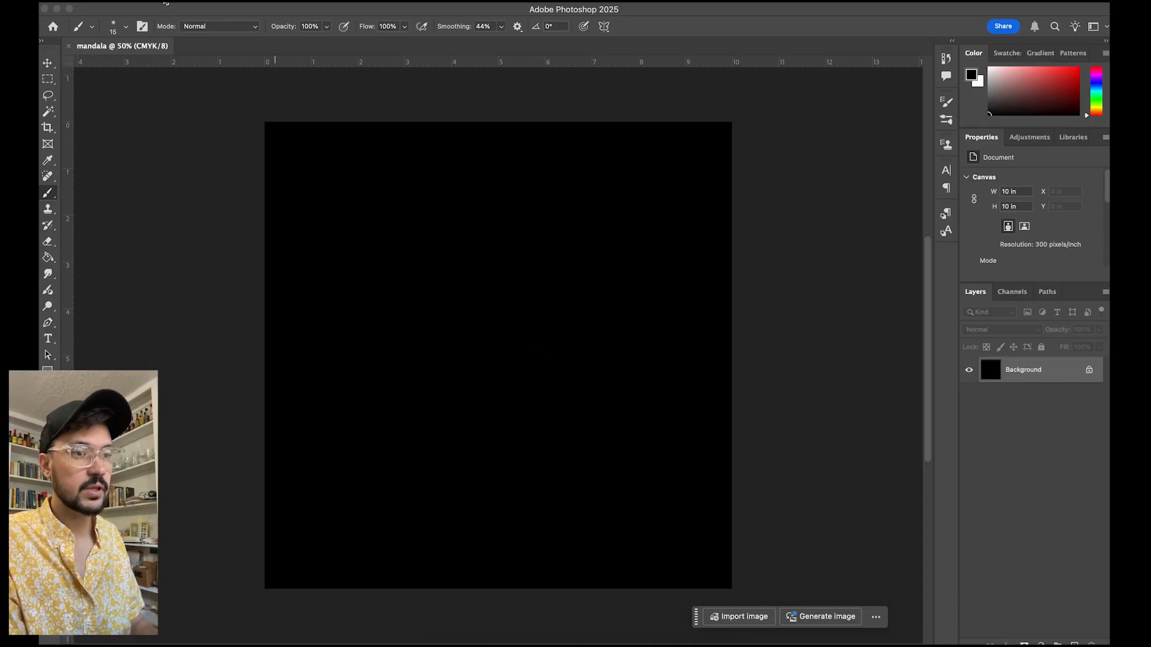
Step: Start placing an embedded image and open the screenshots folder within the 103 folder
{"action": "left_click", "coordinate": [166, 2]}
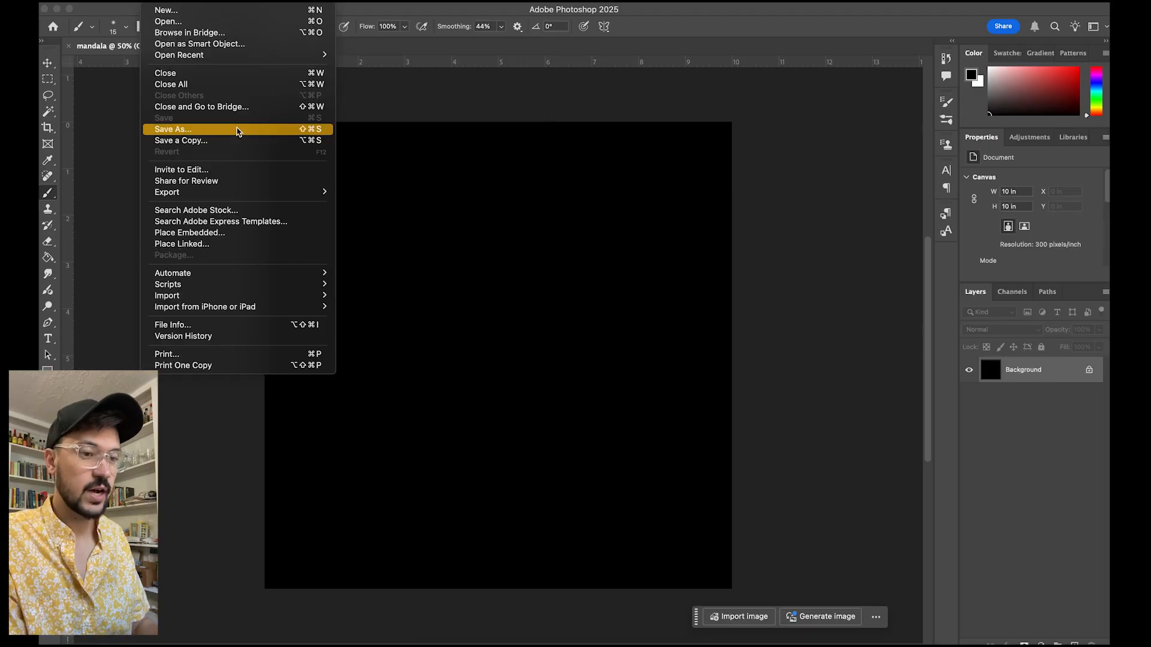
{"action": "mouse_move", "coordinate": [278, 297]}
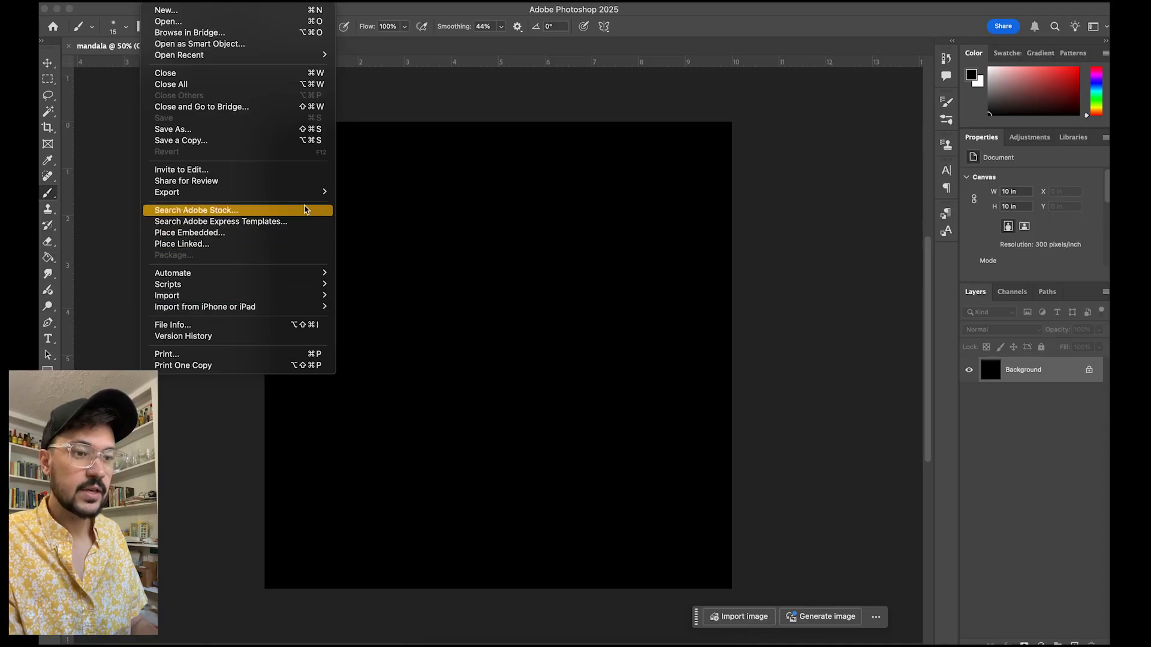
{"action": "mouse_move", "coordinate": [306, 193]}
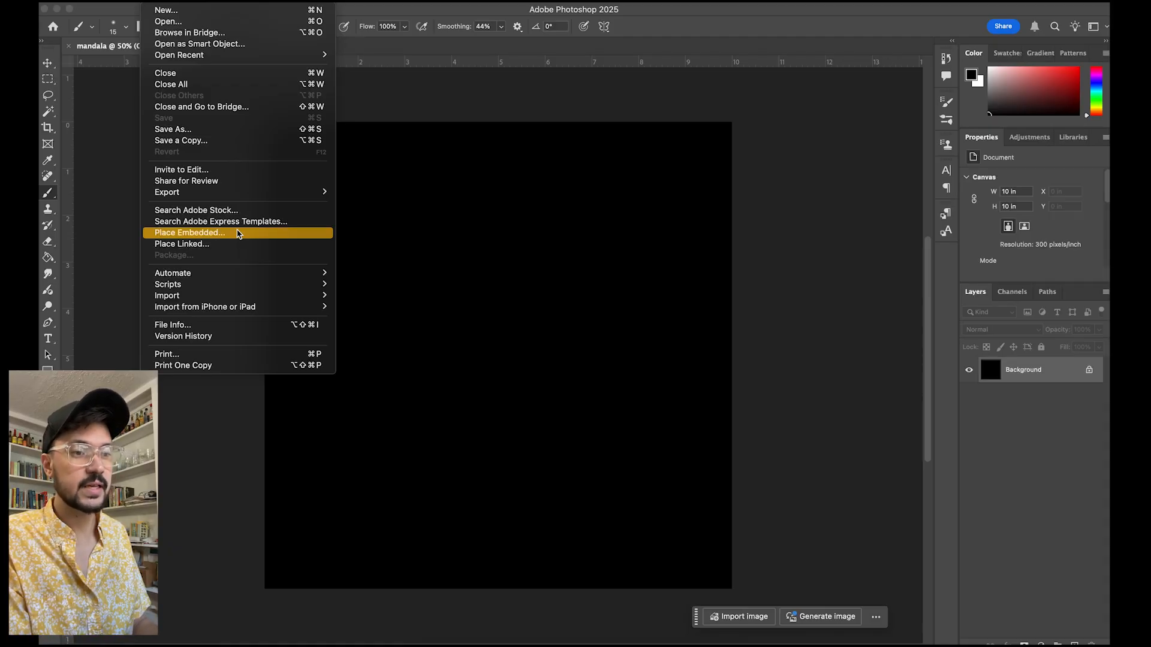
{"action": "left_click", "coordinate": [239, 234]}
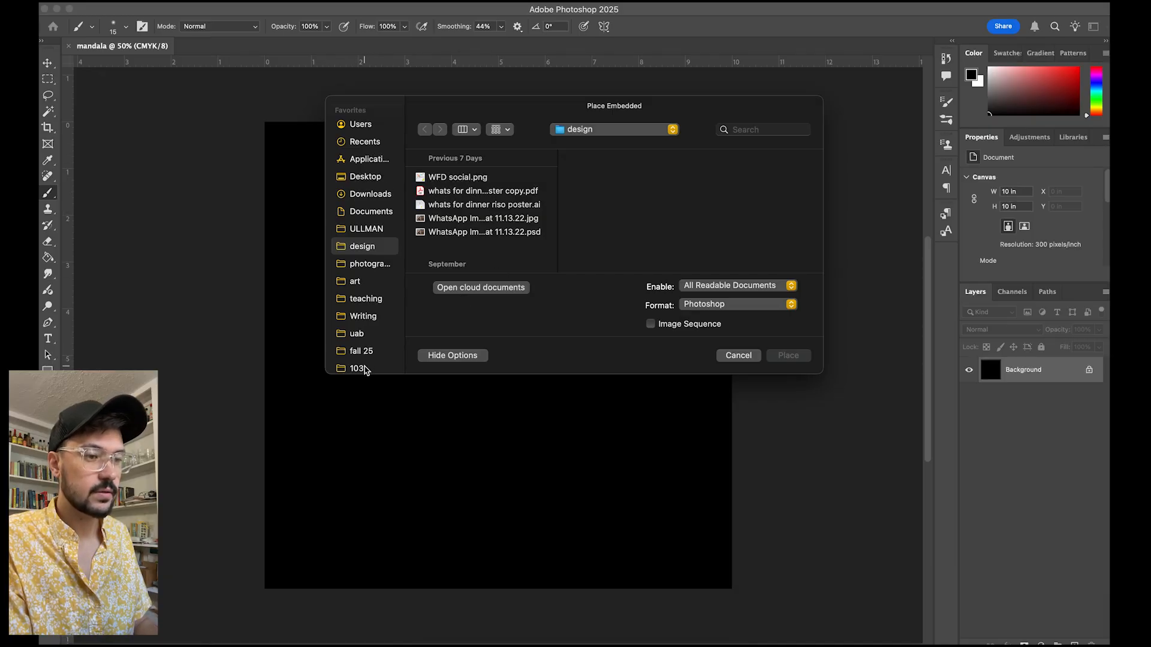
{"action": "left_click", "coordinate": [365, 370]}
{"action": "left_click", "coordinate": [483, 177]}
{"action": "left_click", "coordinate": [617, 180]}
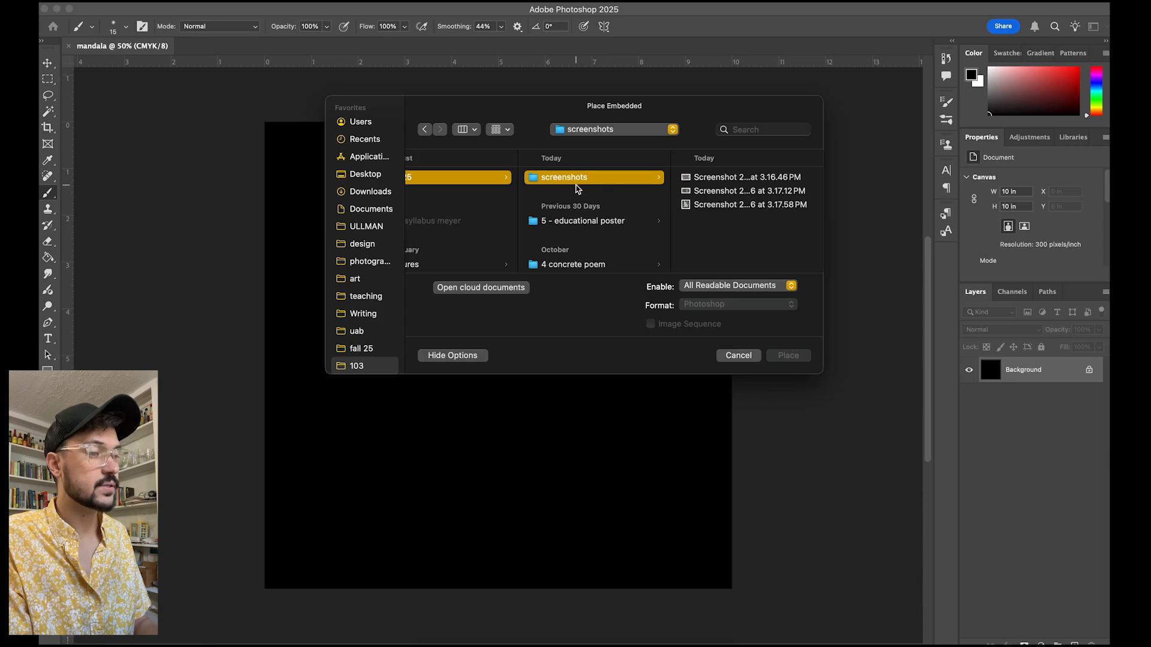
Step: Embed the 3.16.46 PM screenshot of the solar panel field and scale it down slightly to about 9.9 inches wide
{"action": "left_click", "coordinate": [743, 180]}
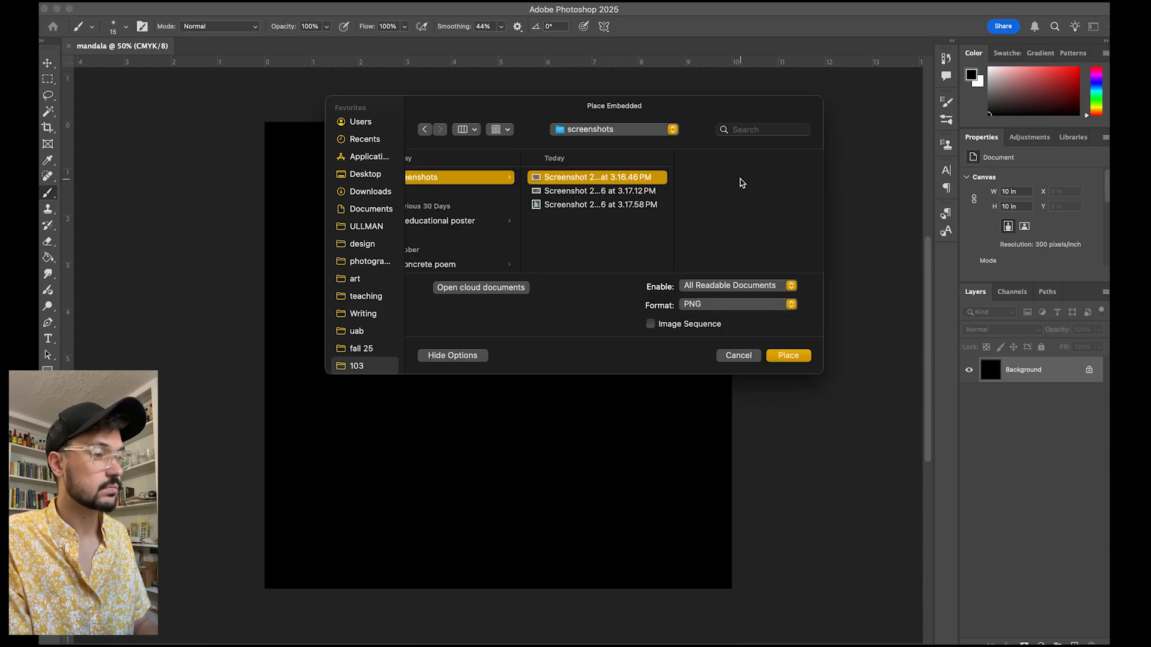
{"action": "left_click", "coordinate": [638, 192]}
{"action": "left_click", "coordinate": [633, 205]}
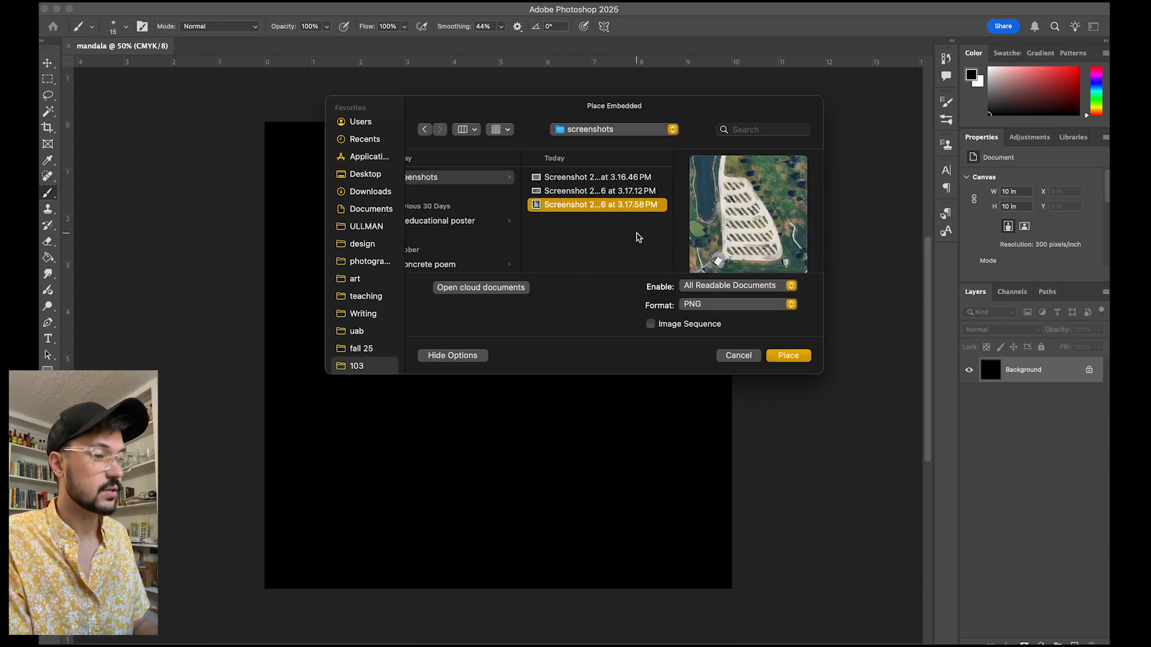
{"action": "left_click", "coordinate": [606, 178]}
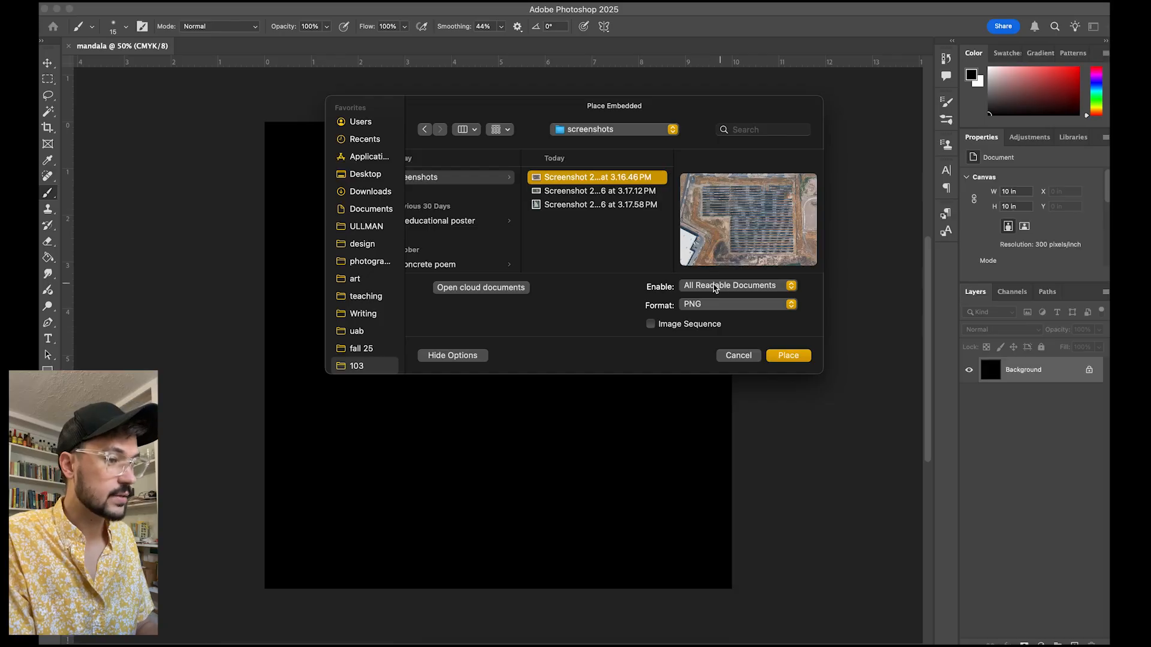
{"action": "left_click", "coordinate": [789, 358]}
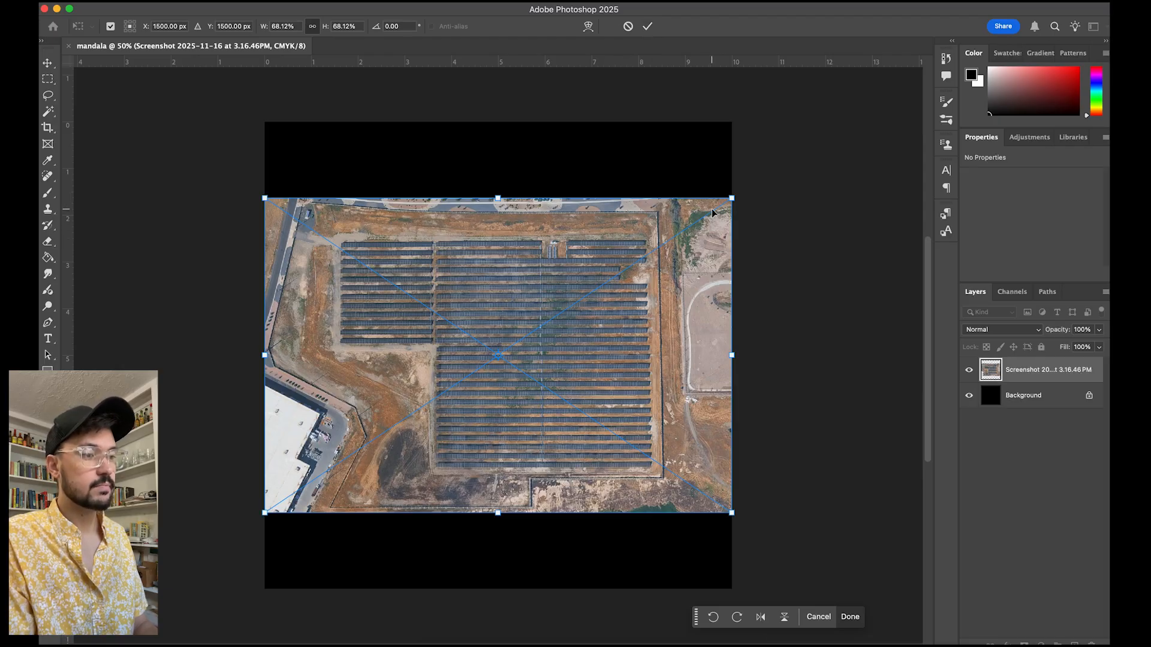
{"action": "mouse_move", "coordinate": [732, 198]}
{"action": "left_mouse_down"}
{"action": "mouse_move", "coordinate": [718, 207]}
{"action": "mouse_move", "coordinate": [729, 201]}
{"action": "left_mouse_up"}
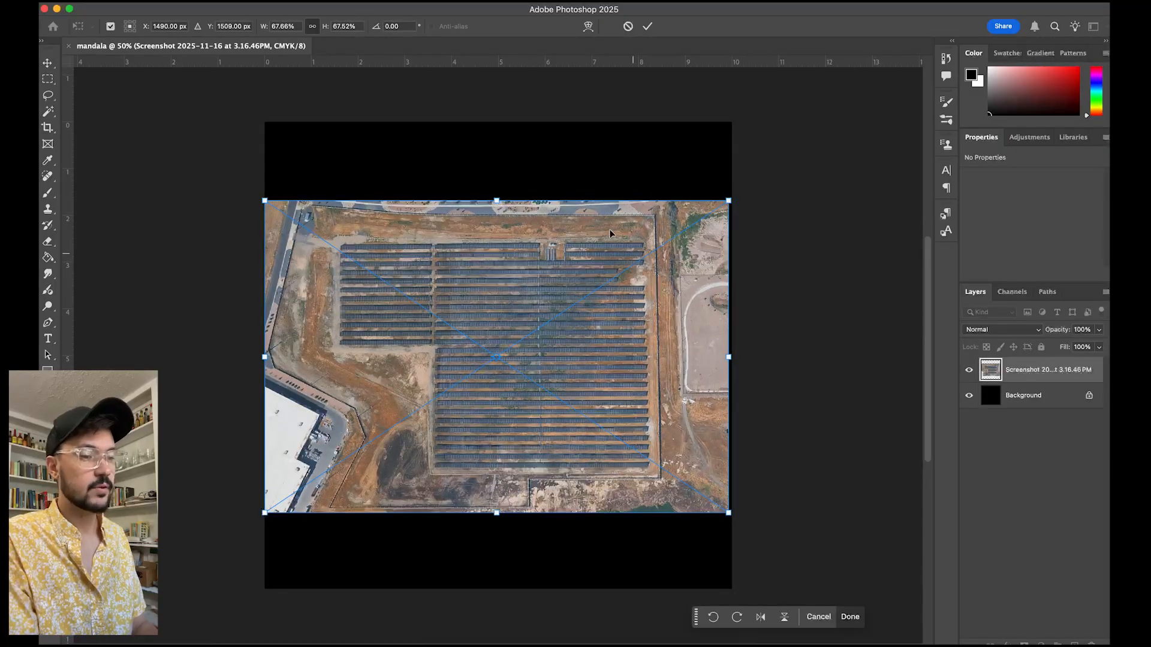
{"action": "left_click", "coordinate": [647, 27]}
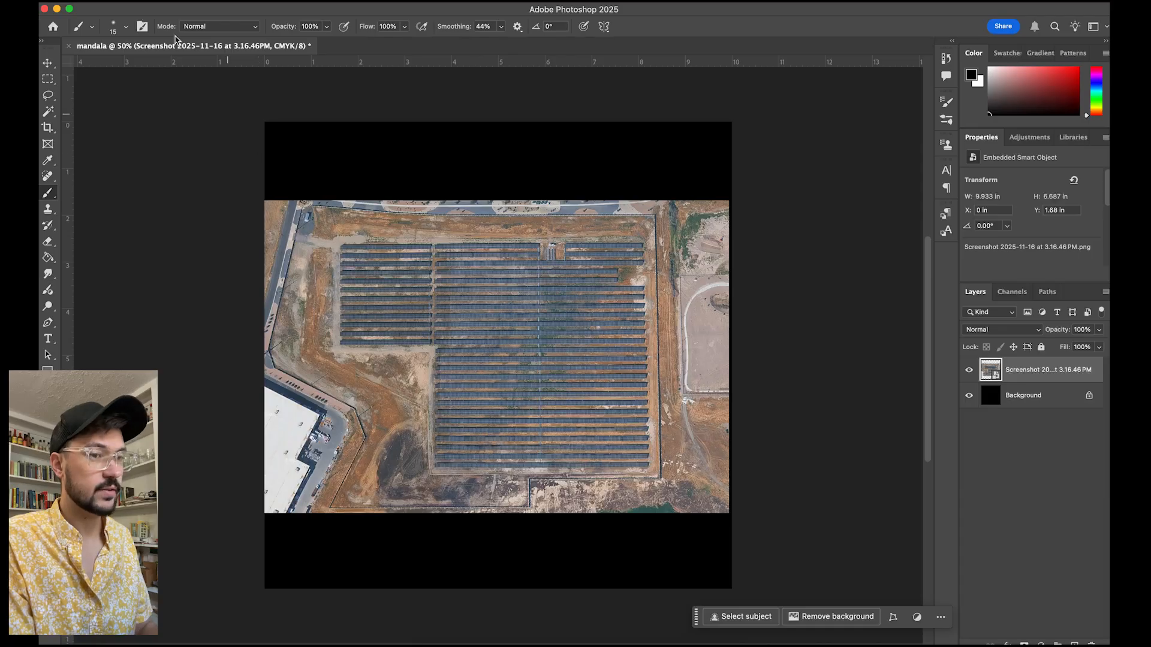
Step: Embed the 3.17.12 PM screenshot of the park with the circular lawn at its default fitted size
{"action": "left_click", "coordinate": [155, 2]}
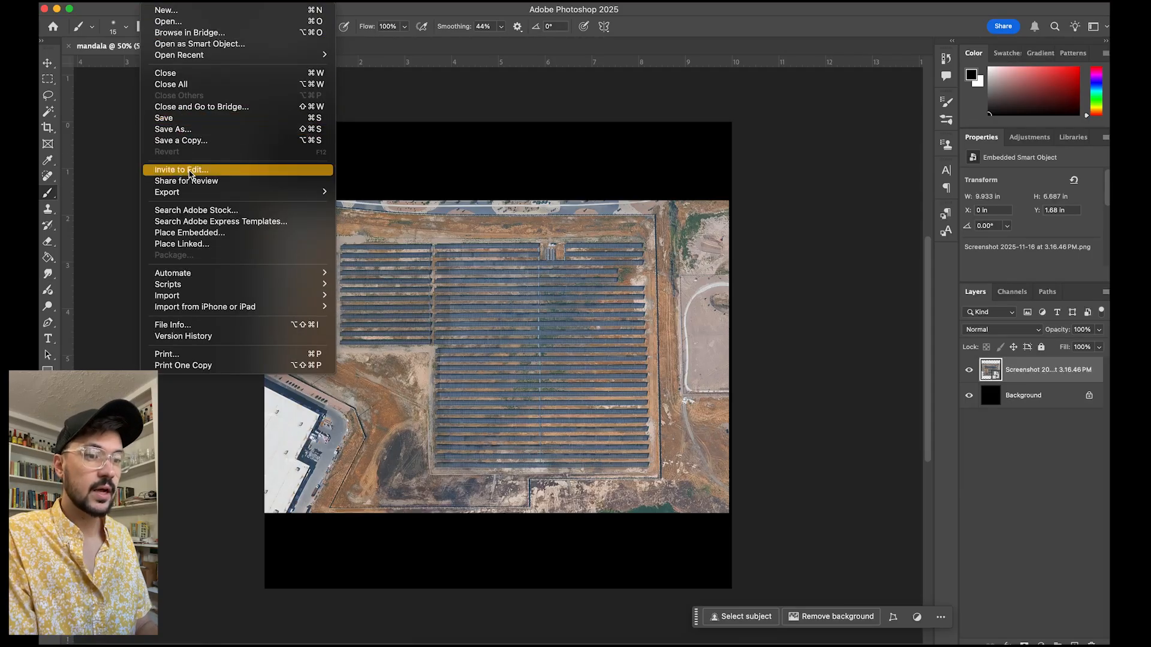
{"action": "left_click", "coordinate": [192, 234]}
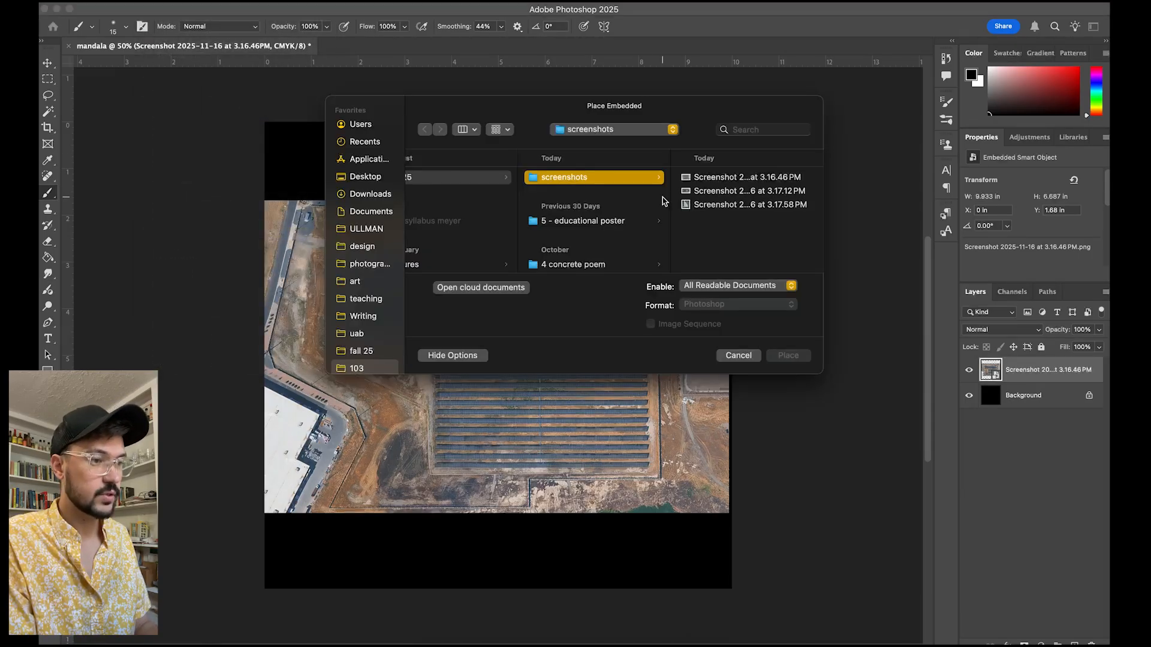
{"action": "left_click", "coordinate": [725, 191]}
{"action": "left_click", "coordinate": [787, 356]}
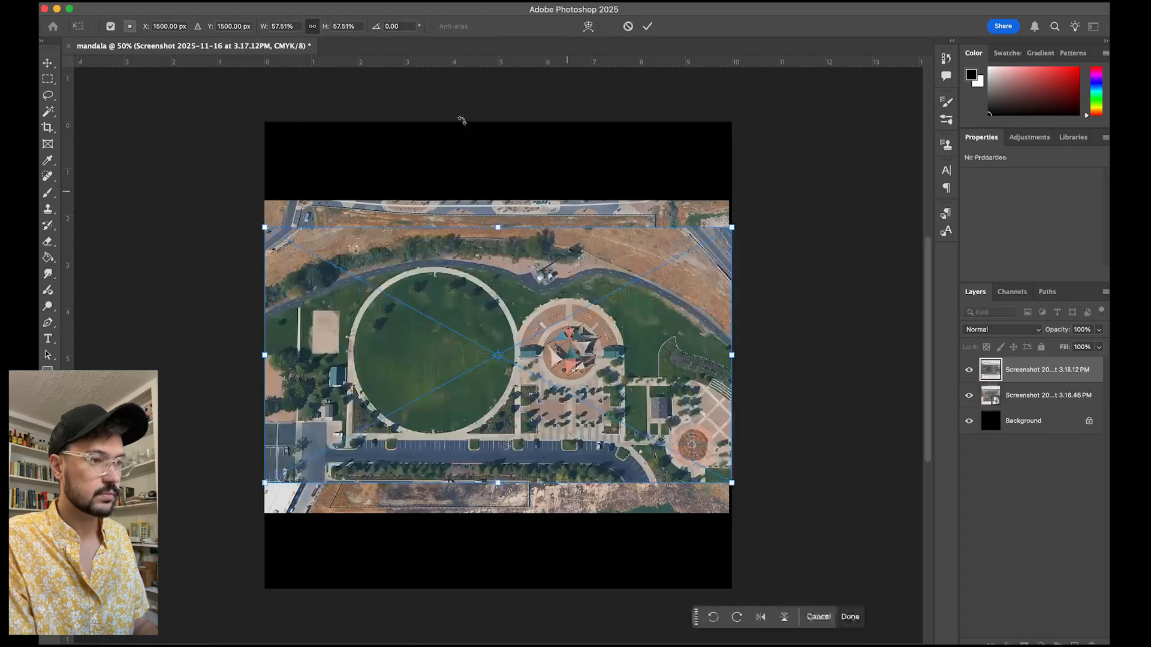
{"action": "left_click", "coordinate": [649, 26]}
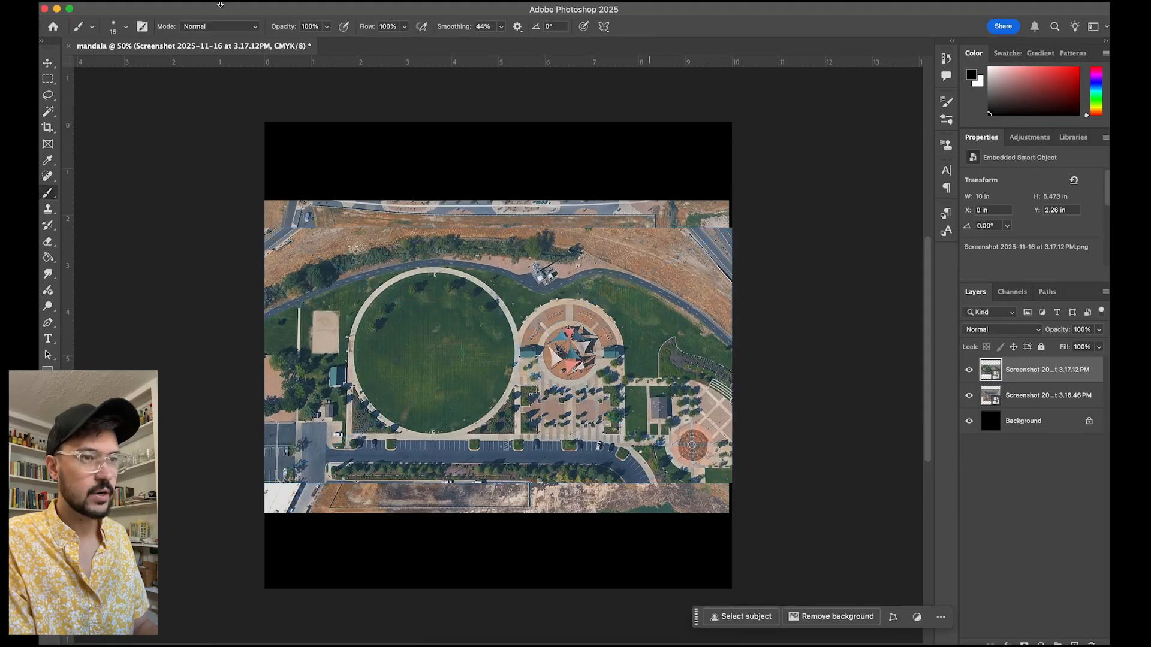
Step: Embed the 3.17.58 PM screenshot of the golf course parking lot at its default fitted size
{"action": "left_click", "coordinate": [220, 3]}
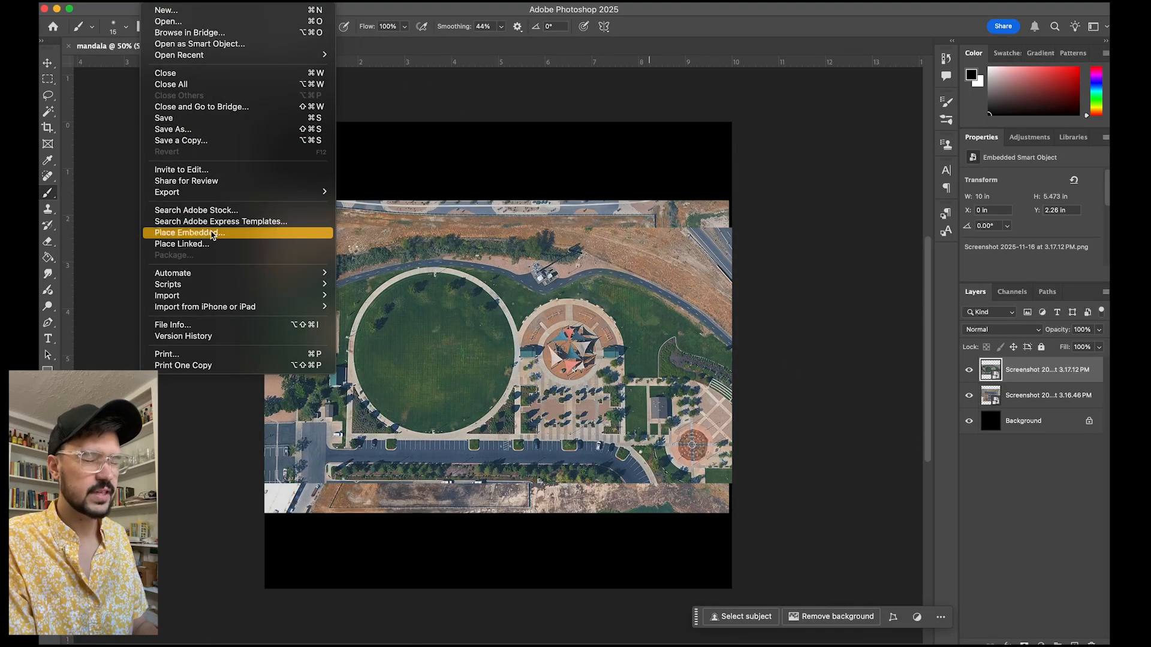
{"action": "left_click", "coordinate": [211, 232]}
{"action": "left_click", "coordinate": [727, 206]}
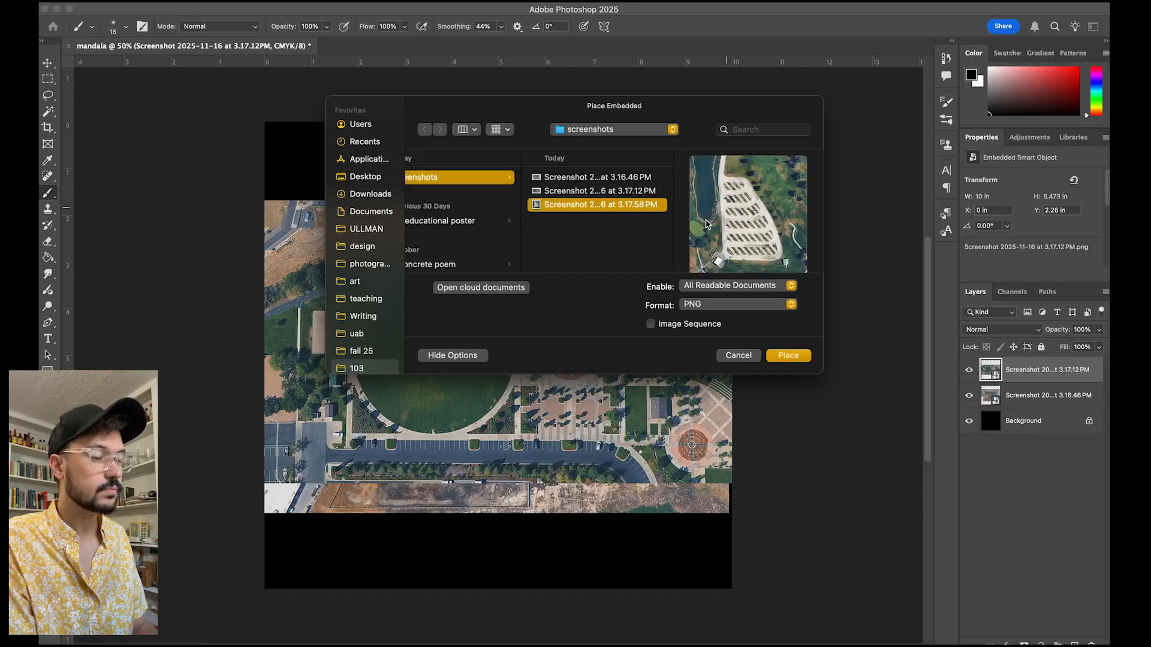
{"action": "left_click", "coordinate": [793, 359]}
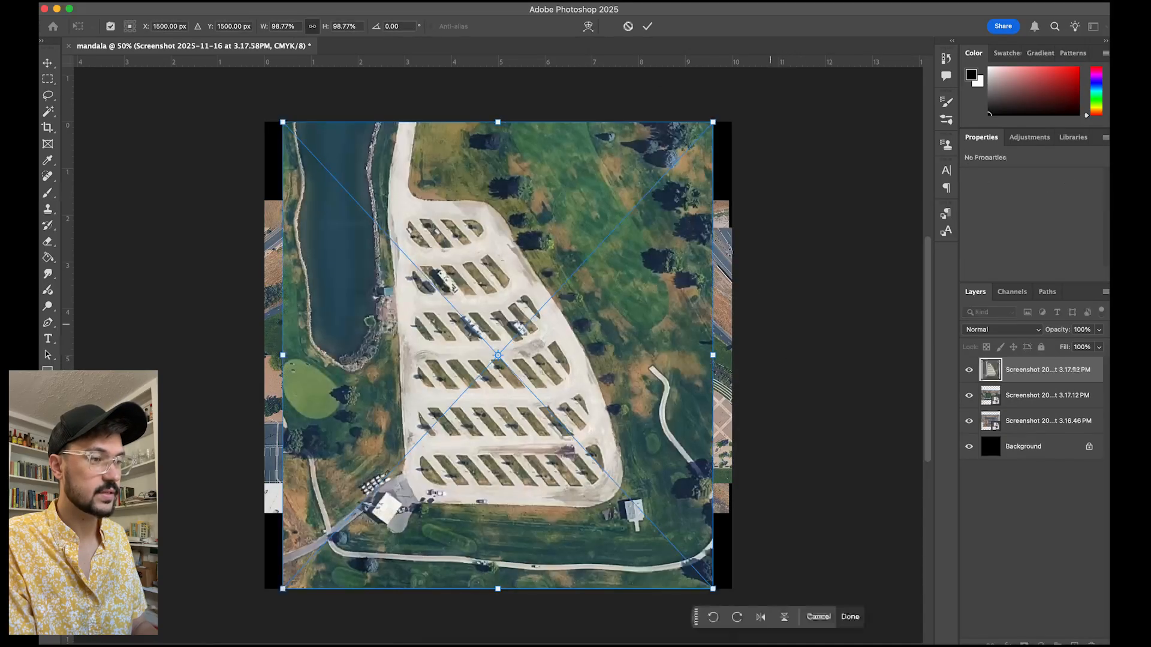
{"action": "left_click", "coordinate": [650, 27]}
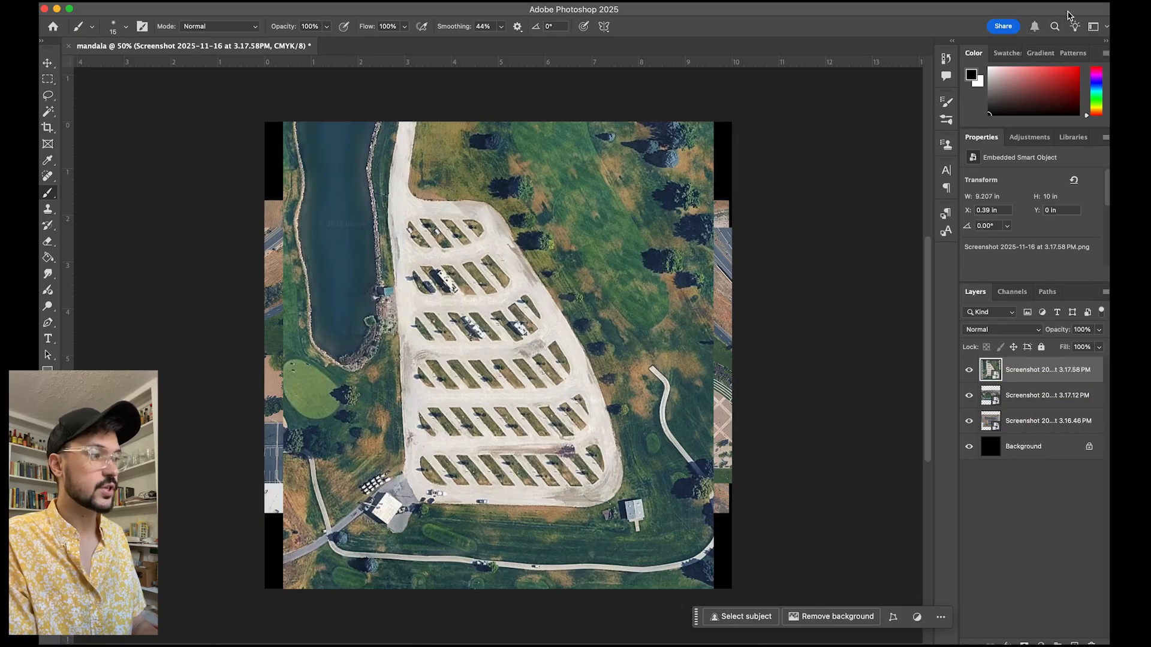
{"action": "left_click", "coordinate": [1094, 27]}
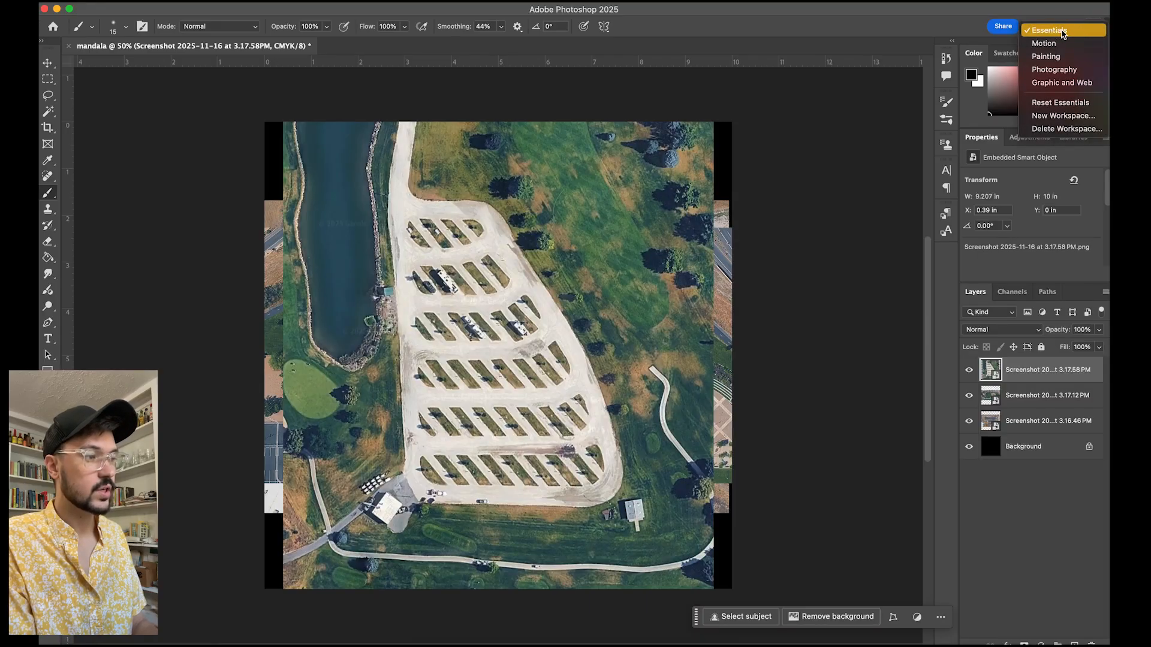
{"action": "left_click", "coordinate": [918, 11]}
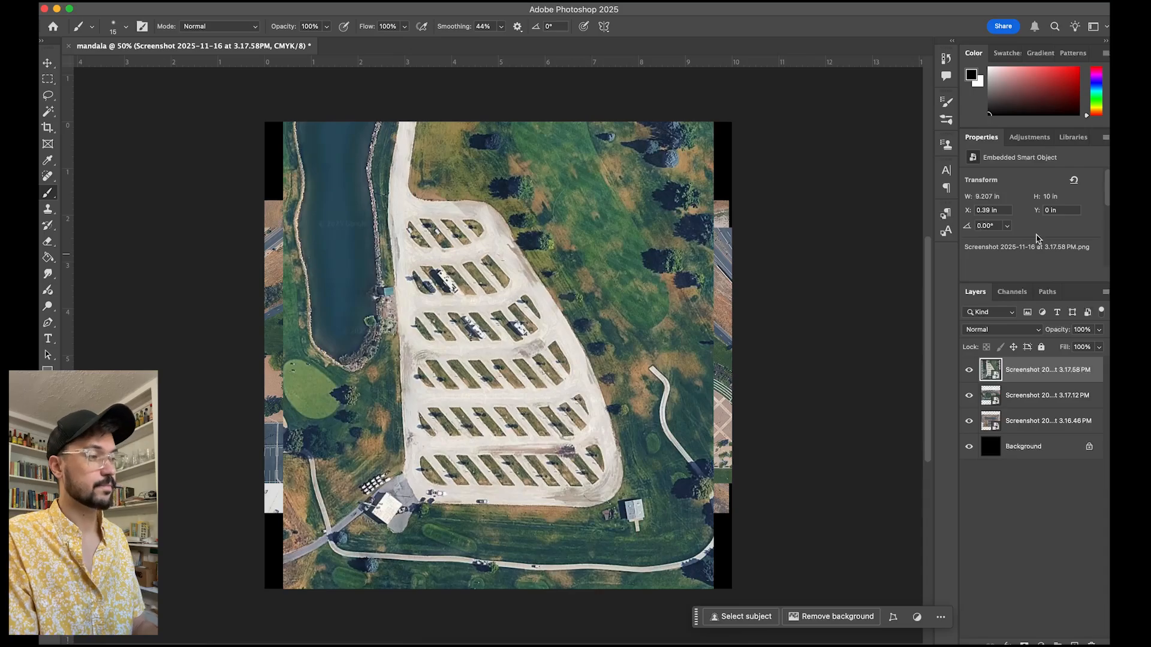
{"action": "left_click", "coordinate": [1096, 27]}
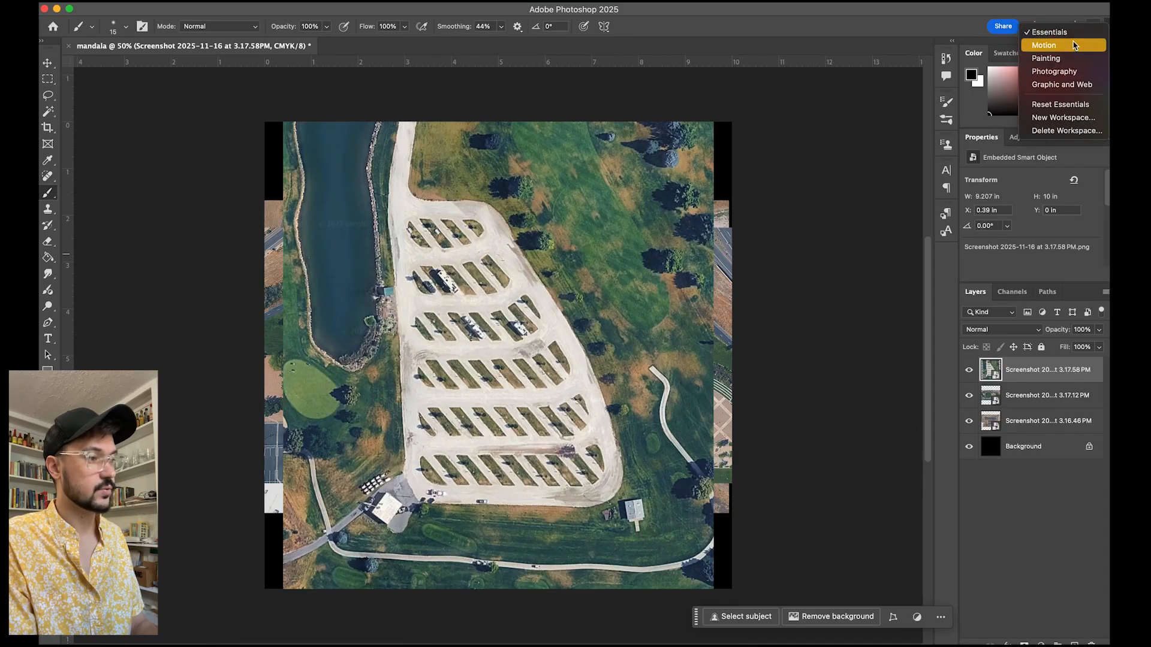
{"action": "left_click", "coordinate": [921, 12]}
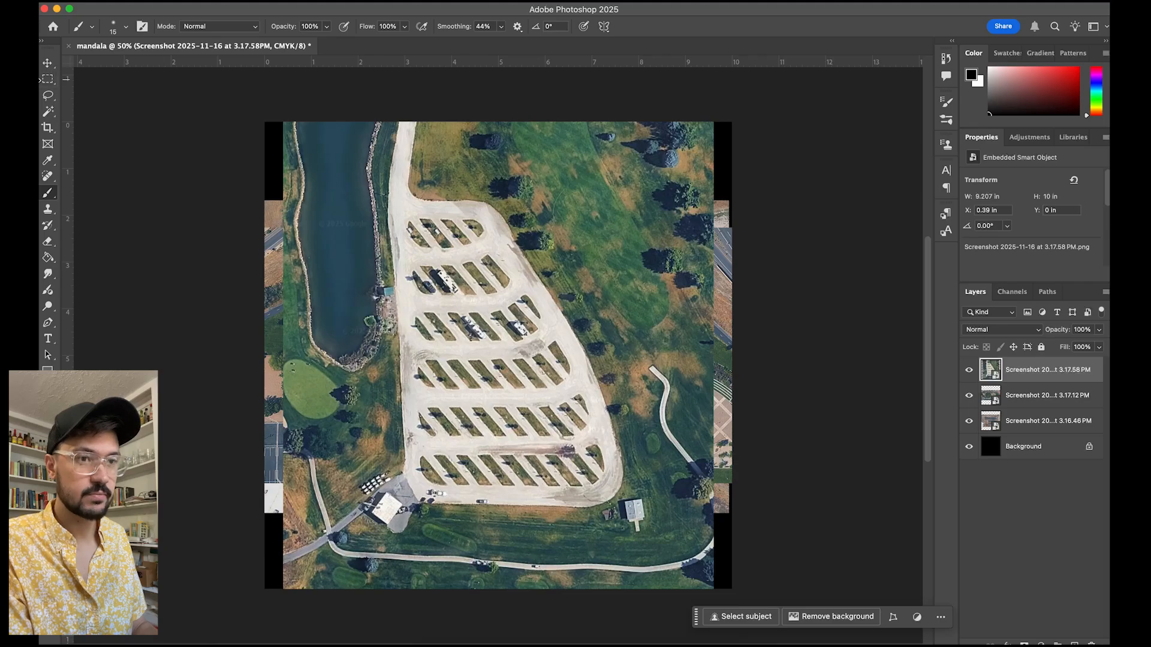
Step: Narrow the Photoshop window slightly on both sides
{"action": "left_click_drag", "start_coordinate": [40, 81], "coordinate": [48, 82]}
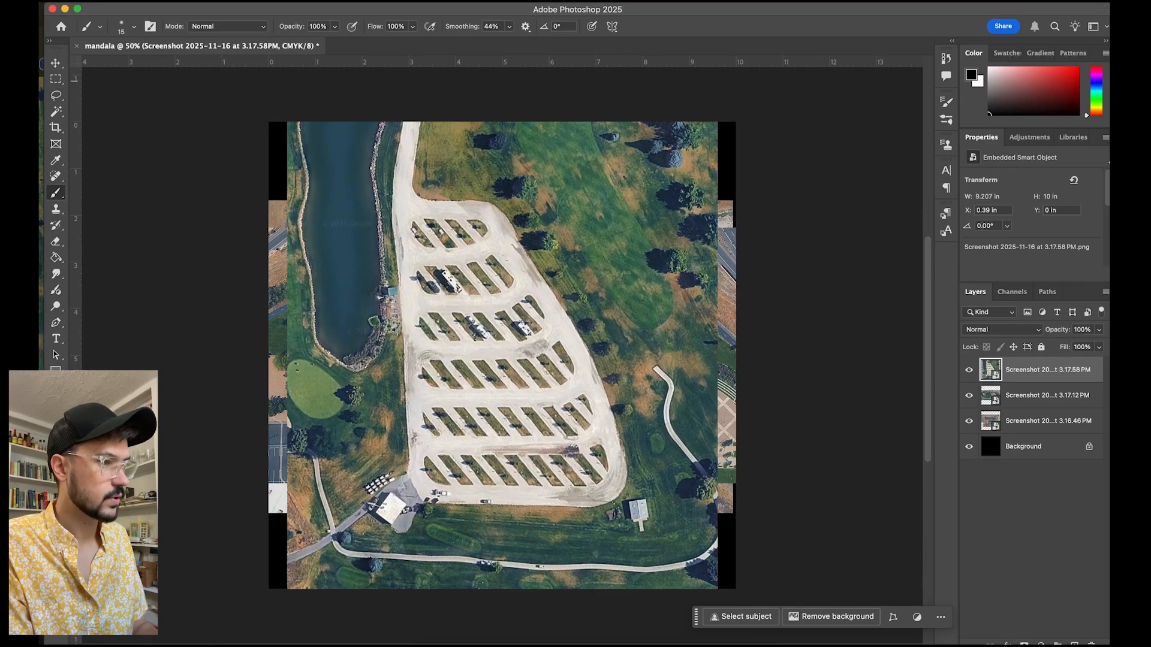
{"action": "left_click_drag", "start_coordinate": [1111, 163], "coordinate": [1102, 165]}
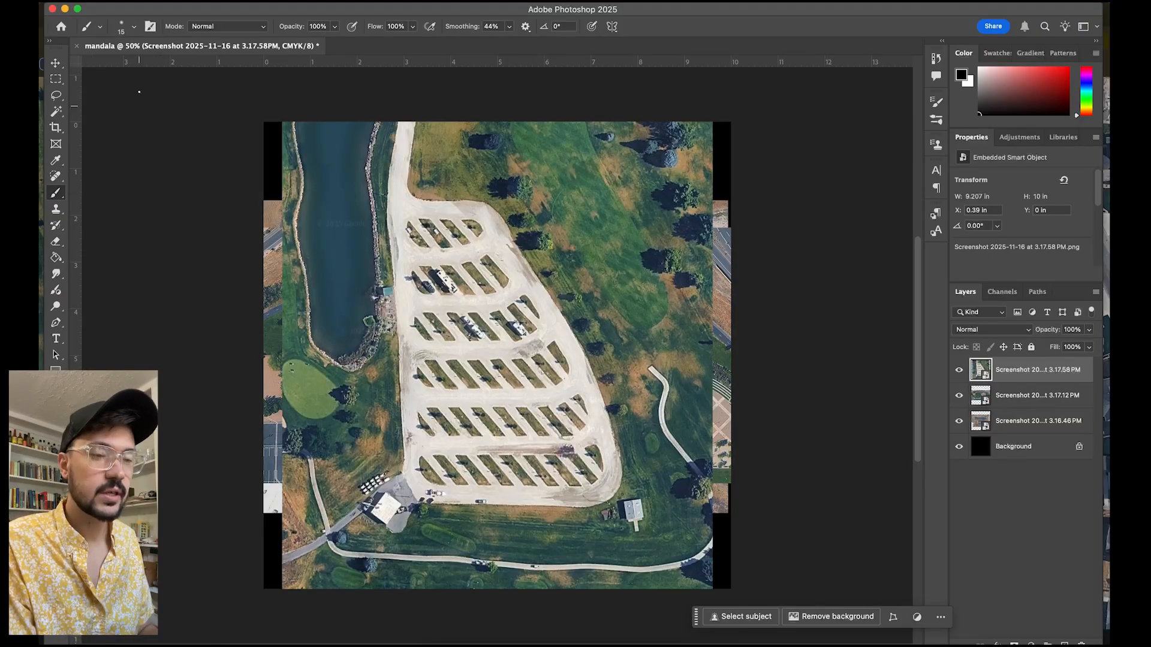
Step: Try a freehand Lasso selection around the pale parking lot and clear it
{"action": "left_click", "coordinate": [55, 81]}
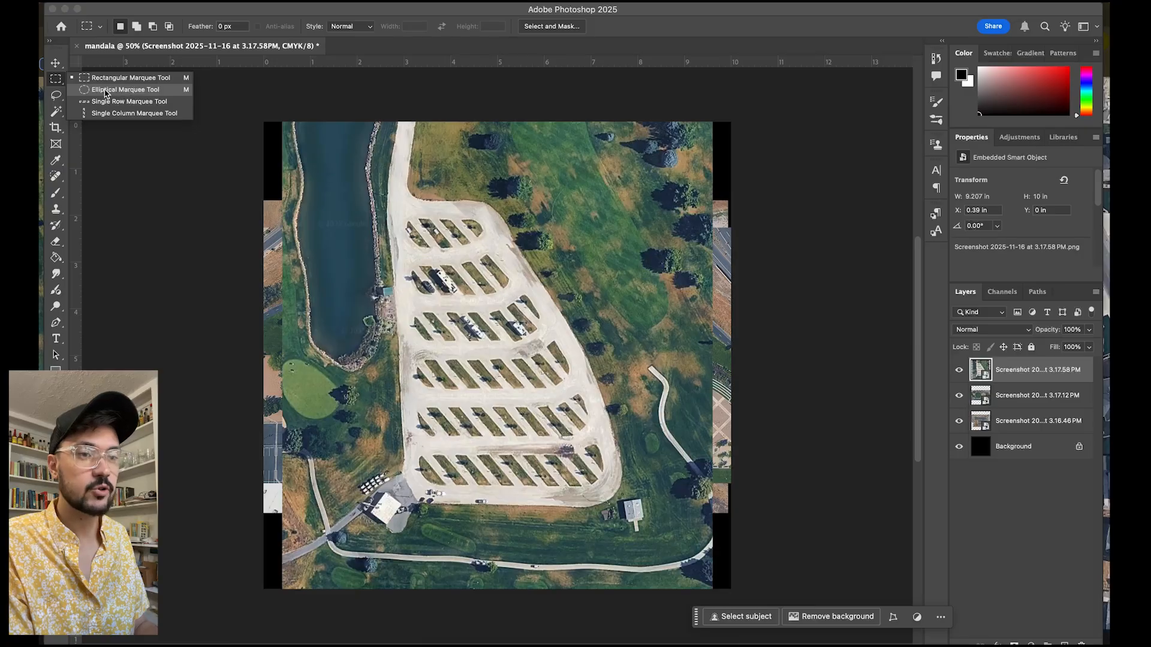
{"action": "left_click", "coordinate": [56, 96]}
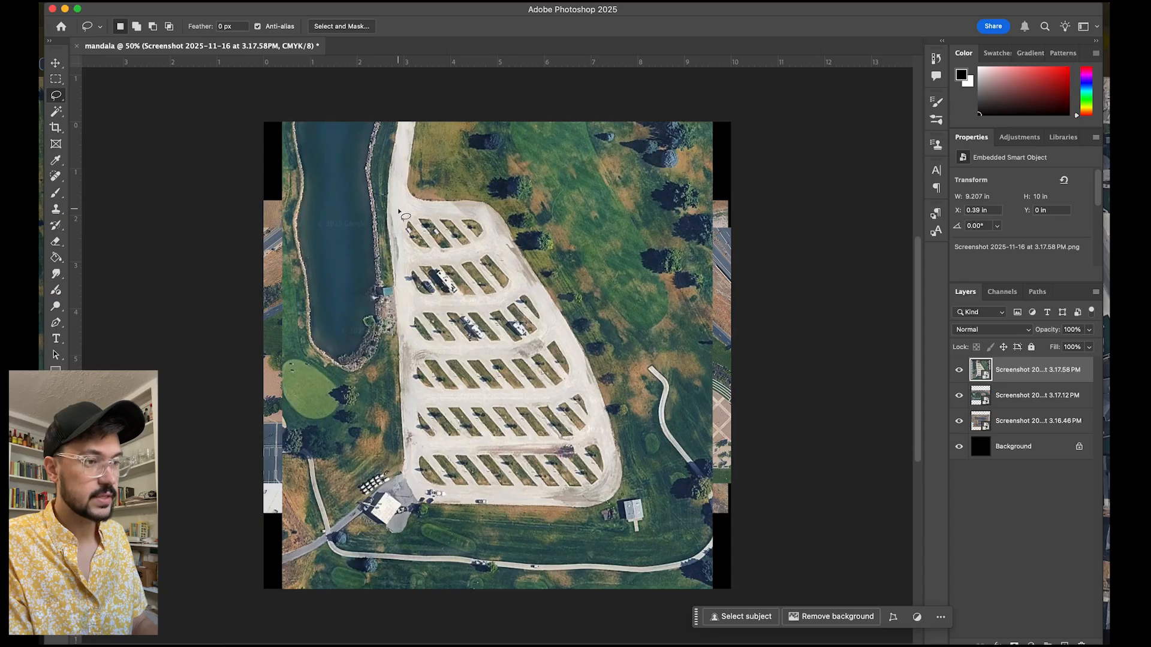
{"action": "mouse_move", "coordinate": [400, 209]}
{"action": "left_mouse_down"}
{"action": "mouse_move", "coordinate": [487, 217]}
{"action": "mouse_move", "coordinate": [535, 284]}
{"action": "mouse_move", "coordinate": [598, 408]}
{"action": "mouse_move", "coordinate": [603, 485]}
{"action": "mouse_move", "coordinate": [501, 493]}
{"action": "mouse_move", "coordinate": [416, 479]}
{"action": "mouse_move", "coordinate": [401, 207]}
{"action": "left_mouse_up"}
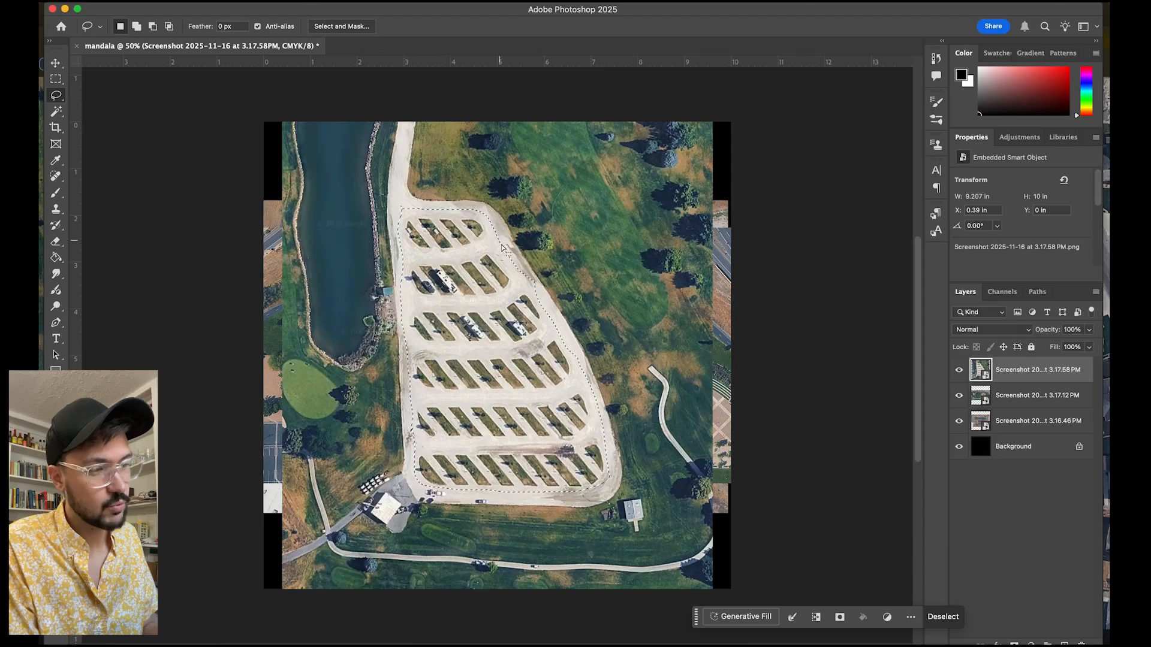
{"action": "left_click", "coordinate": [529, 388]}
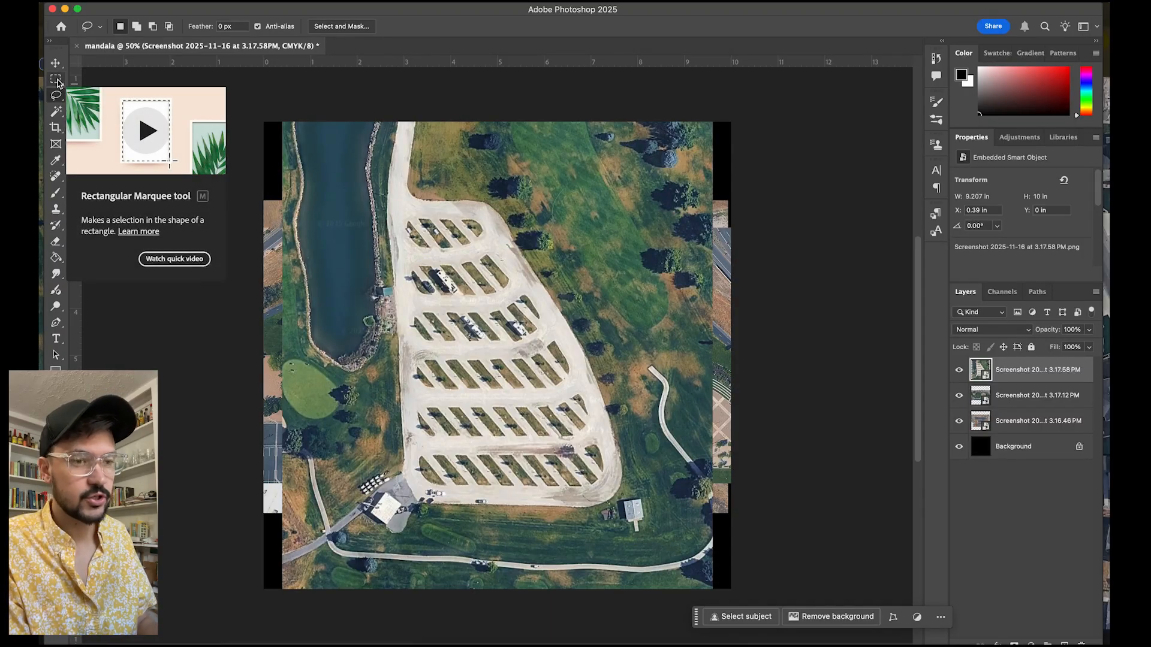
Step: Try a Rectangular Marquee selection around the pale parking lot and clear it
{"action": "left_click", "coordinate": [57, 83]}
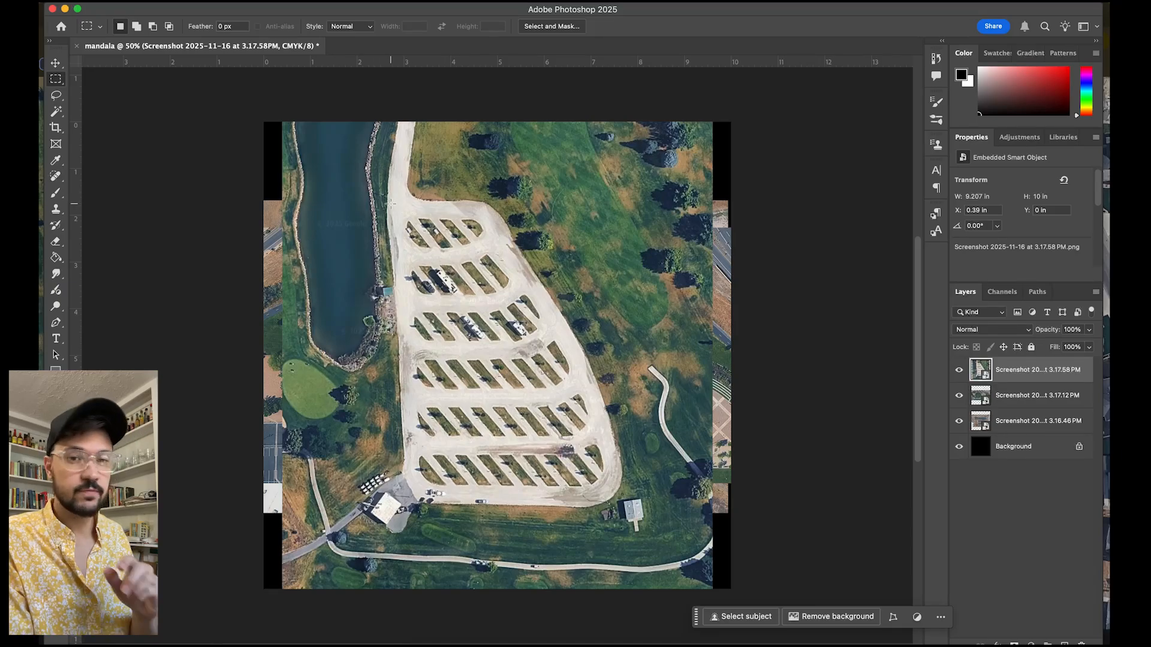
{"action": "left_click_drag", "start_coordinate": [390, 204], "coordinate": [625, 497]}
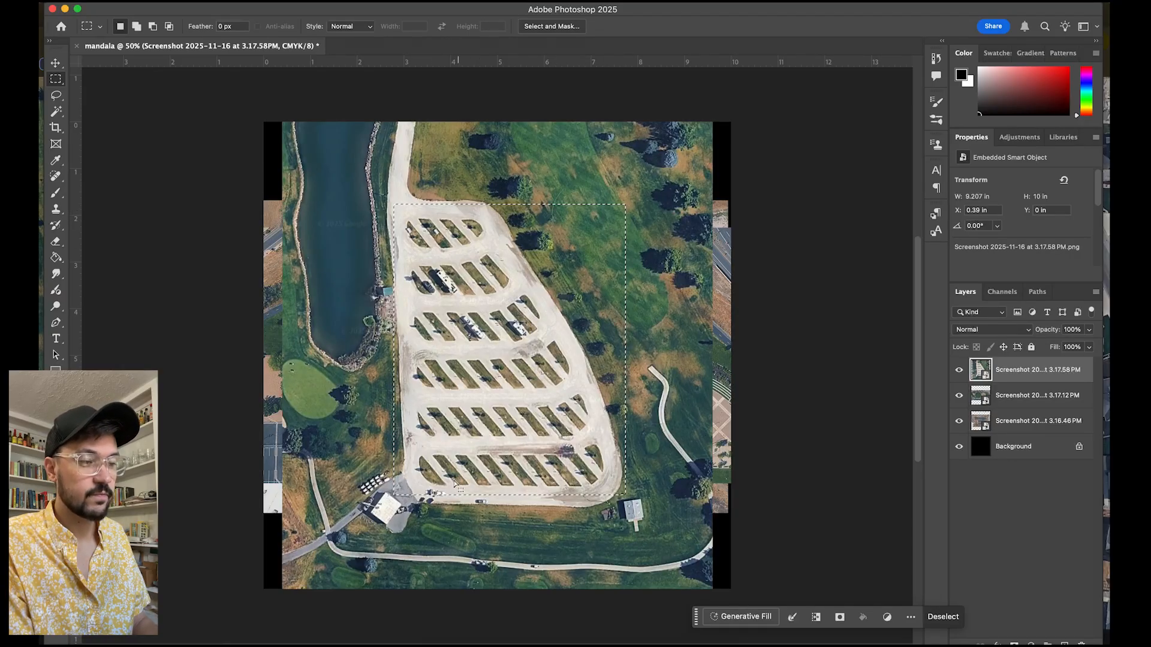
{"action": "left_click", "coordinate": [505, 262]}
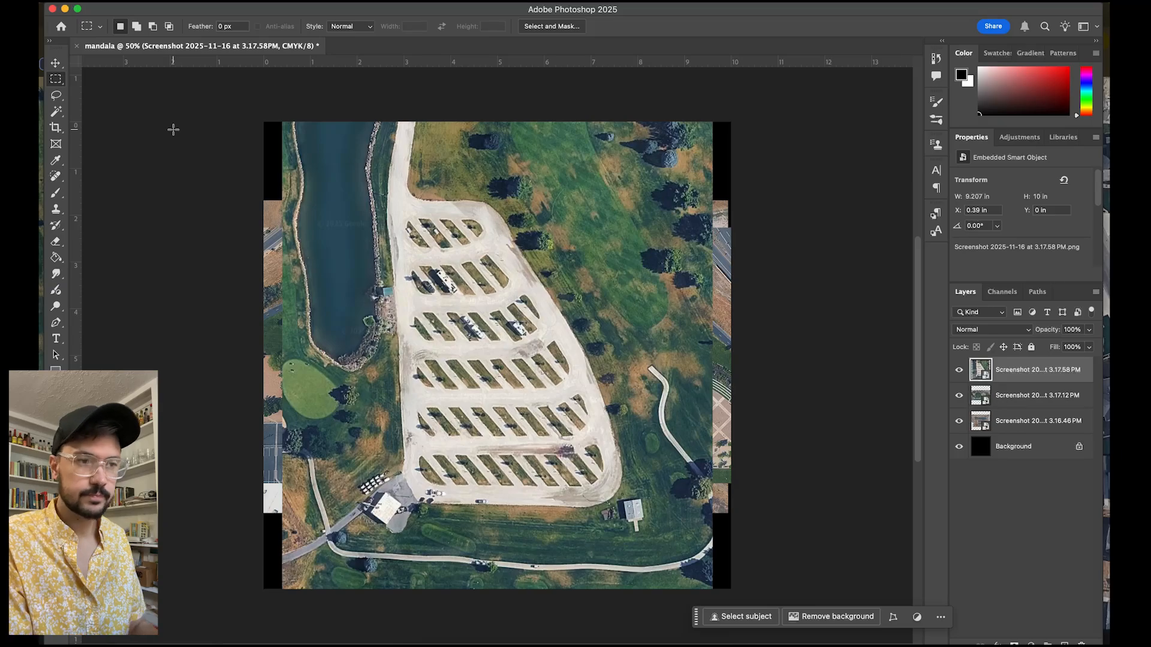
Step: Trace the pale parking lot with a closed, black-filled Pen shape about 1356 × 1863 px, curving the path around its rounded corners
{"action": "key", "text": "p"}
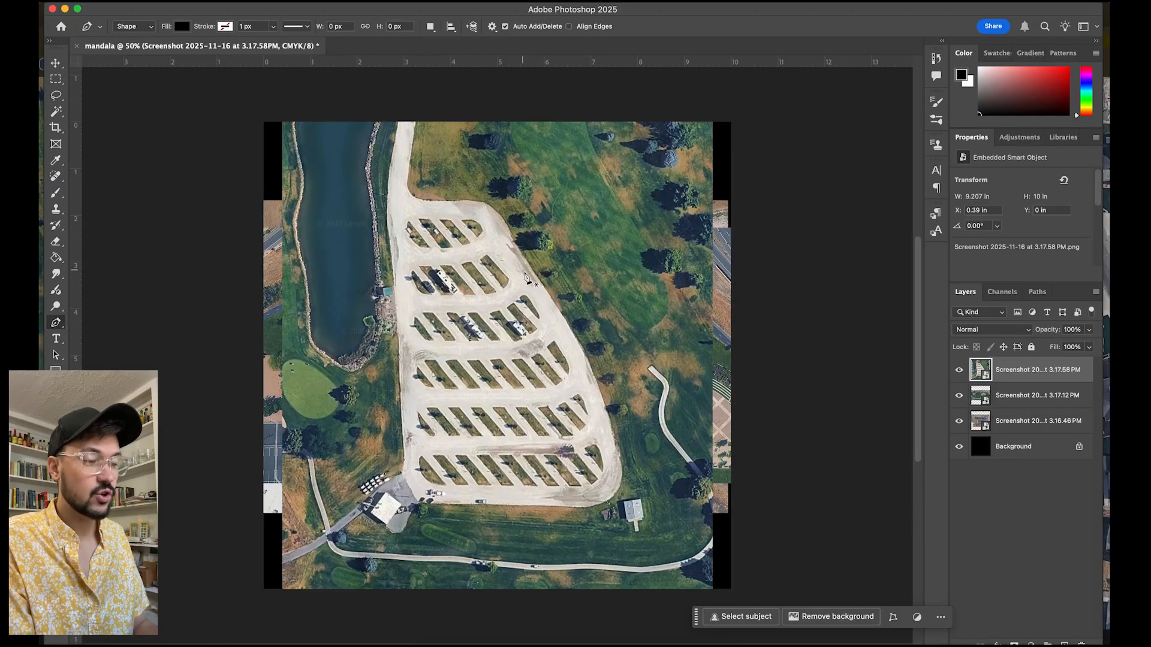
{"action": "left_click", "coordinate": [400, 207]}
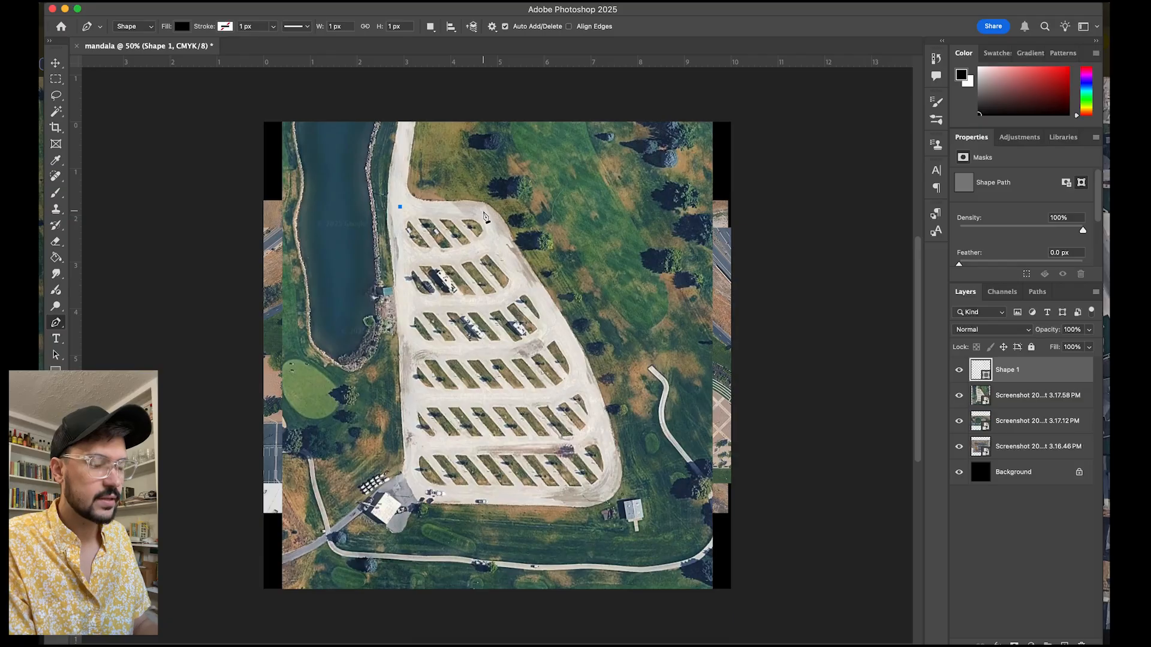
{"action": "left_click", "coordinate": [474, 211]}
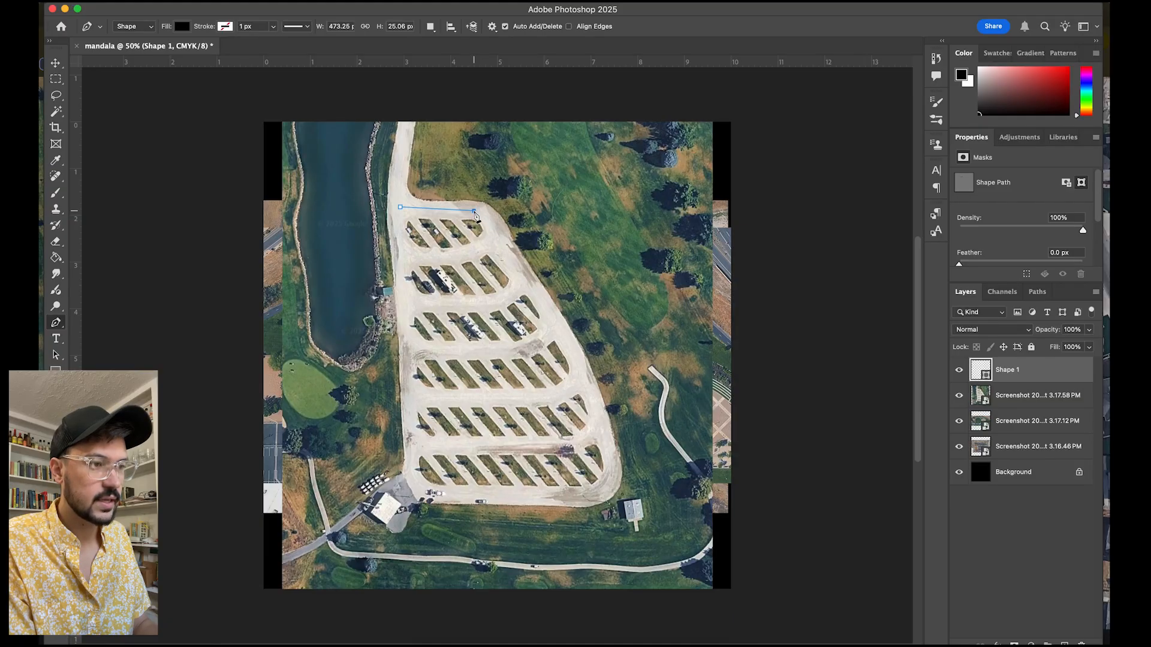
{"action": "left_click_drag", "start_coordinate": [495, 230], "coordinate": [507, 254]}
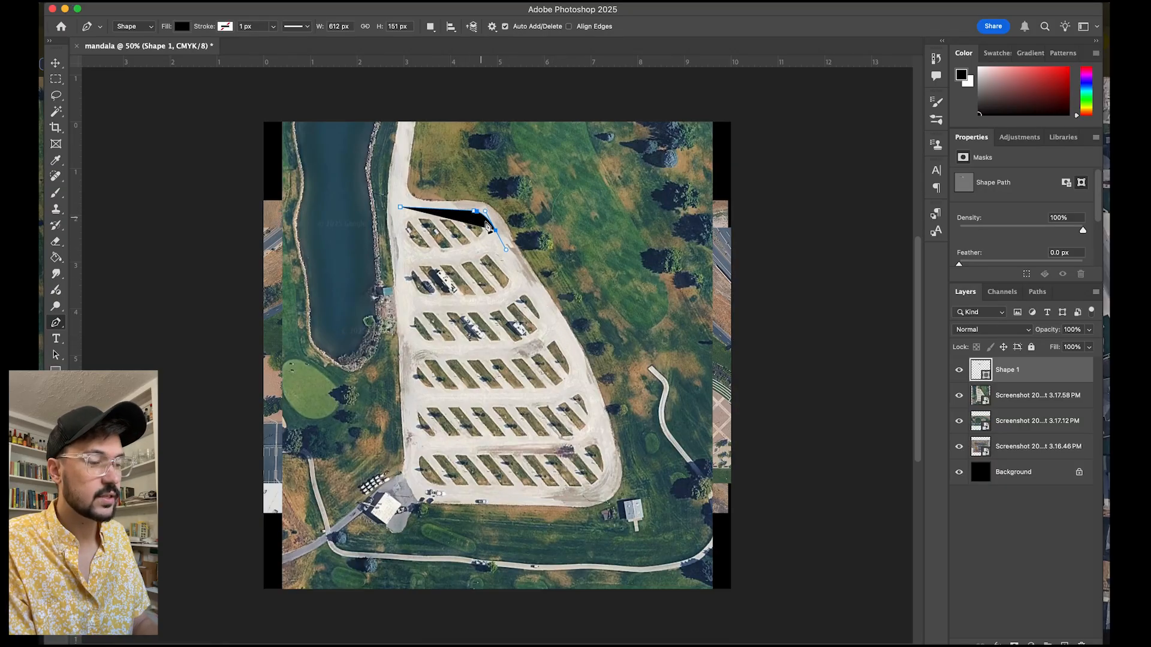
{"action": "left_click", "coordinate": [570, 348]}
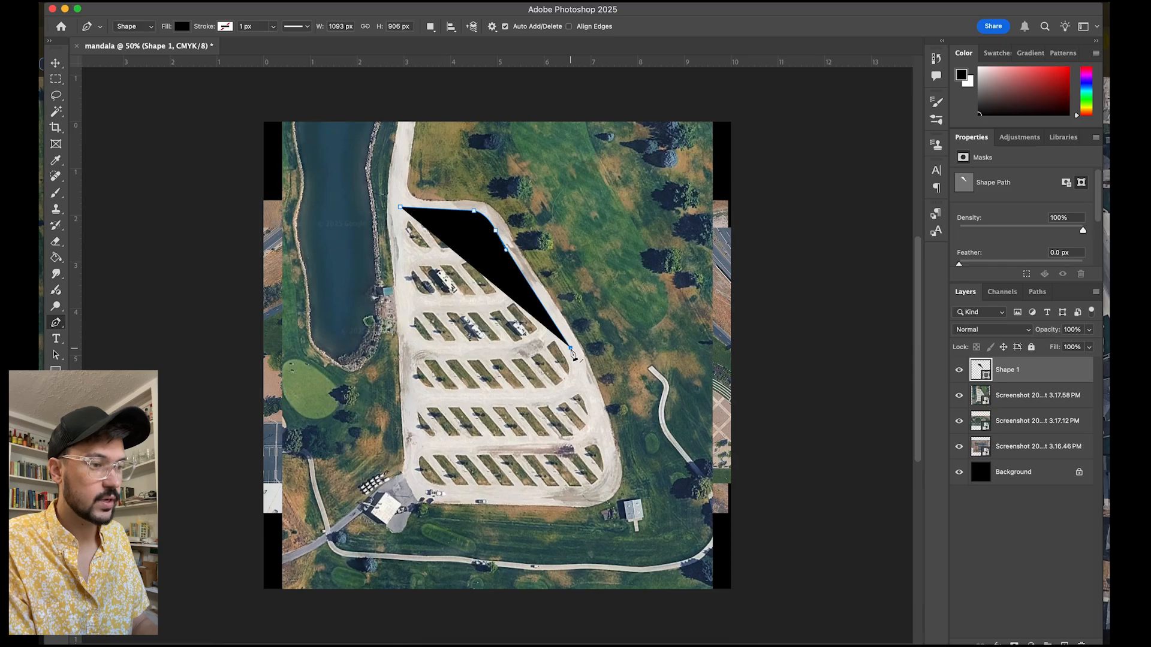
{"action": "left_click", "coordinate": [601, 426]}
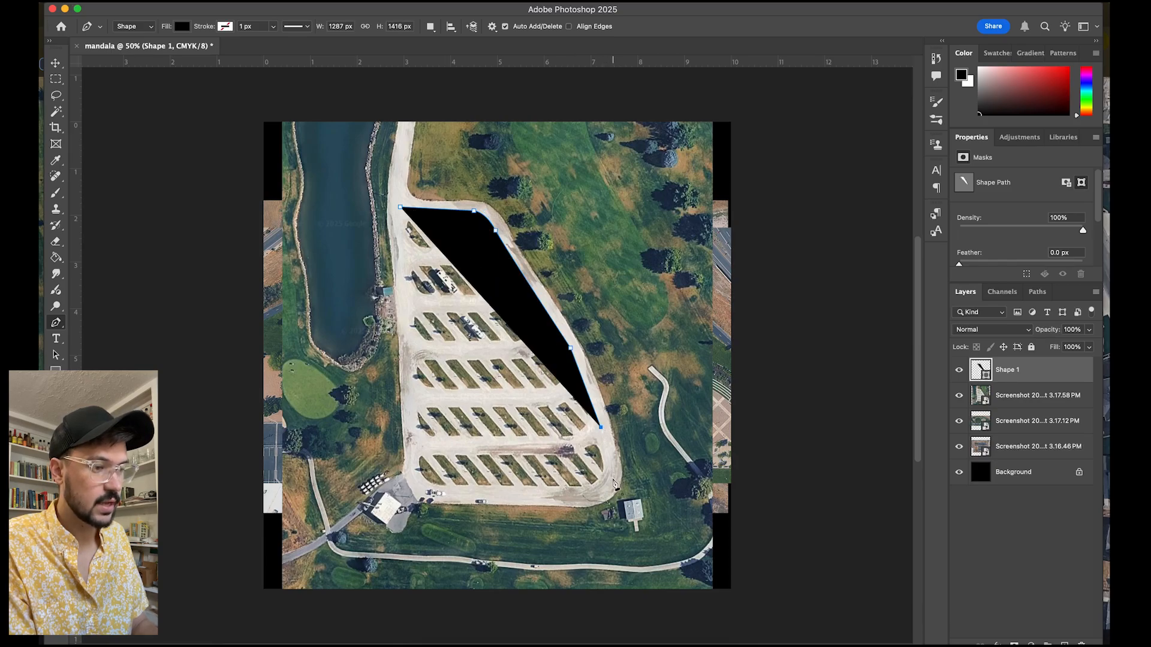
{"action": "left_click_drag", "start_coordinate": [608, 484], "coordinate": [509, 497]}
{"action": "left_click", "coordinate": [546, 497]}
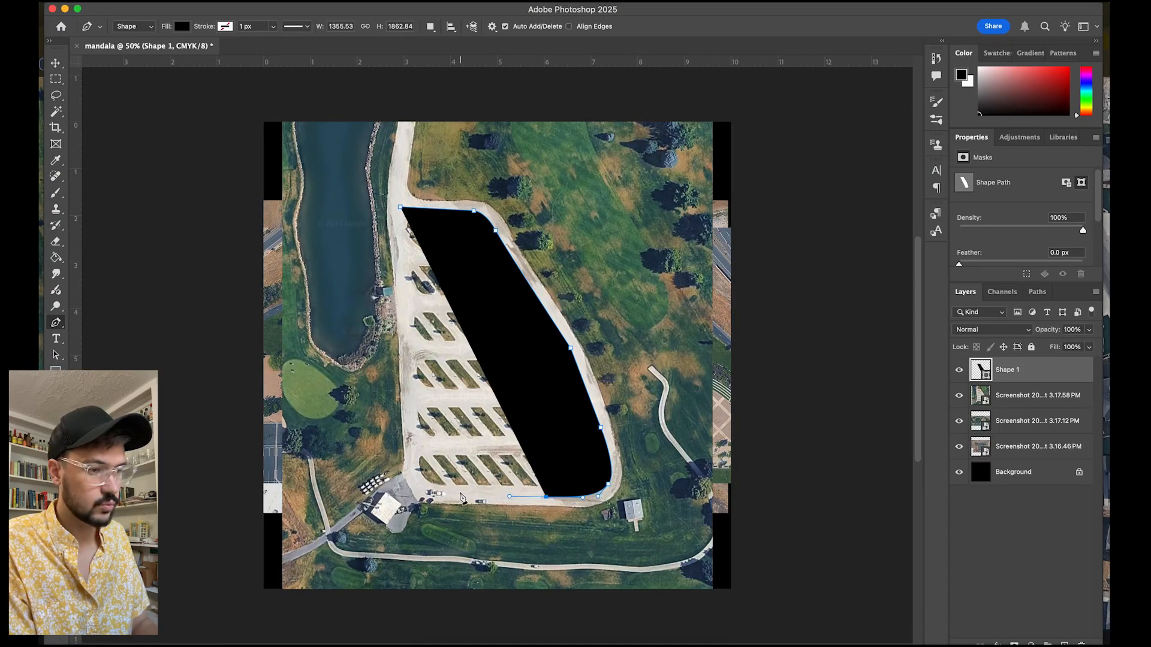
{"action": "left_click", "coordinate": [427, 484]}
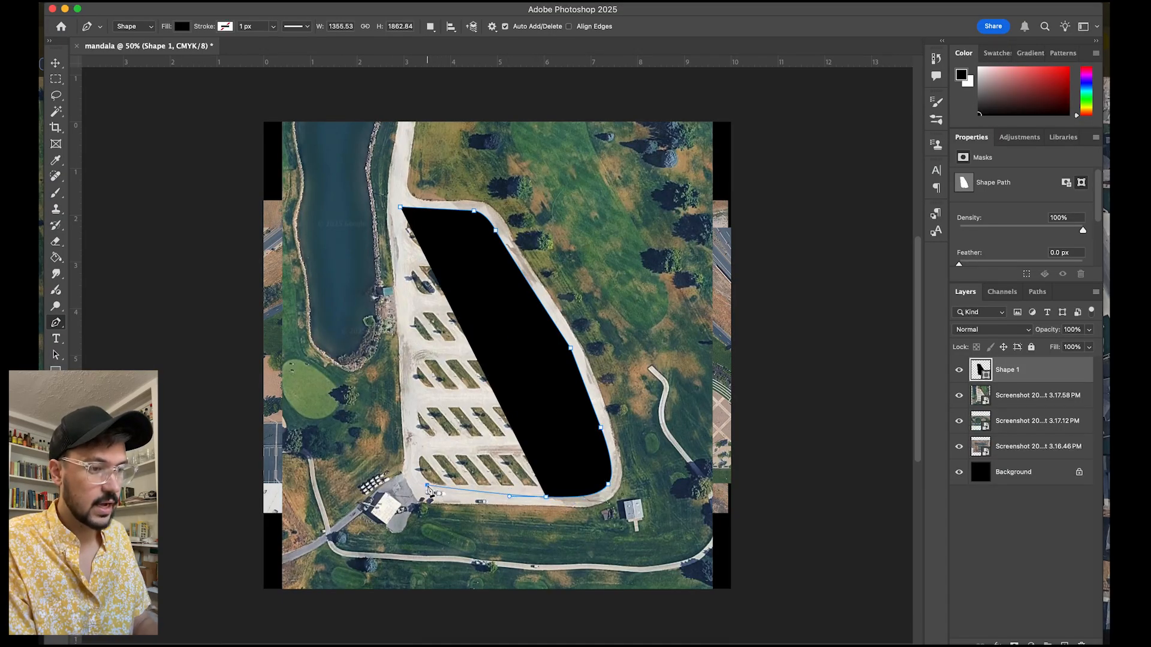
{"action": "left_click_drag", "start_coordinate": [428, 491], "coordinate": [410, 426]}
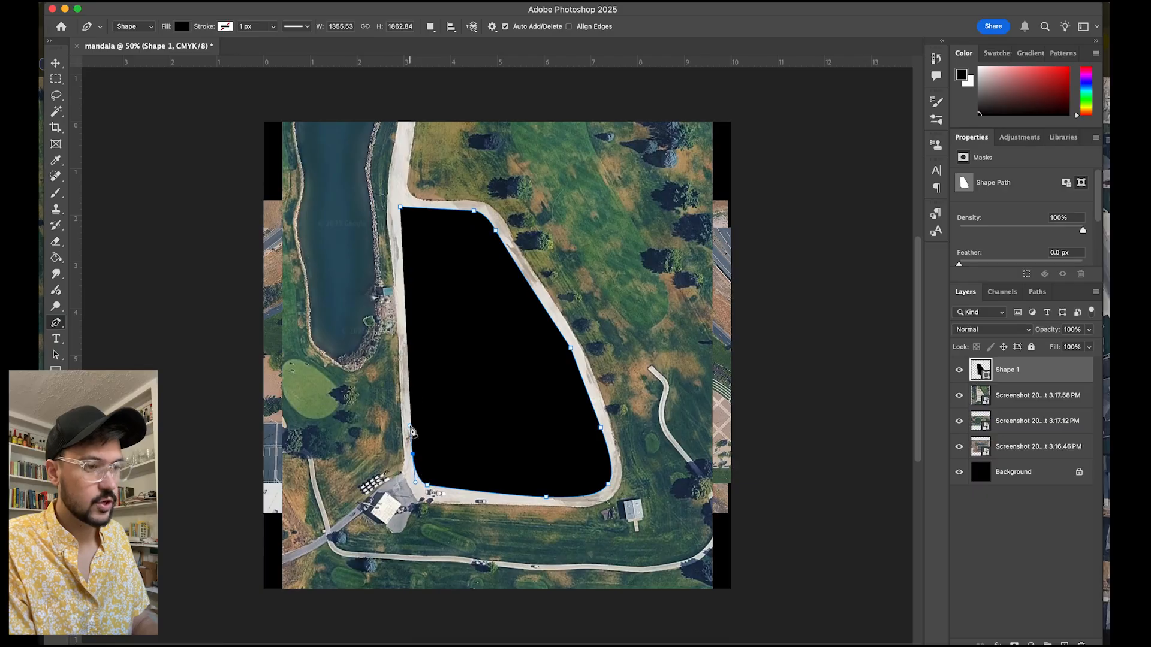
{"action": "left_click", "coordinate": [401, 208]}
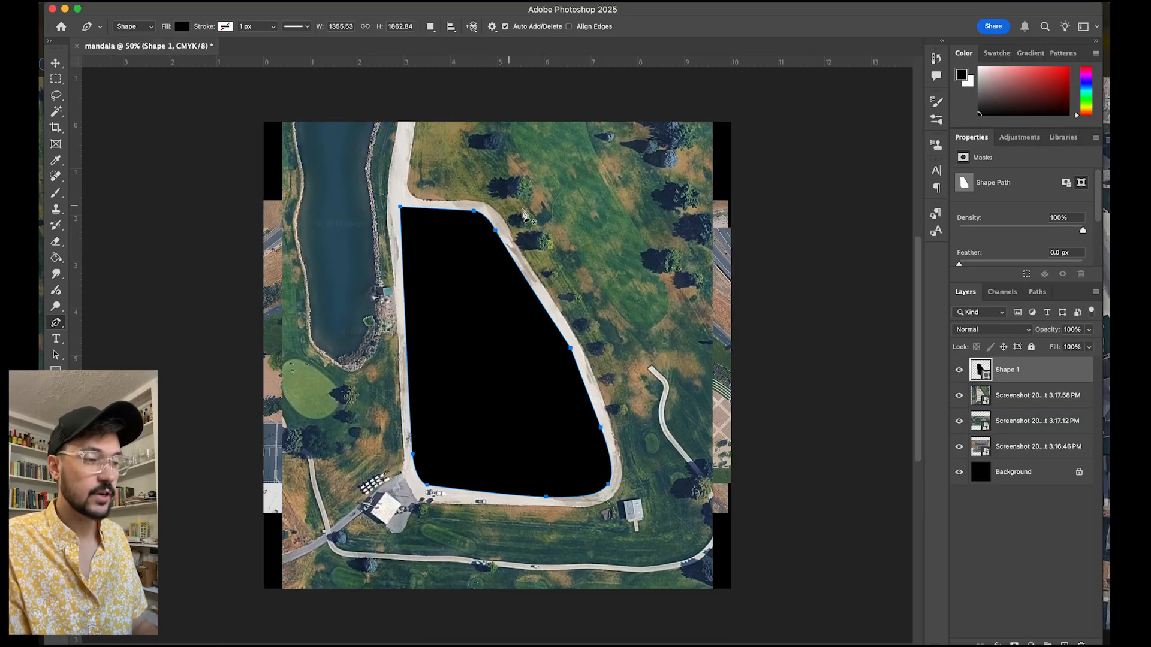
Step: Convert the traced parking lot path into a new anti-aliased selection with a feather radius of 0 pixels
{"action": "left_click", "coordinate": [443, 209]}
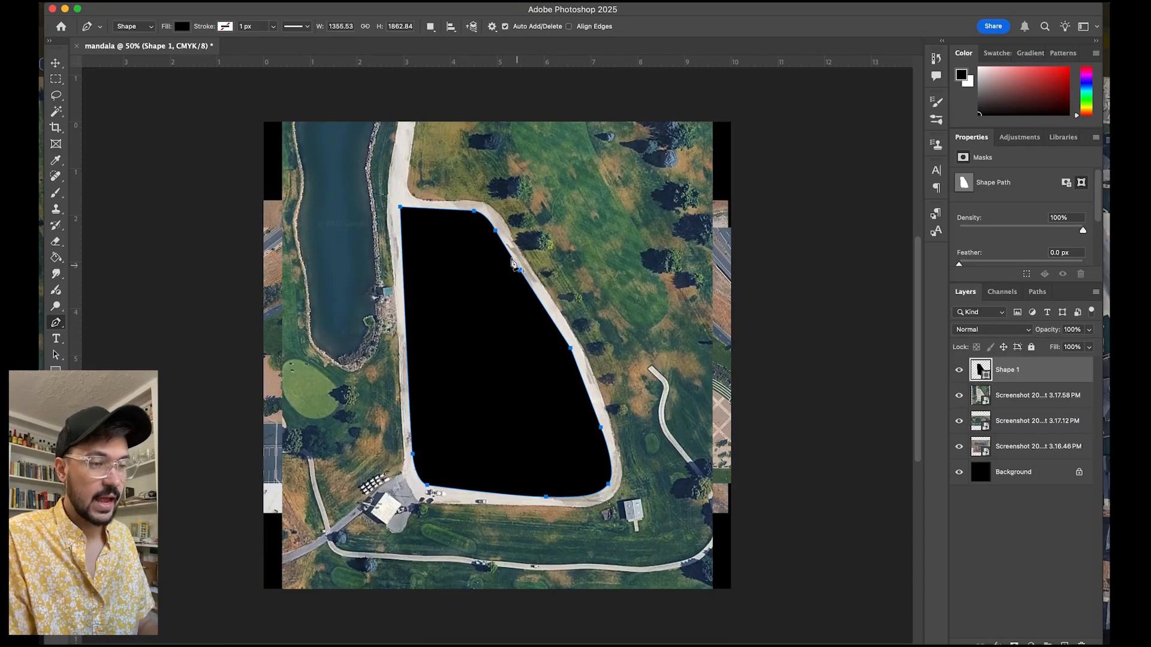
{"action": "left_click", "coordinate": [446, 210]}
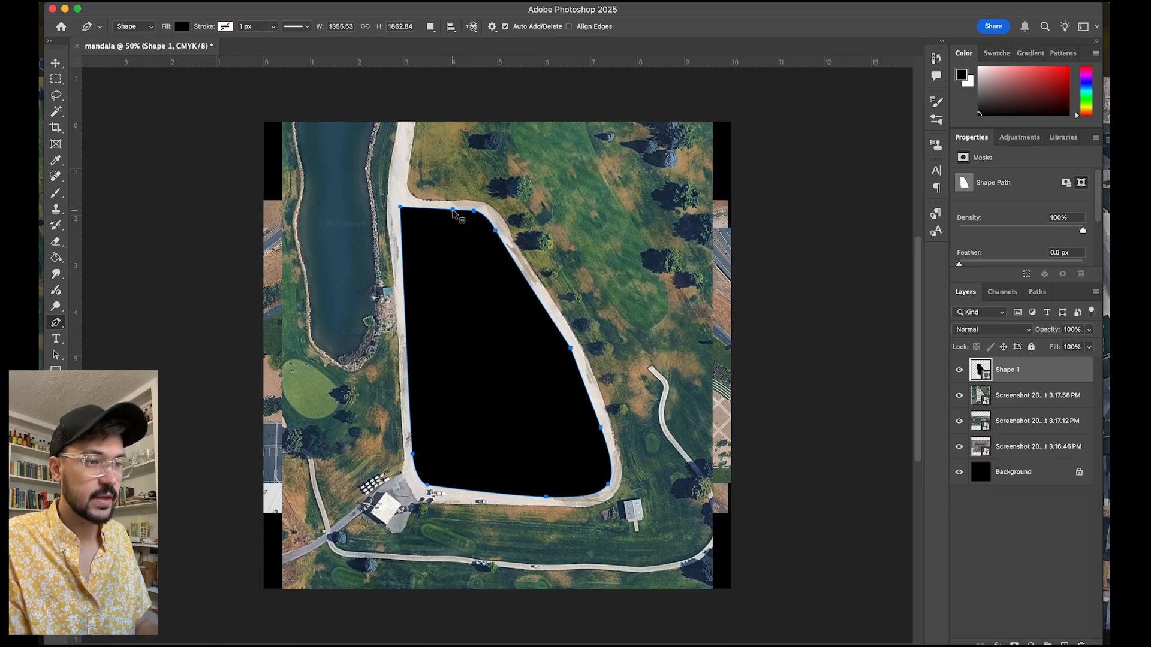
{"action": "right_click", "coordinate": [453, 214]}
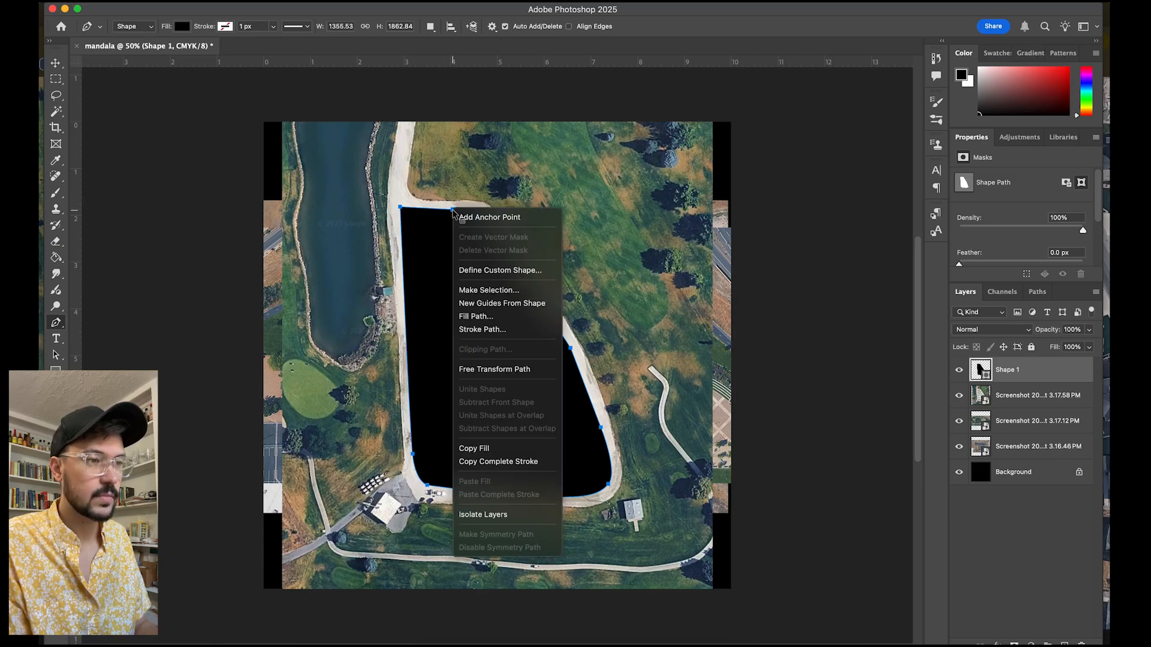
{"action": "left_click", "coordinate": [502, 290]}
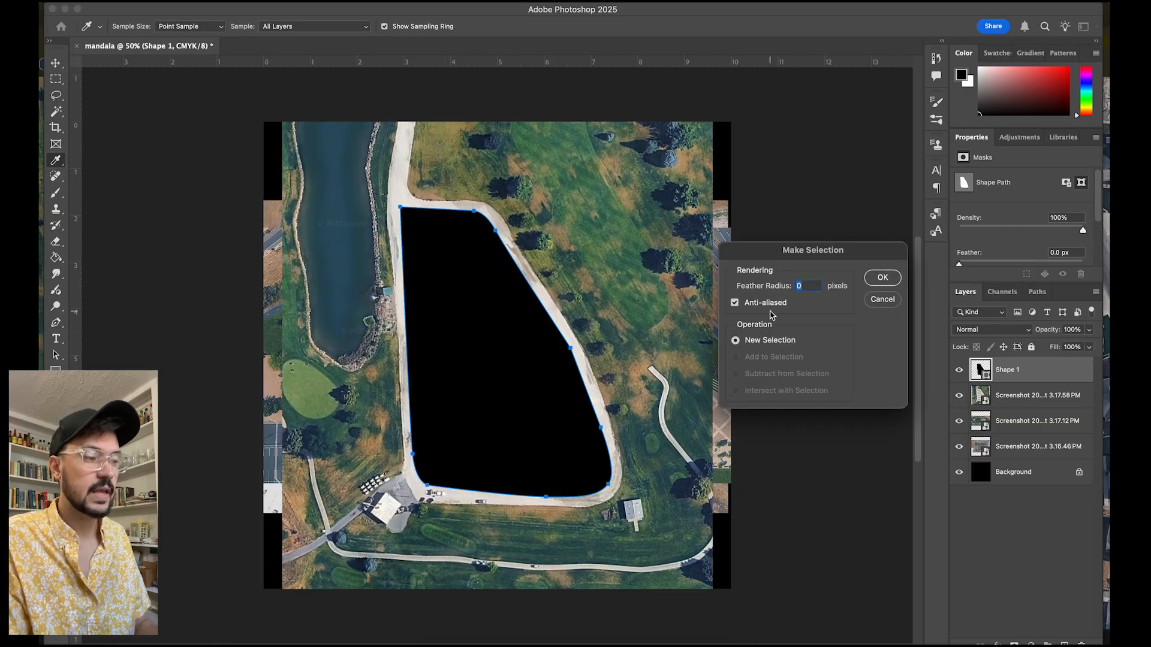
{"action": "mouse_move", "coordinate": [767, 251]}
{"action": "left_mouse_down"}
{"action": "mouse_move", "coordinate": [702, 250]}
{"action": "mouse_move", "coordinate": [754, 251]}
{"action": "left_mouse_up"}
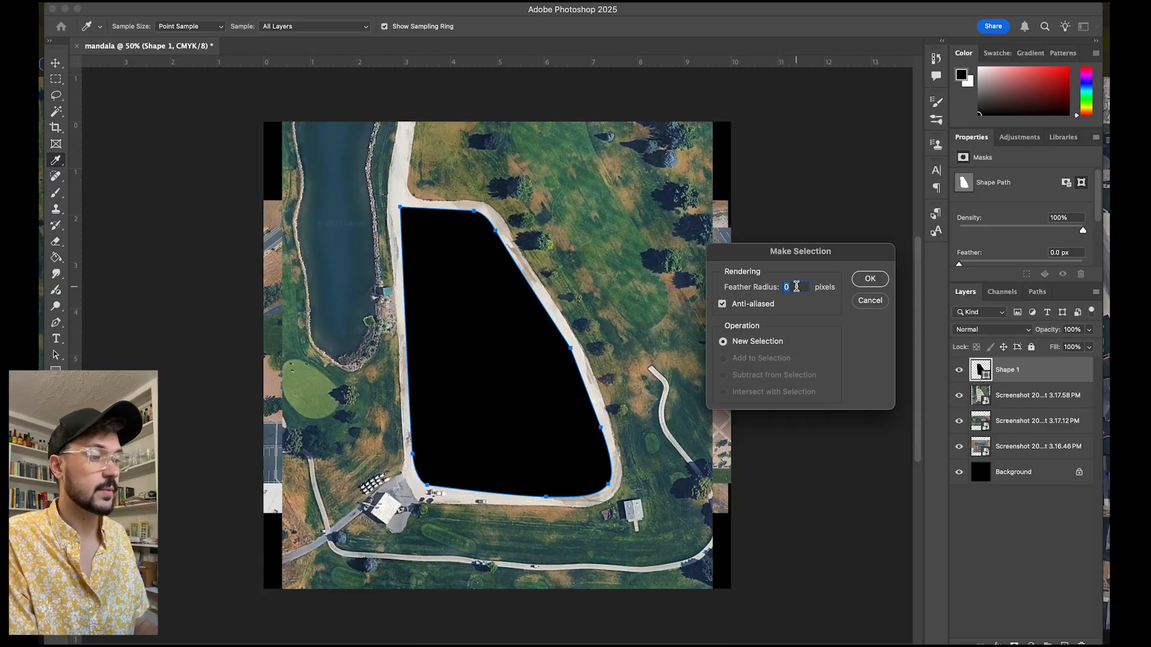
{"action": "left_click", "coordinate": [867, 286]}
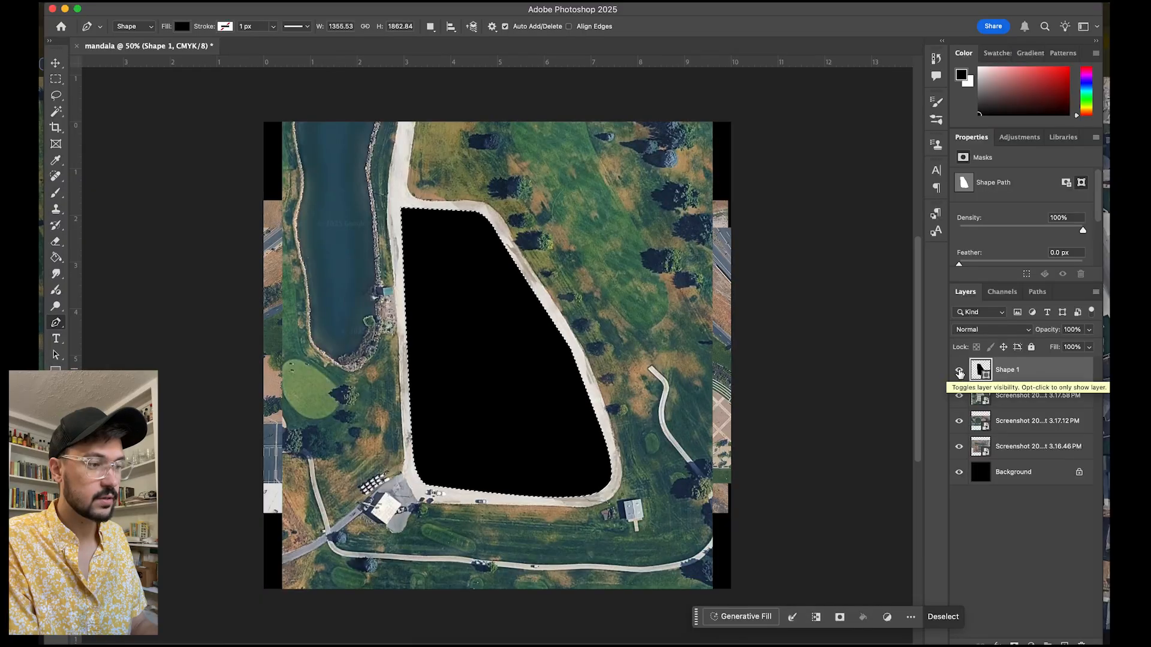
Step: Hide every layer except the 3.17.58 PM screenshot and rasterize that screenshot layer
{"action": "left_click", "coordinate": [959, 373]}
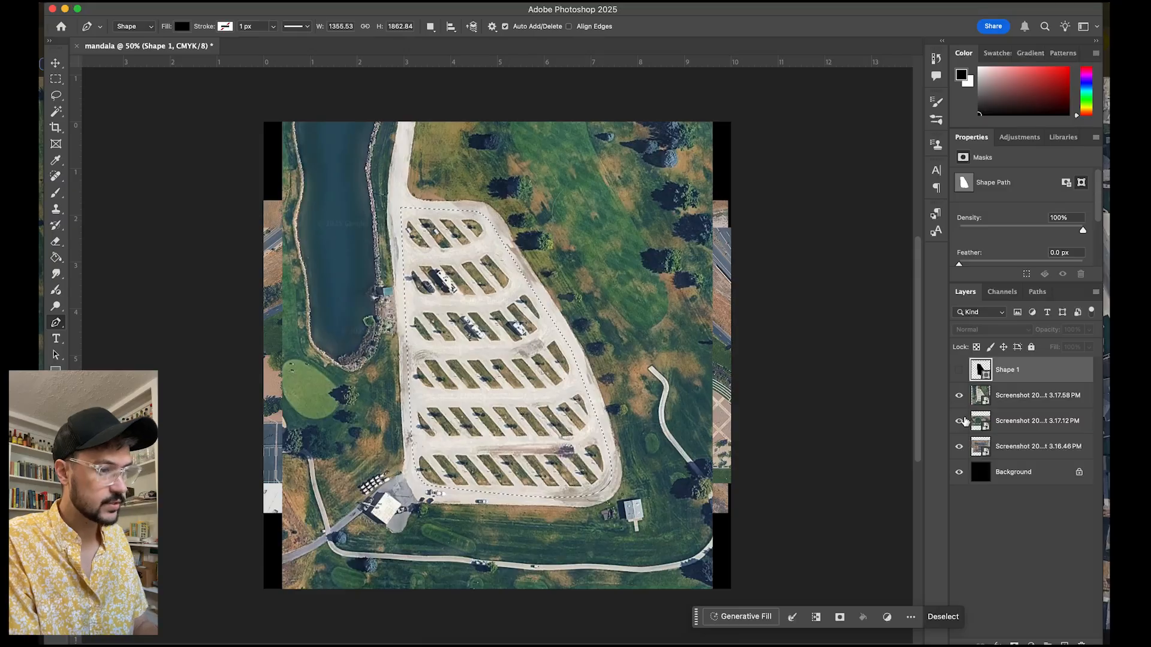
{"action": "left_click_drag", "start_coordinate": [961, 420], "coordinate": [961, 487]}
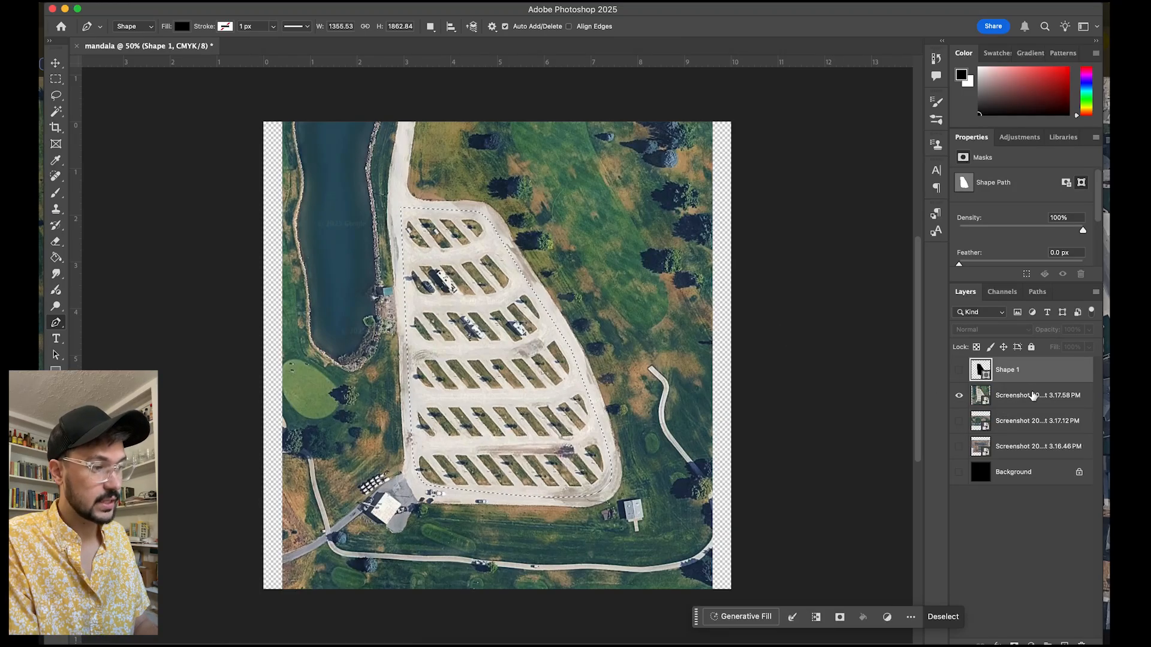
{"action": "left_click", "coordinate": [1032, 397]}
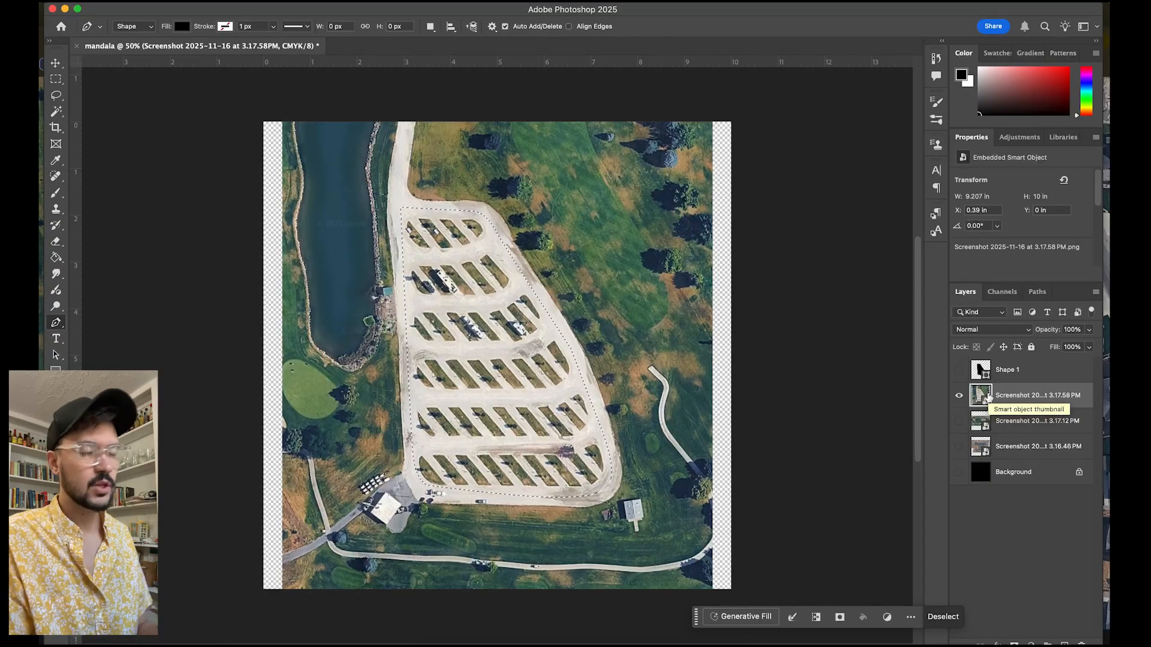
{"action": "right_click", "coordinate": [1018, 395]}
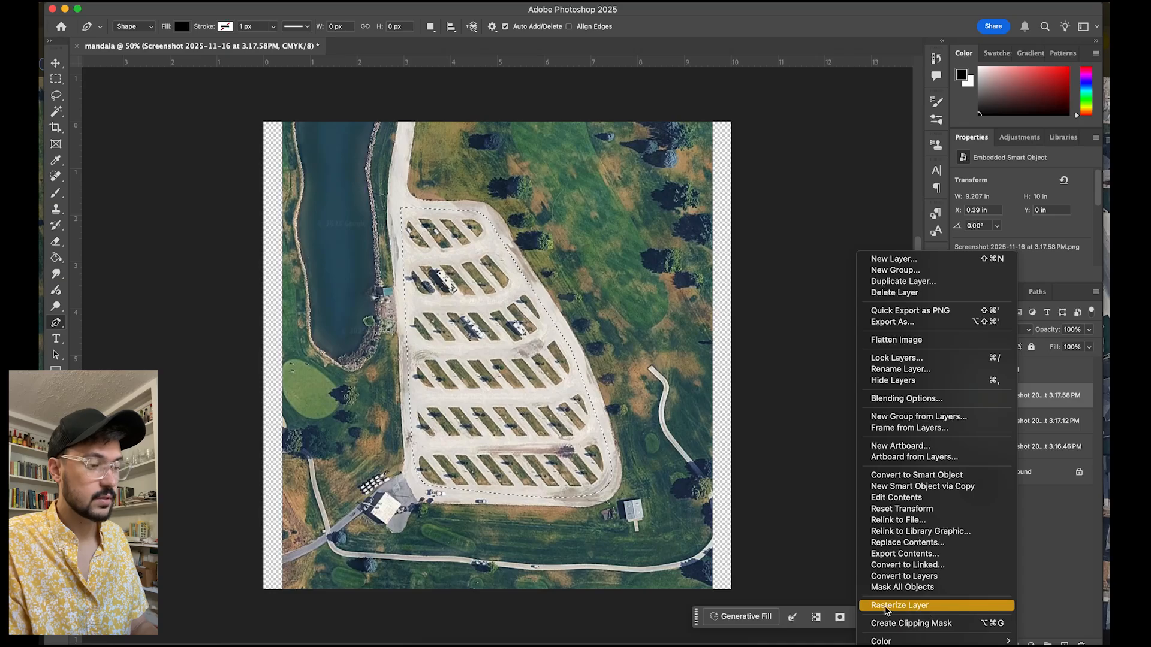
{"action": "left_click", "coordinate": [931, 606]}
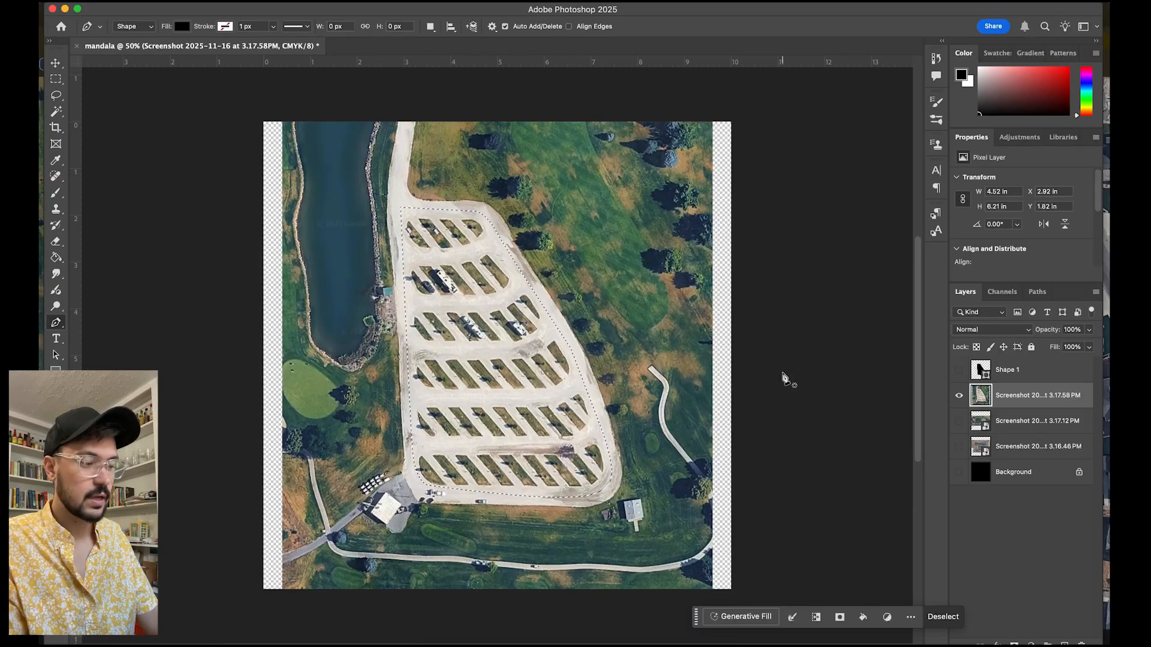
Step: Delete everything outside the selected parking lot and move the cutout to the canvas's upper right, at about X 5.03 in, Y 0.32 in
{"action": "key", "text": "Delete"}
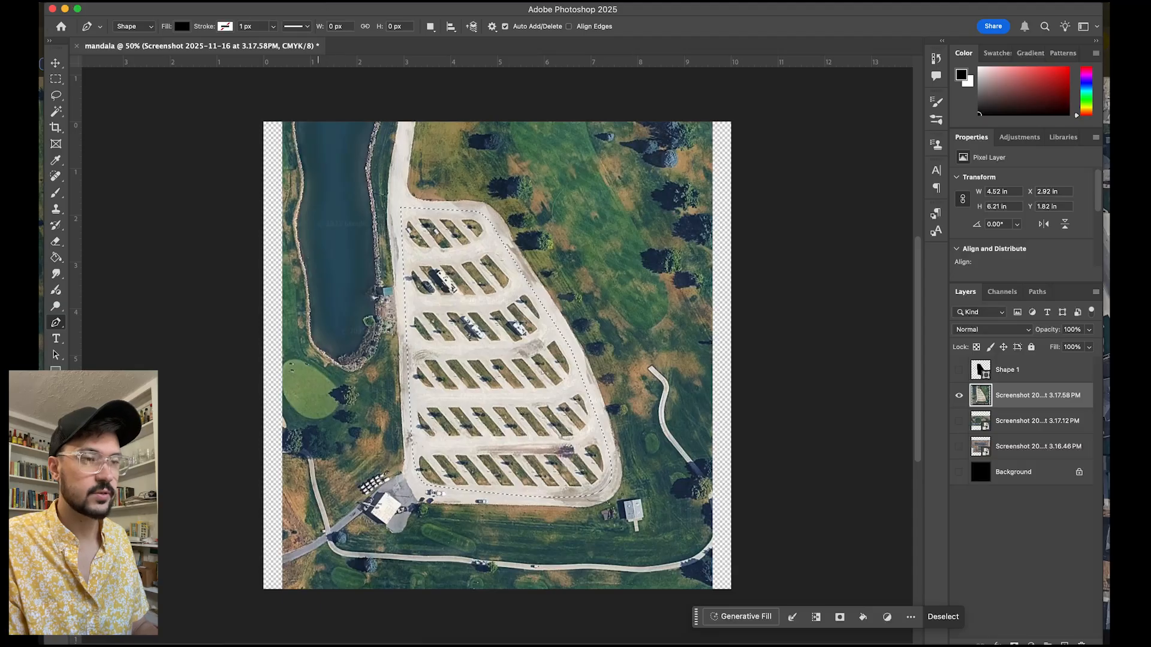
{"action": "left_click", "coordinate": [313, 1]}
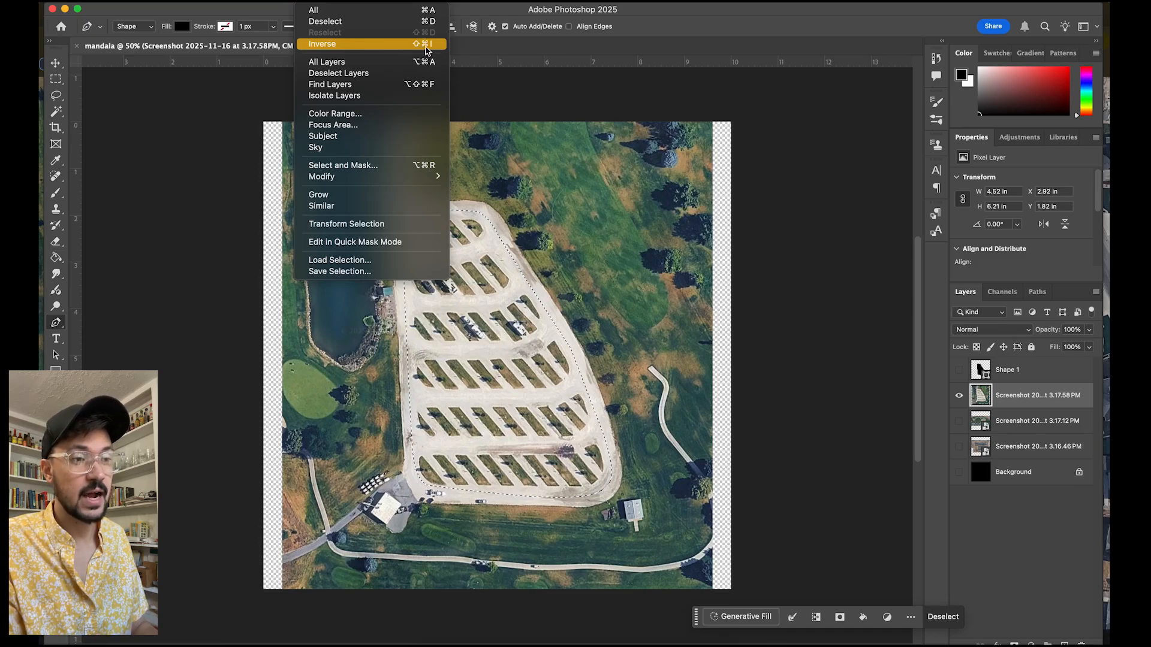
{"action": "left_click", "coordinate": [359, 46]}
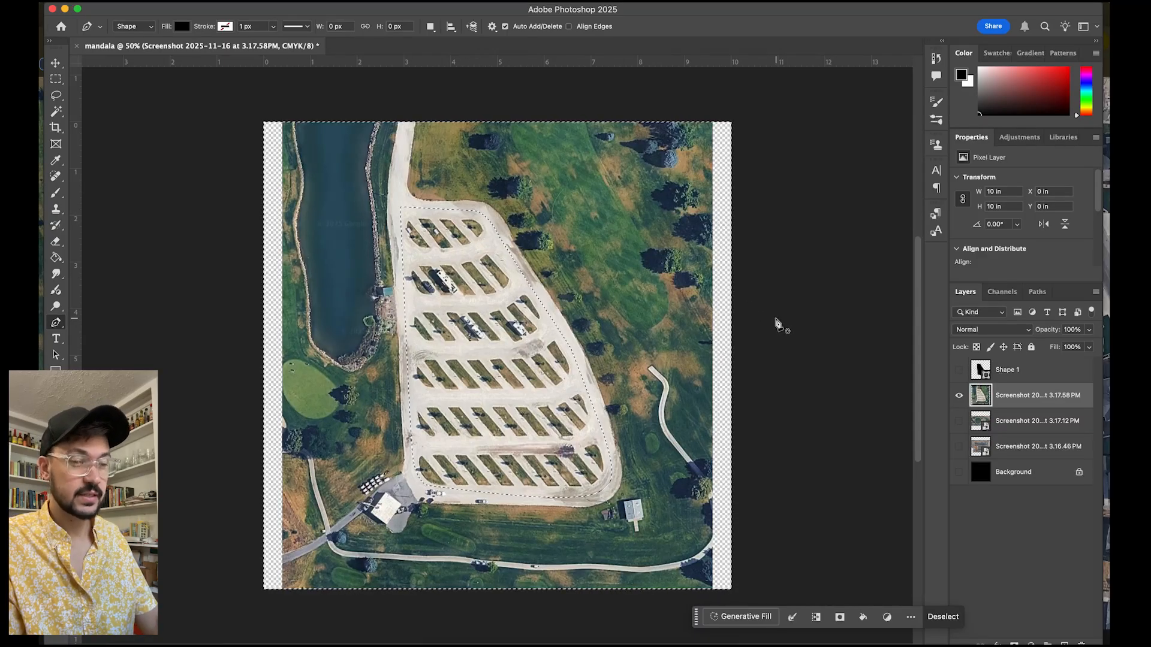
{"action": "key", "text": "Delete"}
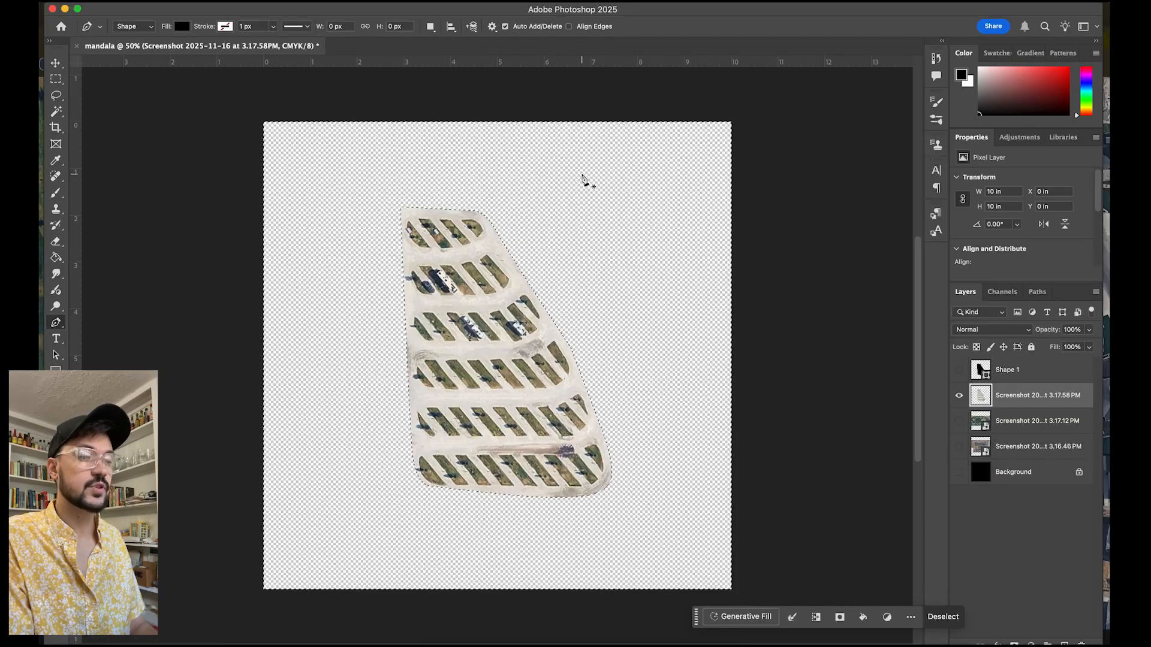
{"action": "key", "text": "super+d"}
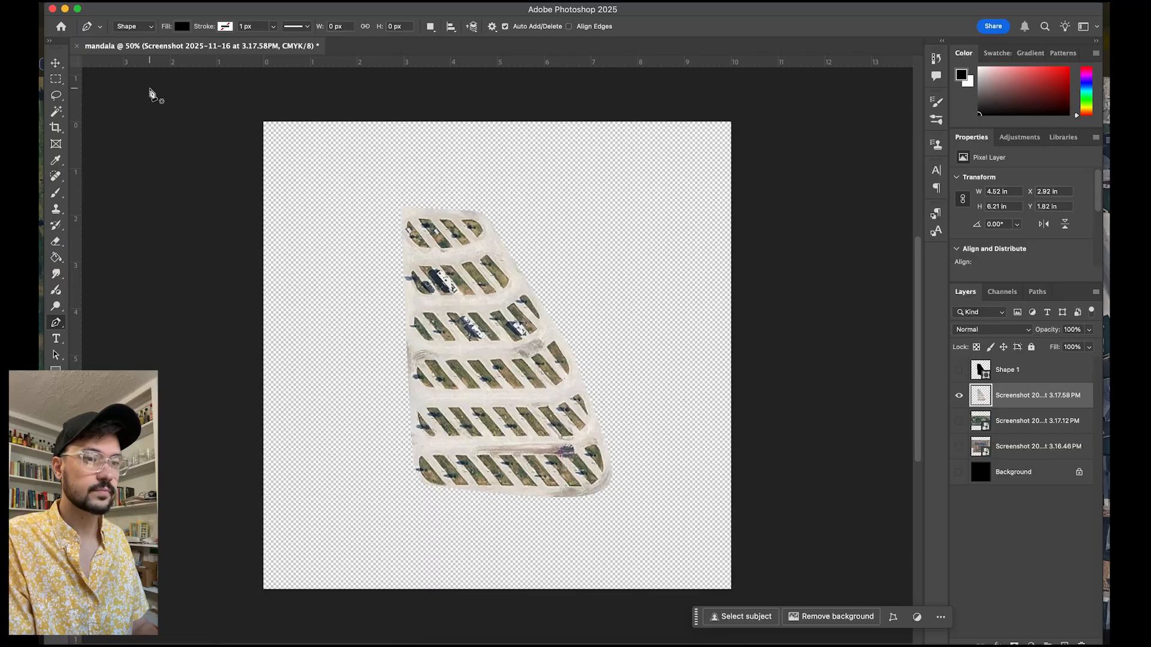
{"action": "left_click", "coordinate": [55, 62]}
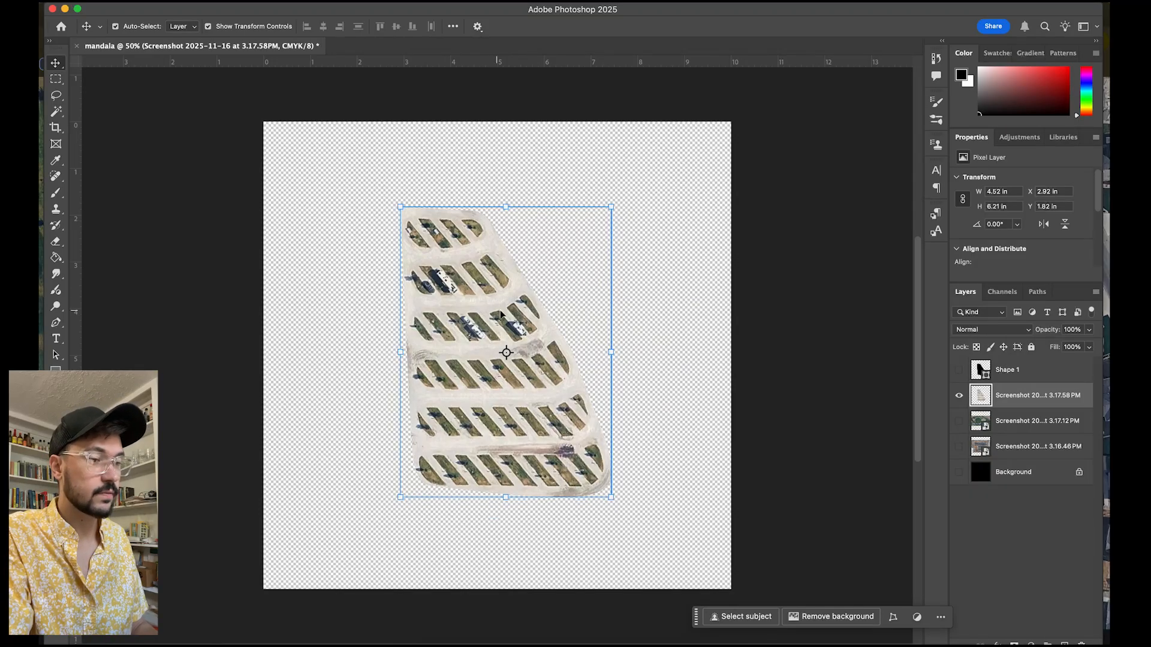
{"action": "left_click_drag", "start_coordinate": [504, 314], "coordinate": [580, 240]}
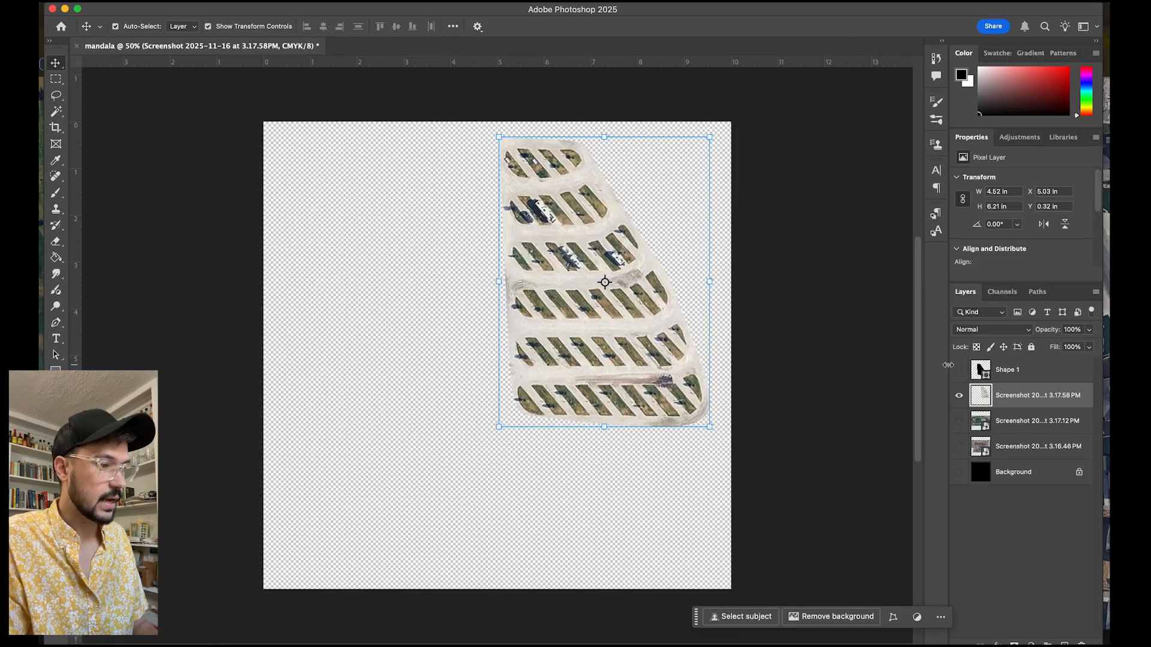
Step: Show the 3.17.12 PM park screenshot instead of the parking lot cutout and rasterize the park layer
{"action": "left_click", "coordinate": [959, 396]}
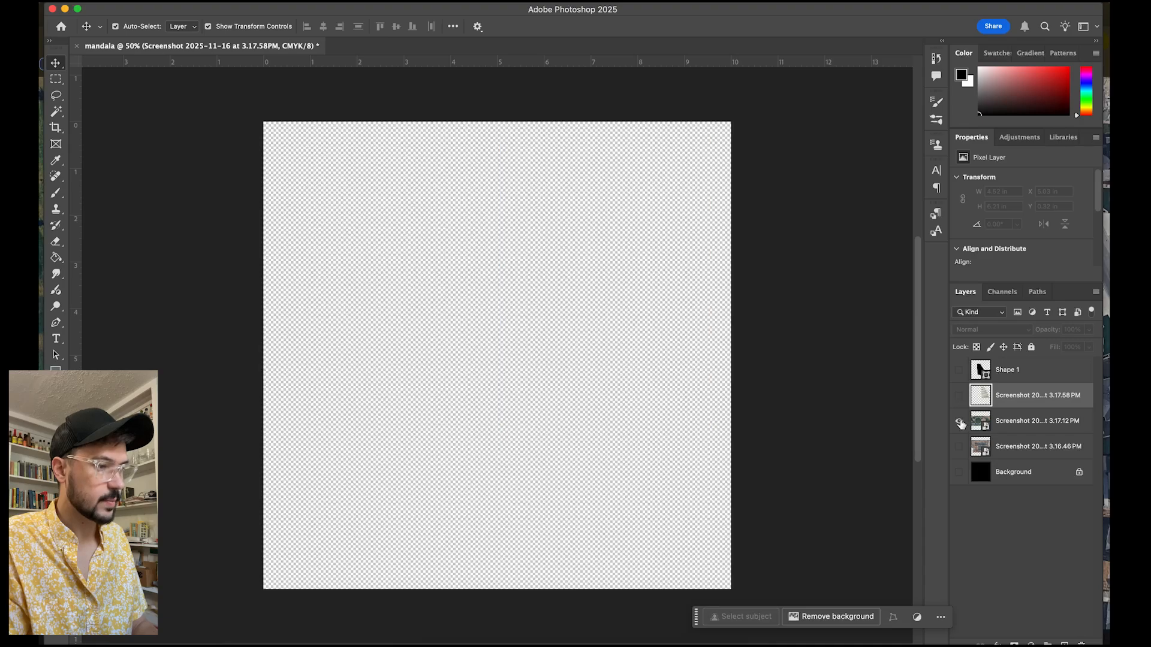
{"action": "left_click", "coordinate": [959, 421]}
{"action": "left_click", "coordinate": [1019, 420]}
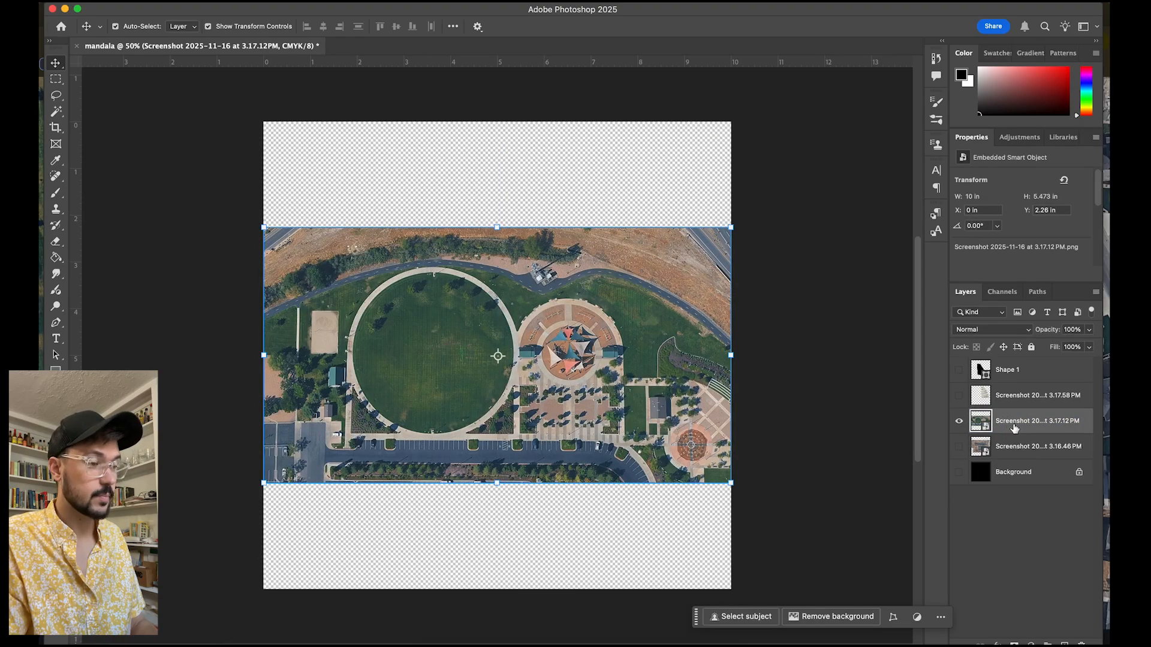
{"action": "right_click", "coordinate": [1013, 428]}
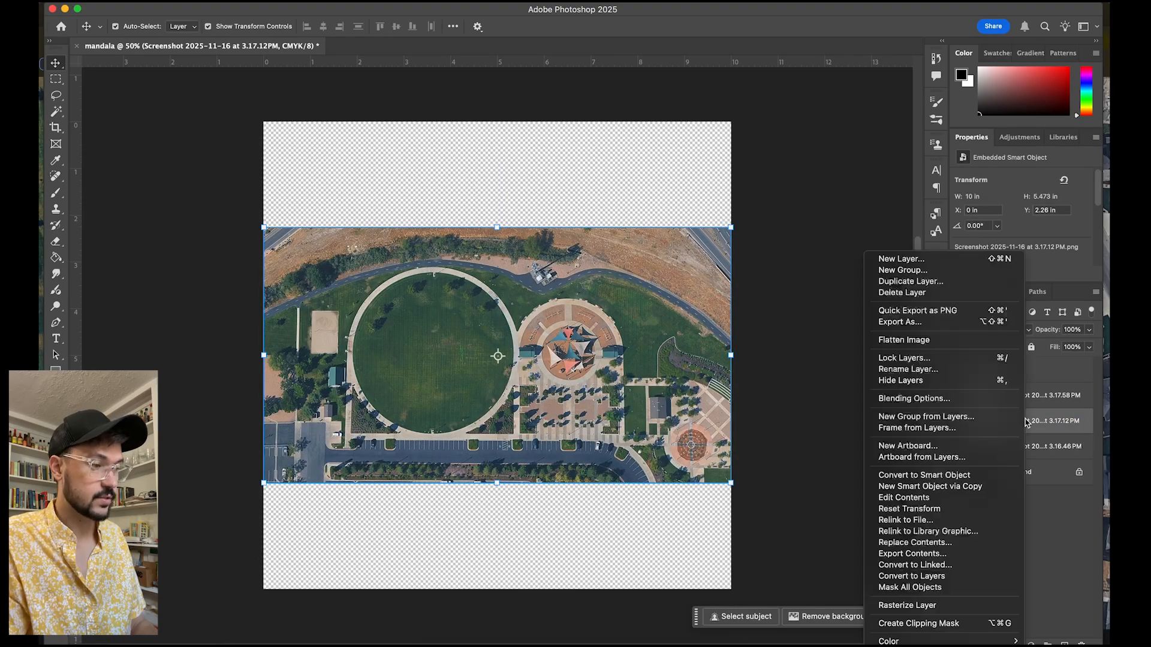
{"action": "left_click", "coordinate": [945, 608]}
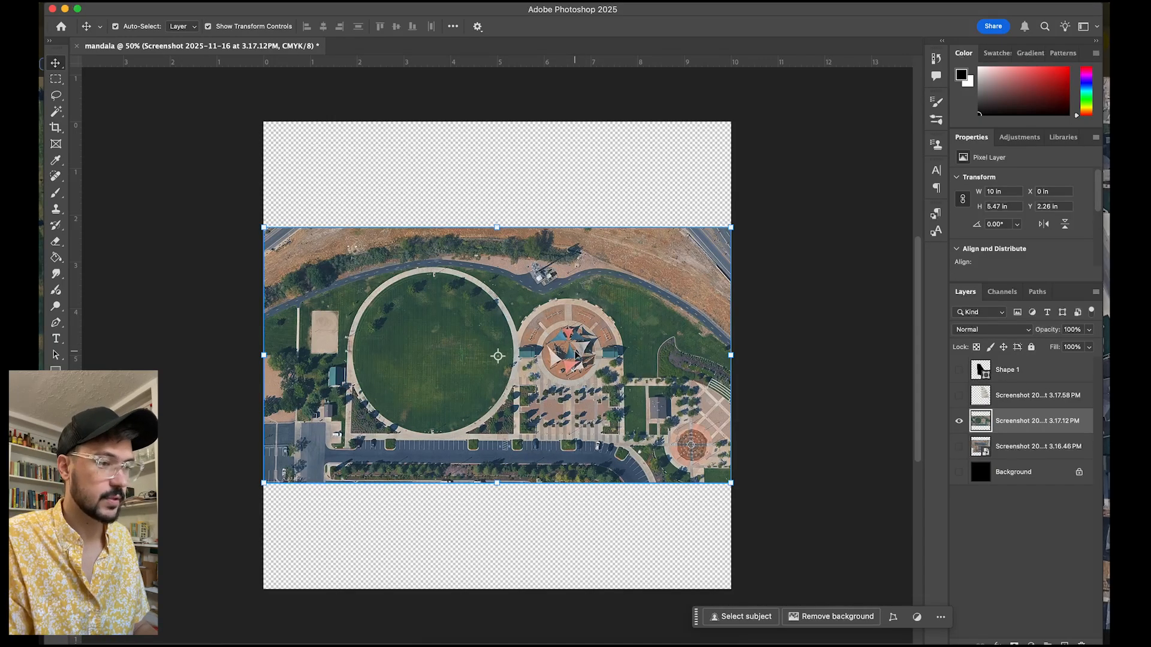
Step: Try elliptical selections over the large round lawn, ending with a circle about 2.8 in wide, and clear the selection
{"action": "left_click", "coordinate": [55, 83]}
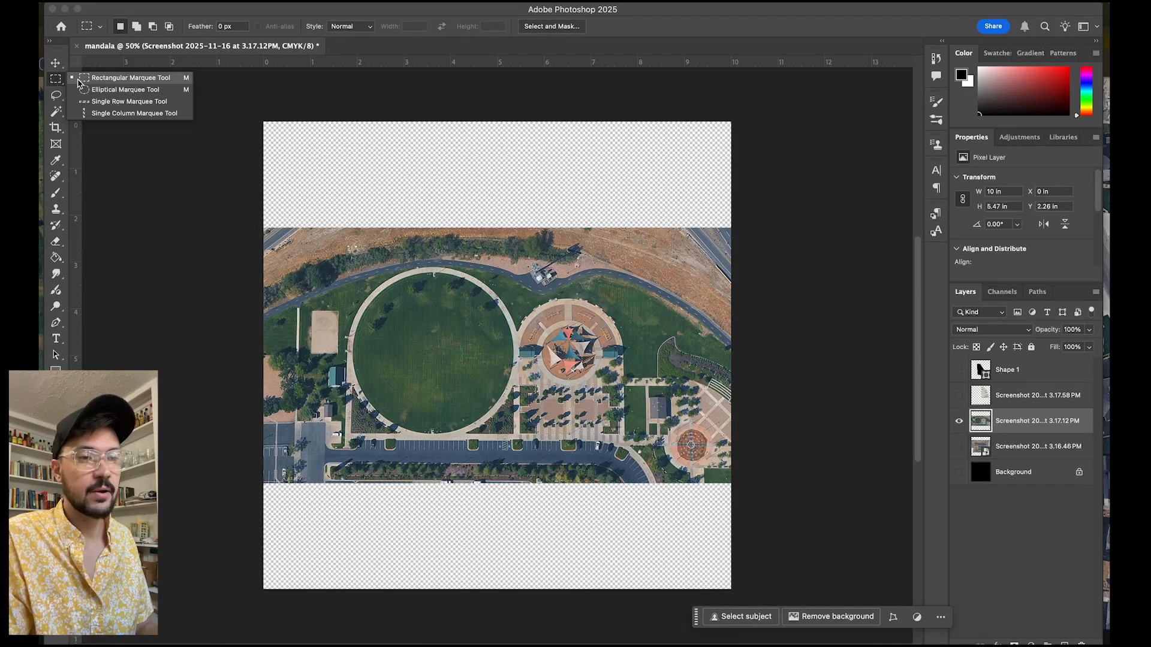
{"action": "left_click", "coordinate": [124, 92]}
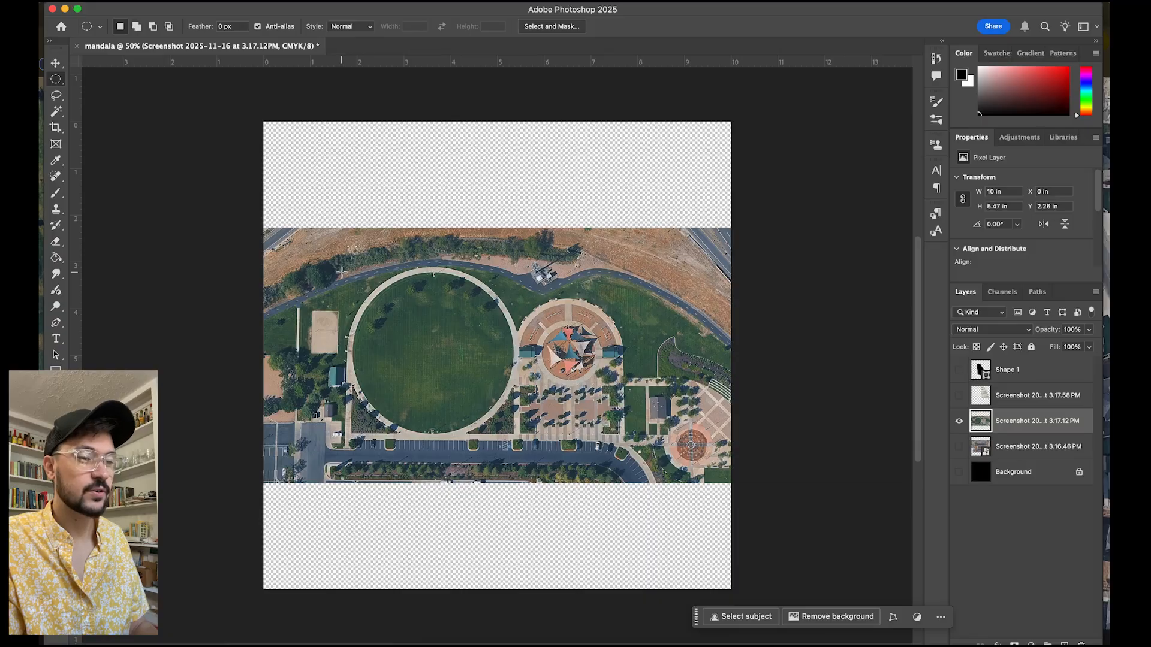
{"action": "left_click_drag", "start_coordinate": [340, 272], "coordinate": [484, 334]}
{"action": "left_click_drag", "start_coordinate": [458, 424], "coordinate": [516, 406]}
{"action": "left_click_drag", "start_coordinate": [484, 364], "coordinate": [490, 440]}
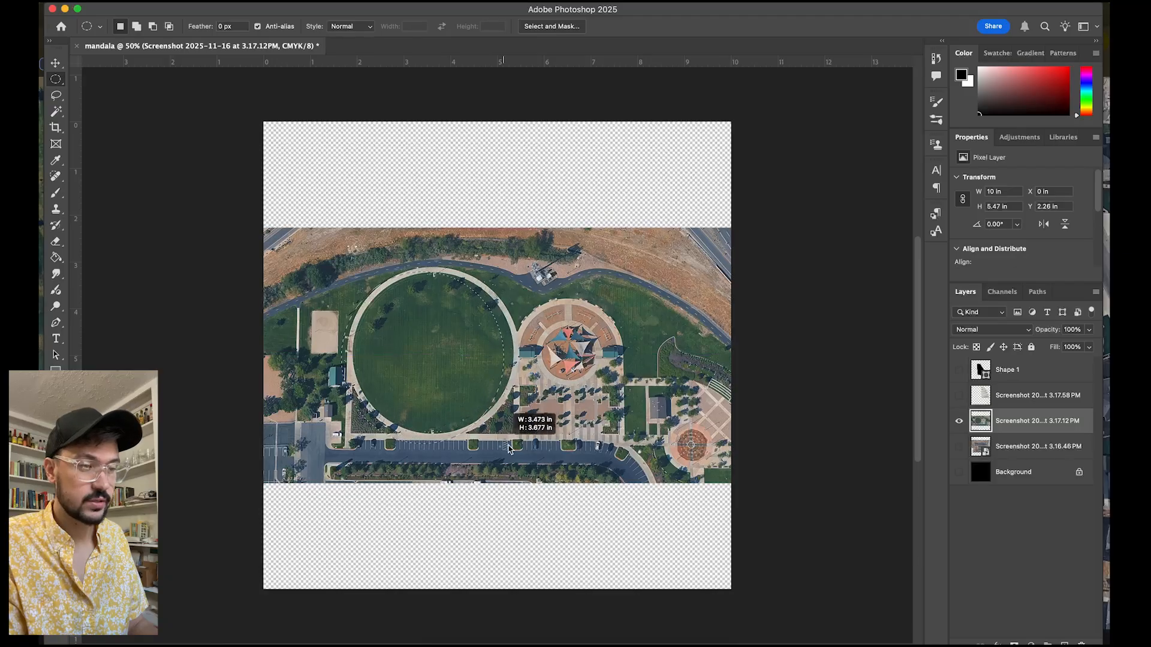
{"action": "left_click_drag", "start_coordinate": [519, 442], "coordinate": [496, 422]}
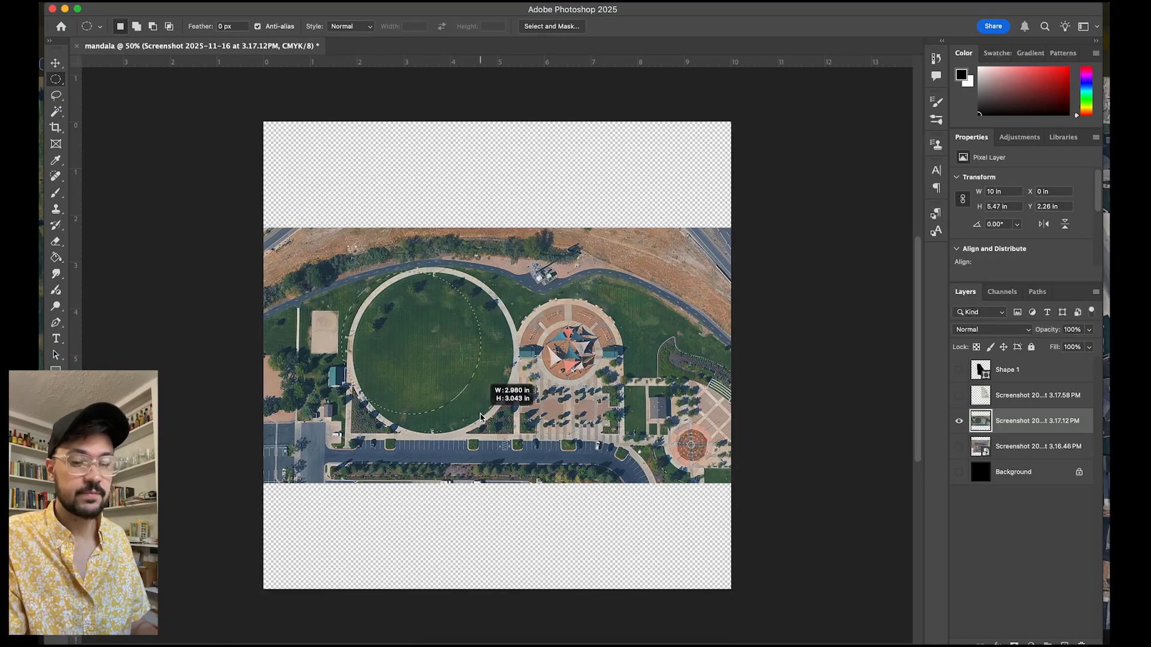
{"action": "left_click_drag", "start_coordinate": [447, 388], "coordinate": [479, 371]}
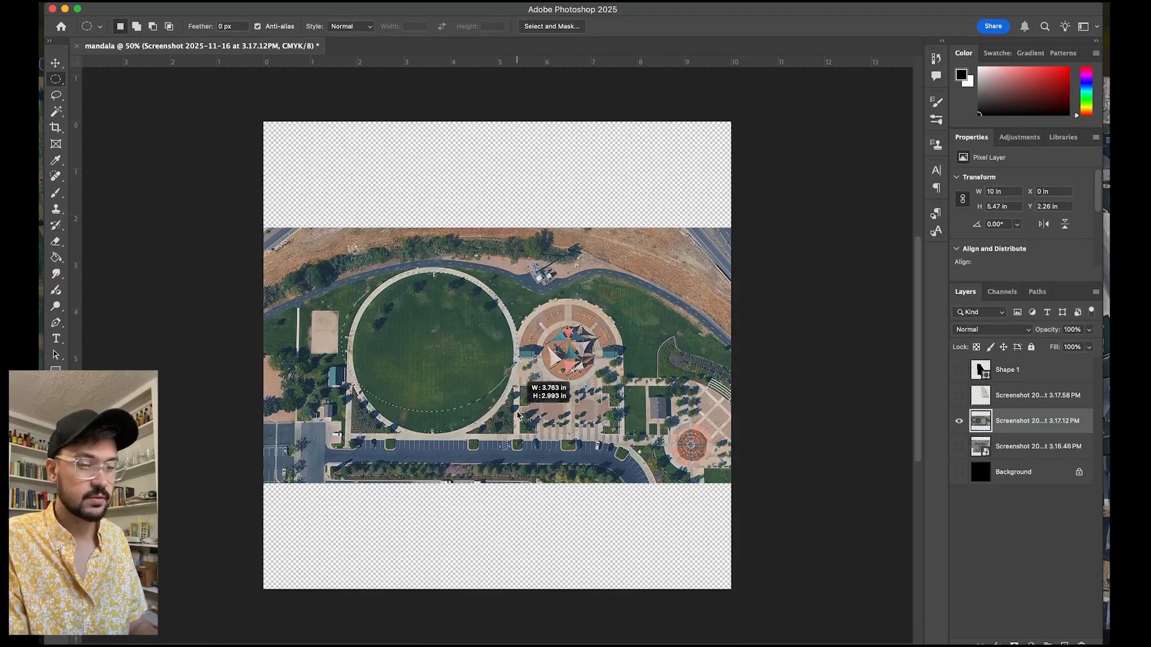
{"action": "left_click_drag", "start_coordinate": [513, 412], "coordinate": [563, 406]}
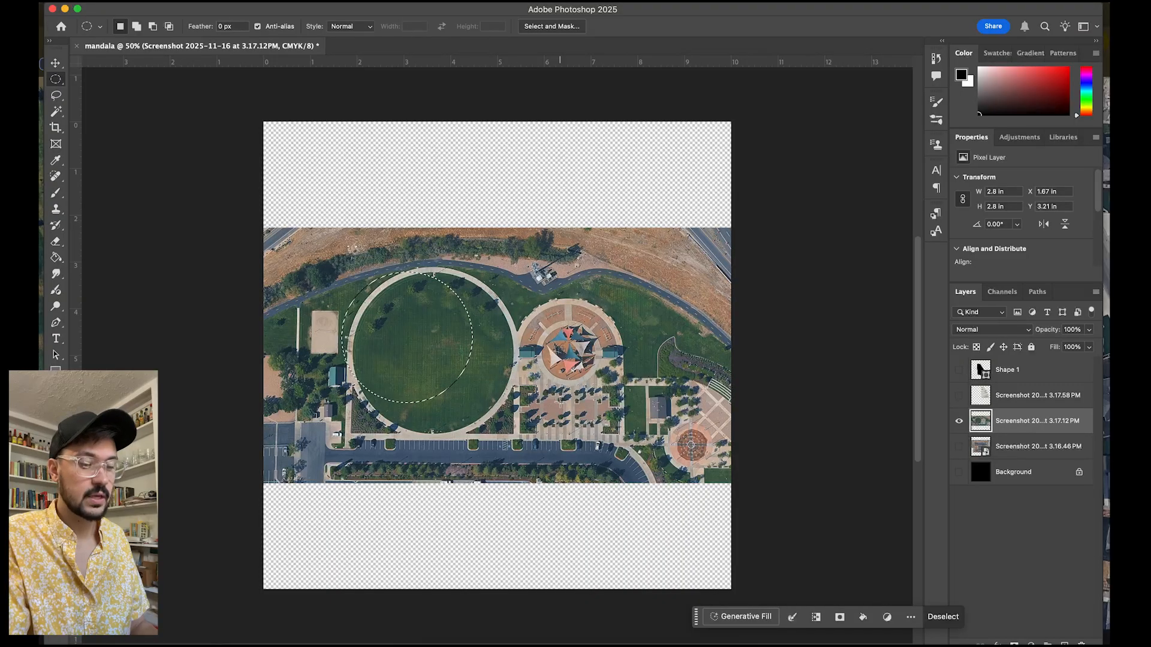
{"action": "key", "text": "super+d"}
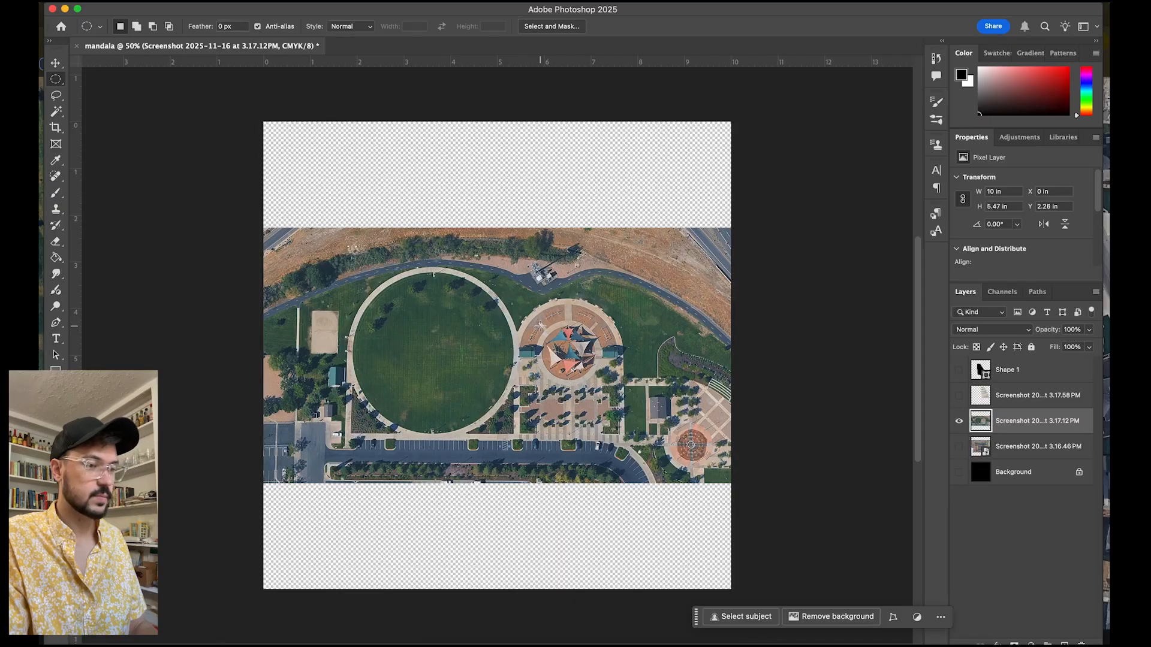
Step: Select the round shade-sail area with a circle about 1.14 in wide and delete everything outside it
{"action": "left_click_drag", "start_coordinate": [541, 326], "coordinate": [633, 378]}
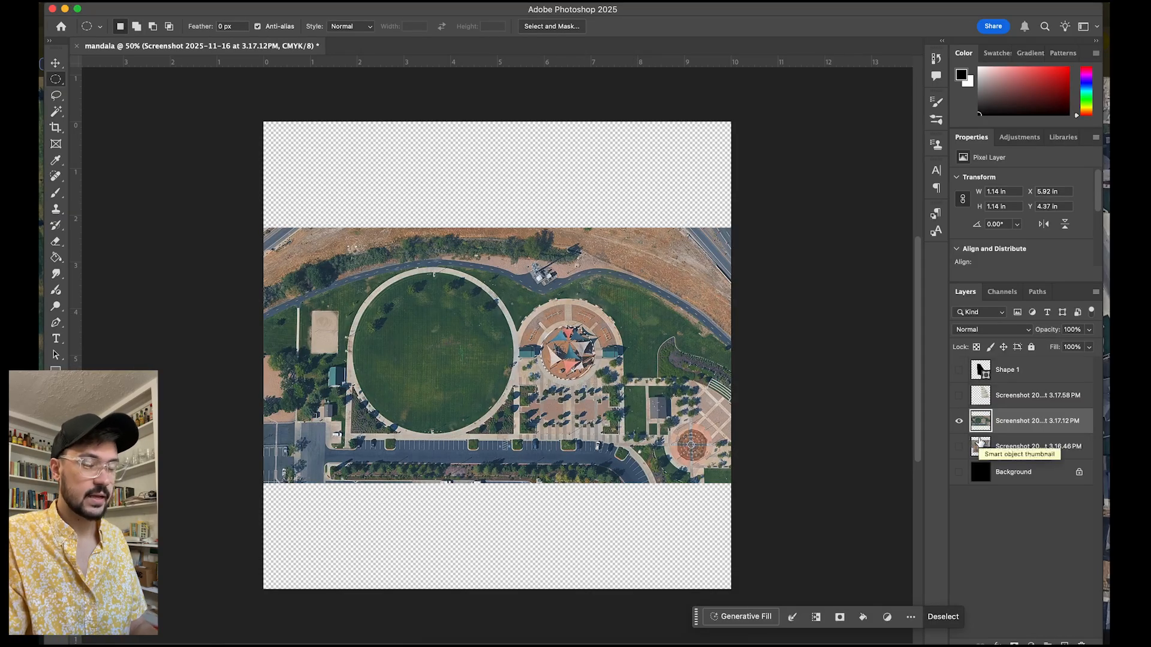
{"action": "left_click", "coordinate": [311, 1]}
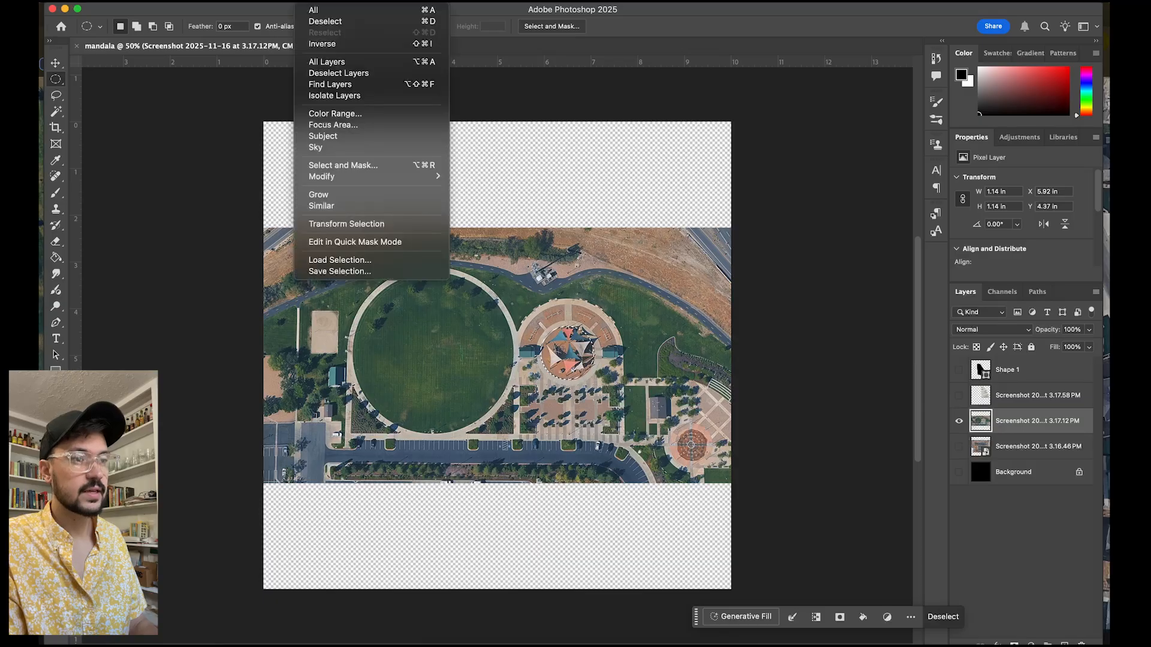
{"action": "left_click", "coordinate": [329, 44]}
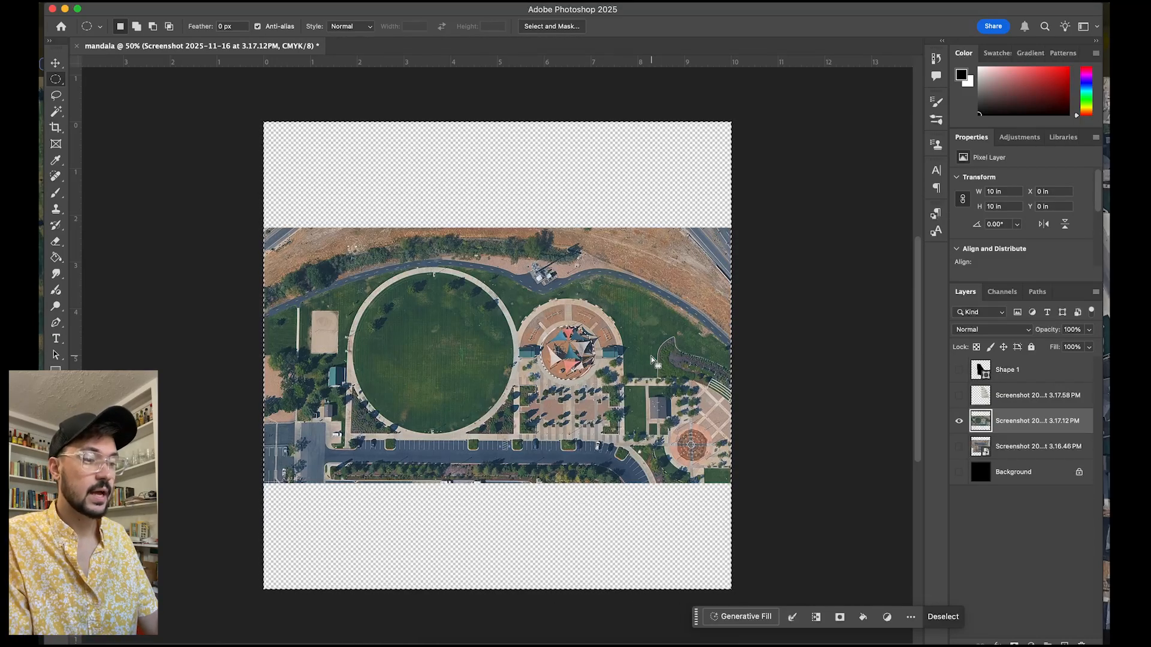
{"action": "key", "text": "Delete"}
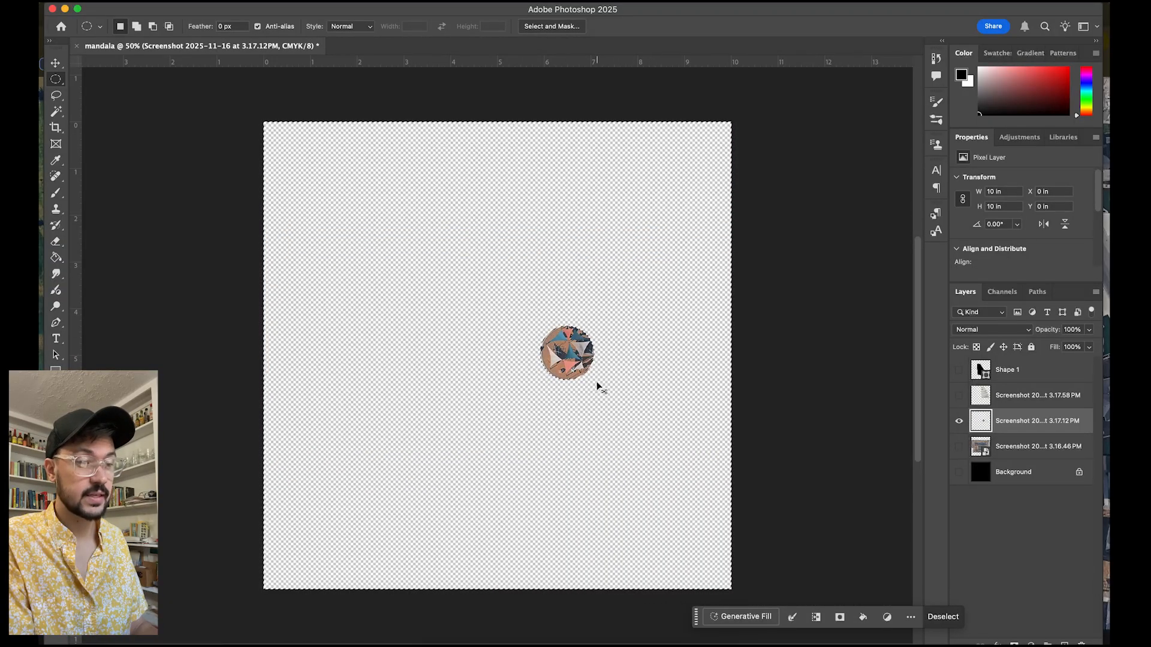
Step: Clear the selection and move the small round cutout to about X 6.19 in, Y 4.87 in
{"action": "key", "text": "super+d"}
{"action": "key", "text": "v"}
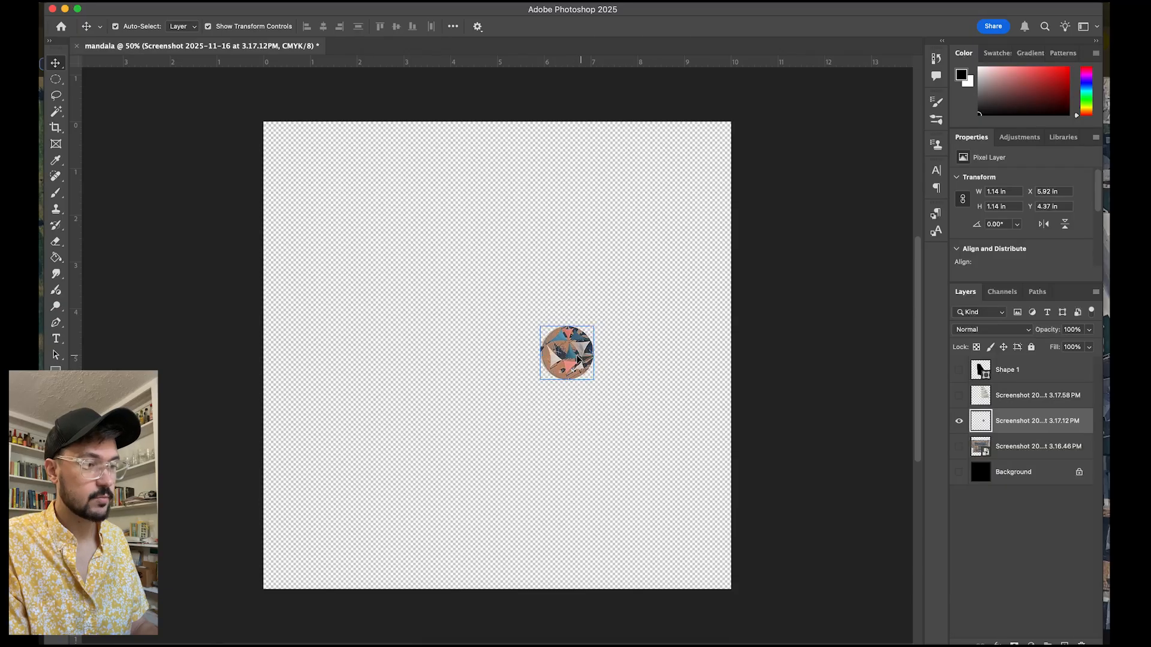
{"action": "left_click_drag", "start_coordinate": [581, 361], "coordinate": [594, 384]}
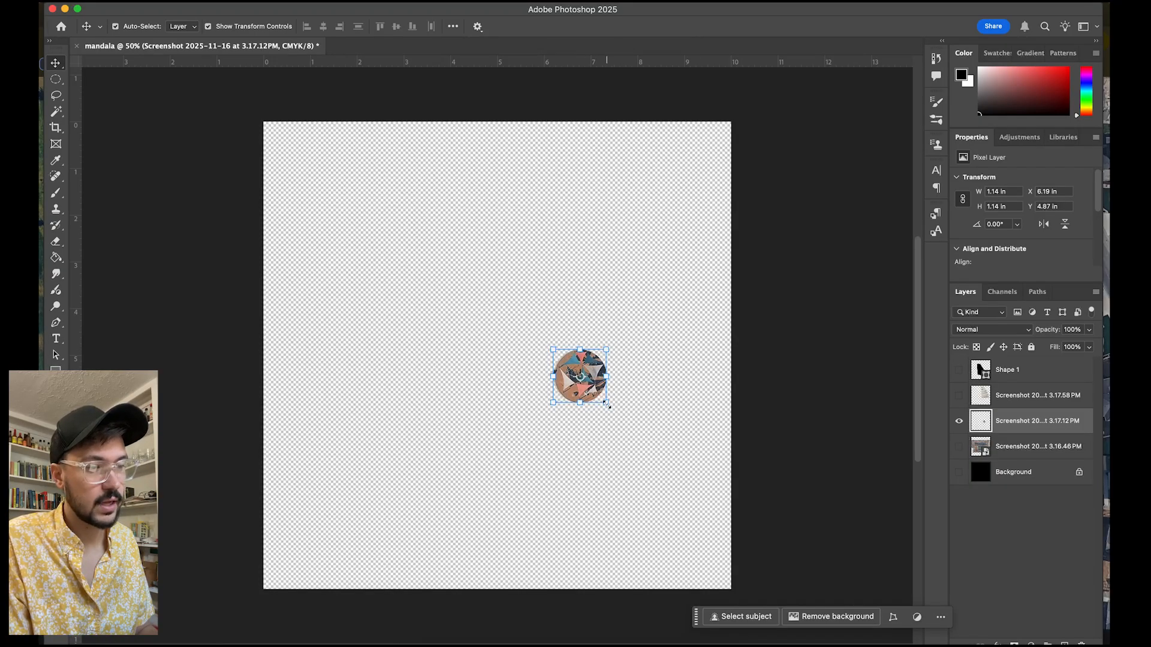
{"action": "left_click_drag", "start_coordinate": [608, 349], "coordinate": [664, 309]}
{"action": "key", "text": "super+z"}
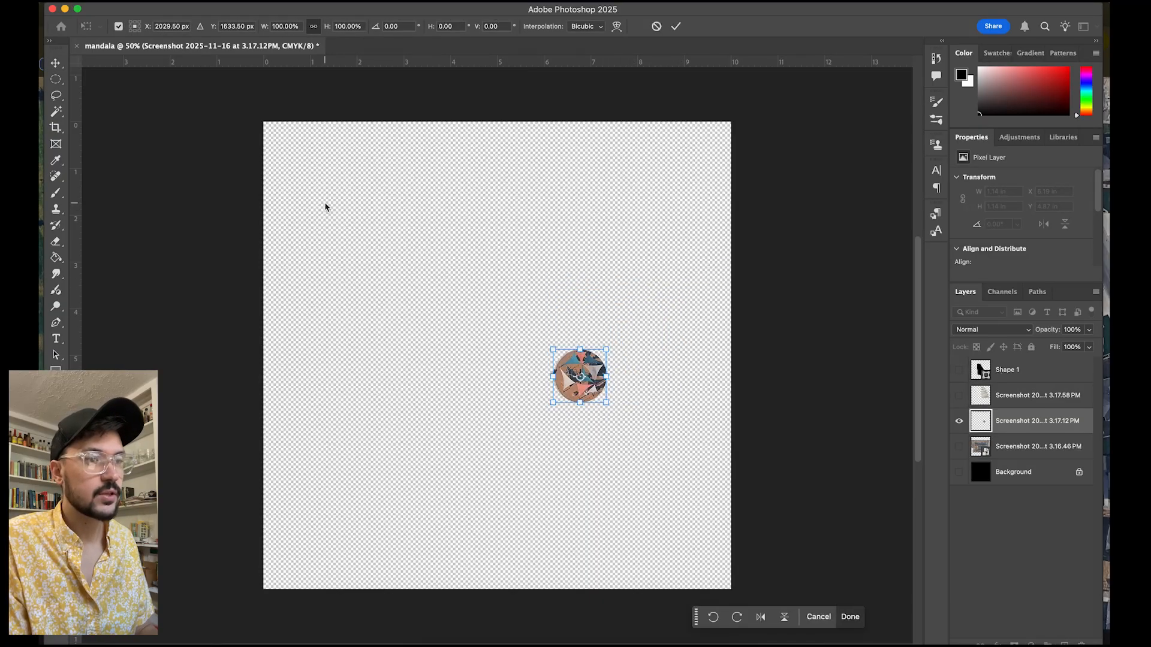
{"action": "left_click", "coordinate": [656, 25]}
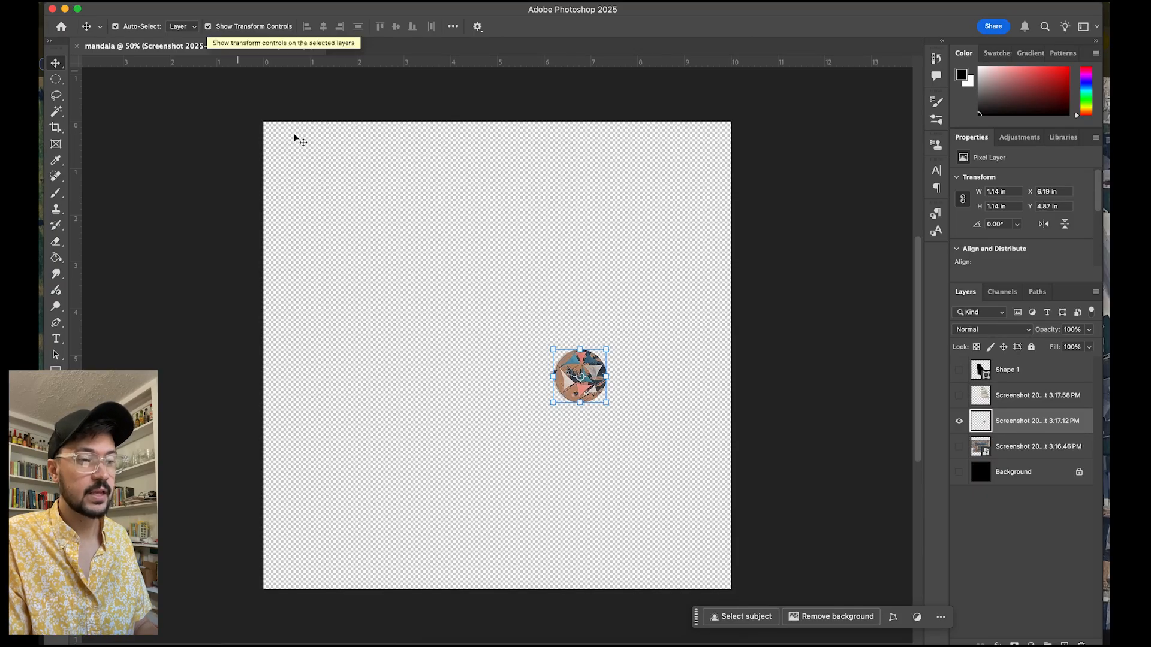
{"action": "left_click", "coordinate": [208, 29]}
{"action": "left_click", "coordinate": [209, 28]}
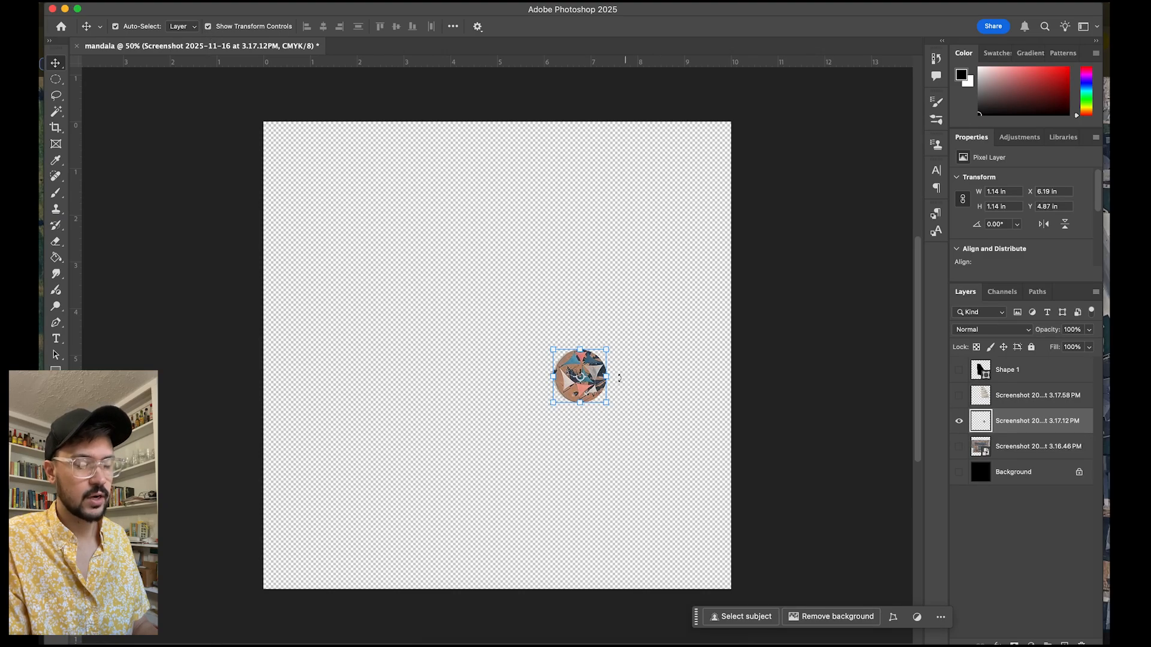
Step: Enlarge the round shade-sail cutout to about 603% and center it roughly on the canvas, at about X 1635 px, Y 1490 px
{"action": "key", "text": "super+t"}
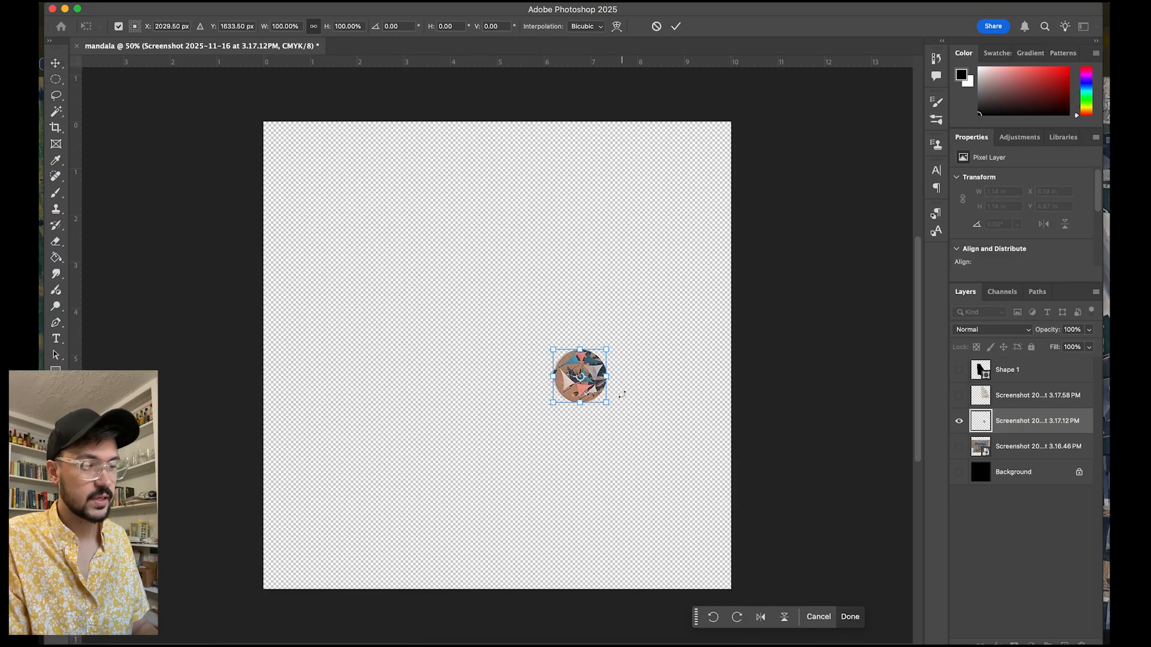
{"action": "left_click_drag", "start_coordinate": [550, 348], "coordinate": [335, 171]}
{"action": "left_click_drag", "start_coordinate": [604, 398], "coordinate": [681, 477]}
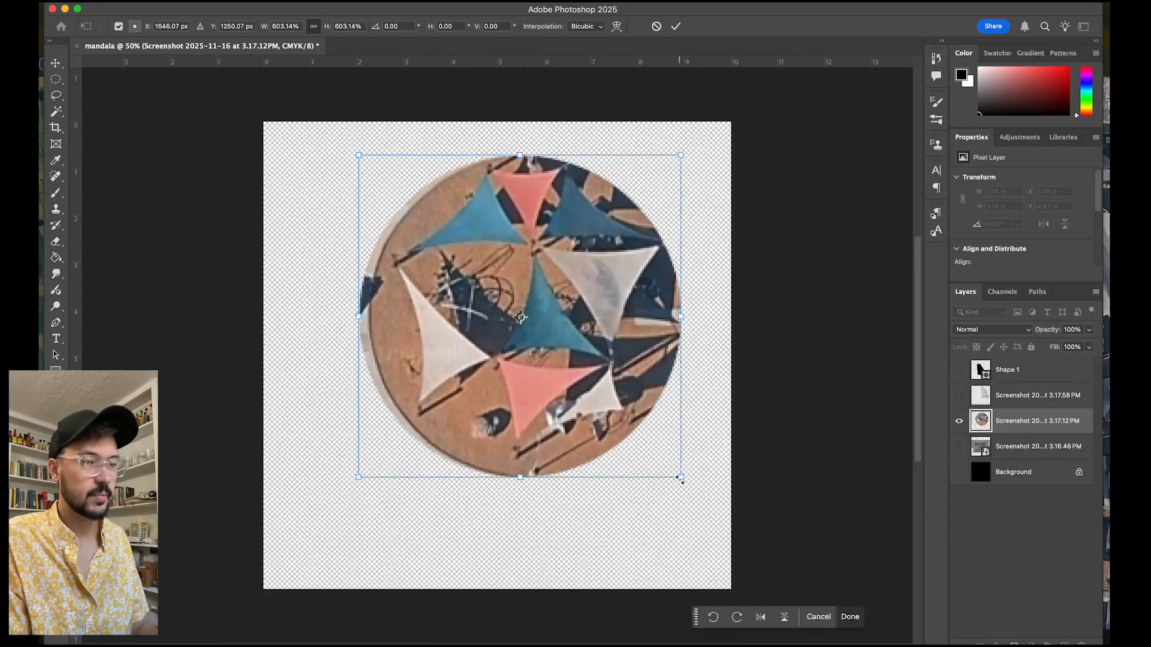
{"action": "left_click_drag", "start_coordinate": [576, 278], "coordinate": [574, 314]}
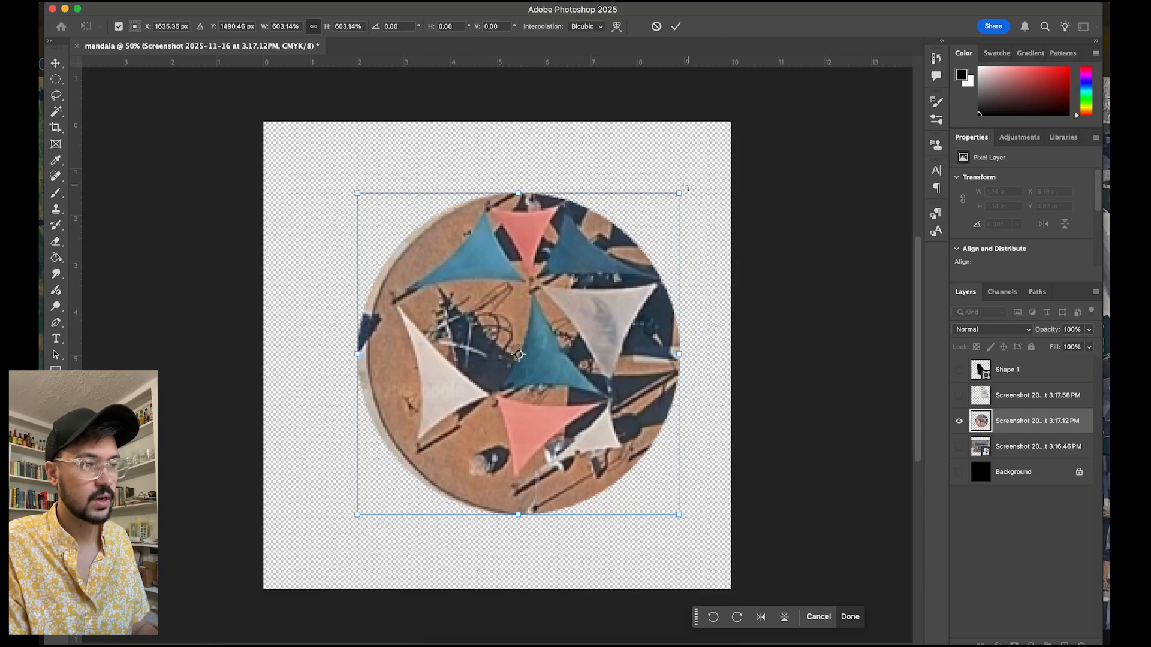
{"action": "left_click_drag", "start_coordinate": [689, 183], "coordinate": [649, 341]}
{"action": "key", "text": "super+z"}
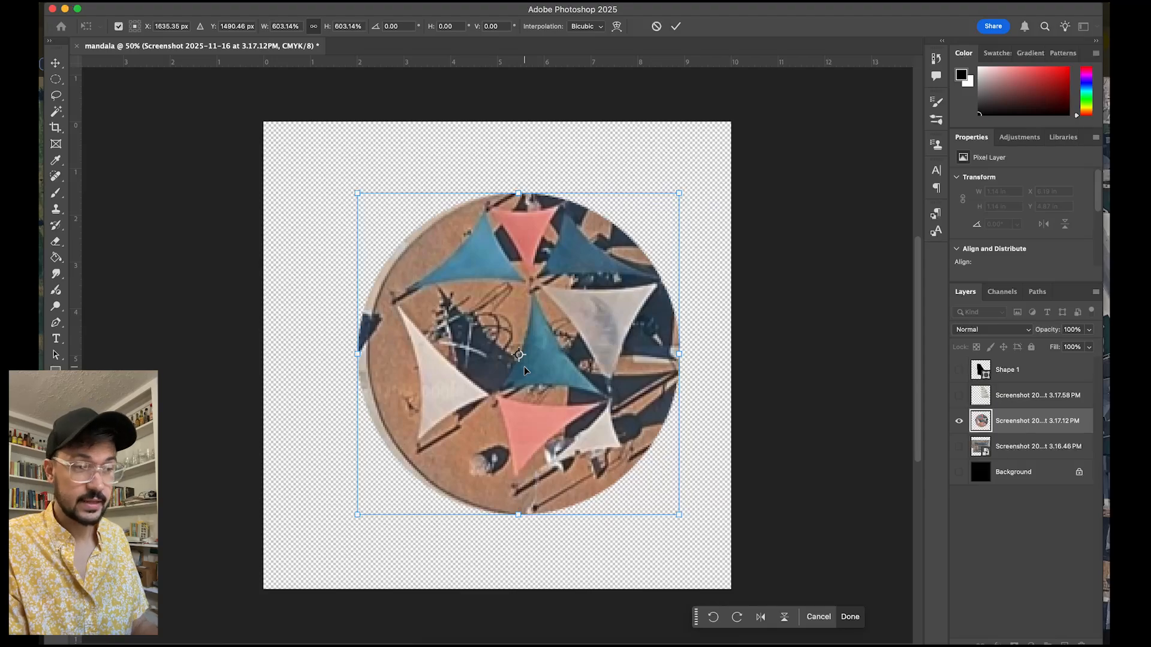
{"action": "left_click", "coordinate": [676, 27]}
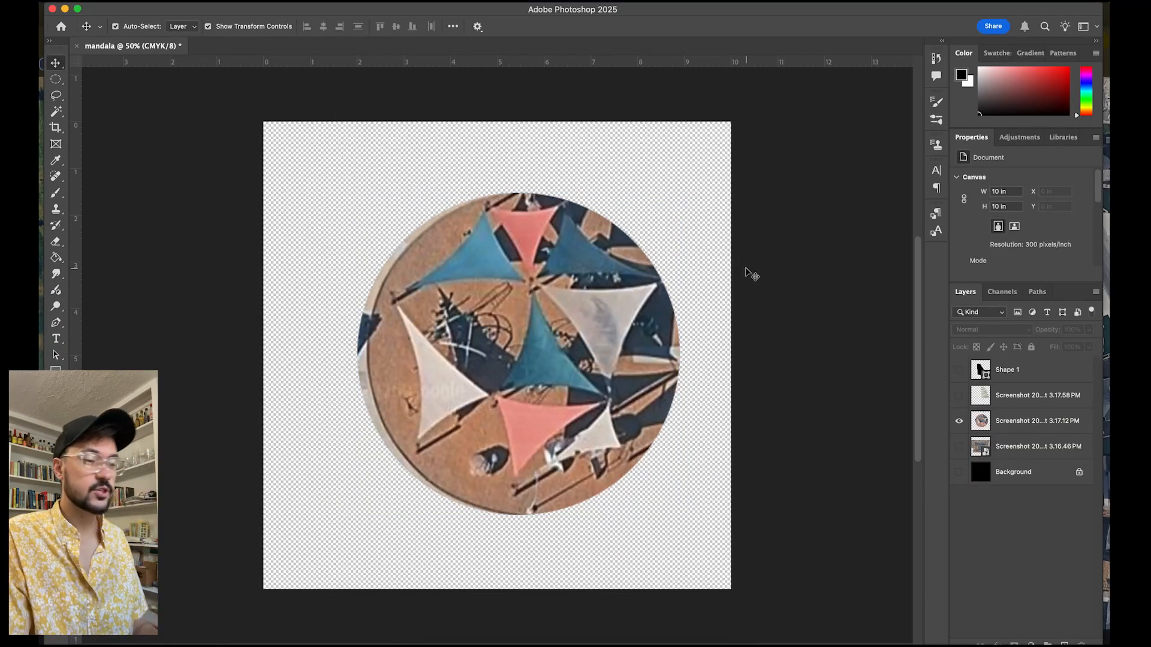
{"action": "left_click", "coordinate": [633, 294]}
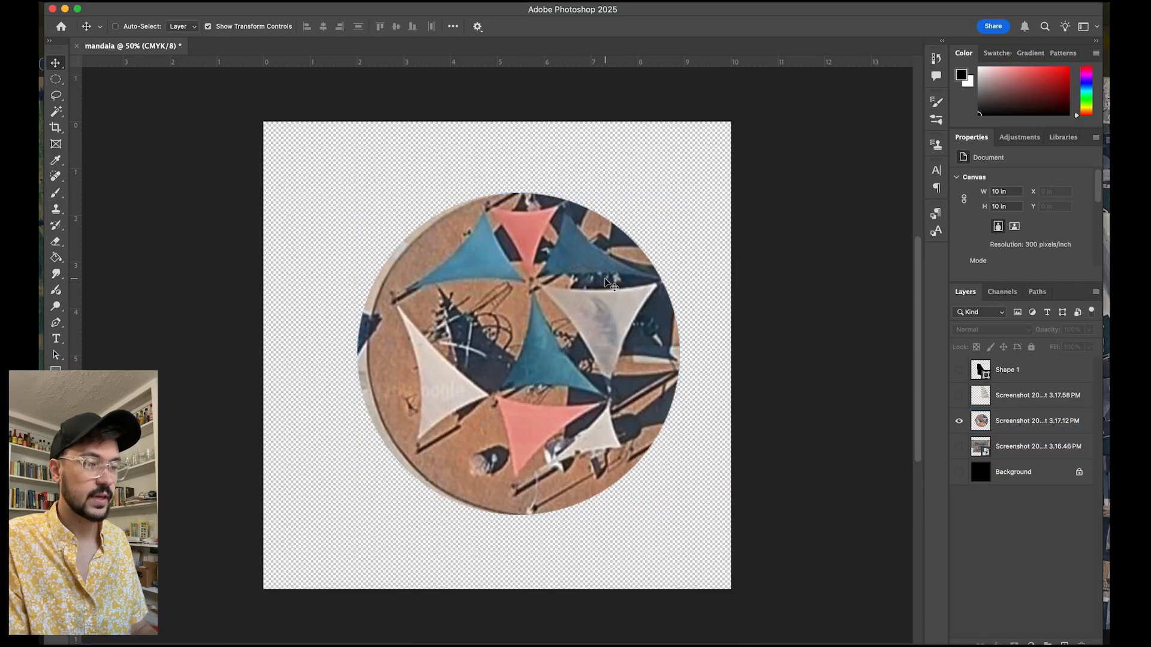
Step: Undo the cutout's enlargement, move and deletion to restore the full park screenshot, and clear the selection
{"action": "key", "text": "super+z"}
{"action": "key", "text": "super+z"}
{"action": "key", "text": "super+z"}
{"action": "key", "text": "super+z"}
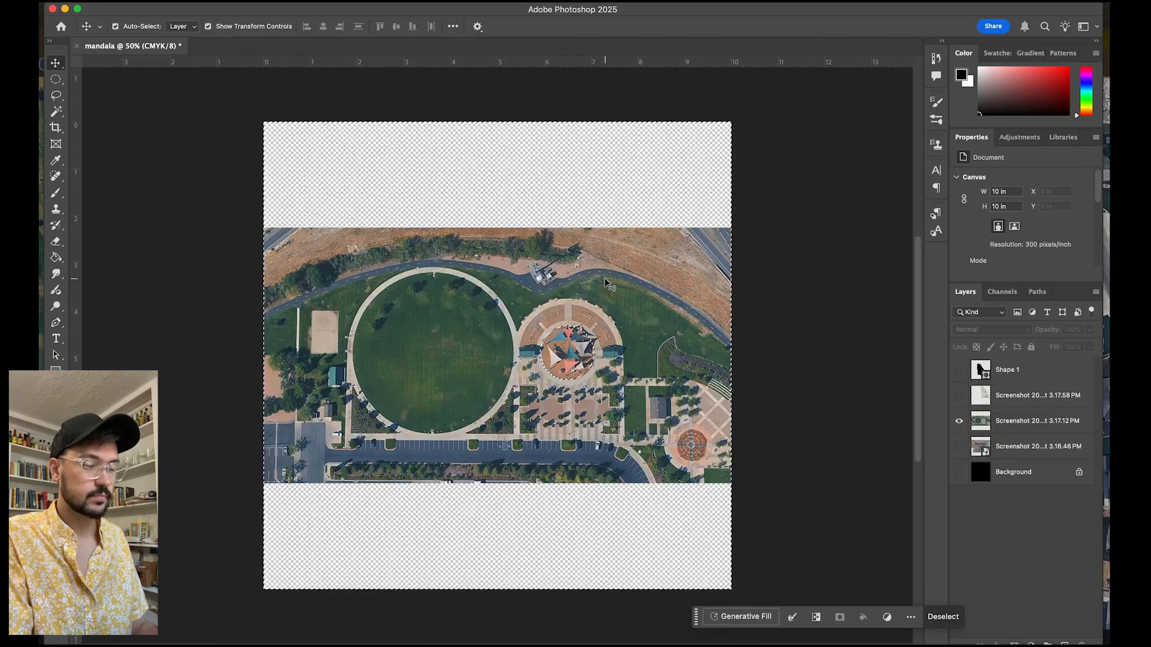
{"action": "key", "text": "super+d"}
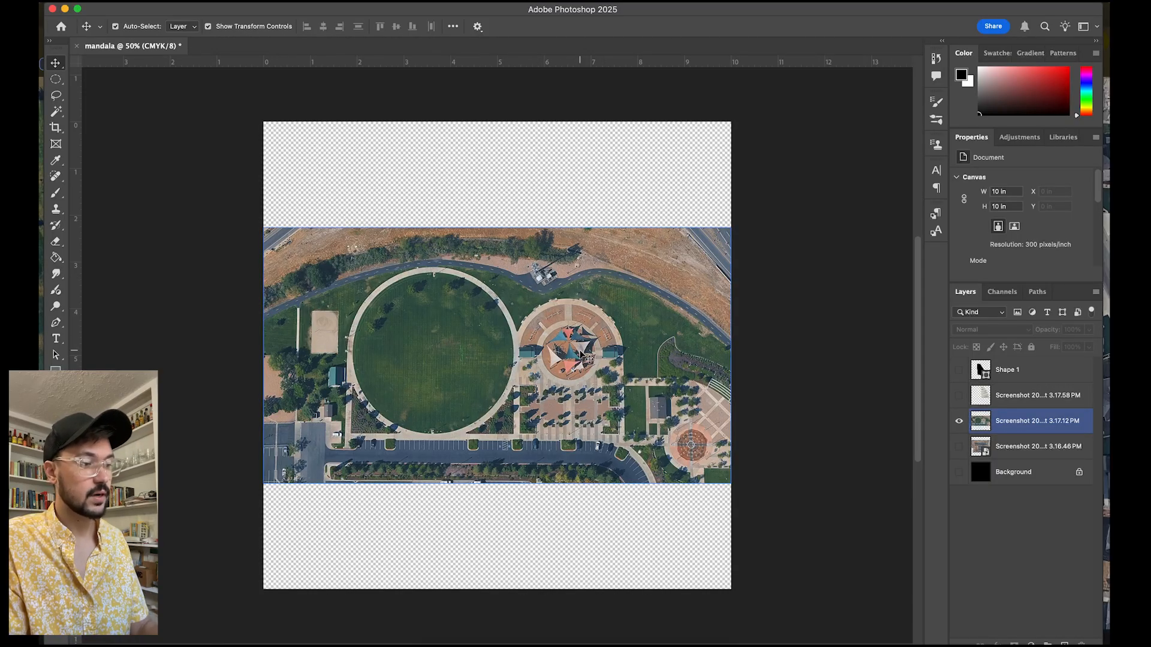
Step: Convert the 3.17.12 PM park screenshot layer to a smart object
{"action": "left_click", "coordinate": [1013, 423]}
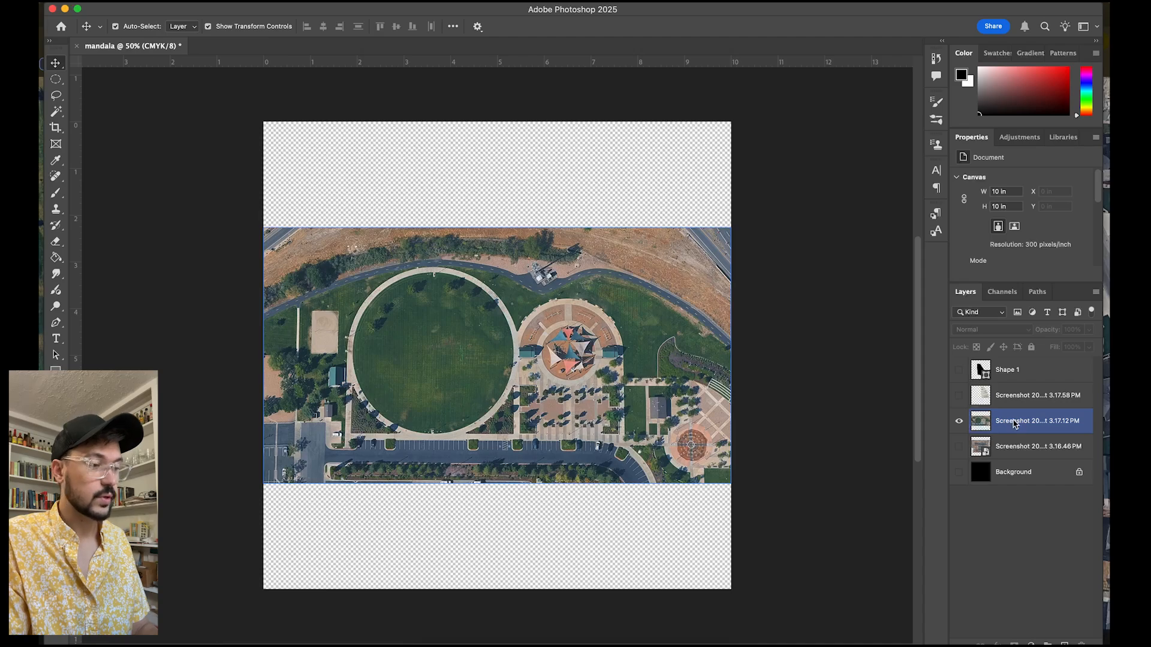
{"action": "right_click", "coordinate": [1012, 423]}
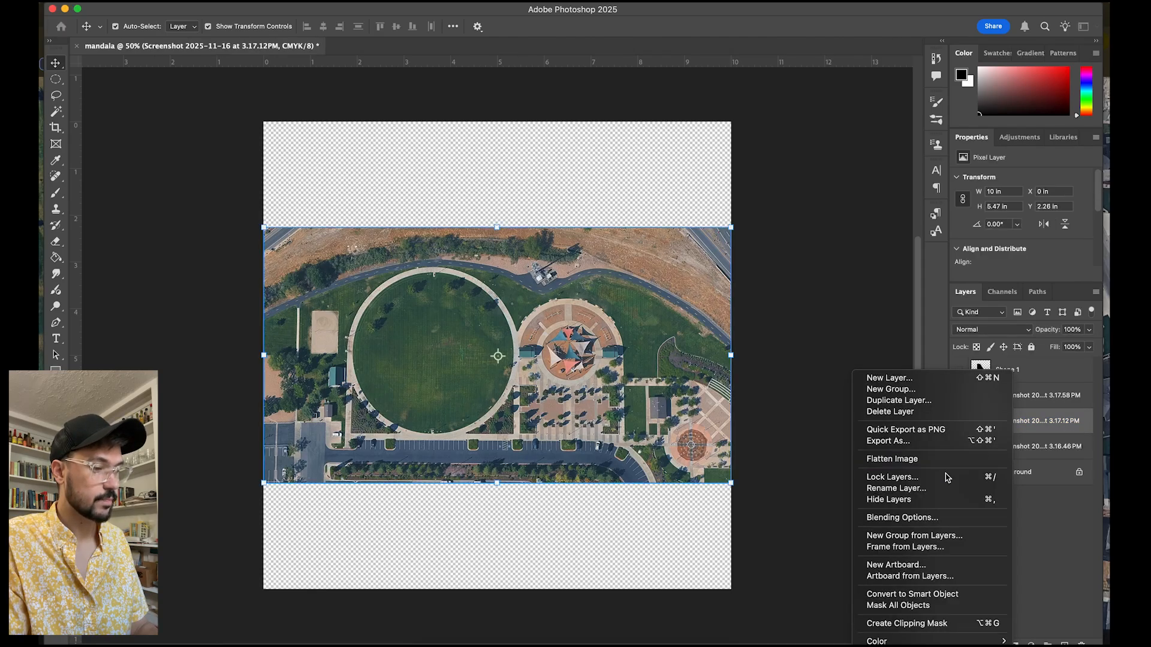
{"action": "left_click", "coordinate": [940, 598]}
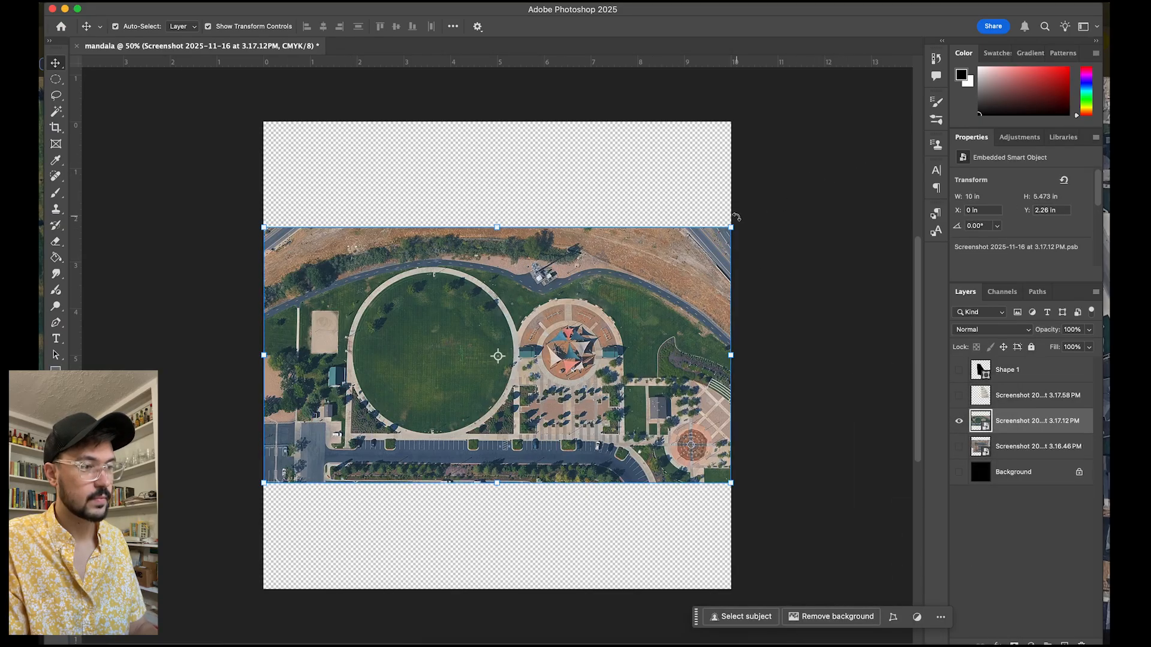
Step: Scale the park smart object to about 213% and reposition it to about X -8.63 in, Y -0.83 in, bringing the shade-sail circle mid-canvas
{"action": "key", "text": "super+t"}
{"action": "left_click_drag", "start_coordinate": [732, 226], "coordinate": [910, 101]}
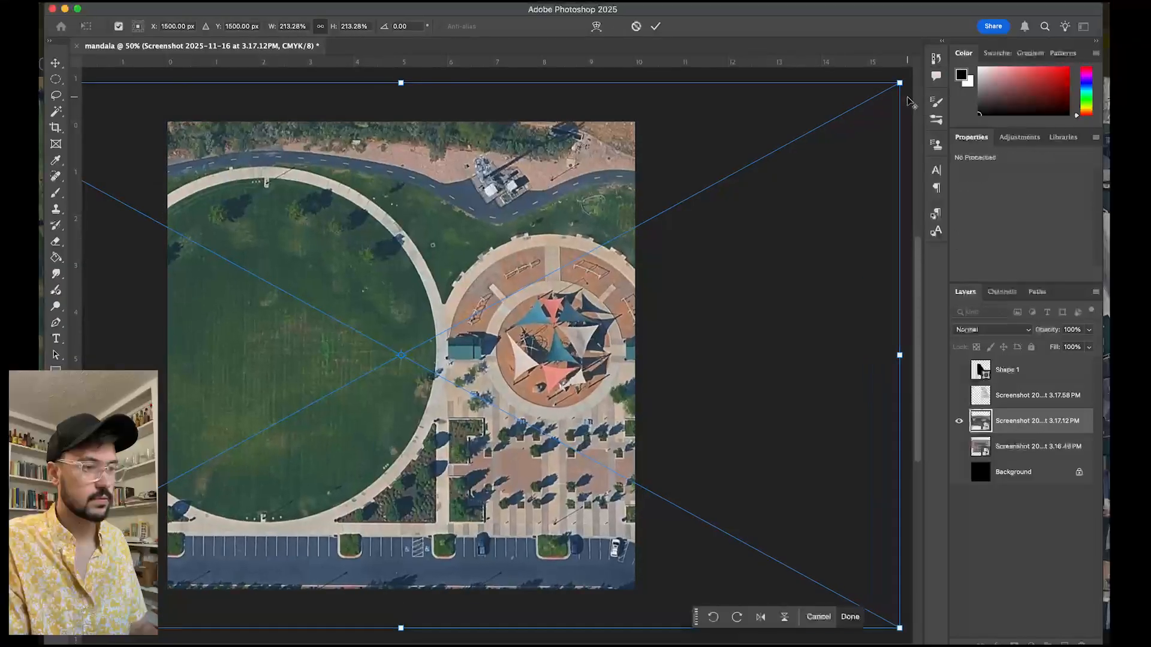
{"action": "mouse_move", "coordinate": [559, 334]}
{"action": "left_mouse_down"}
{"action": "mouse_move", "coordinate": [420, 335]}
{"action": "mouse_move", "coordinate": [544, 307]}
{"action": "mouse_move", "coordinate": [563, 317]}
{"action": "left_mouse_up"}
{"action": "left_click", "coordinate": [656, 27]}
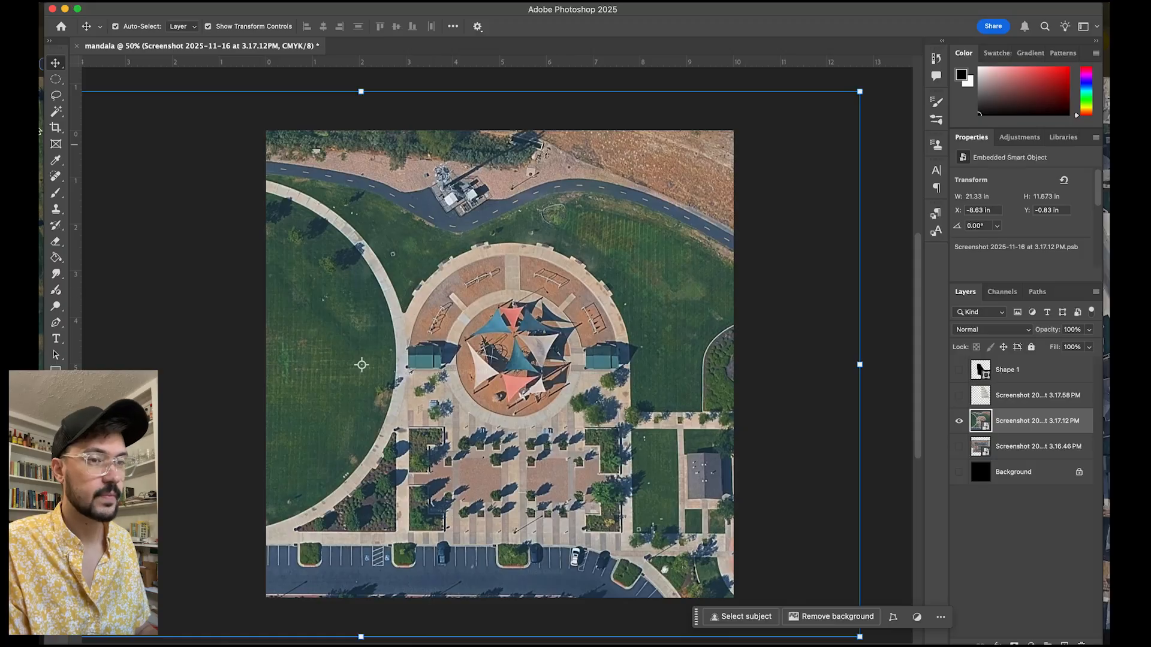
Step: Select the round shade-sail area with a circle about 2.45 in wide and rasterize the enlarged park layer
{"action": "left_click", "coordinate": [55, 79]}
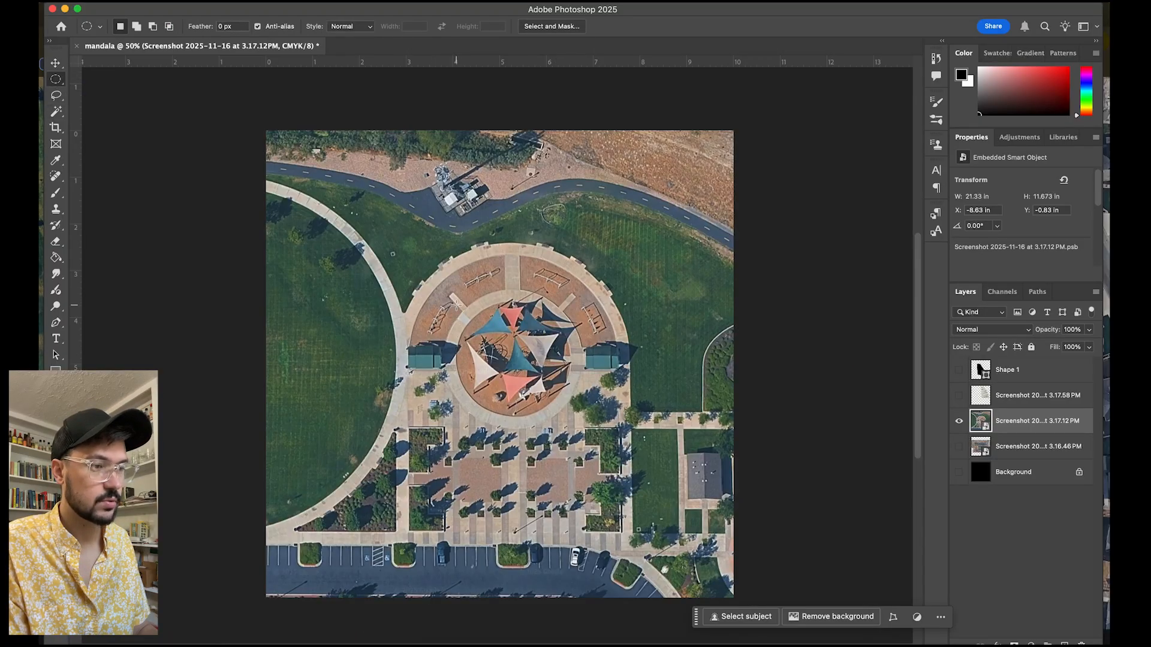
{"action": "left_click_drag", "start_coordinate": [454, 301], "coordinate": [603, 418]}
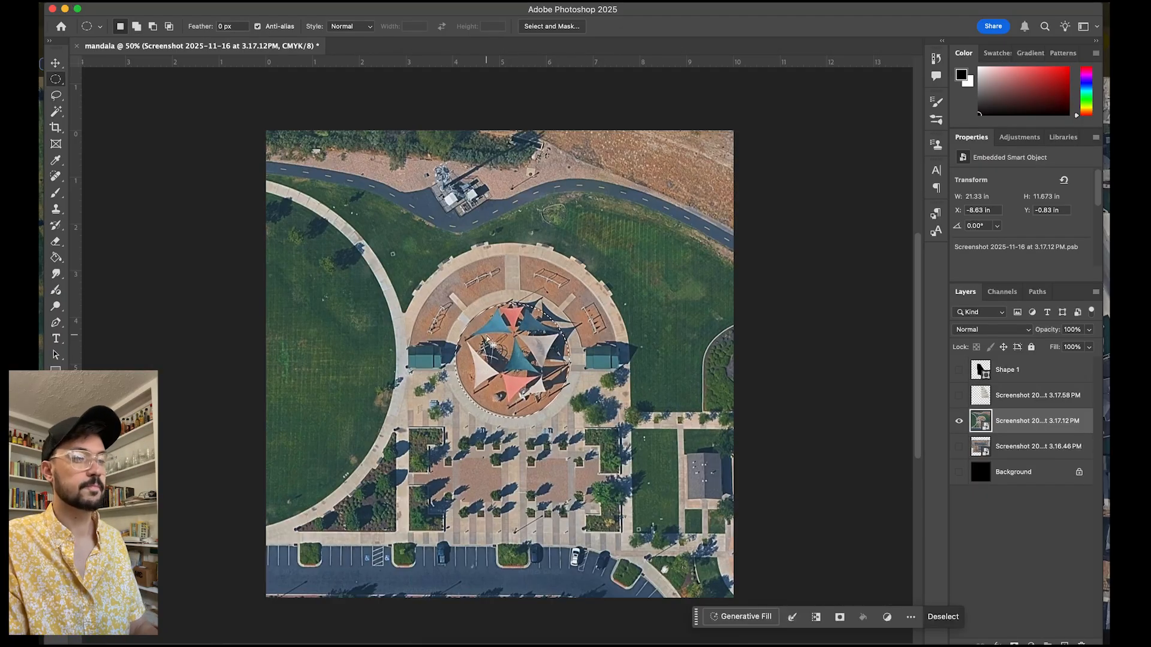
{"action": "right_click", "coordinate": [1013, 423]}
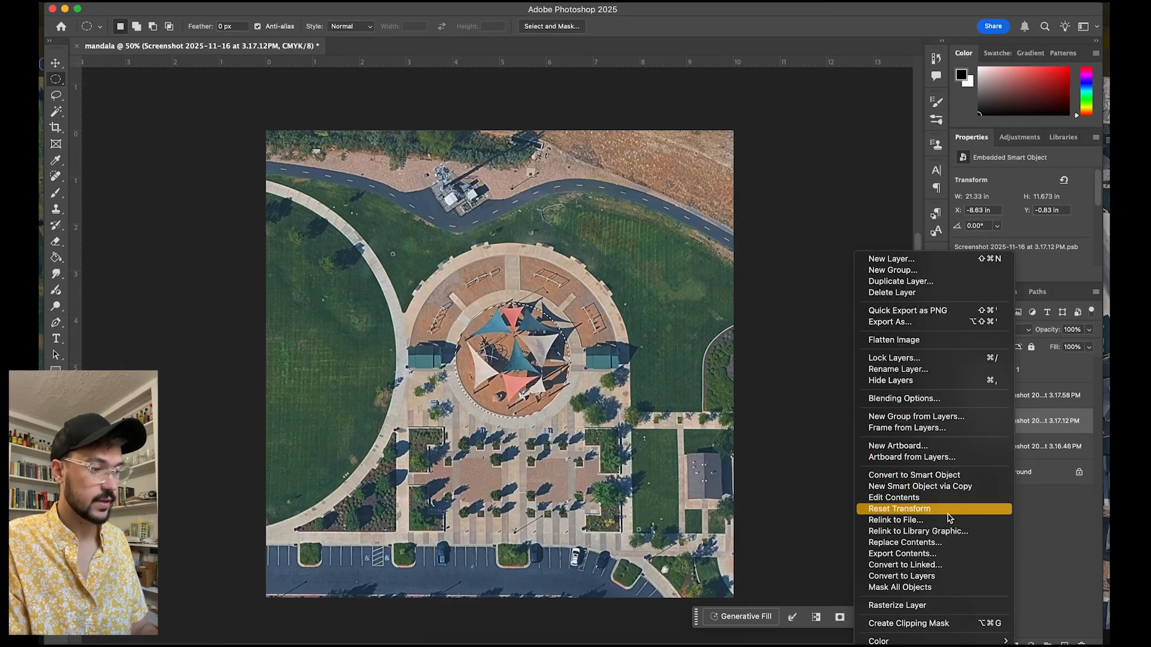
{"action": "left_click", "coordinate": [936, 607]}
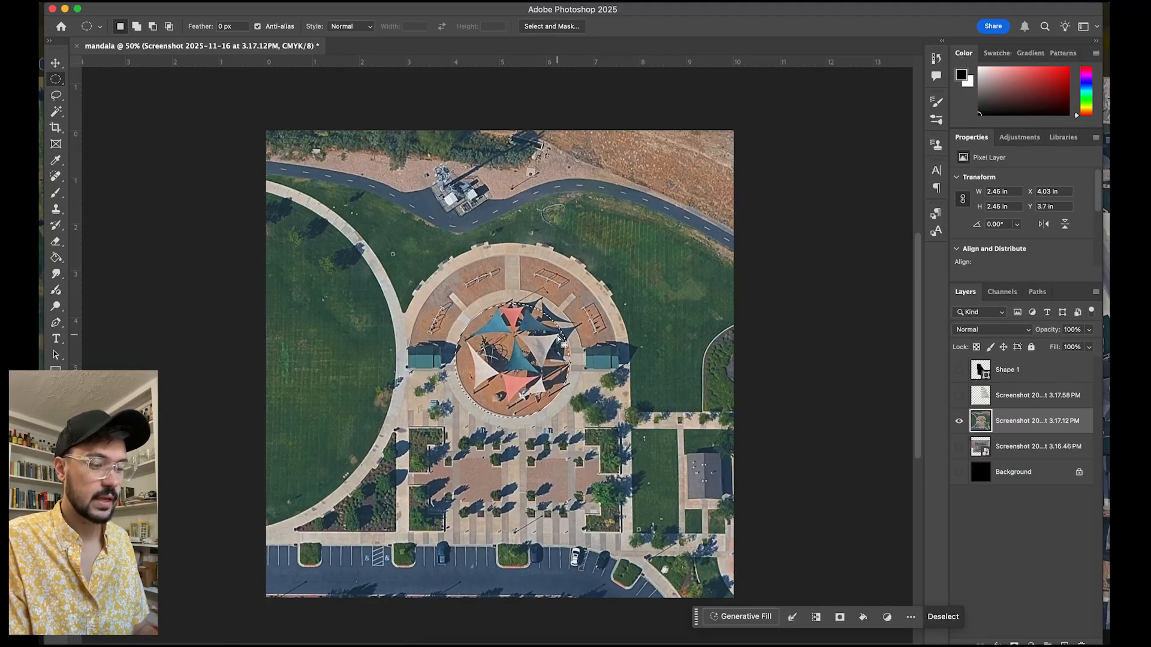
Step: Invert the circular selection and delete everything around the shade-sail area
{"action": "left_click", "coordinate": [315, 1]}
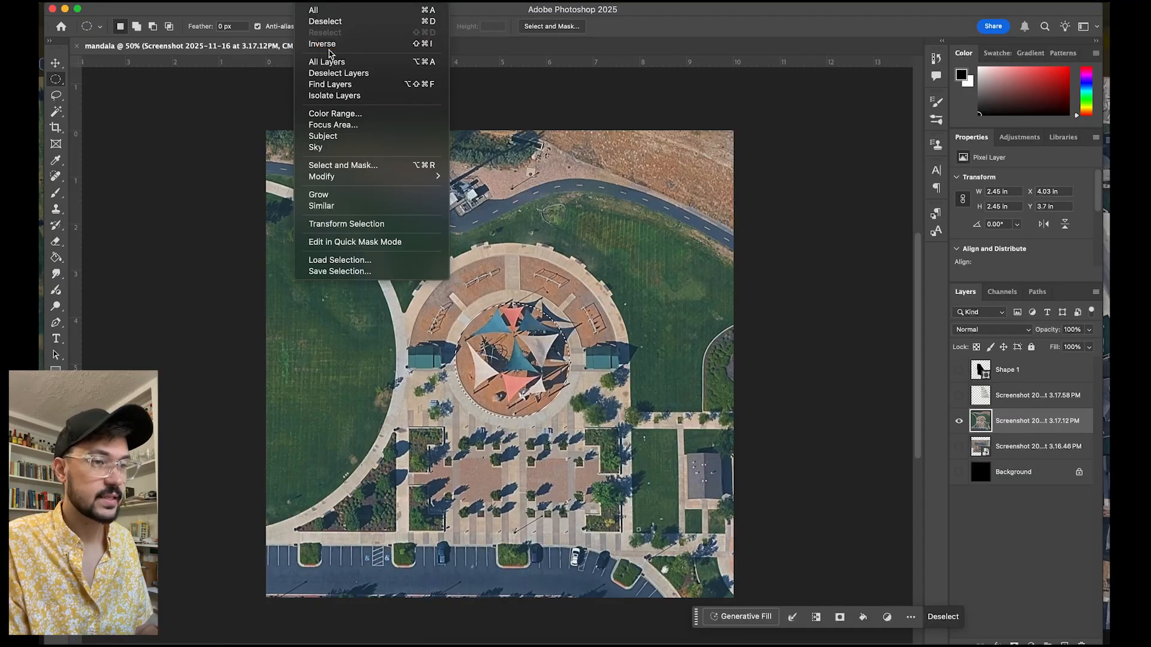
{"action": "left_click", "coordinate": [332, 46]}
{"action": "key", "text": "Delete"}
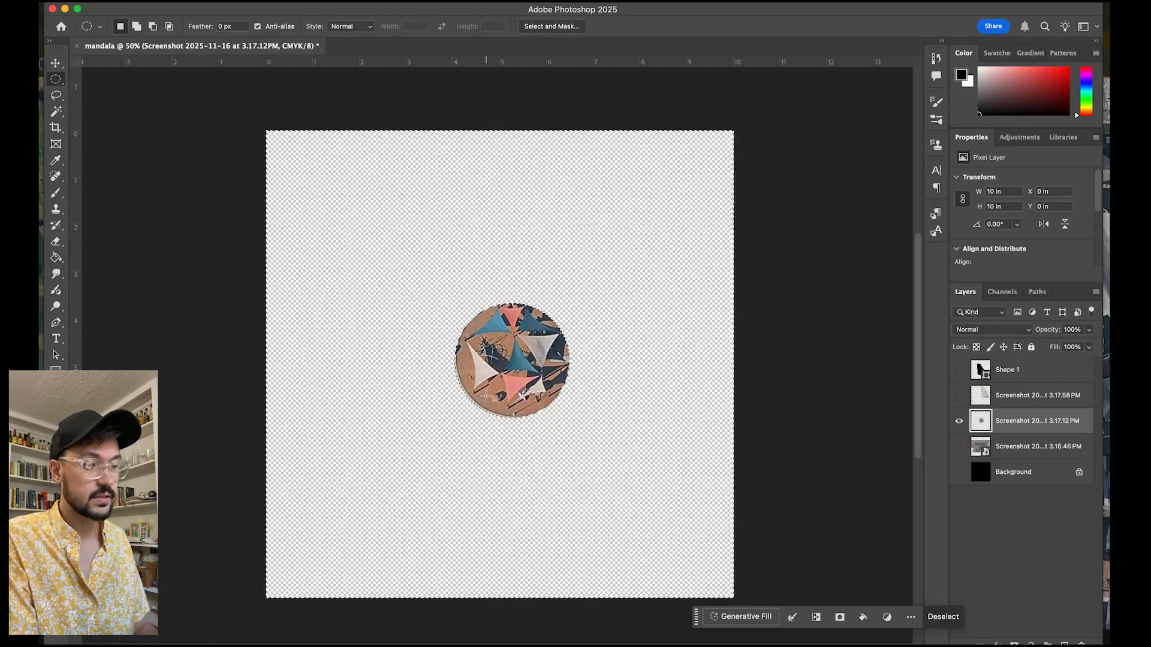
Step: Deselect the circle and move the 3.17.12 PM shade-sail layer to about X -6.45 in, Y -2.85 in
{"action": "key", "text": "super+d"}
{"action": "key", "text": "v"}
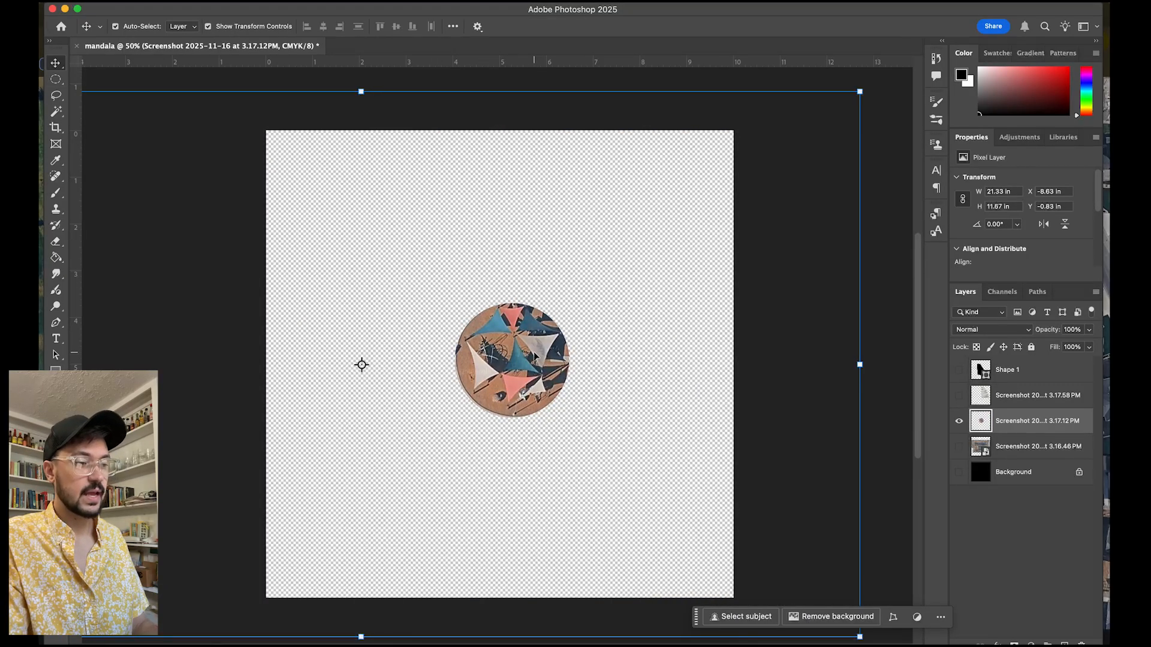
{"action": "mouse_move", "coordinate": [506, 339]}
{"action": "left_mouse_down"}
{"action": "mouse_move", "coordinate": [522, 309]}
{"action": "mouse_move", "coordinate": [539, 348]}
{"action": "mouse_move", "coordinate": [520, 351]}
{"action": "left_mouse_up"}
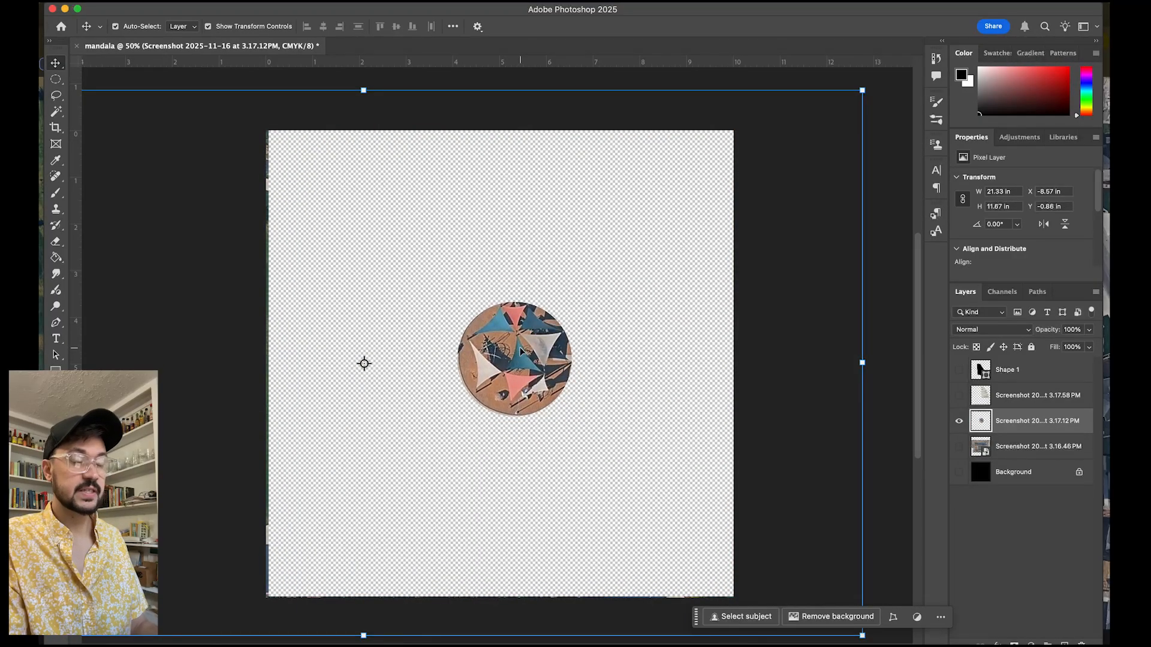
{"action": "key", "text": "super+z"}
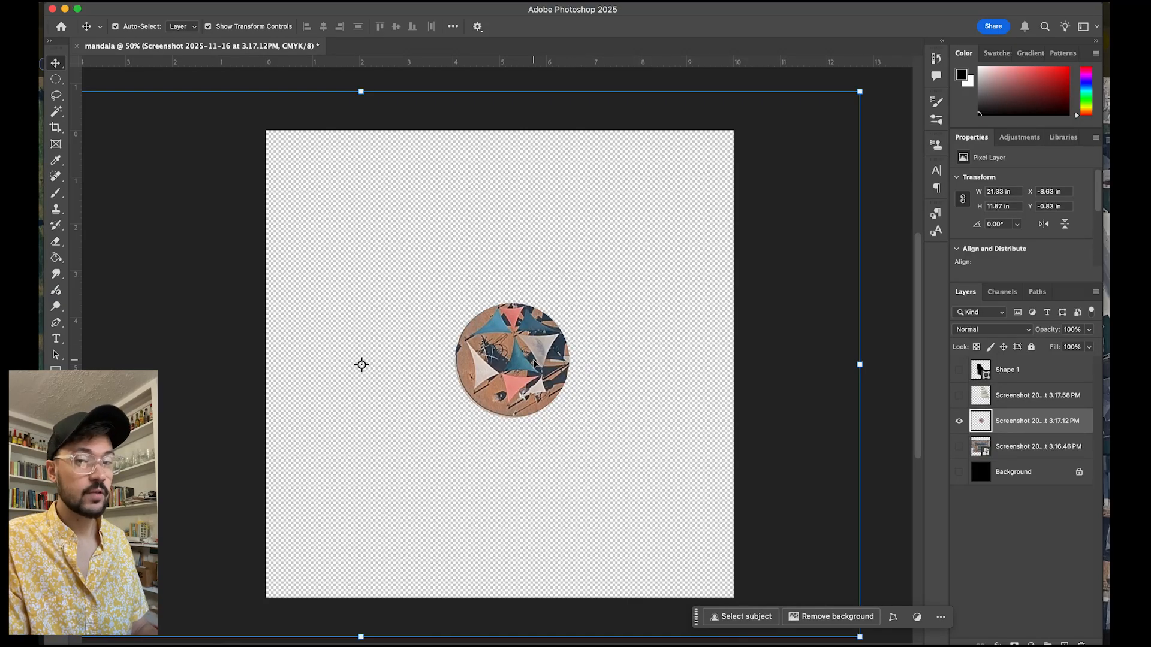
{"action": "left_click_drag", "start_coordinate": [506, 346], "coordinate": [598, 255]}
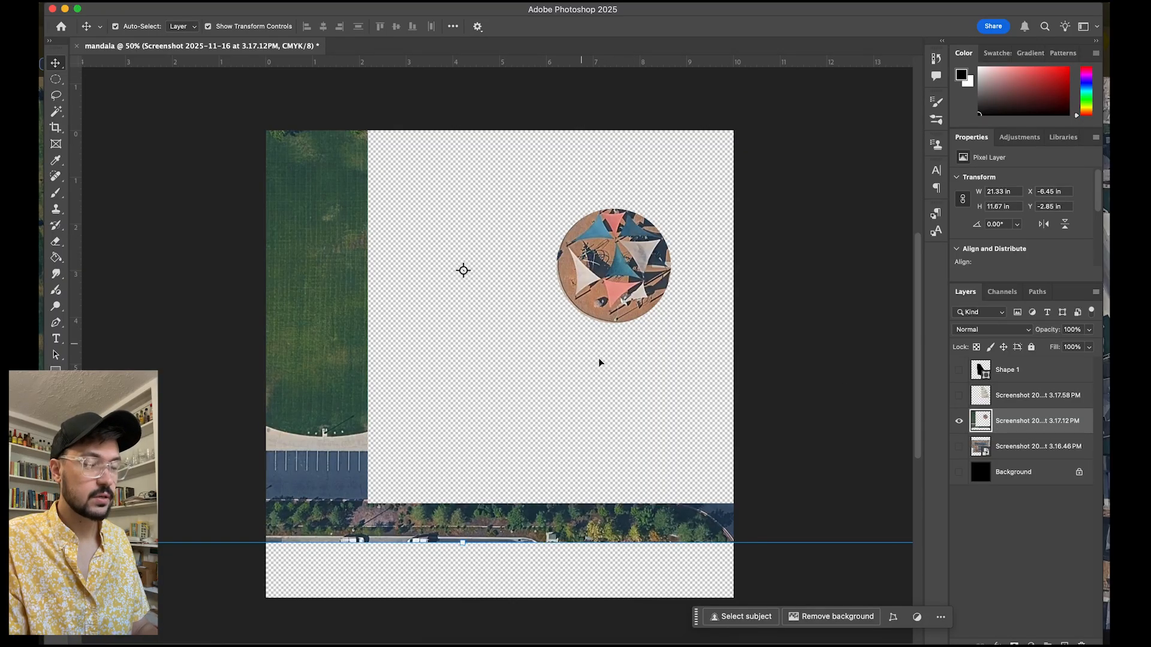
Step: Convert the shade-sail layer to a smart object and scale it to about 43%, positioned at about X 0.38 in, Y 1.6 in
{"action": "right_click", "coordinate": [999, 421]}
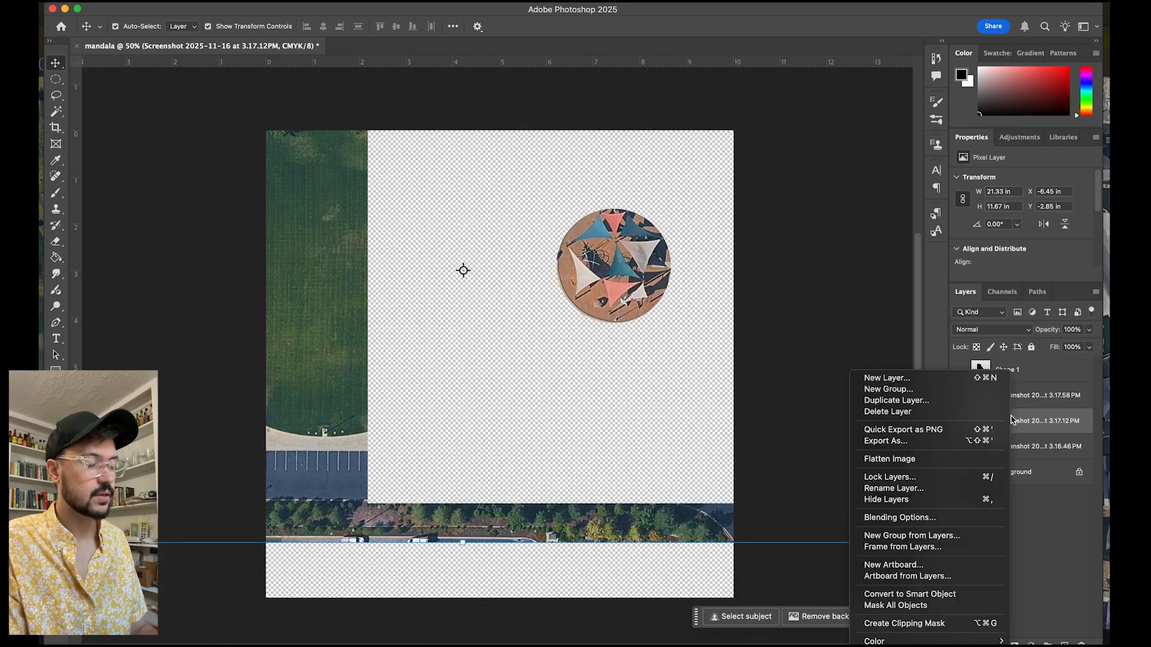
{"action": "left_click", "coordinate": [937, 594]}
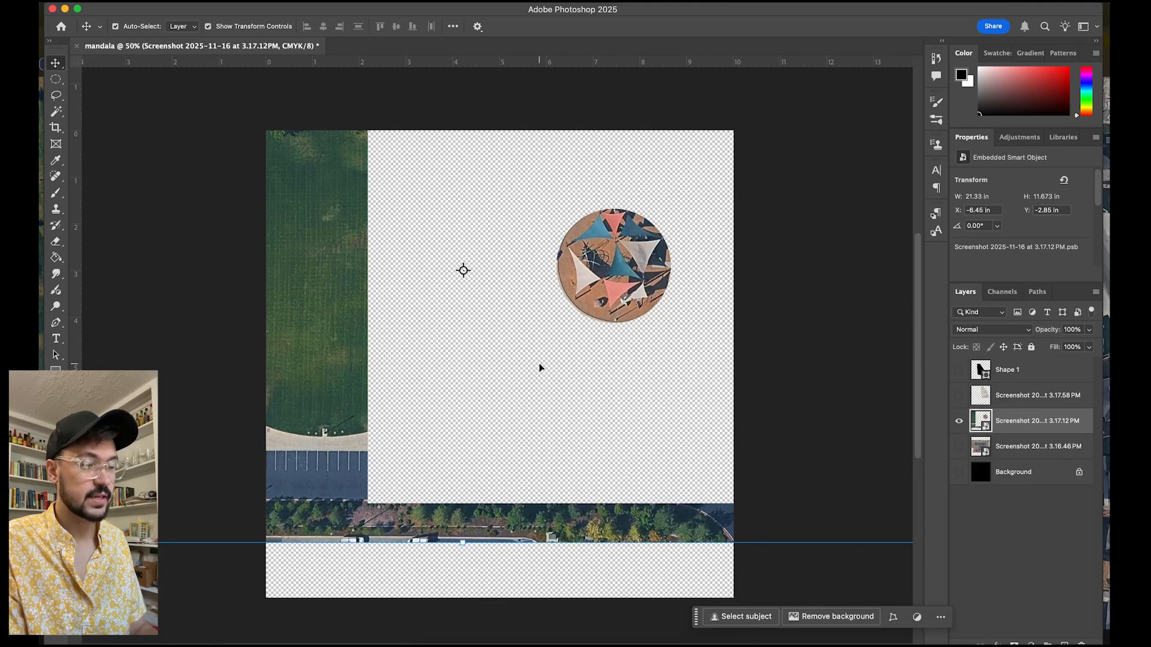
{"action": "scroll", "coordinate": [538, 363], "scroll_direction": "down", "scroll_amount": 2}
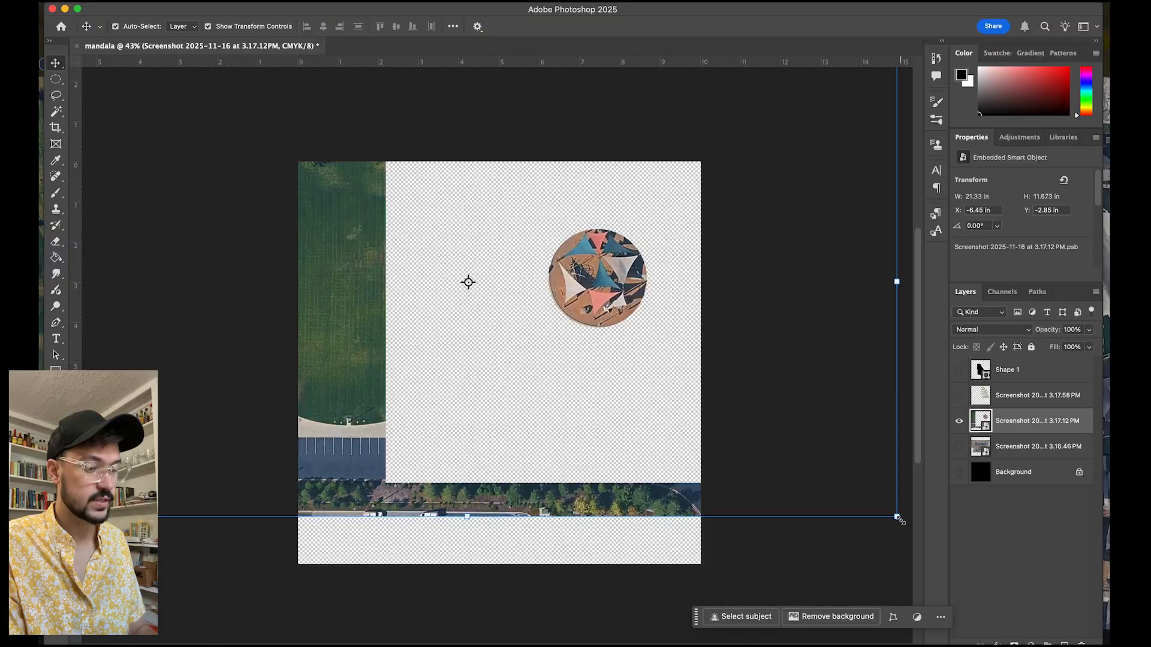
{"action": "left_click_drag", "start_coordinate": [899, 519], "coordinate": [658, 379]}
{"action": "left_click_drag", "start_coordinate": [616, 320], "coordinate": [646, 370]}
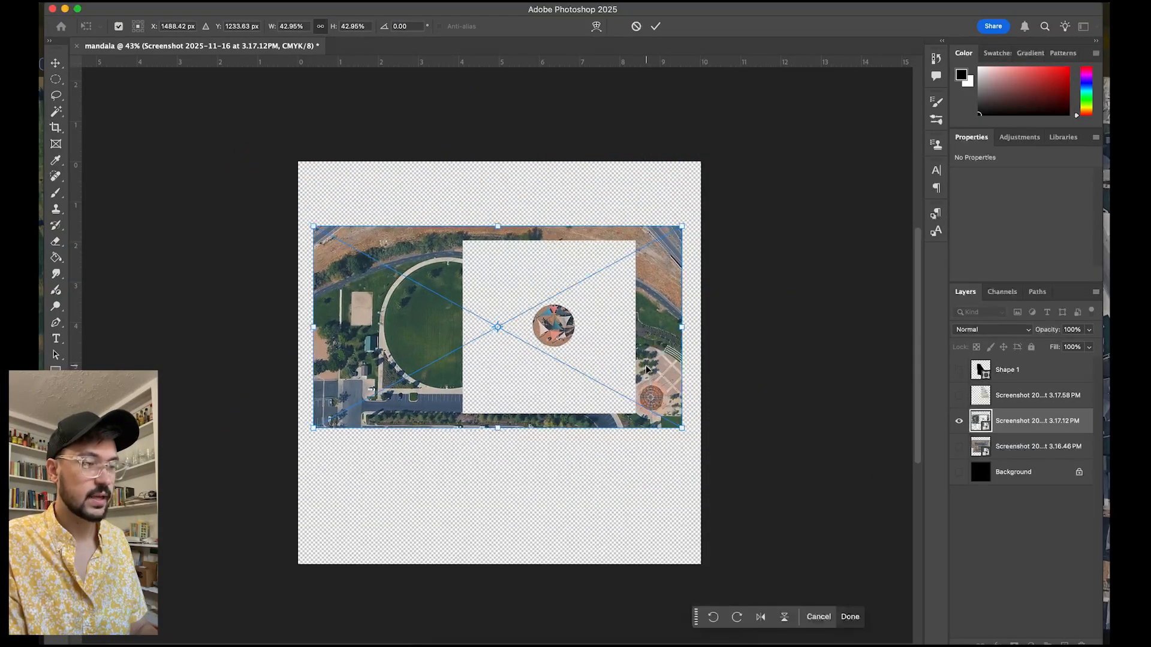
{"action": "left_click", "coordinate": [656, 26]}
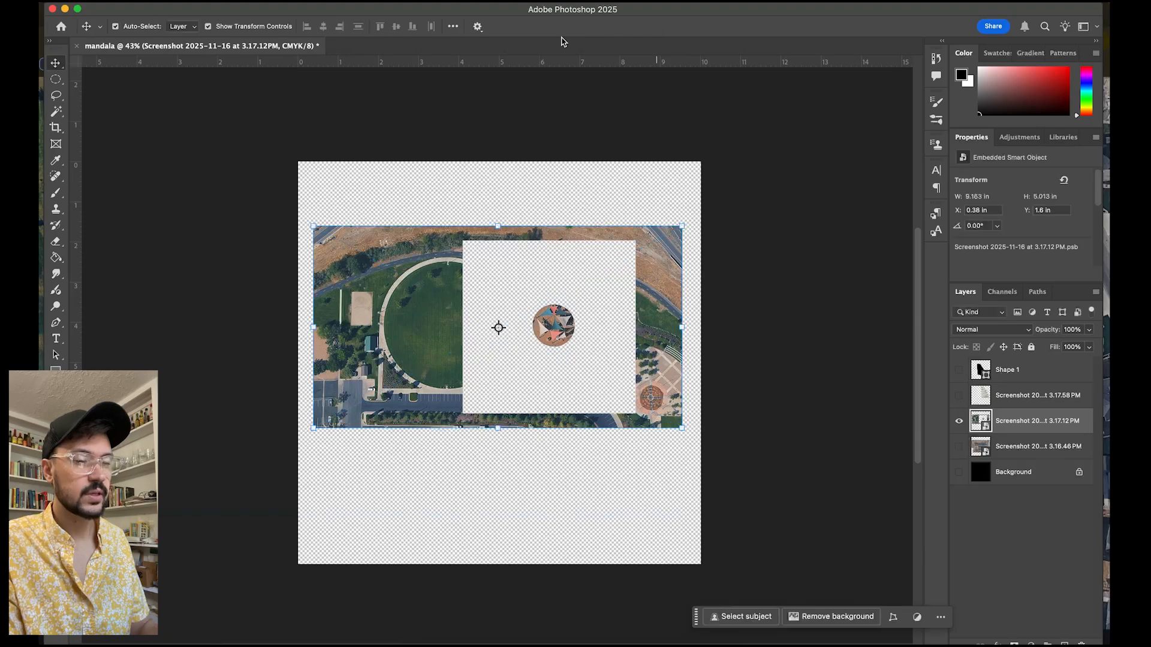
Step: Select the park image's left part with a rectangle about 4.53 × 6.39 in and rasterize the 3.17.12 PM layer
{"action": "left_click", "coordinate": [56, 80]}
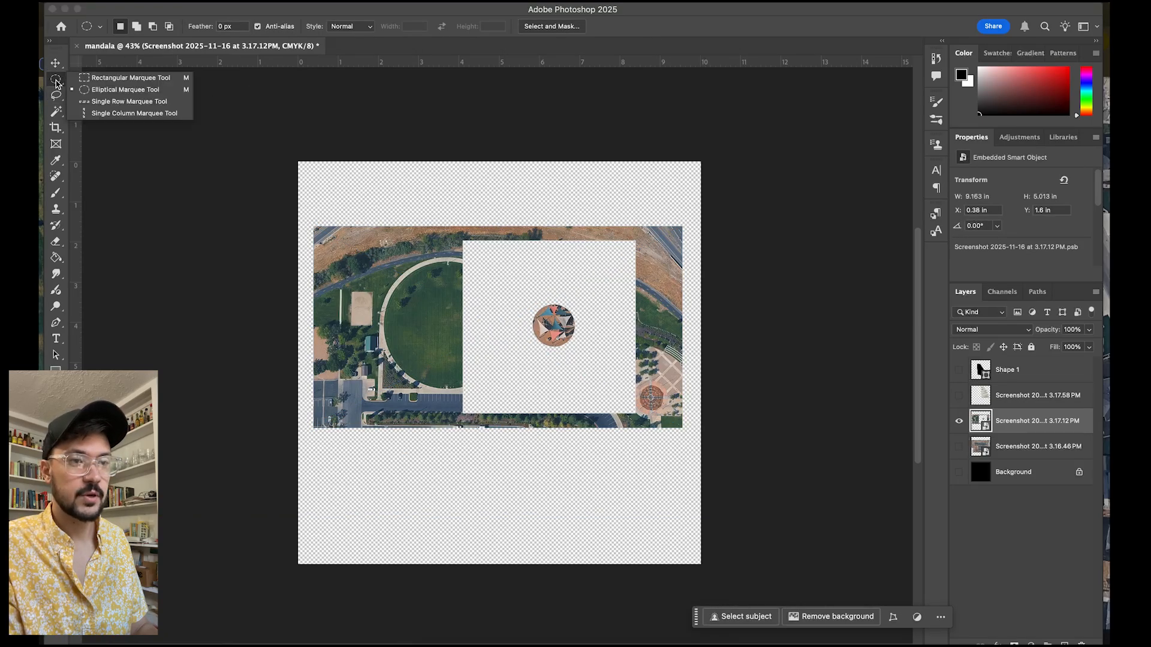
{"action": "left_click", "coordinate": [105, 78]}
{"action": "left_click_drag", "start_coordinate": [304, 204], "coordinate": [487, 460]}
{"action": "key", "text": "BackSpace"}
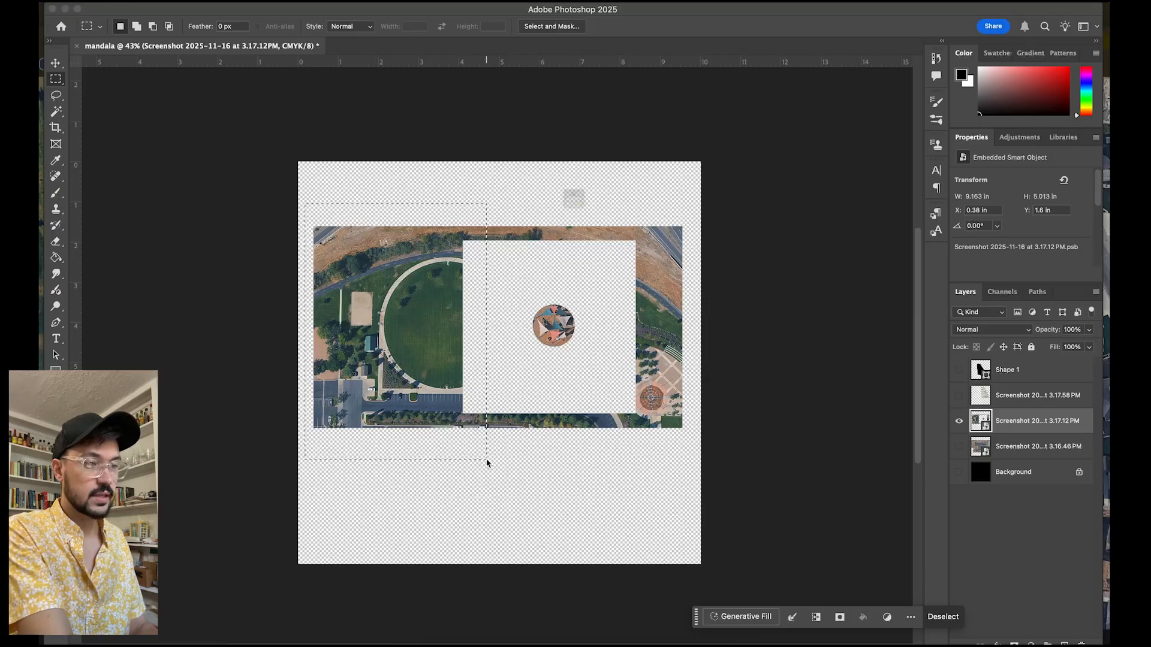
{"action": "left_click", "coordinate": [624, 251]}
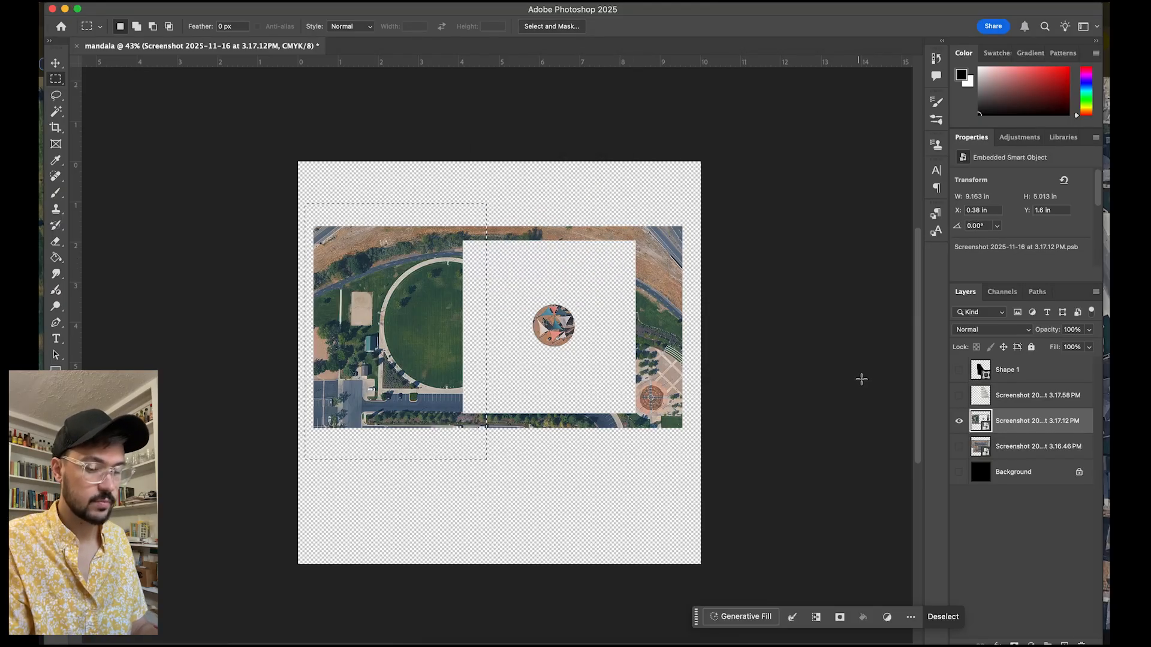
{"action": "right_click", "coordinate": [1014, 421]}
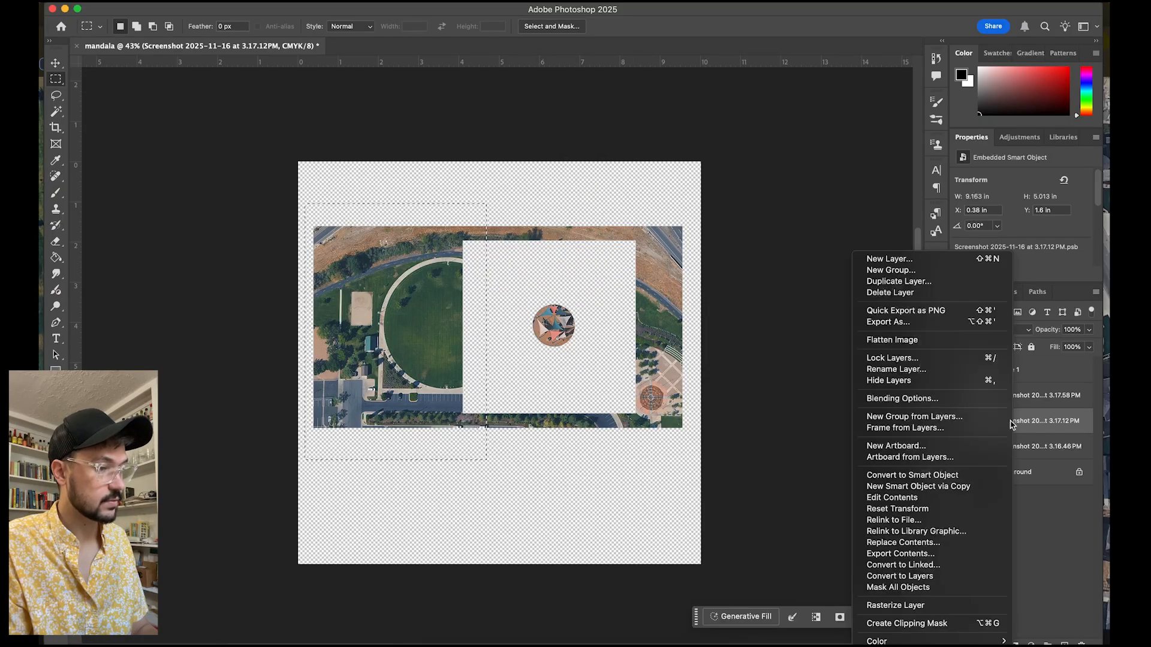
{"action": "left_click", "coordinate": [893, 606]}
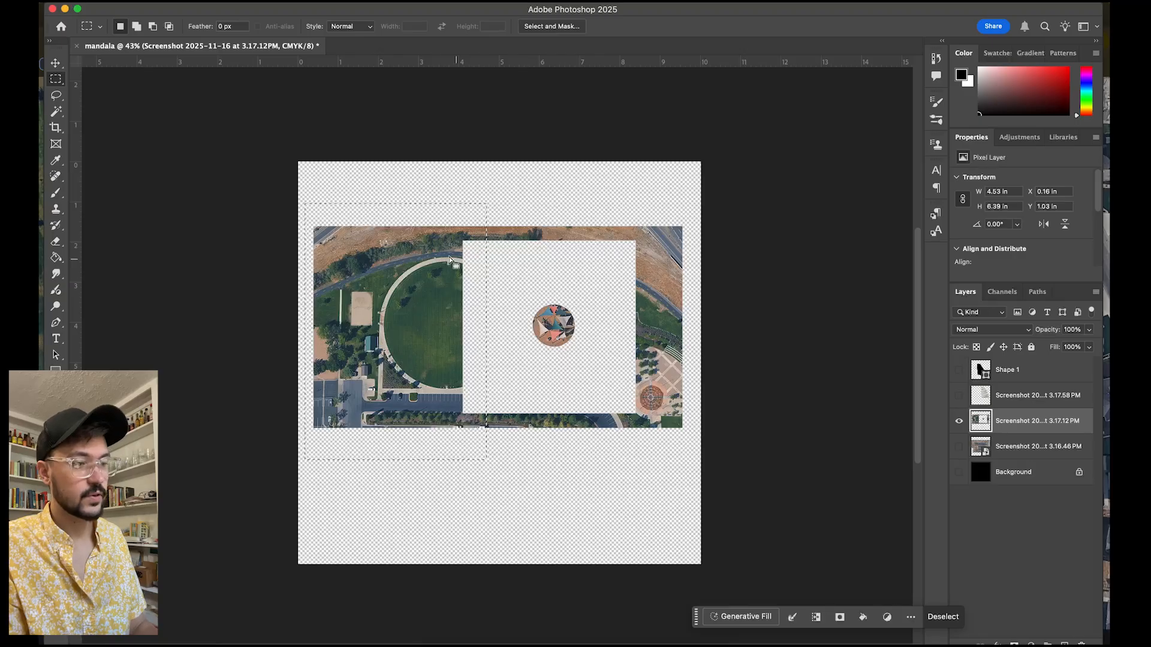
Step: Delete the leftover park imagery around the shade-sail circle with rectangular selections, and deselect
{"action": "key", "text": "BackSpace"}
{"action": "left_click_drag", "start_coordinate": [450, 184], "coordinate": [624, 482]}
{"action": "key", "text": "BackSpace"}
{"action": "key", "text": "BackSpace"}
{"action": "left_click_drag", "start_coordinate": [456, 466], "coordinate": [670, 405]}
{"action": "key", "text": "BackSpace"}
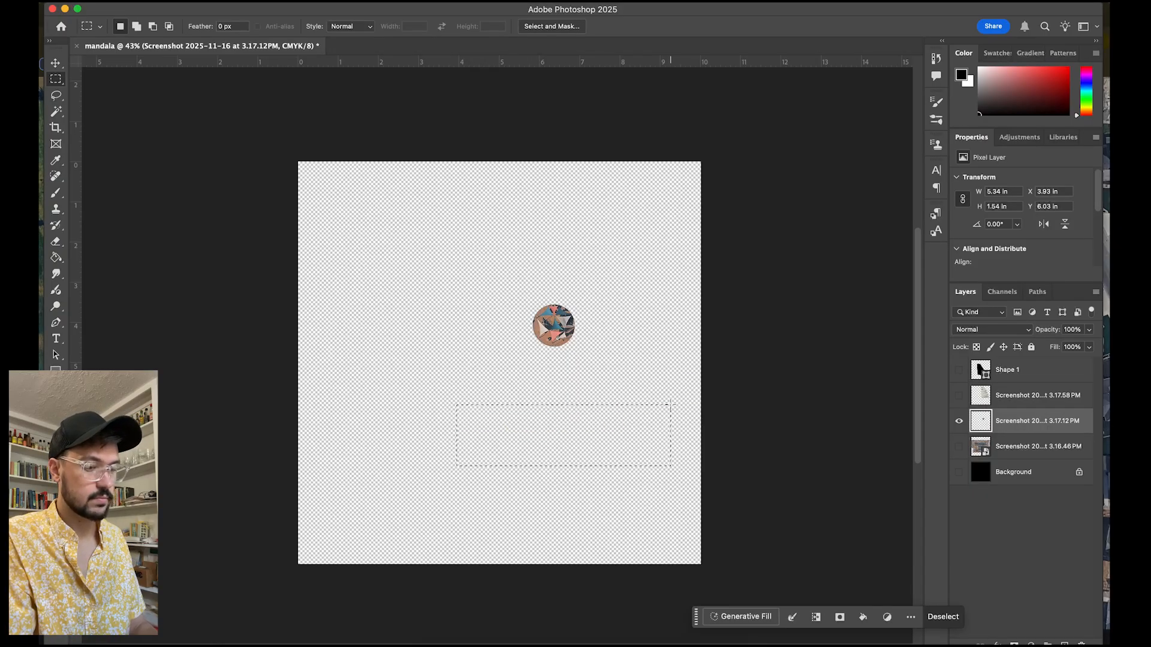
{"action": "key", "text": "super+d"}
Step: Convert the isolated shade-sail circle to a smart object and enlarge it to about 3.93 in wide near the canvas centre
{"action": "right_click", "coordinate": [1013, 423]}
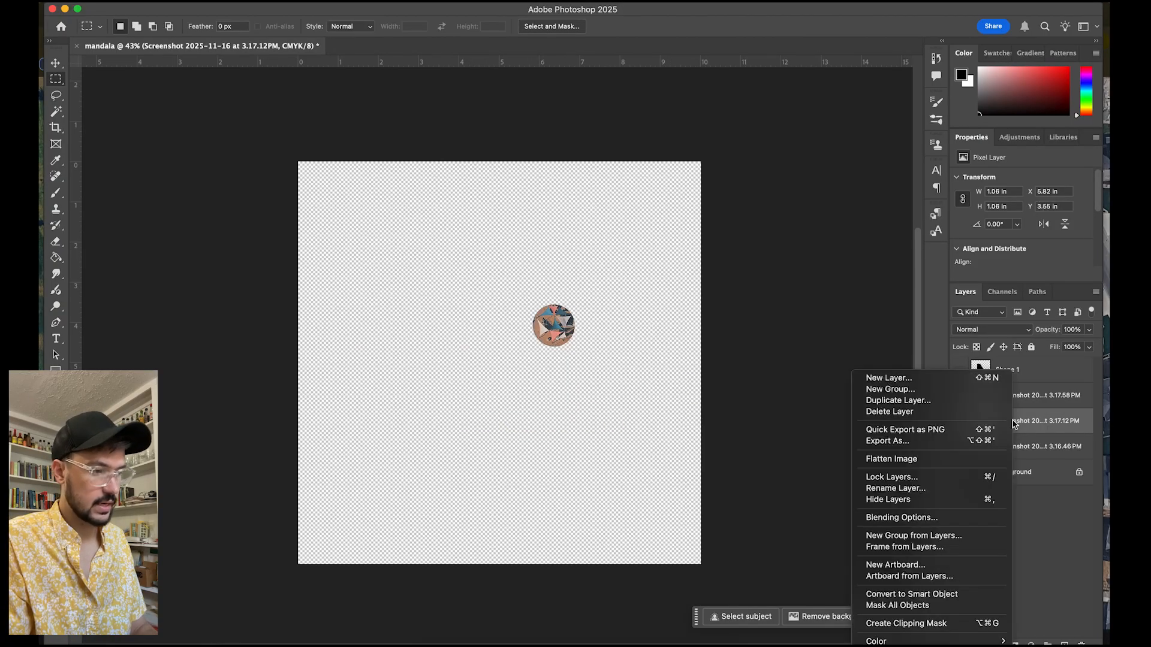
{"action": "left_click", "coordinate": [927, 594]}
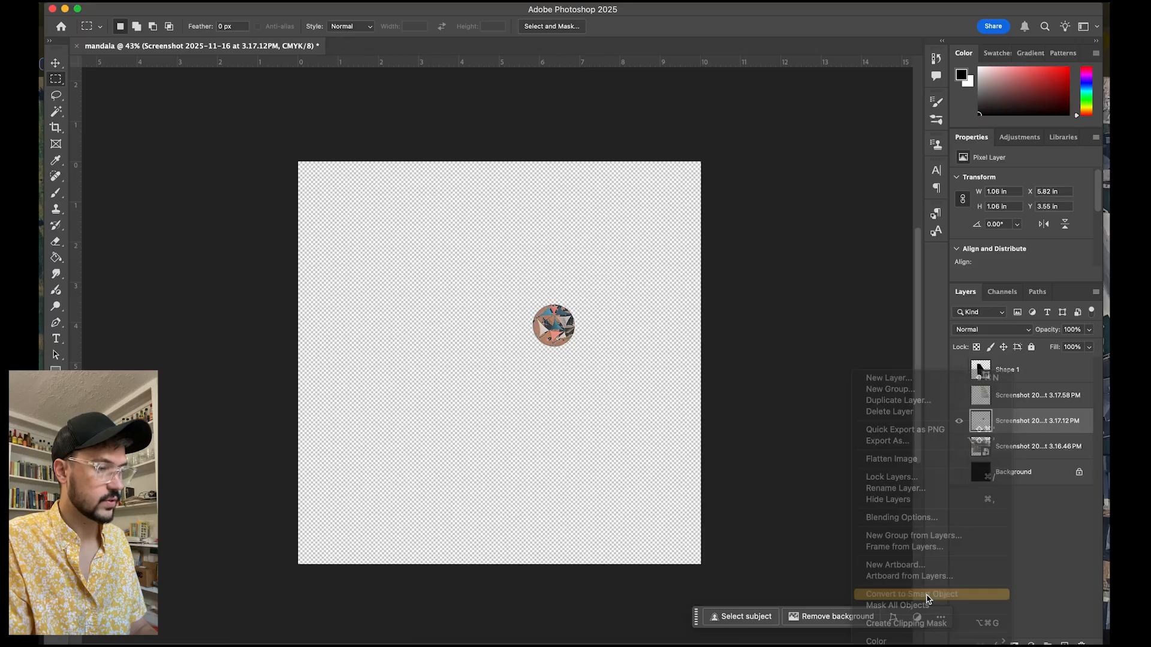
{"action": "key", "text": "super+t"}
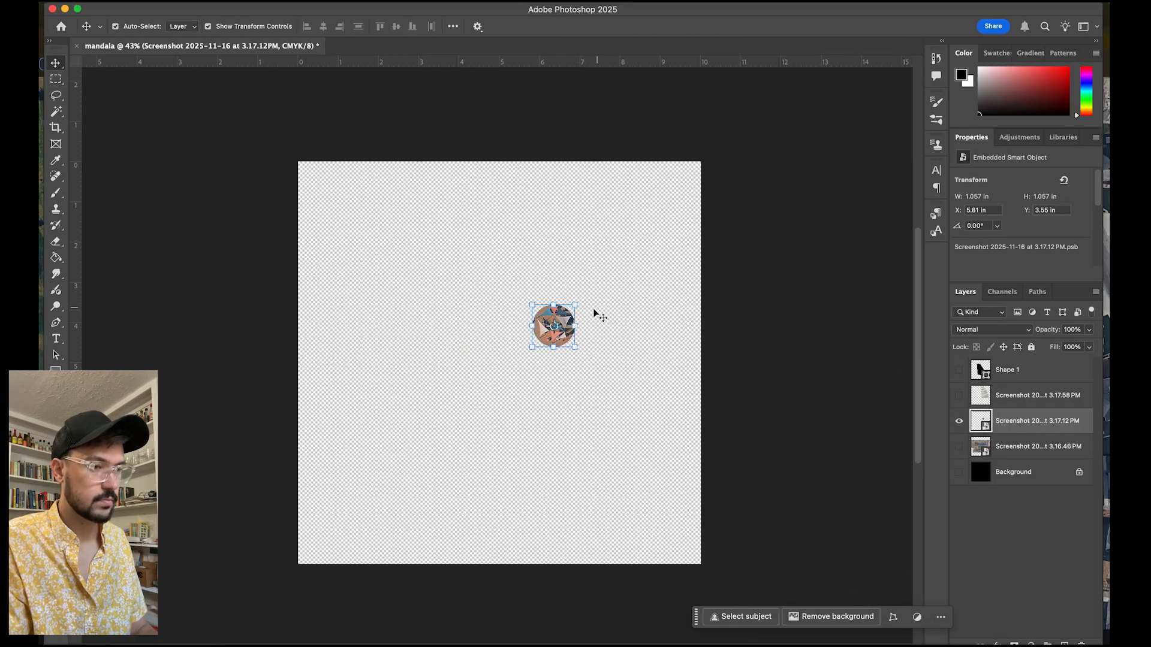
{"action": "left_click_drag", "start_coordinate": [574, 304], "coordinate": [635, 252]}
{"action": "left_click", "coordinate": [656, 26]}
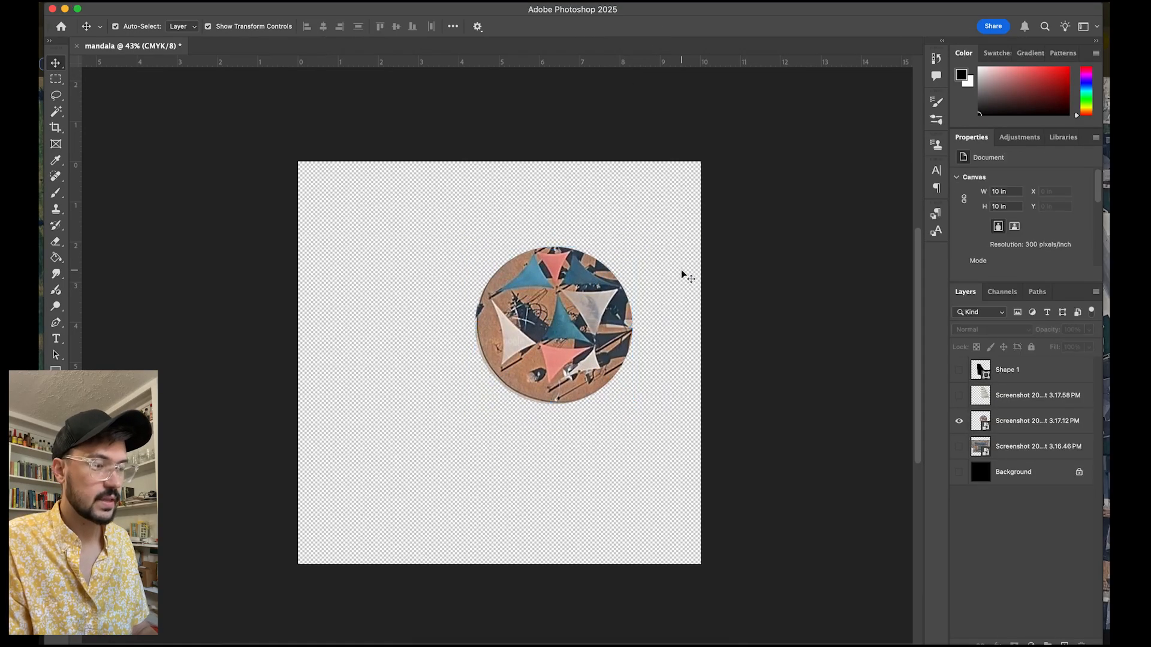
{"action": "left_click_drag", "start_coordinate": [593, 328], "coordinate": [556, 355]}
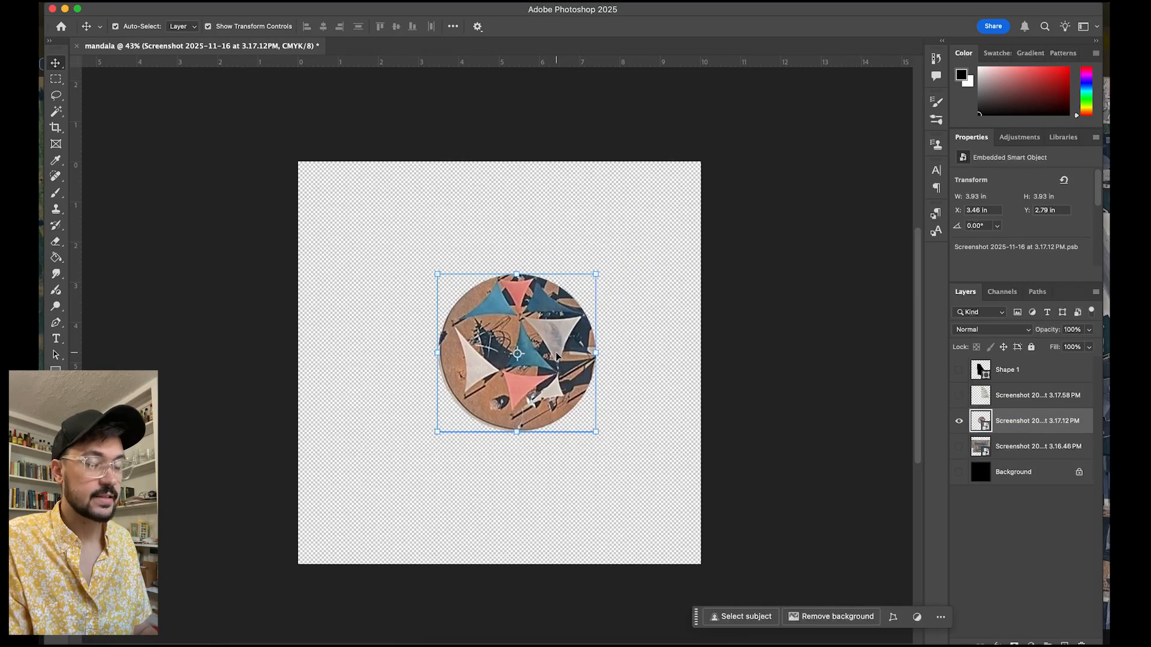
{"action": "left_click", "coordinate": [639, 340]}
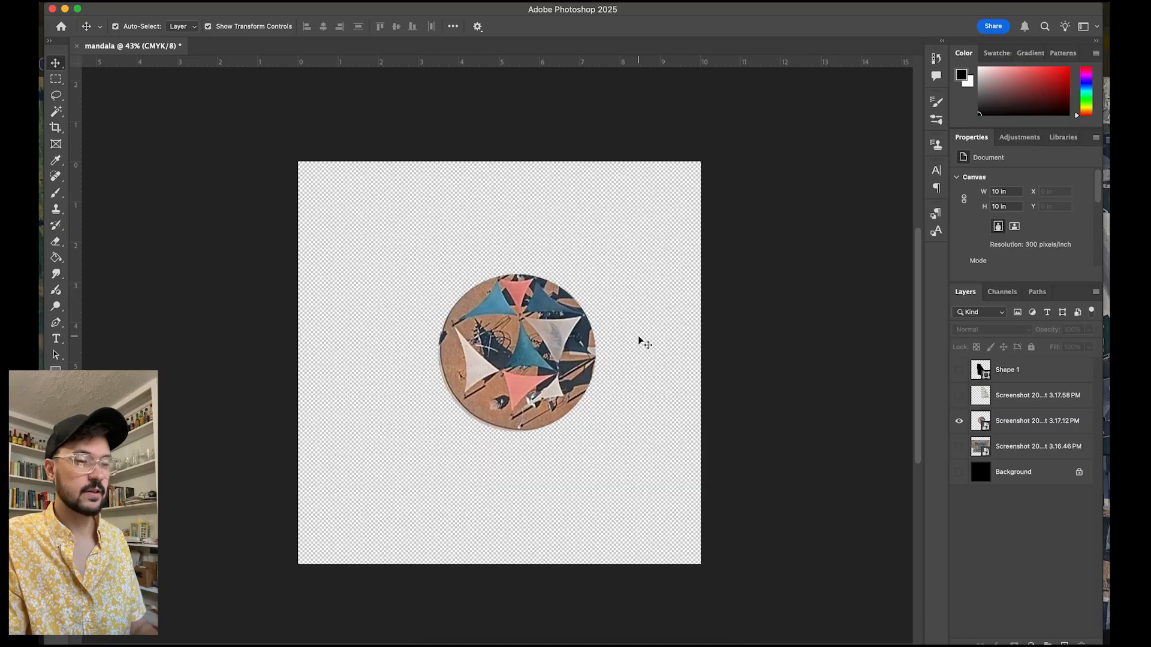
Step: Show the 3.17.58 PM parking-lot cutout and arrange it at about X 0.86 in, Y 0.29 in, with the shade-sail circle to its upper right
{"action": "left_click", "coordinate": [584, 356]}
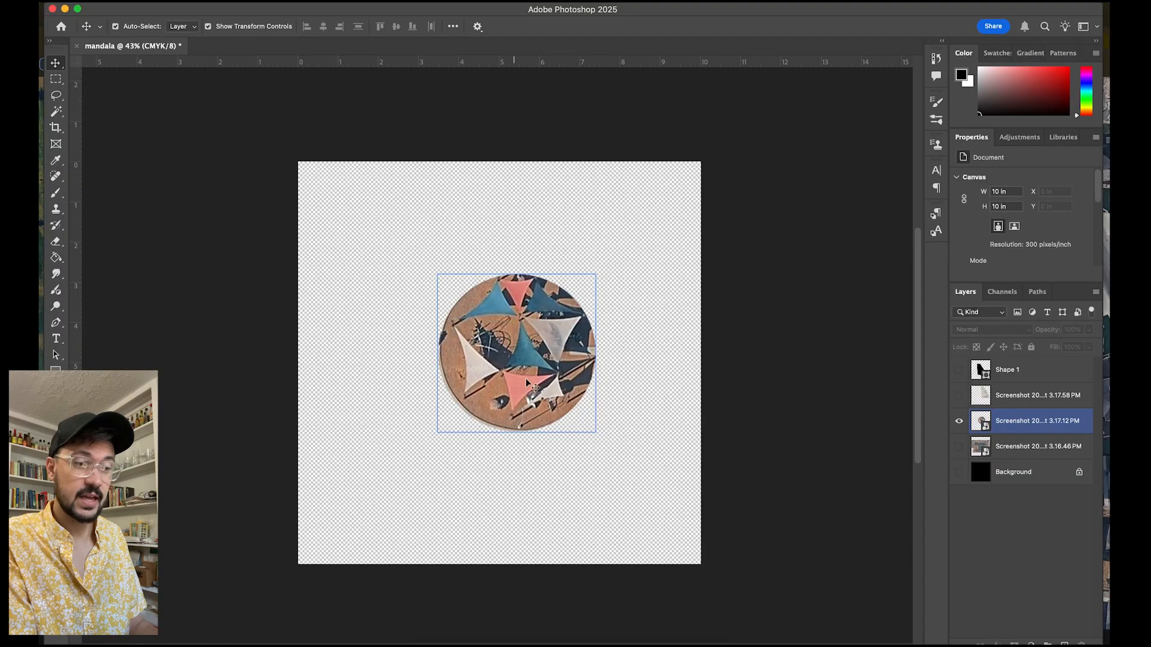
{"action": "left_click_drag", "start_coordinate": [542, 350], "coordinate": [589, 323]}
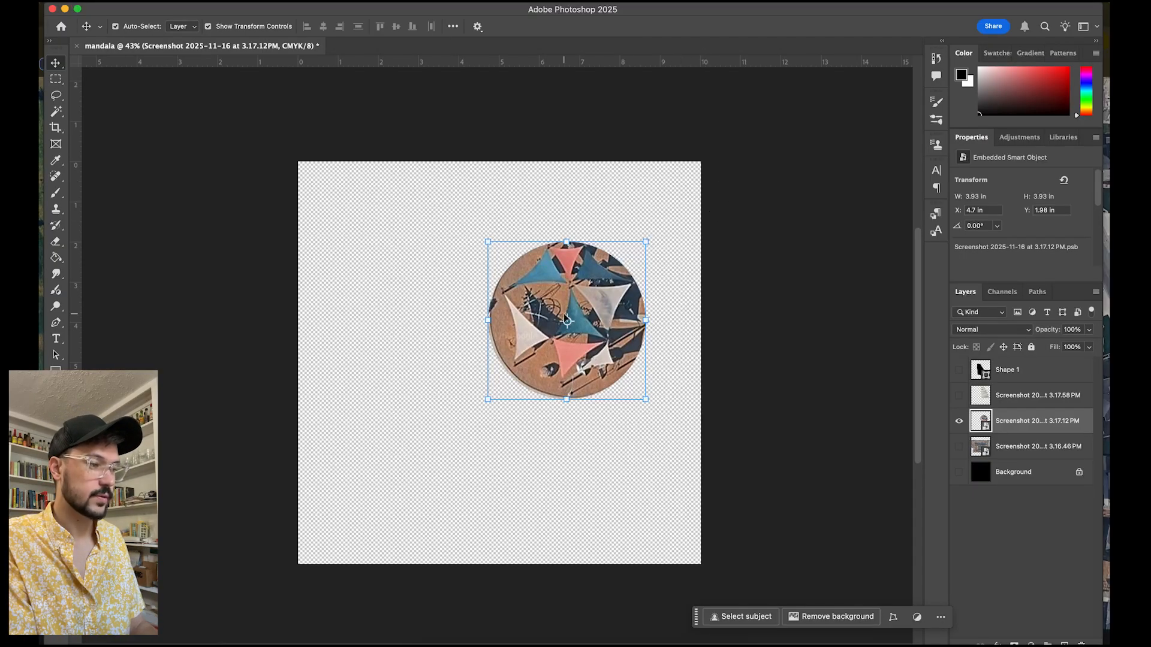
{"action": "left_click", "coordinate": [959, 398]}
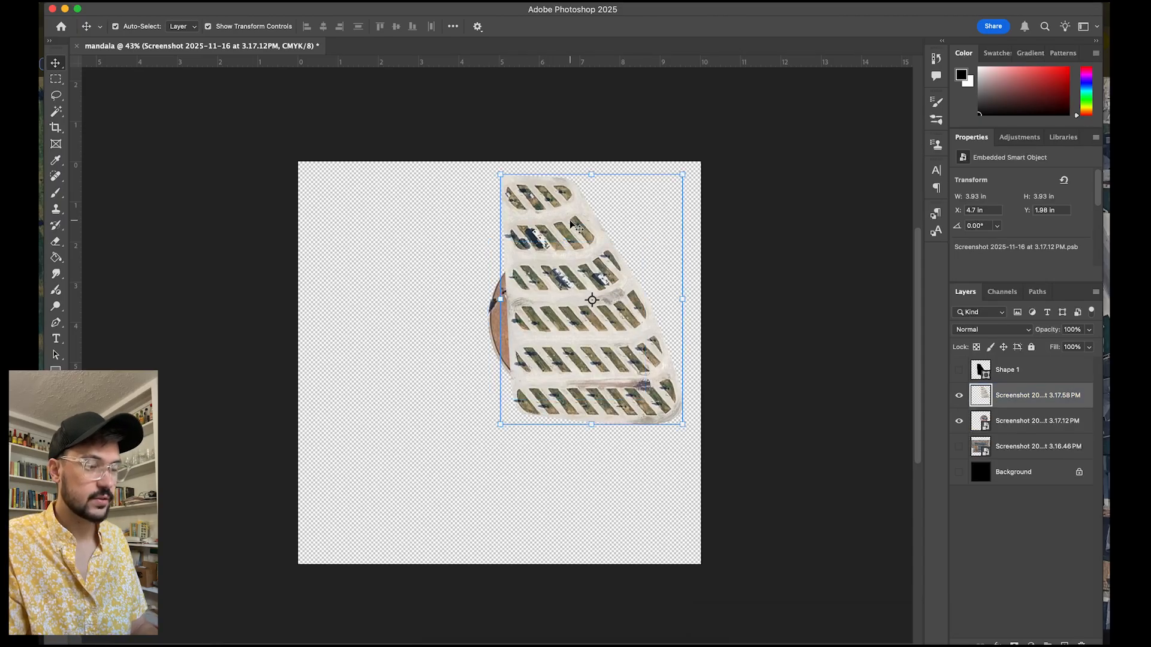
{"action": "left_click_drag", "start_coordinate": [590, 299], "coordinate": [411, 288]}
{"action": "left_click", "coordinate": [567, 294]}
{"action": "left_click_drag", "start_coordinate": [567, 294], "coordinate": [593, 244]}
{"action": "left_click_drag", "start_coordinate": [415, 290], "coordinate": [427, 299]}
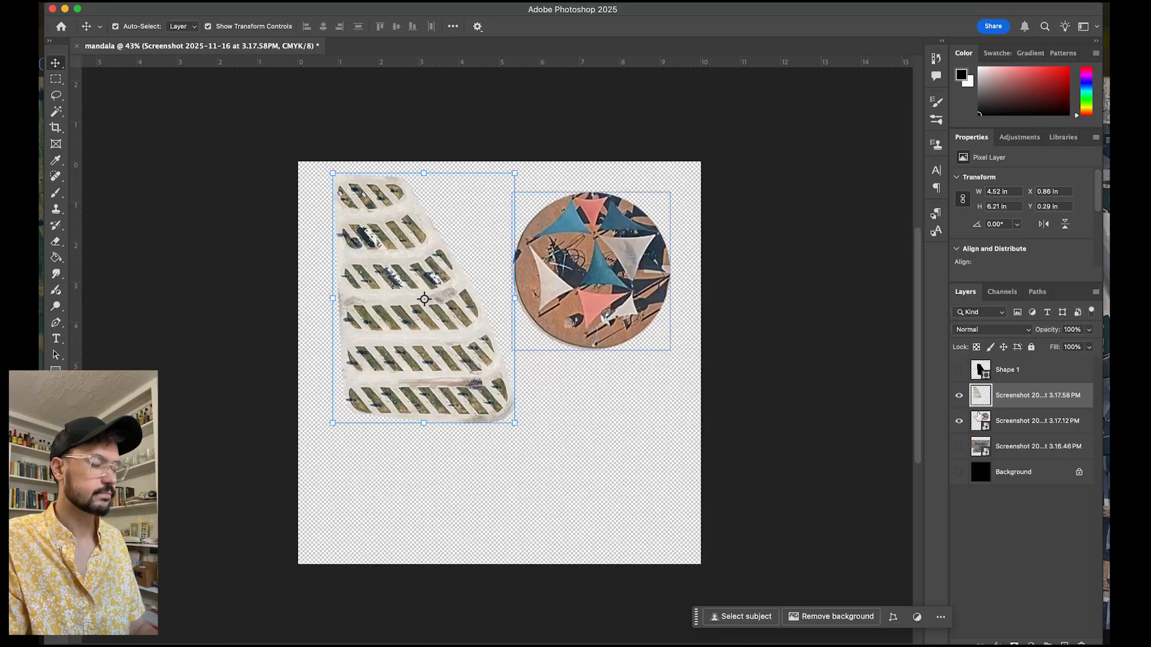
Step: Show only the 3.16.46 PM solar-field screenshot layer and rasterize it
{"action": "left_click_drag", "start_coordinate": [960, 397], "coordinate": [961, 432]}
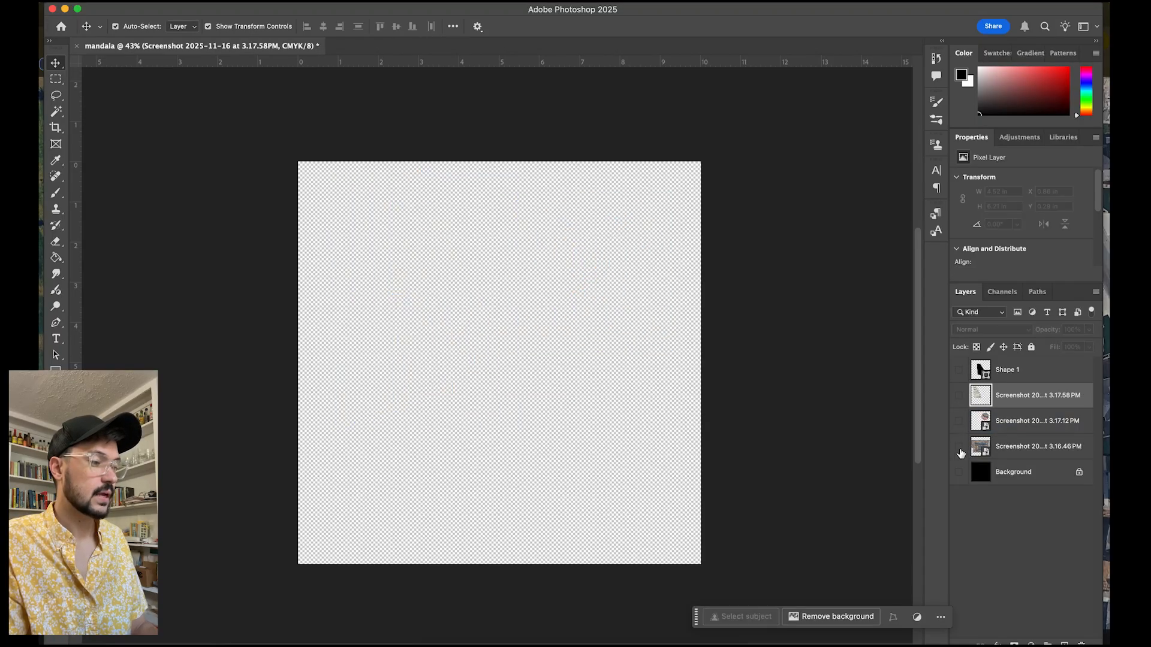
{"action": "left_click", "coordinate": [960, 449]}
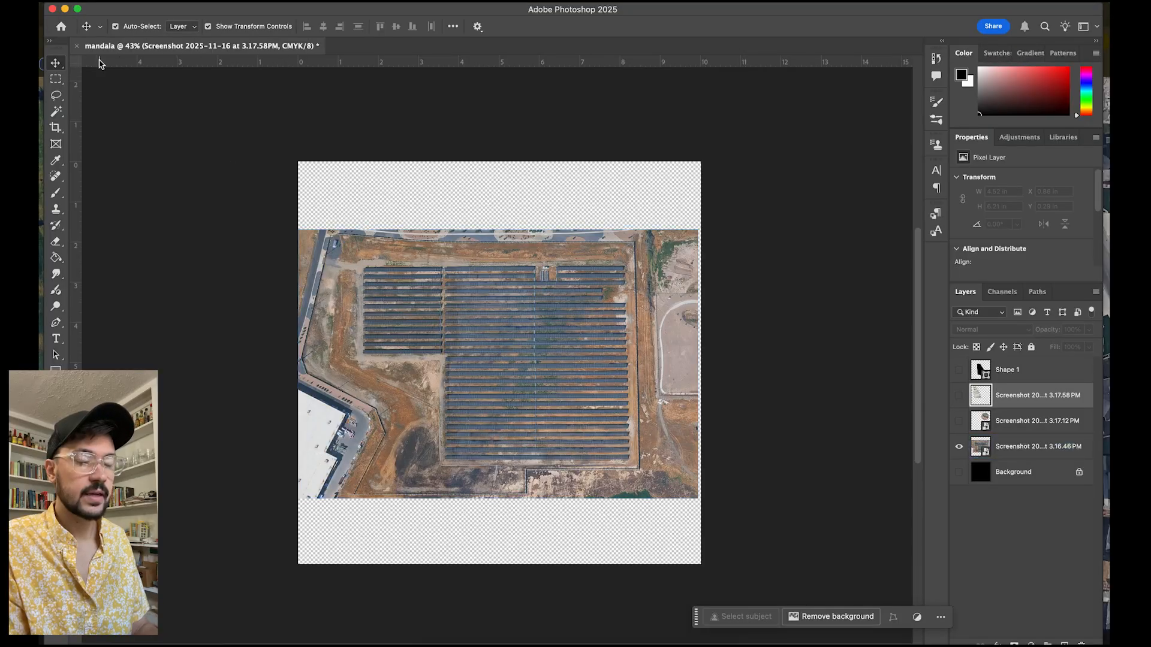
{"action": "key", "text": "p"}
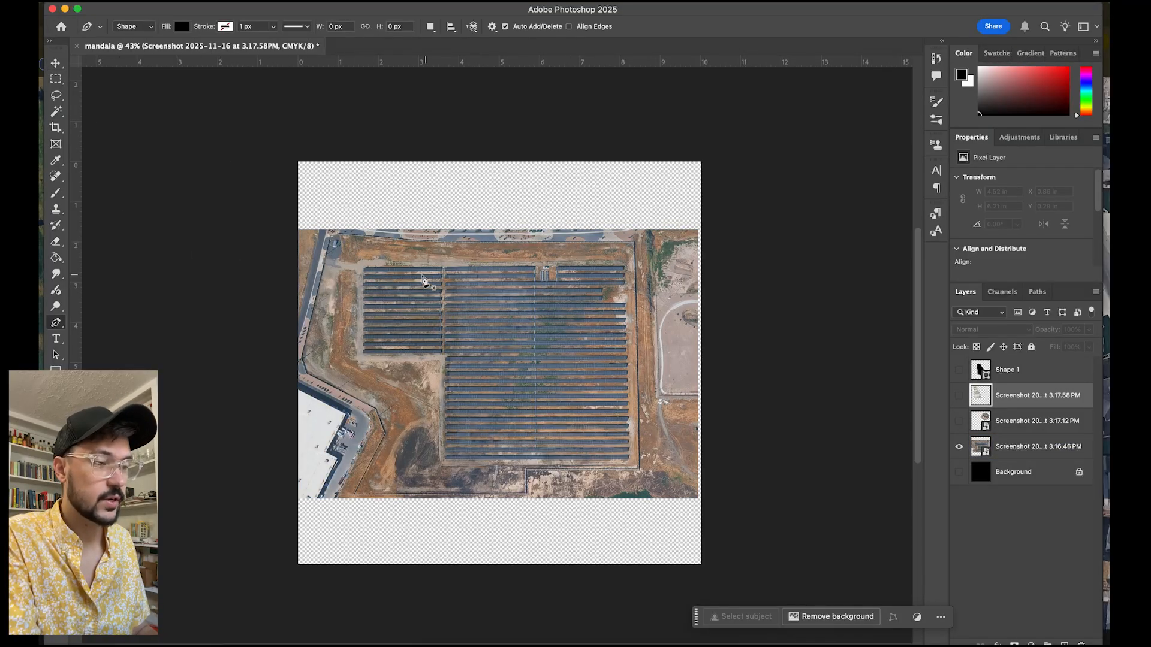
{"action": "left_click", "coordinate": [1020, 453]}
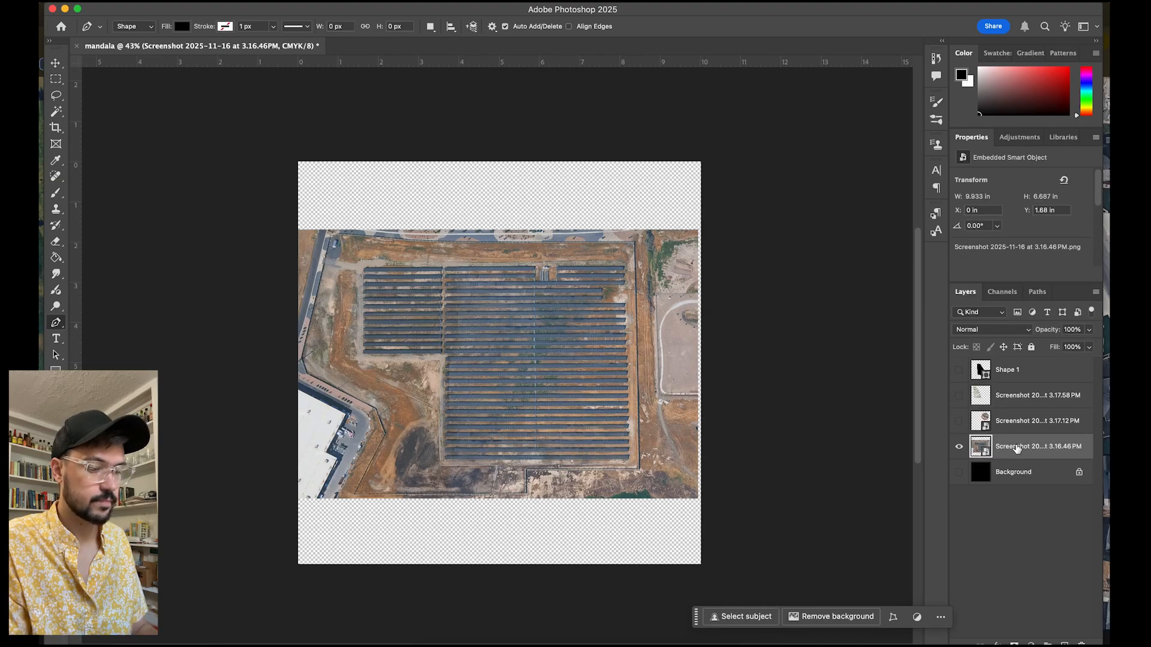
{"action": "right_click", "coordinate": [1017, 448]}
{"action": "left_click", "coordinate": [937, 602]}
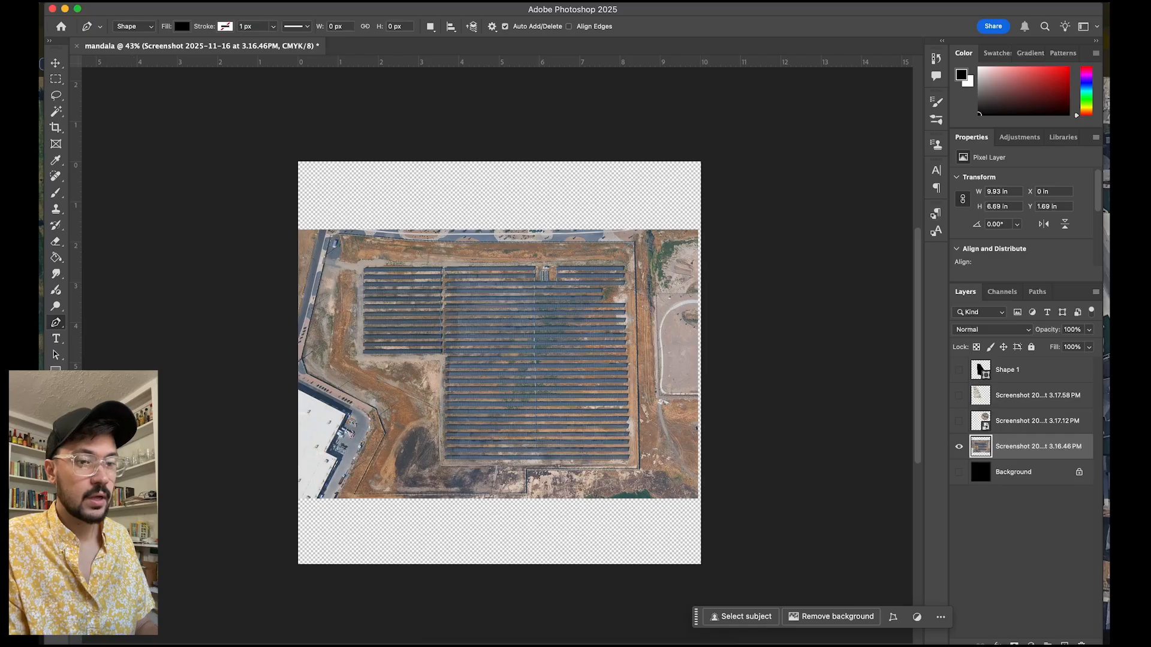
Step: Set the Pen tool's shape fill to none and its stroke to black
{"action": "left_click", "coordinate": [182, 26]}
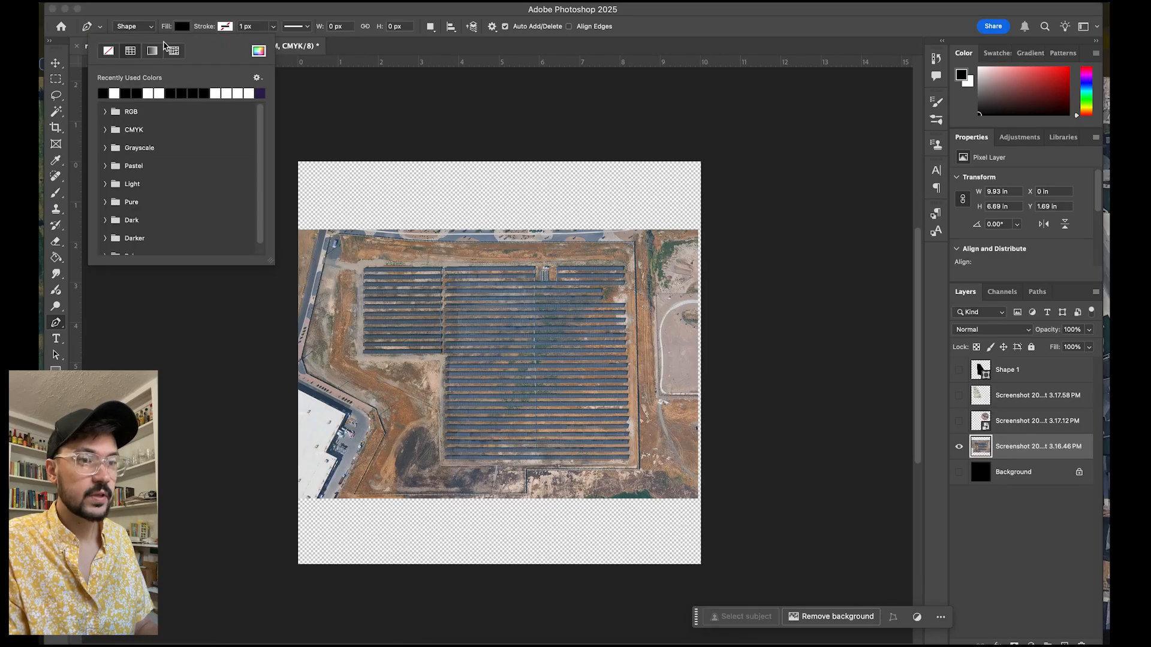
{"action": "left_click", "coordinate": [108, 50]}
{"action": "left_click", "coordinate": [202, 17]}
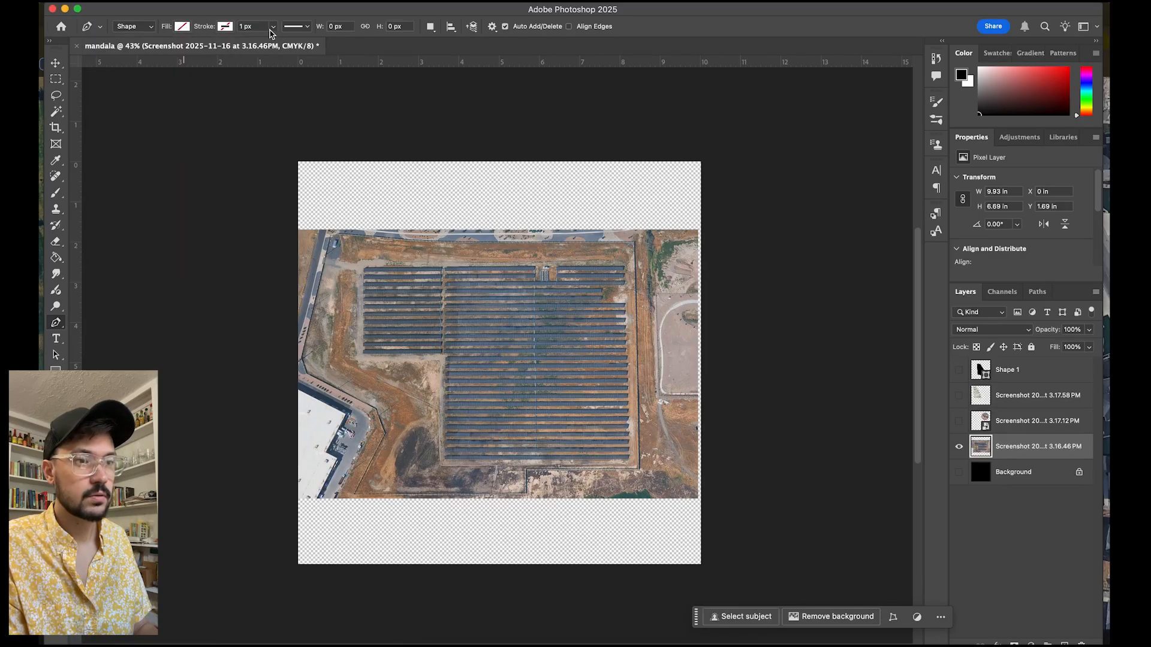
{"action": "left_click", "coordinate": [227, 27]}
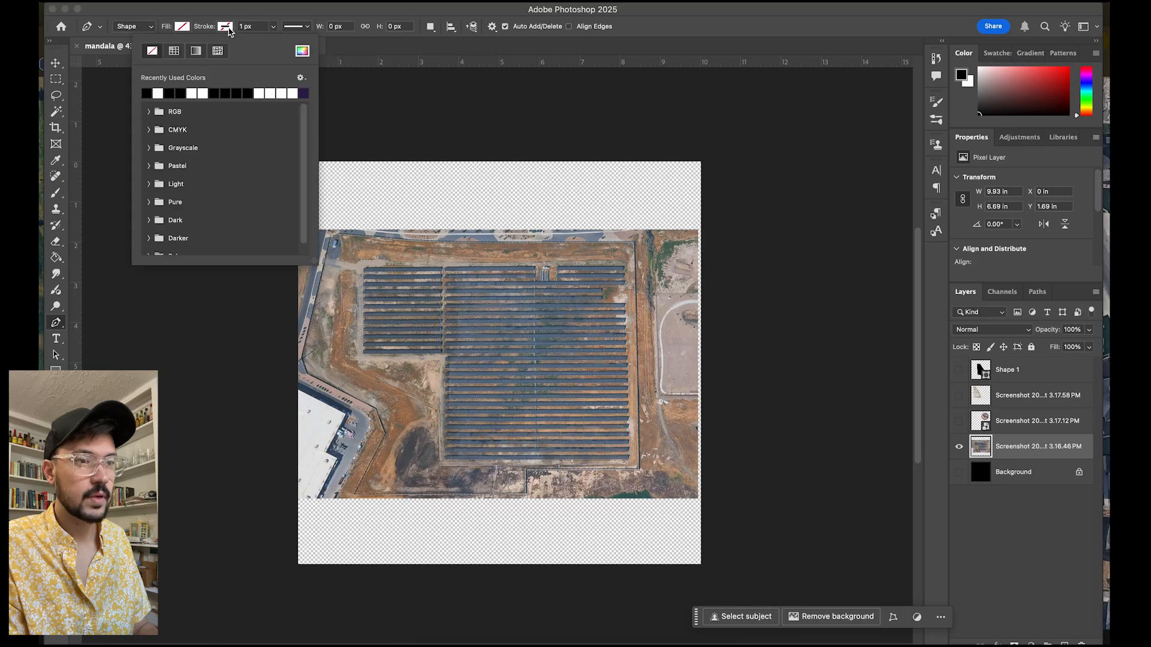
{"action": "left_click", "coordinate": [150, 93]}
{"action": "left_click", "coordinate": [228, 8]}
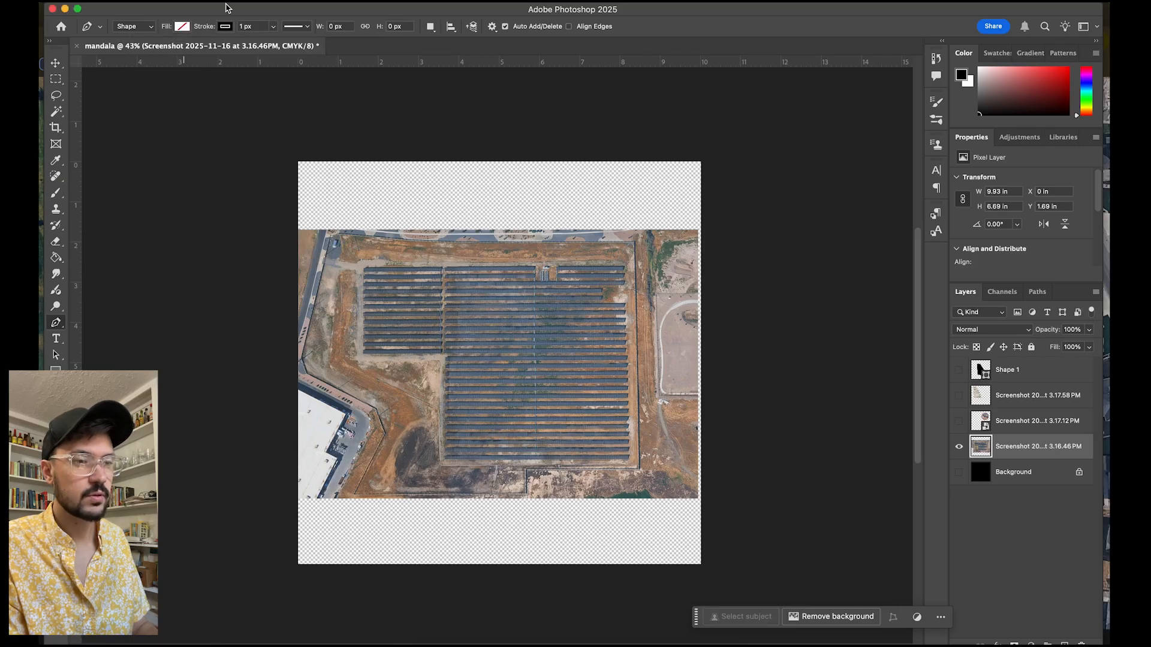
Step: Trace a closed L-shaped Pen outline around the edge of the solar field
{"action": "left_click", "coordinate": [360, 263]}
{"action": "left_click", "coordinate": [629, 262]}
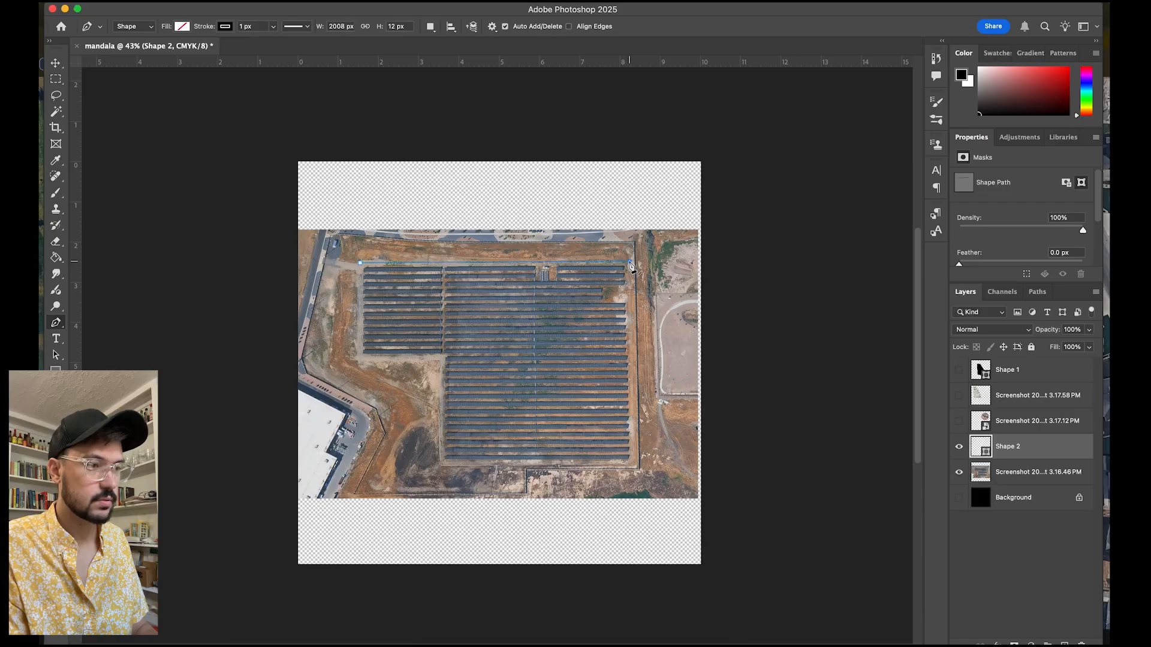
{"action": "left_click", "coordinate": [633, 464]}
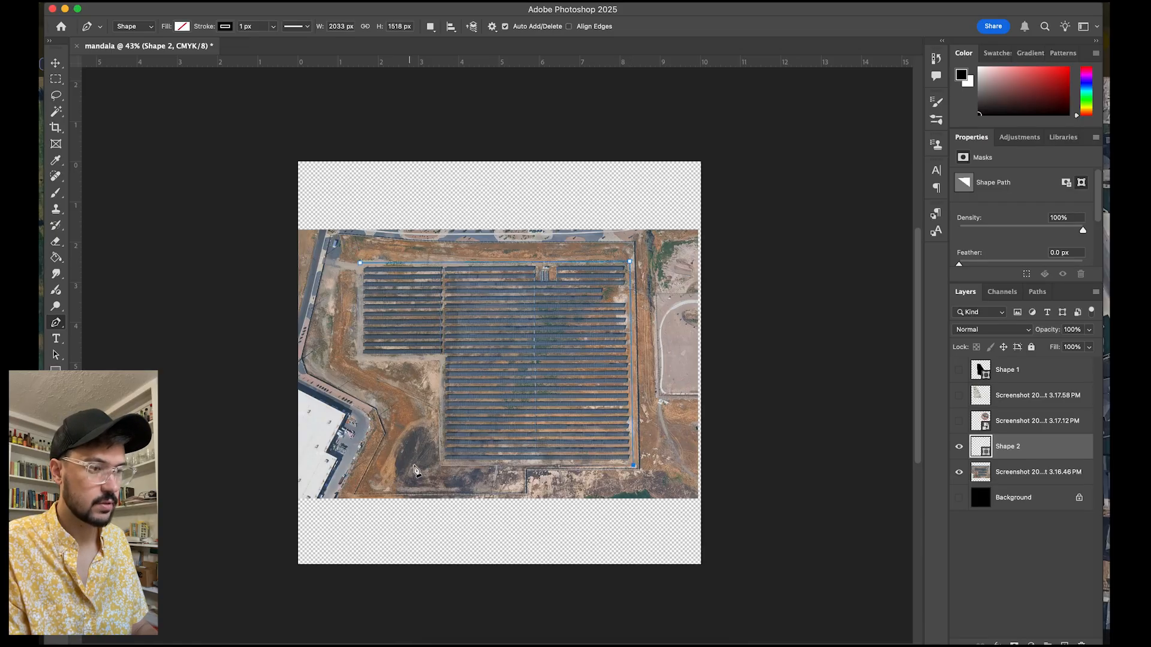
{"action": "left_click", "coordinate": [441, 465]}
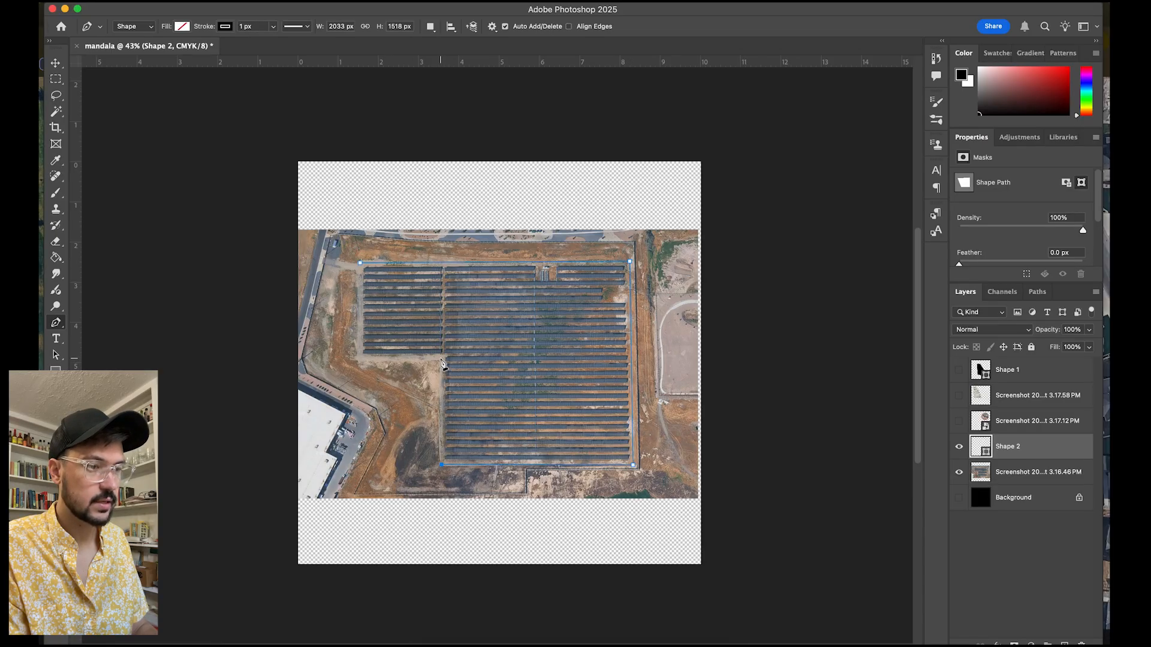
{"action": "left_click", "coordinate": [441, 360]}
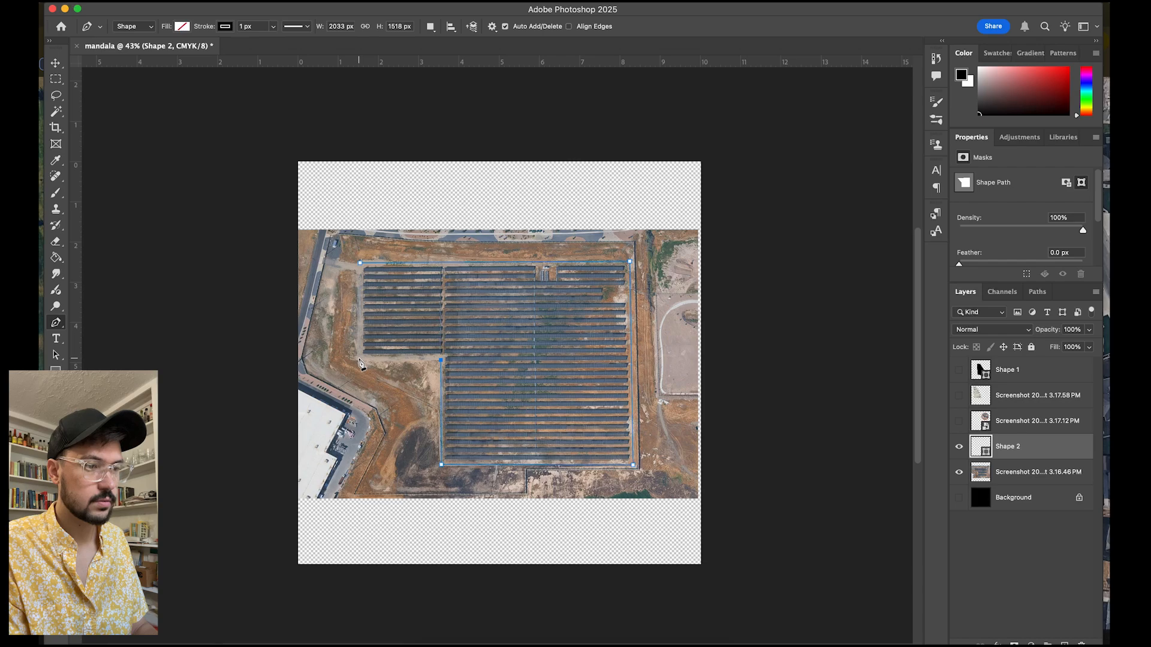
{"action": "left_click", "coordinate": [359, 359]}
{"action": "left_click", "coordinate": [360, 263]}
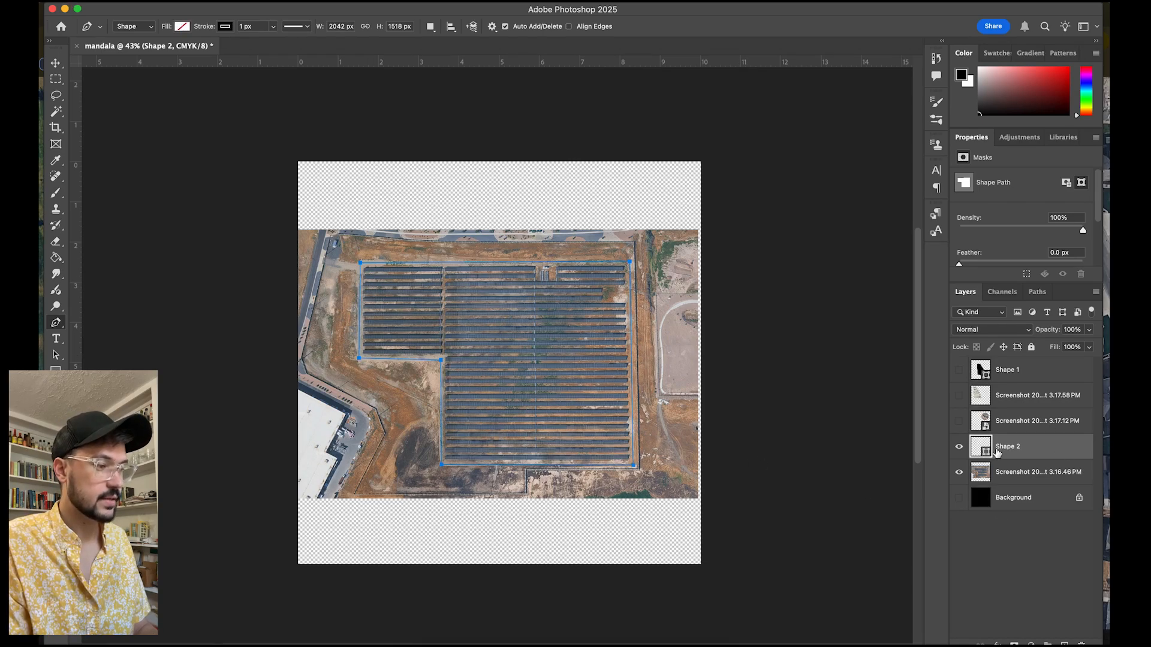
Step: Turn the solar-field outline into a new anti-aliased selection with a feather radius of 0 pixels
{"action": "left_click", "coordinate": [1025, 473]}
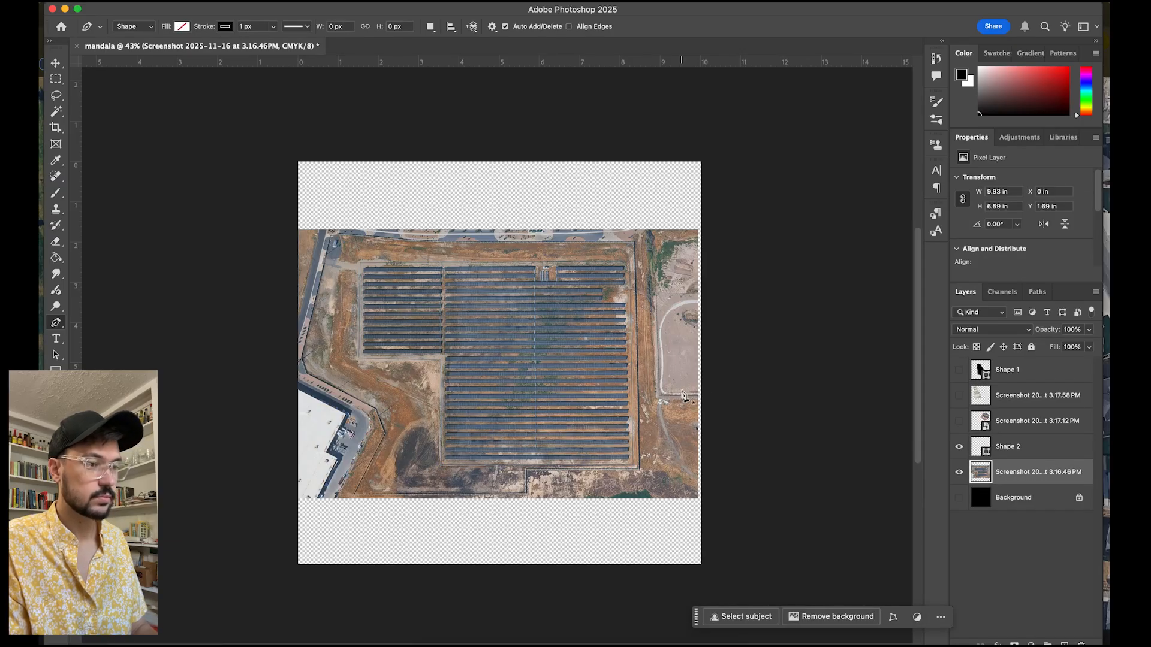
{"action": "left_click", "coordinate": [1014, 446]}
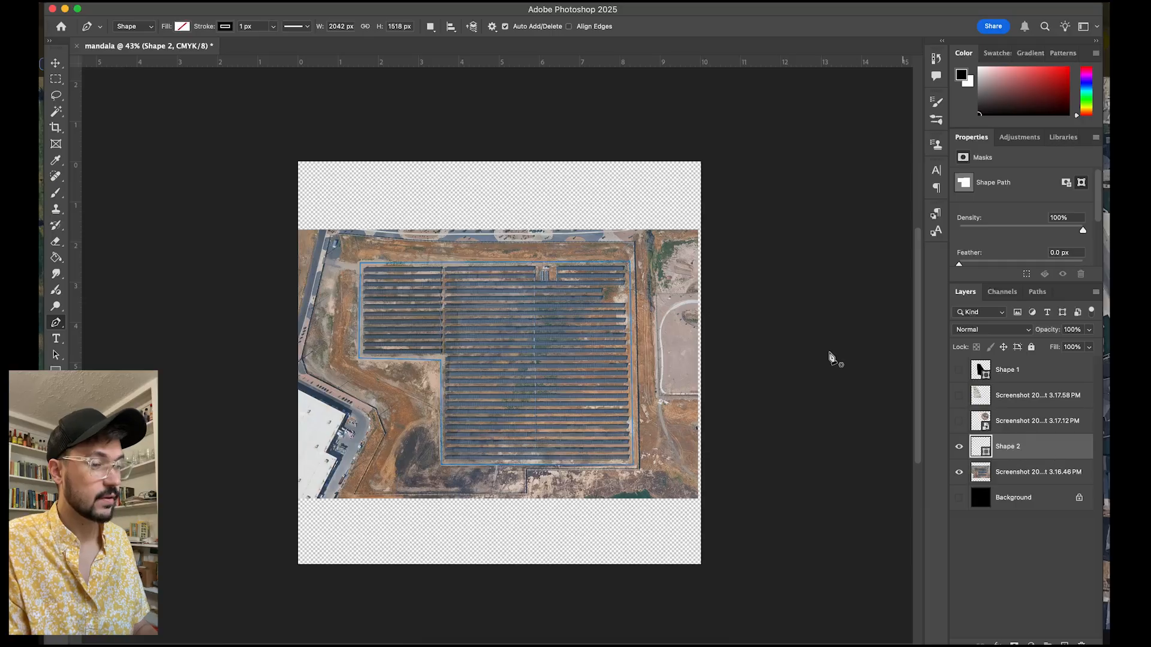
{"action": "right_click", "coordinate": [570, 265]}
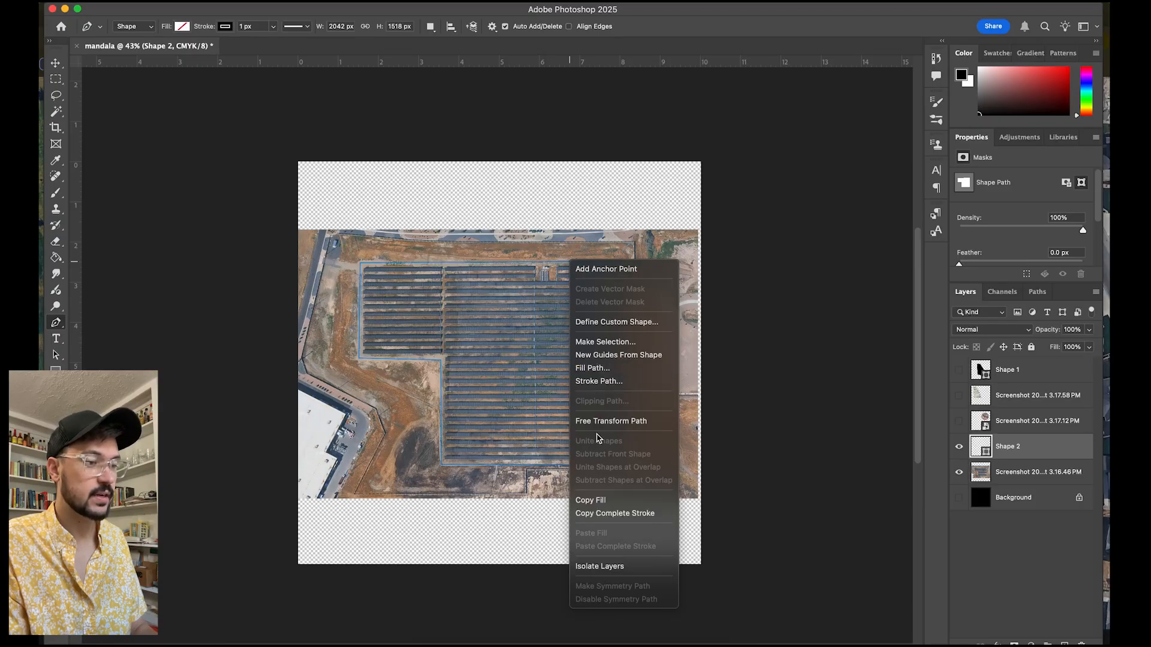
{"action": "left_click", "coordinate": [623, 341]}
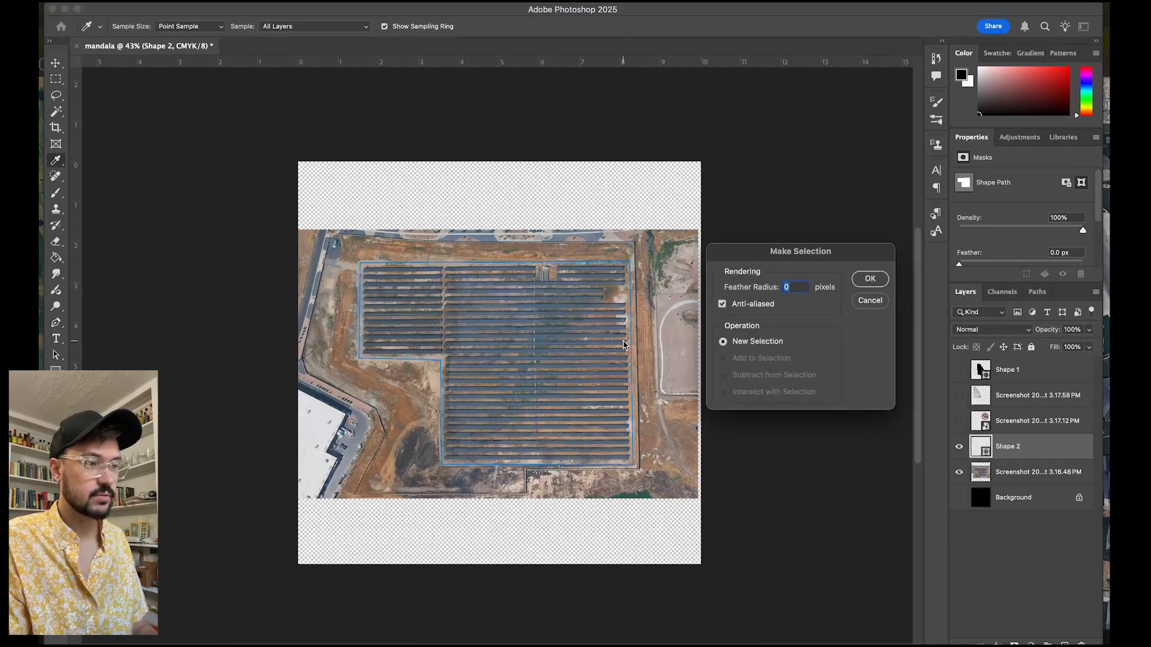
{"action": "left_click", "coordinate": [868, 279]}
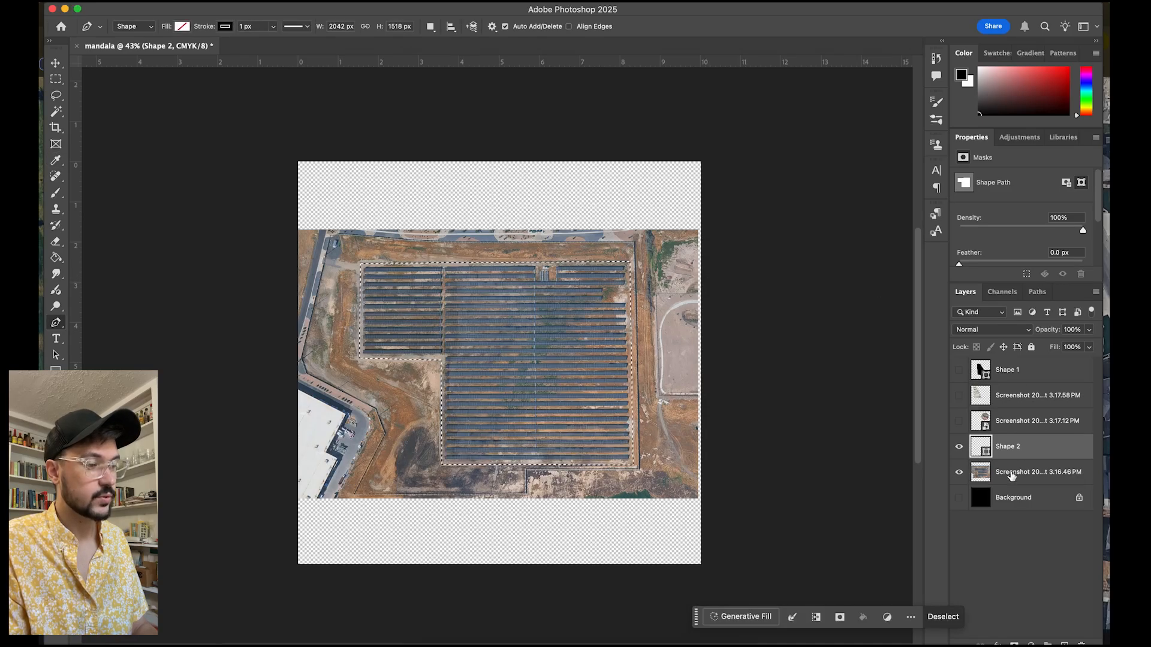
Step: Delete everything outside the solar-field selection from the 3.16.46 PM screenshot layer and clear the selection
{"action": "left_click", "coordinate": [1011, 476]}
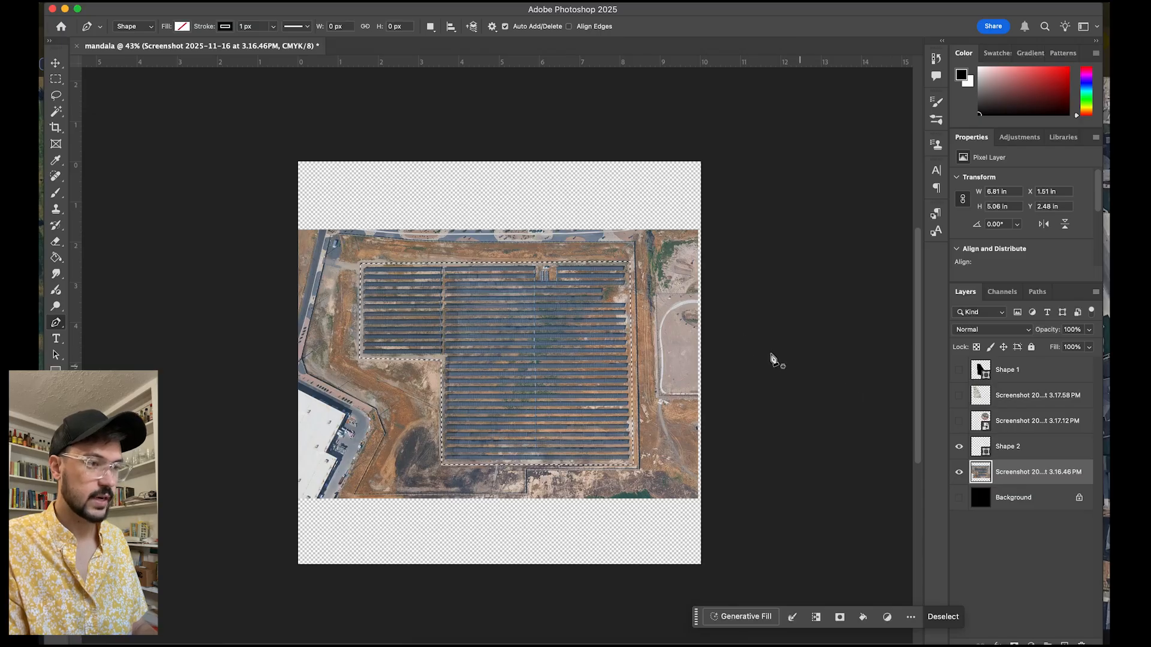
{"action": "left_click", "coordinate": [309, 1]}
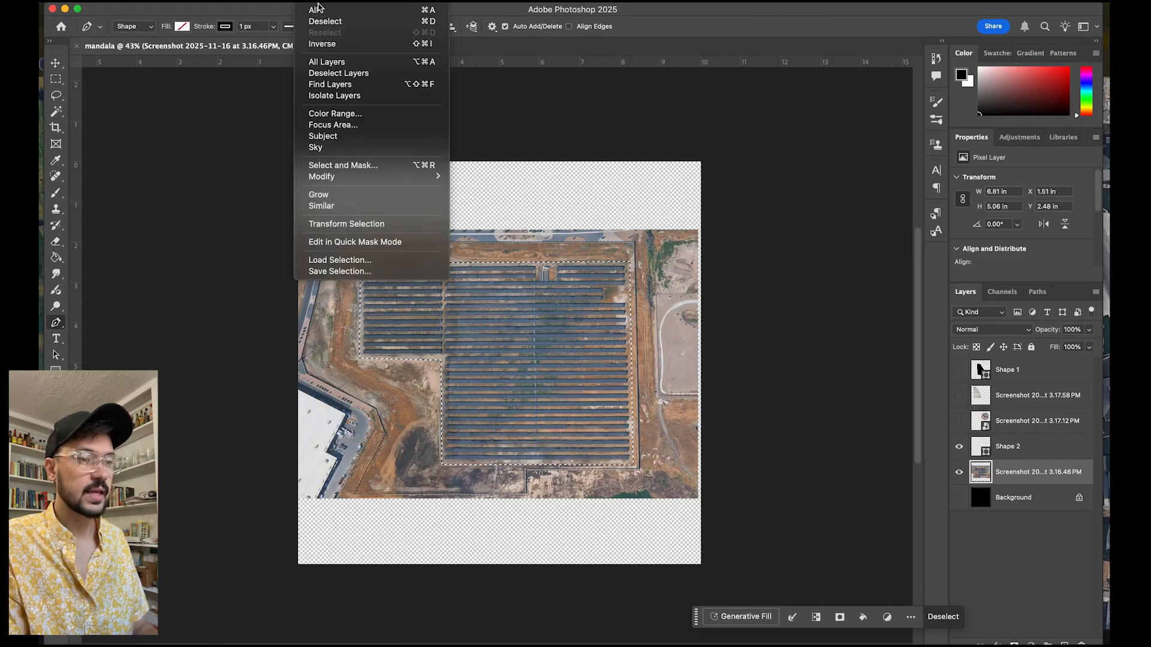
{"action": "left_click", "coordinate": [330, 46]}
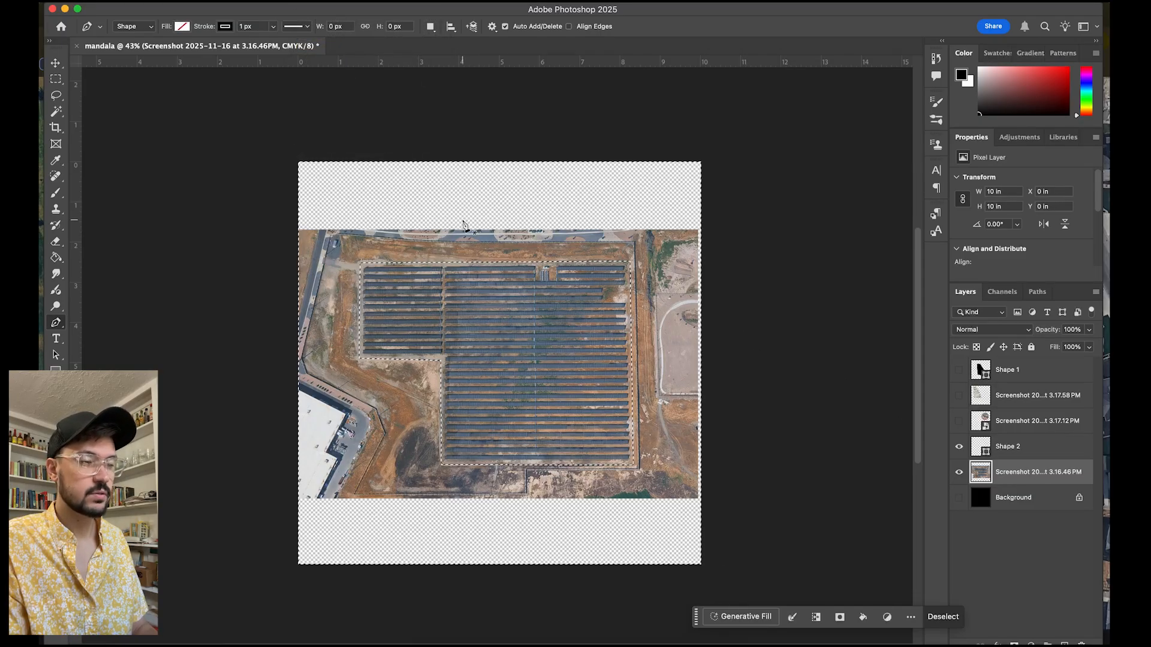
{"action": "key", "text": "Delete"}
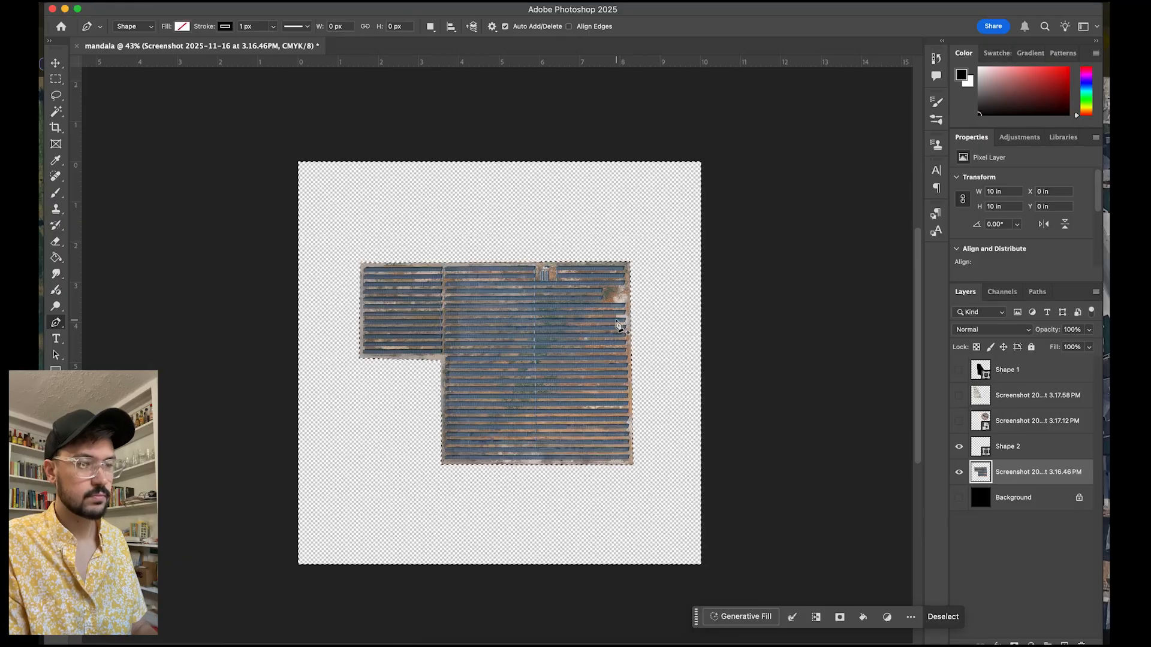
{"action": "key", "text": "super+d"}
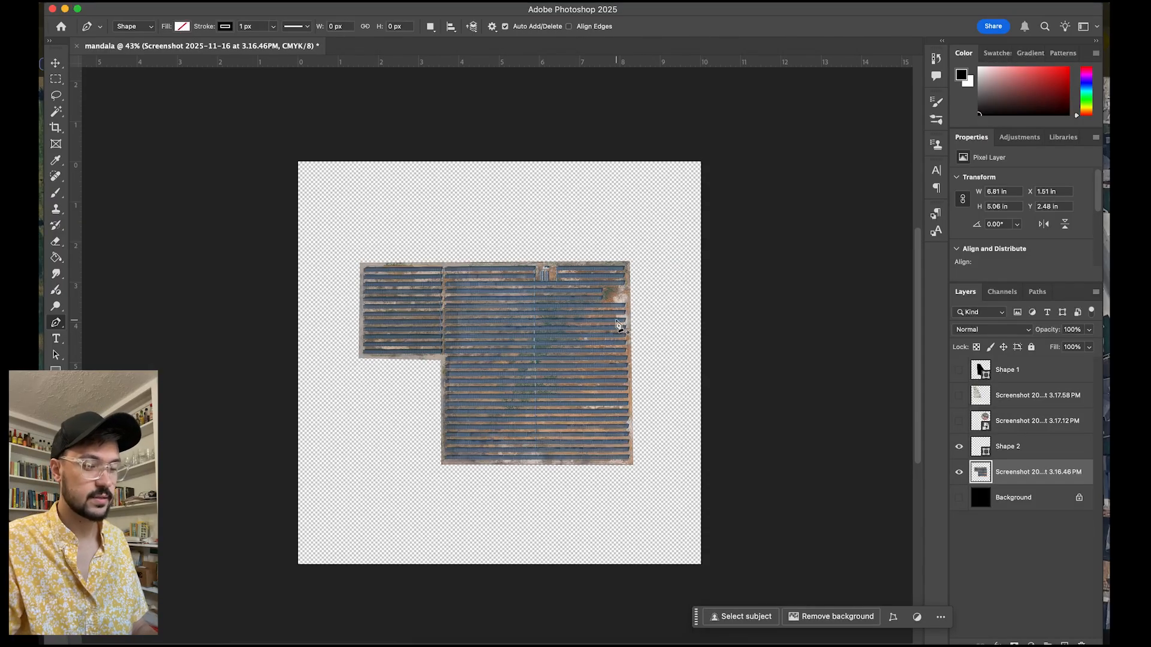
Step: Delete the leftover Shape 2 and Shape 1 outline layers
{"action": "key", "text": "v"}
{"action": "left_click", "coordinate": [1005, 447]}
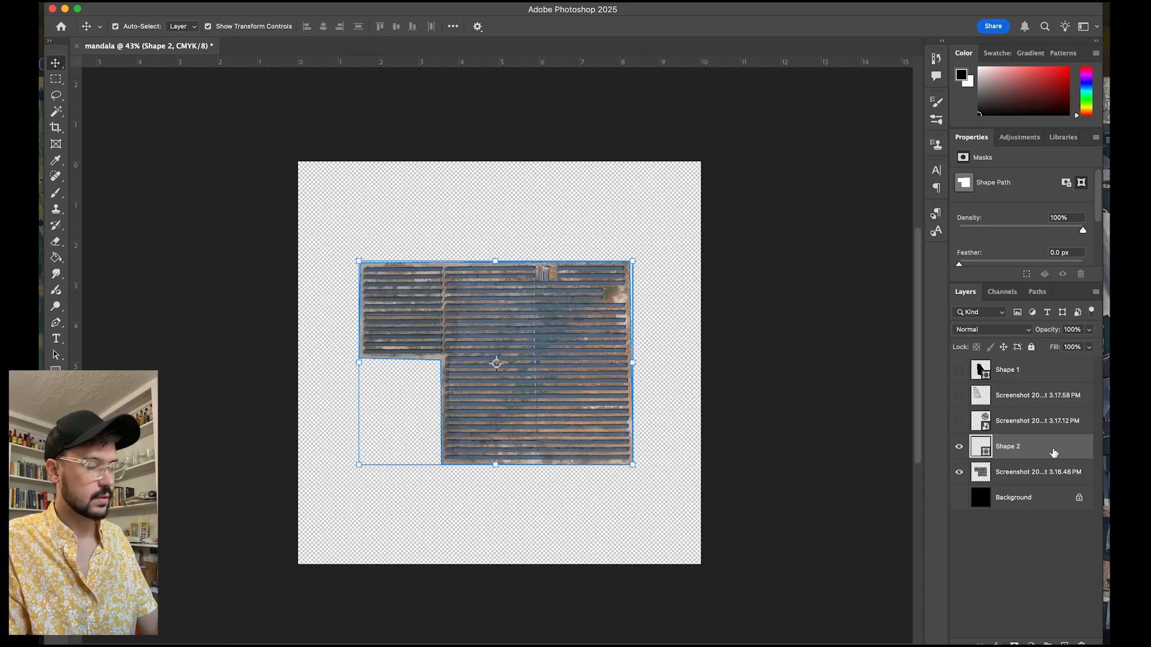
{"action": "left_click", "coordinate": [1017, 374]}
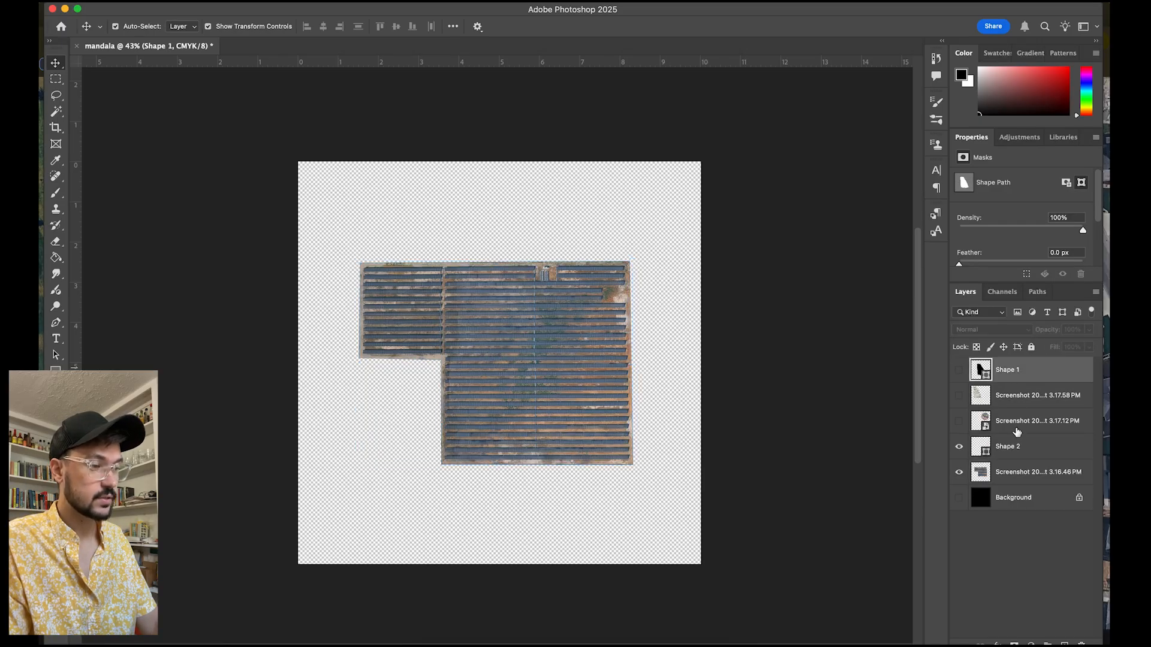
{"action": "left_click", "coordinate": [1019, 446]}
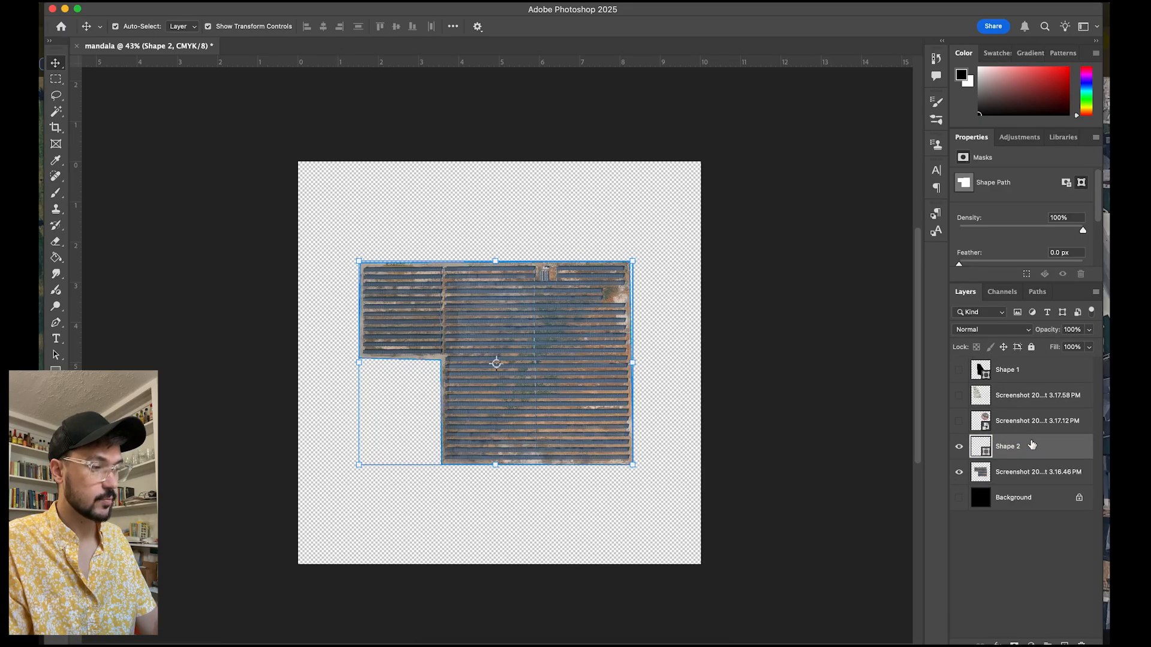
{"action": "key", "text": "Delete"}
{"action": "left_click", "coordinate": [1031, 370]}
{"action": "key", "text": "Delete"}
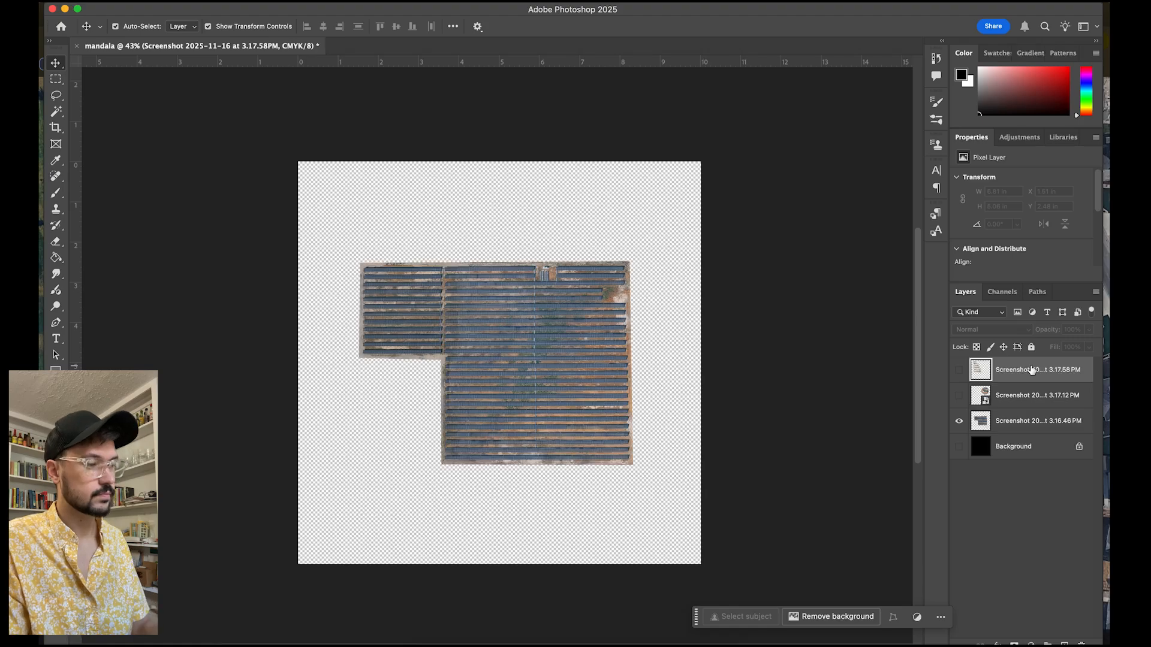
Step: Show the other two cutouts and spread the pieces, with the solar field at about X 2.87, Y 5.01 in and parking lot at X 0.56, Y -0.25 in
{"action": "left_click", "coordinate": [959, 396]}
{"action": "left_click", "coordinate": [959, 369]}
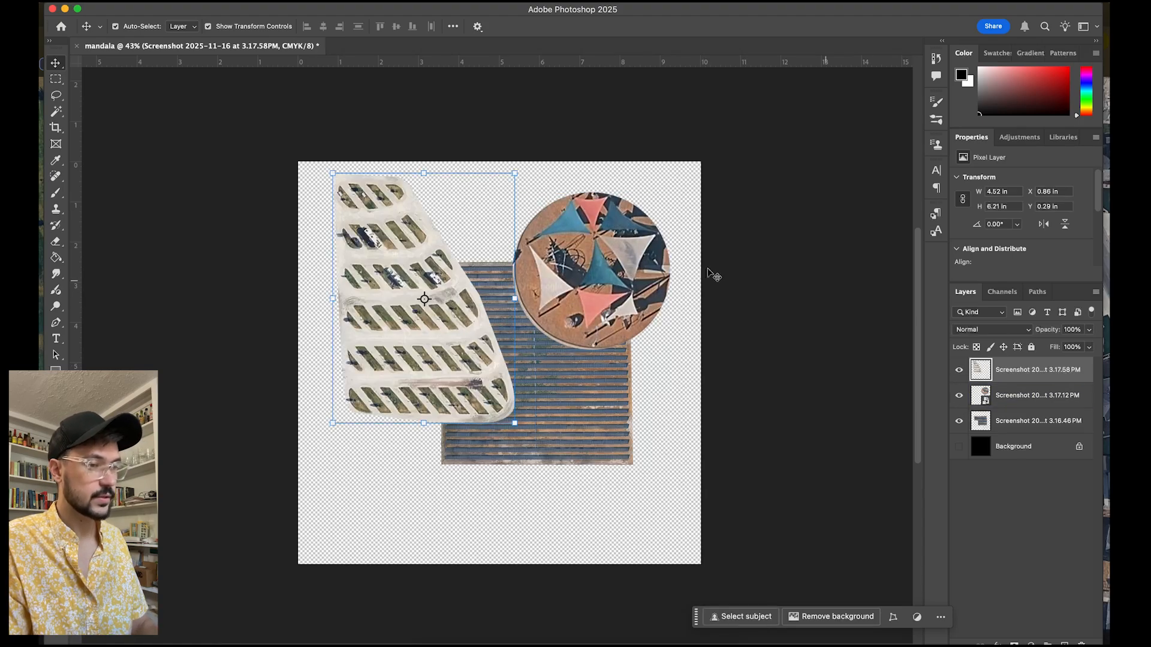
{"action": "left_click", "coordinate": [586, 458]}
{"action": "left_click_drag", "start_coordinate": [588, 450], "coordinate": [634, 552]}
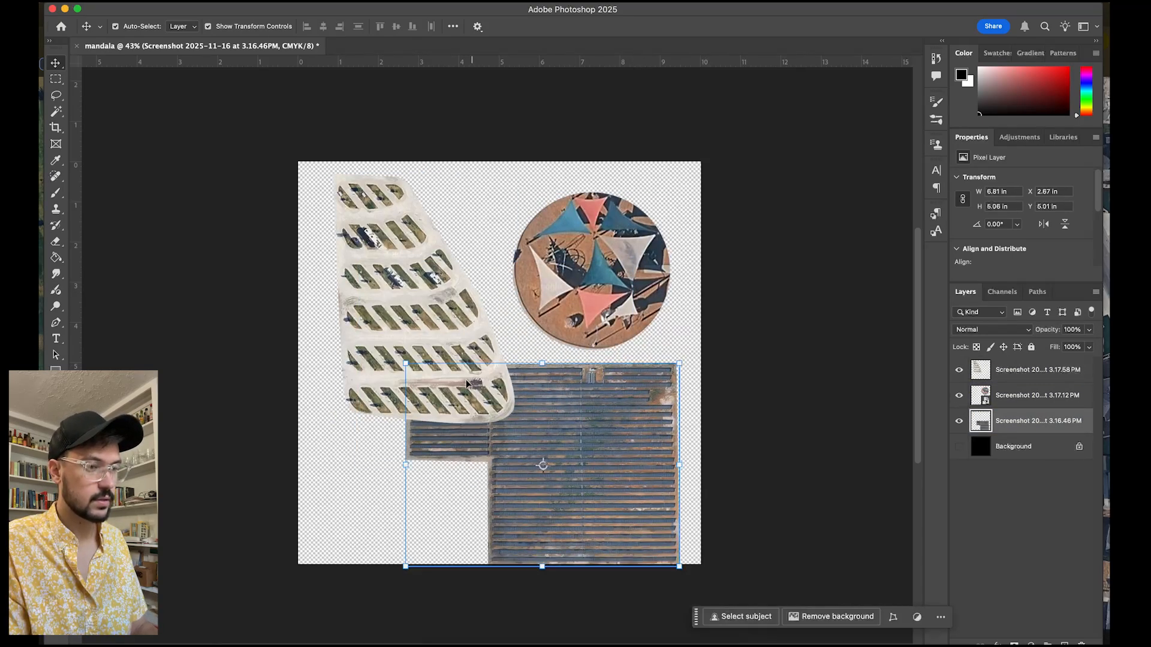
{"action": "left_click_drag", "start_coordinate": [422, 305], "coordinate": [410, 288]}
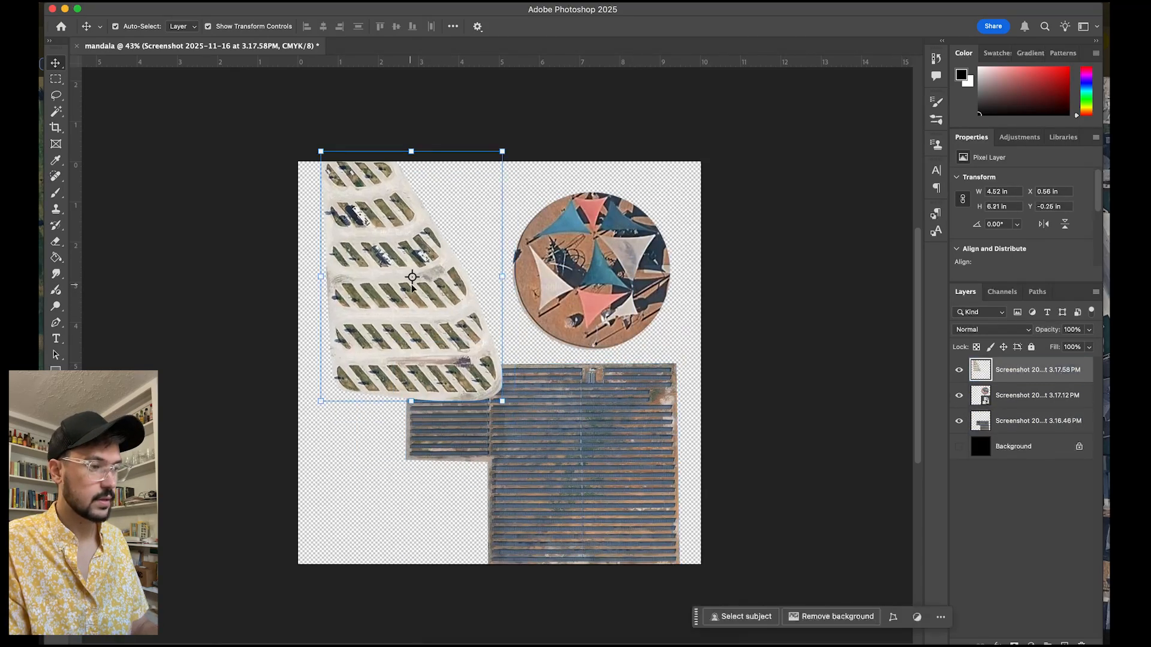
Step: Convert the 3.17.58 PM parking-lot layer and the 3.16.46 PM solar-field layer to smart objects
{"action": "right_click", "coordinate": [1029, 372]}
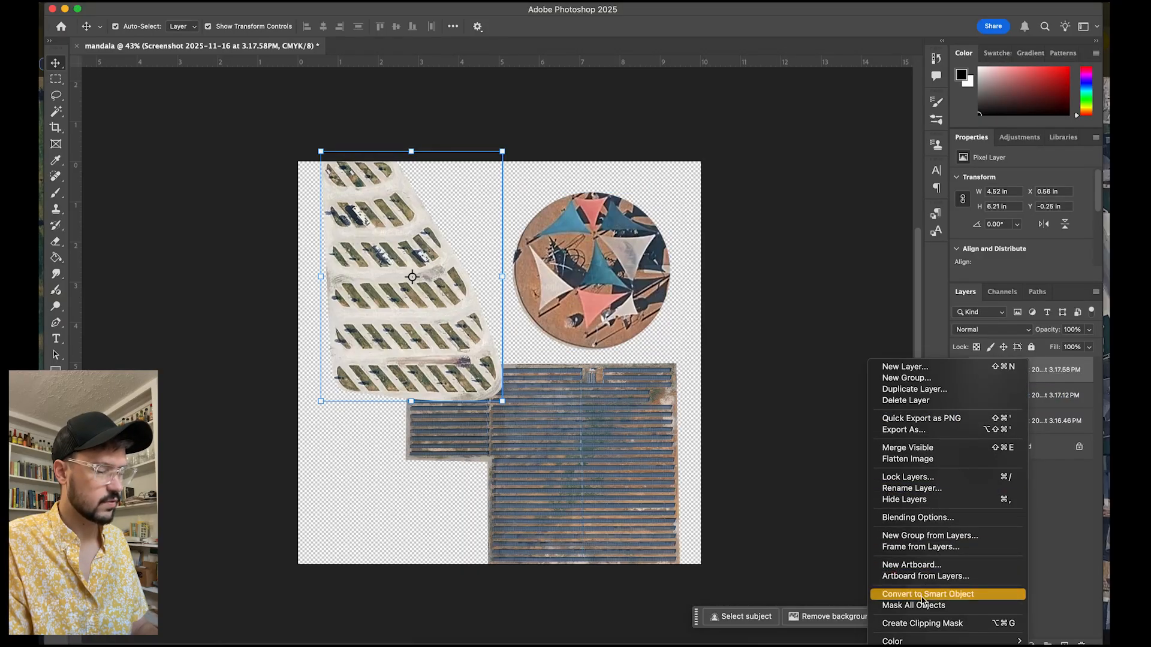
{"action": "left_click", "coordinate": [958, 590]}
{"action": "left_click", "coordinate": [1032, 422]}
{"action": "right_click", "coordinate": [1028, 422]}
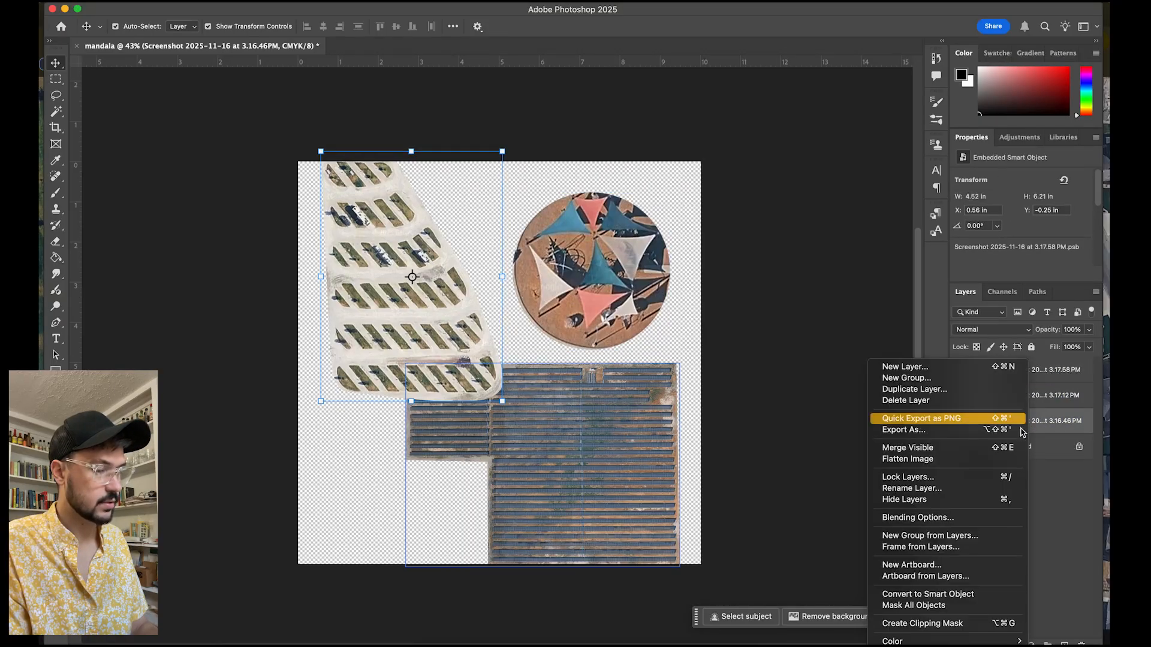
{"action": "left_click", "coordinate": [948, 595]}
Step: Scale the solar field to about 74% and rotate it 90°, placing it at about X 6.3 in, Y 5.09 in
{"action": "mouse_move", "coordinate": [613, 415]}
{"action": "left_mouse_down"}
{"action": "mouse_move", "coordinate": [599, 445]}
{"action": "mouse_move", "coordinate": [618, 400]}
{"action": "left_mouse_up"}
{"action": "left_click_drag", "start_coordinate": [686, 345], "coordinate": [663, 480]}
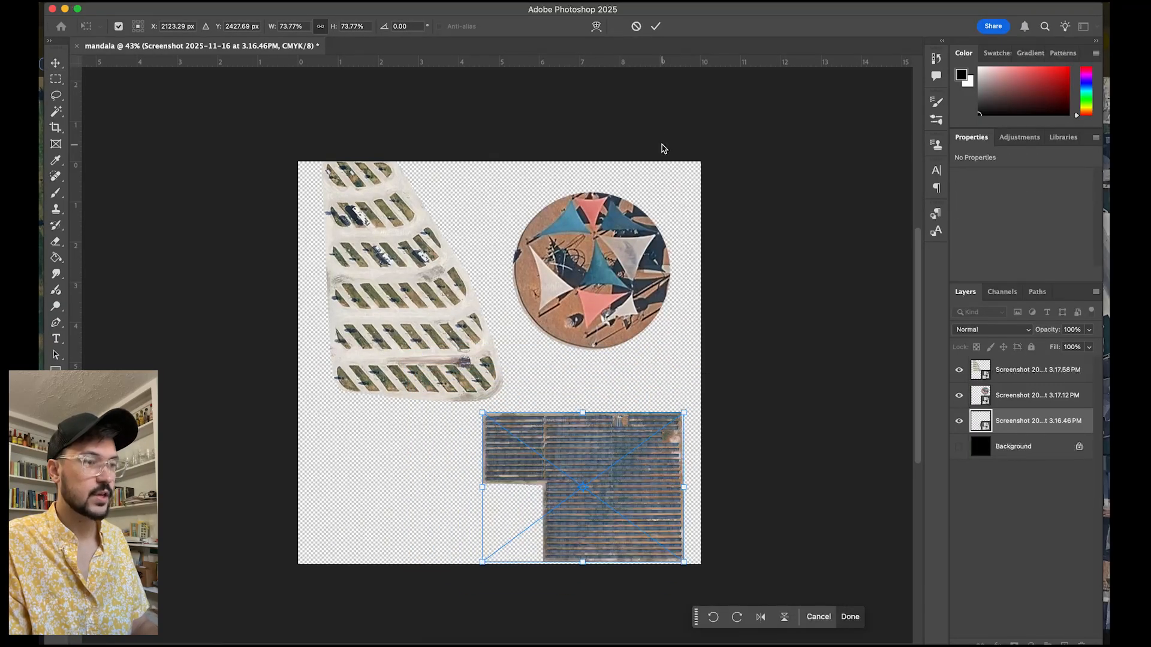
{"action": "left_click", "coordinate": [656, 25]}
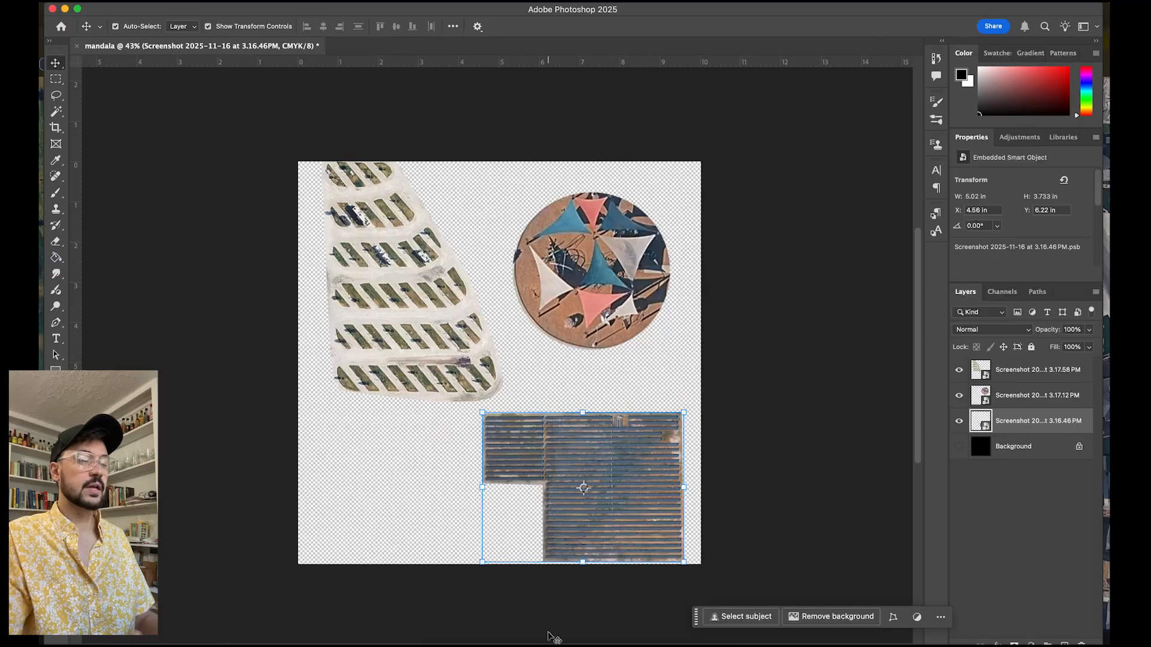
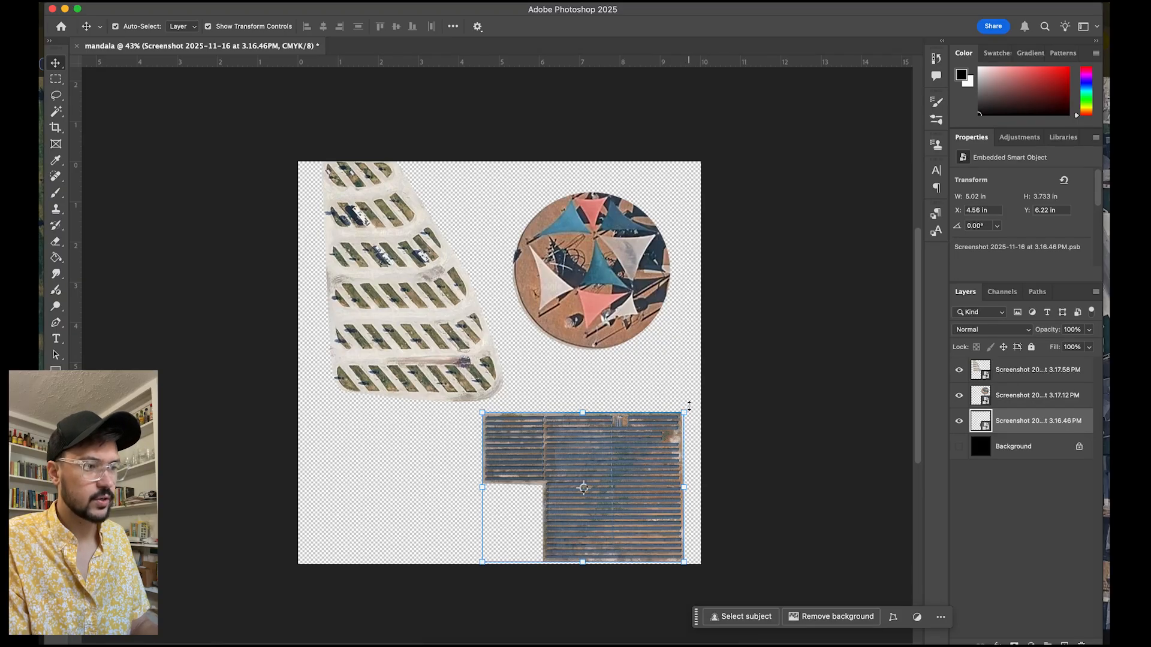
{"action": "left_click_drag", "start_coordinate": [693, 399], "coordinate": [639, 501]}
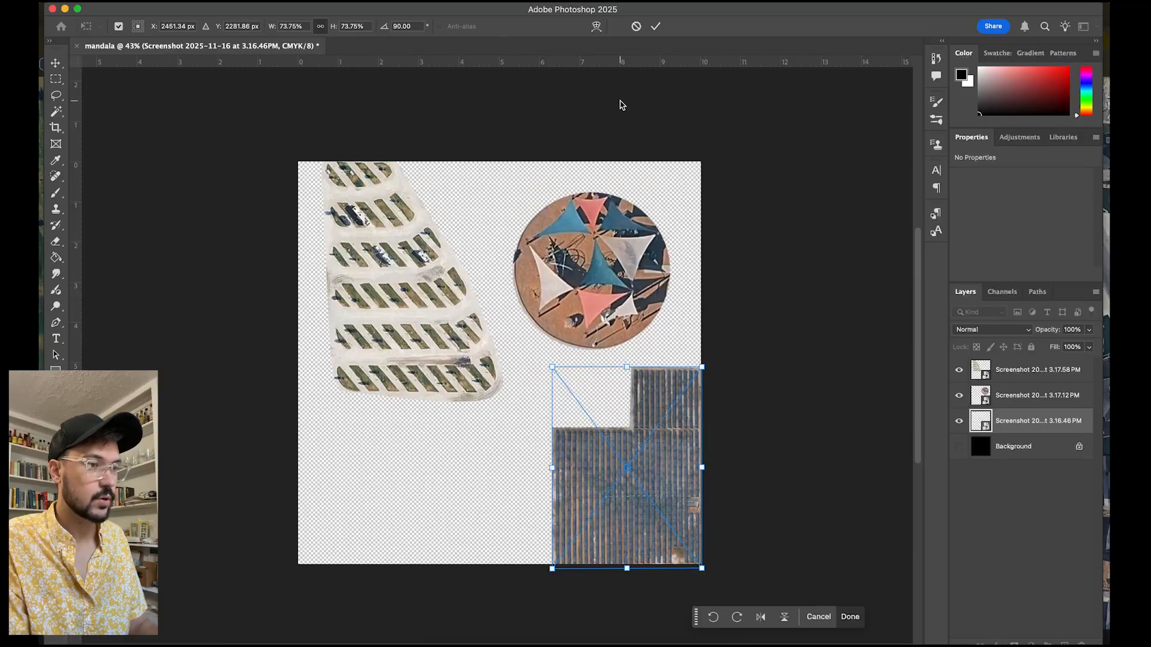
{"action": "left_click", "coordinate": [655, 26]}
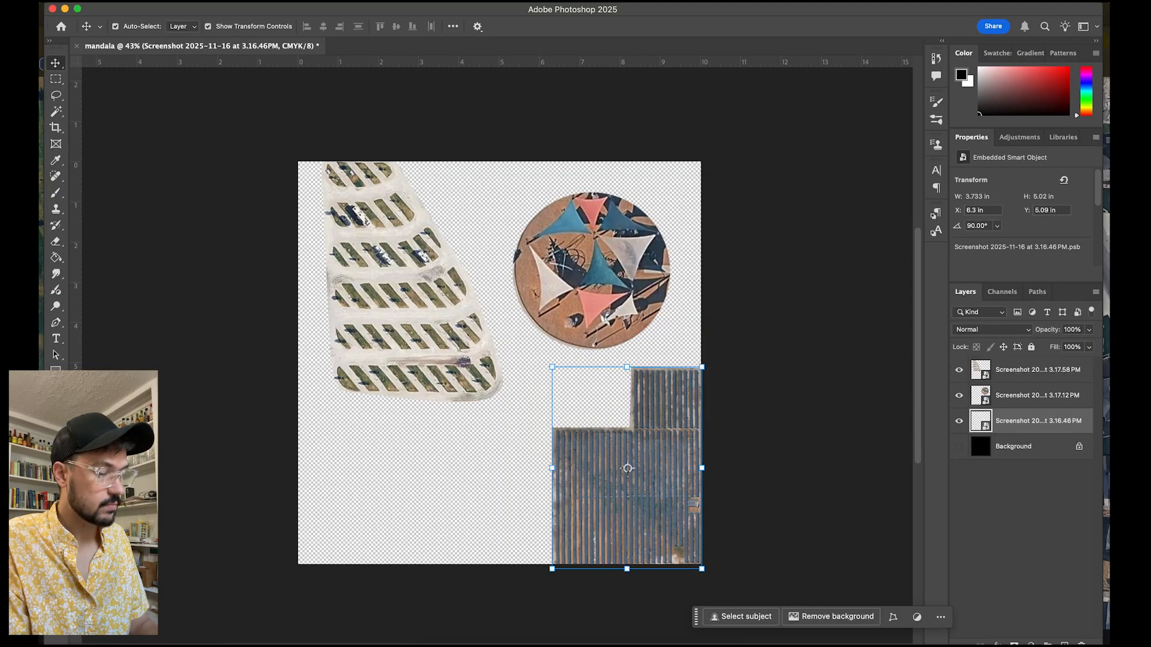
Step: Duplicate the rotated solar-field layer and move the copy to about X 2.12 in, Y 5.07 in, beside the original
{"action": "left_click_drag", "start_coordinate": [970, 646], "coordinate": [969, 639]}
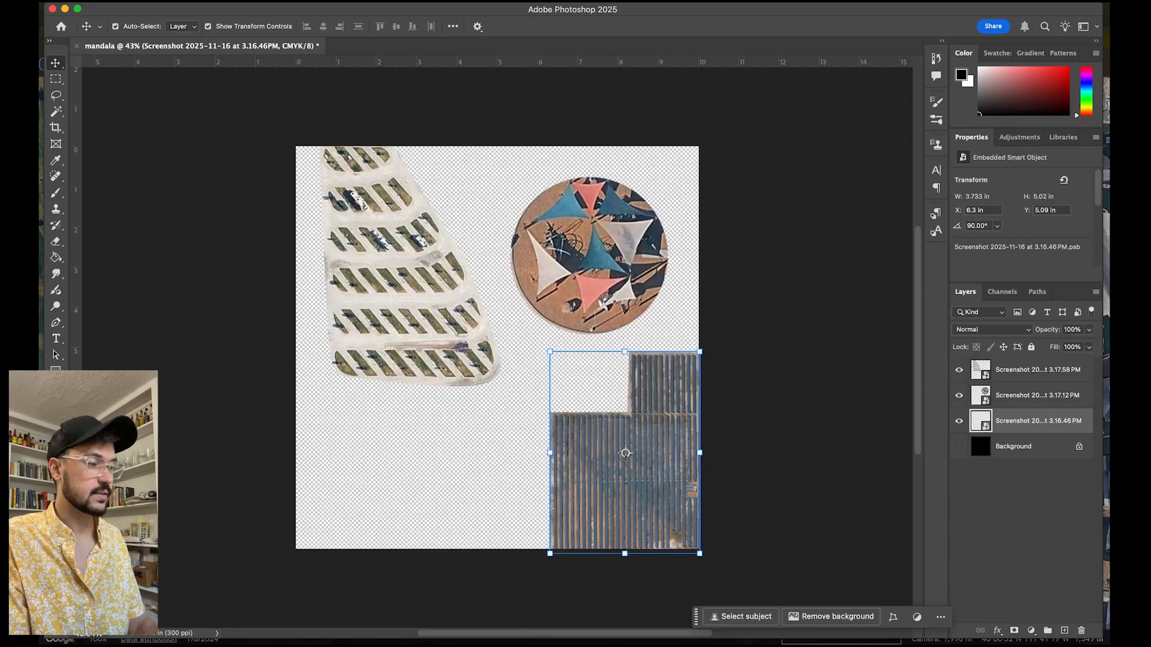
{"action": "left_click_drag", "start_coordinate": [1017, 420], "coordinate": [1065, 630]}
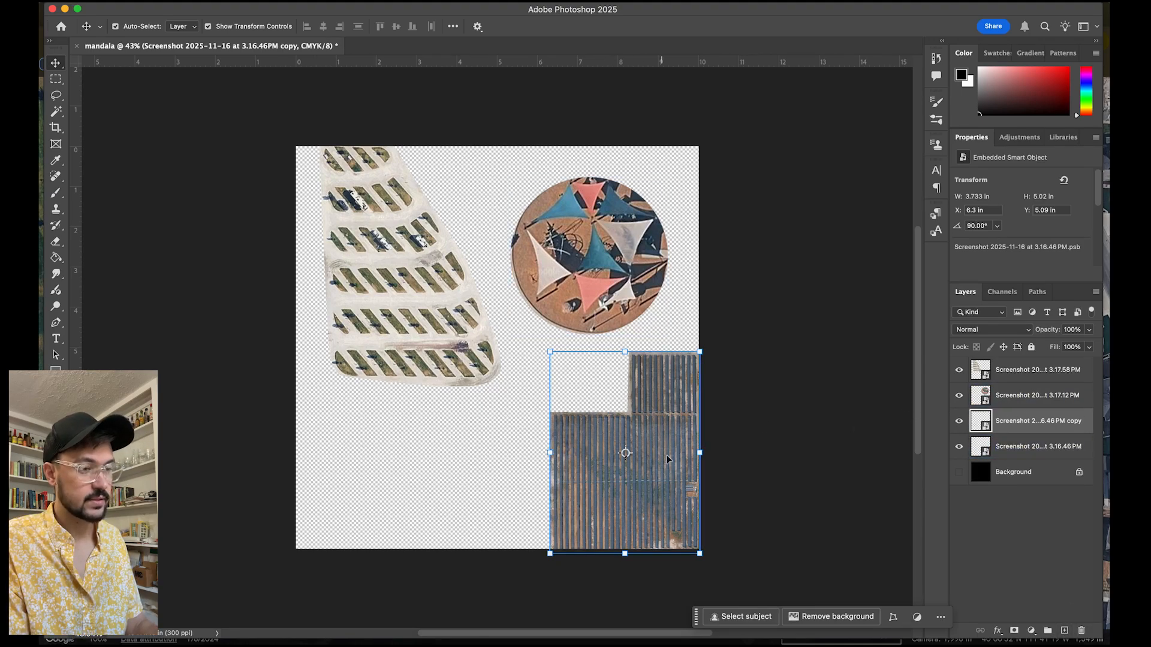
{"action": "left_click_drag", "start_coordinate": [664, 445], "coordinate": [495, 443]}
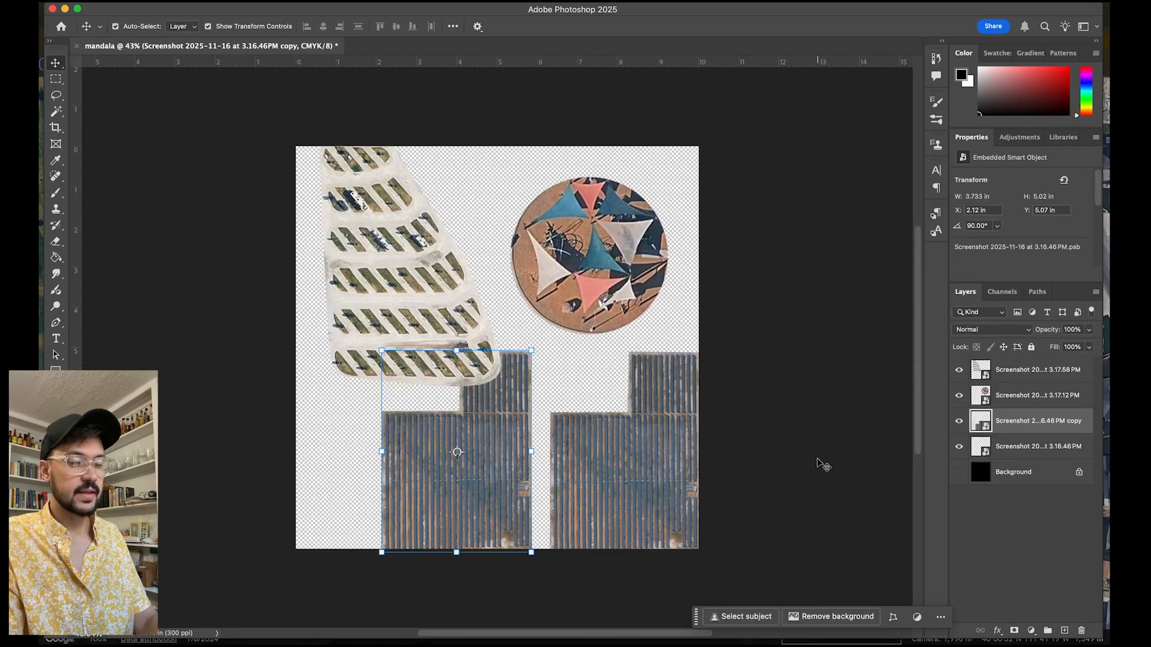
Step: Paste another solar-field copy and try positions for it behind the shade-sail circle, ending with an undo
{"action": "key", "text": "super+v"}
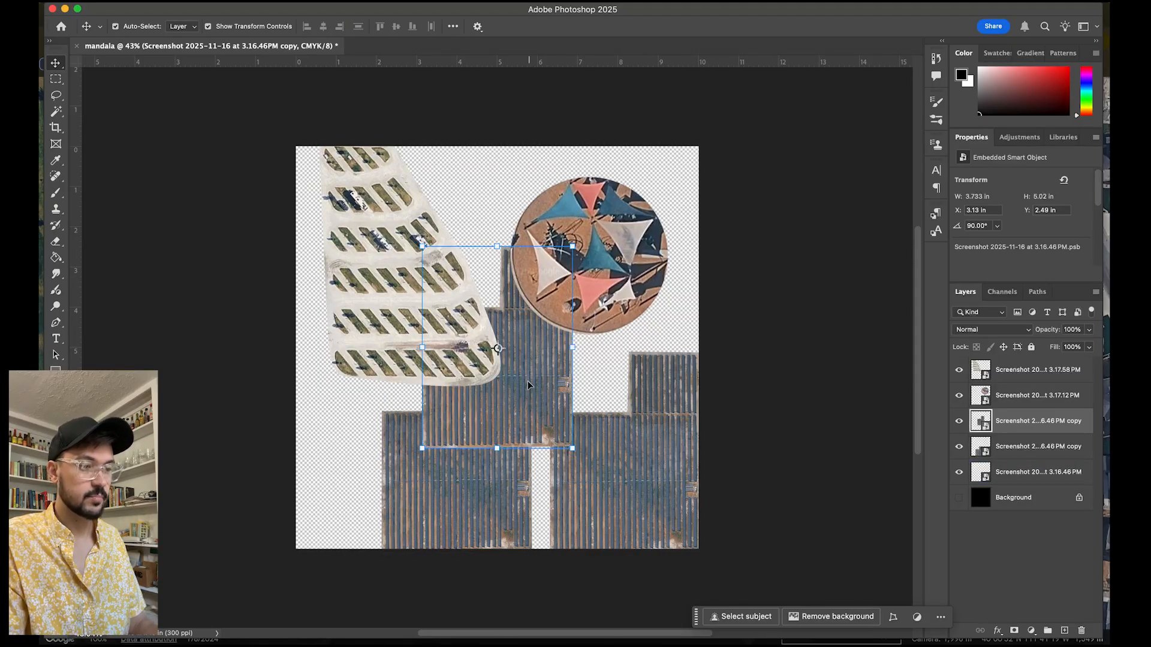
{"action": "left_click_drag", "start_coordinate": [524, 363], "coordinate": [622, 269]}
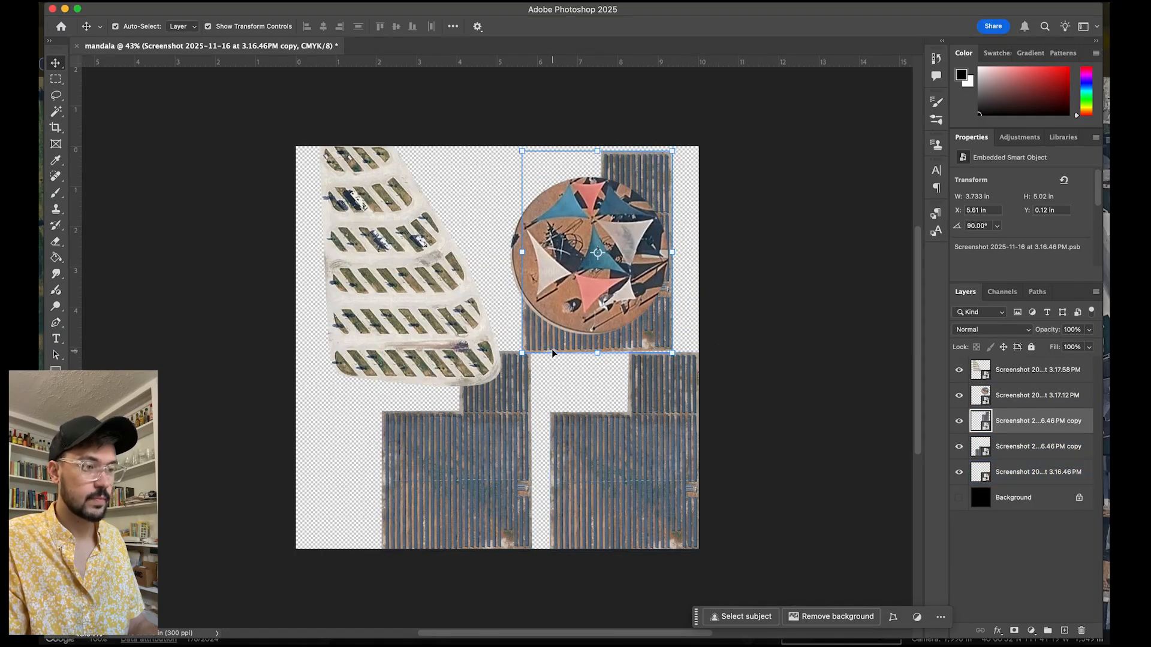
{"action": "left_click_drag", "start_coordinate": [544, 339], "coordinate": [562, 355]}
{"action": "key", "text": "super+z"}
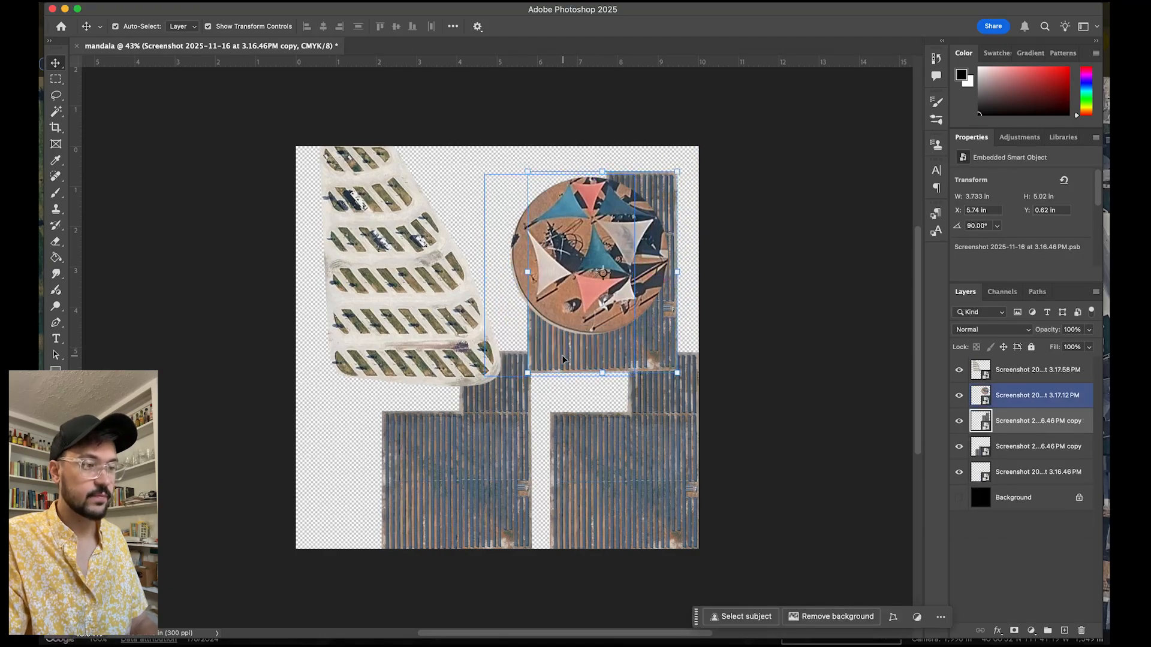
Step: Duplicate the upper solar-field copy to the left edge at about X -0.42 in, Y 4.11 in, and move the upper one to X 5.35 in, Y 0.98 in
{"action": "left_click_drag", "start_coordinate": [646, 347], "coordinate": [596, 376]}
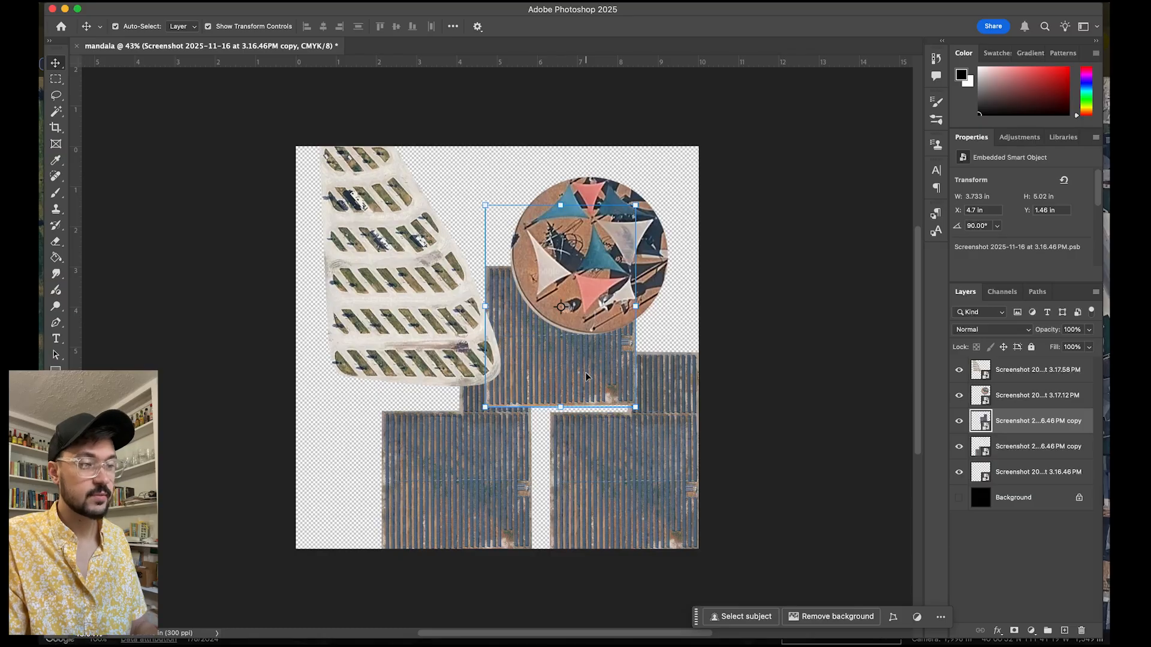
{"action": "left_click_drag", "start_coordinate": [586, 373], "coordinate": [418, 468]}
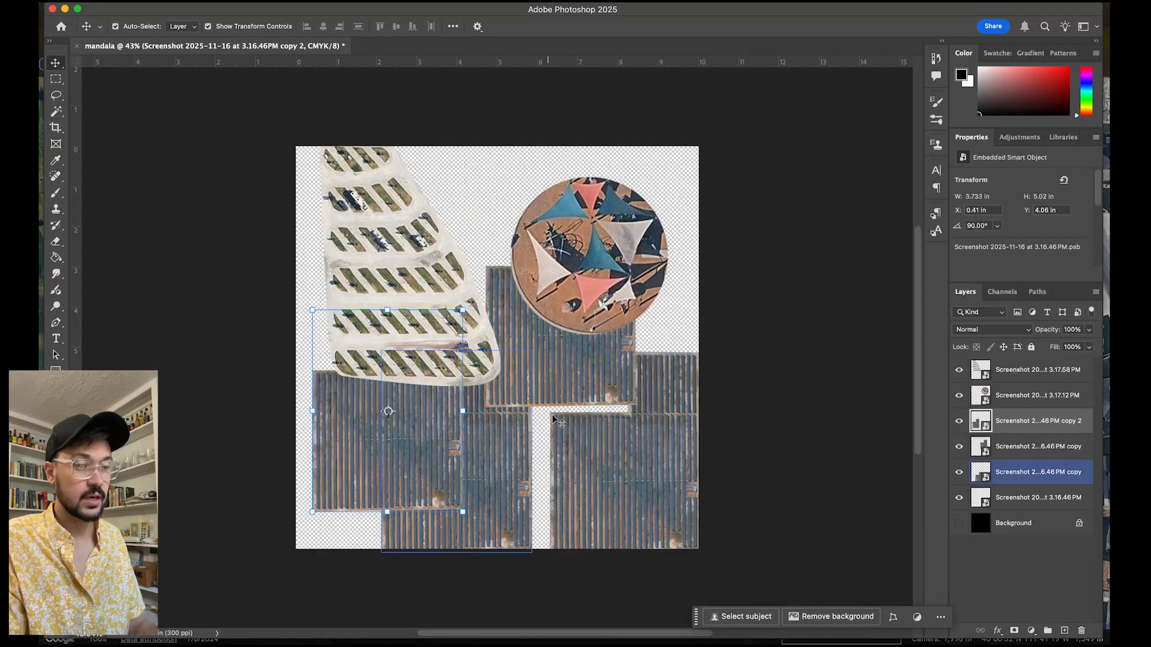
{"action": "left_click_drag", "start_coordinate": [588, 347], "coordinate": [615, 331]}
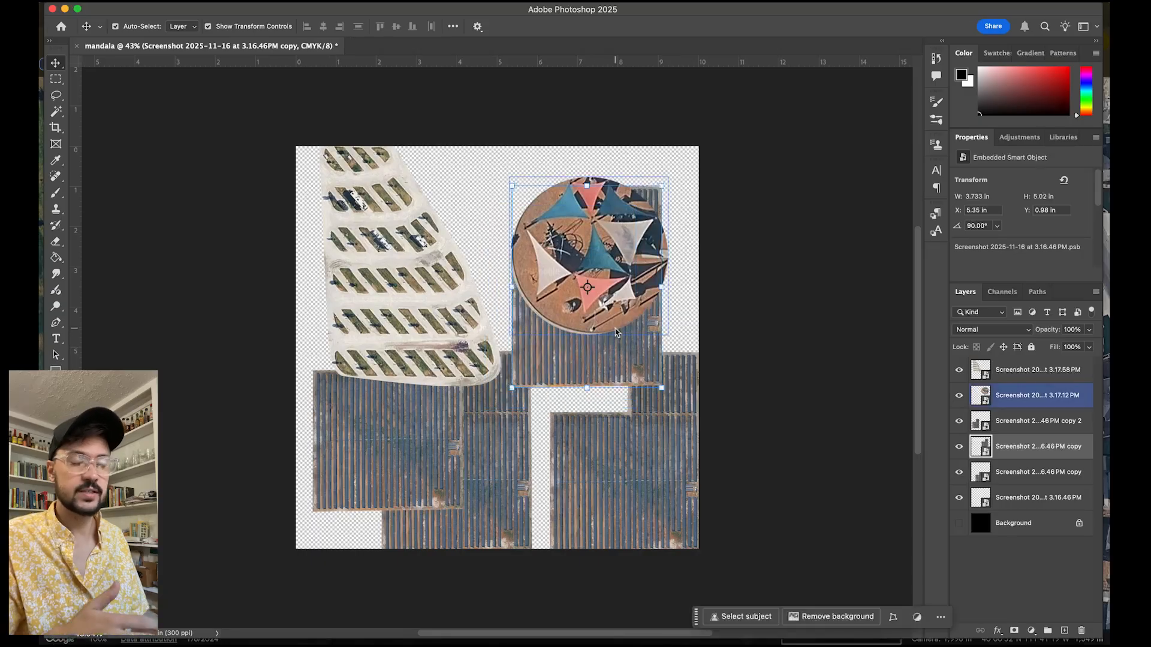
{"action": "left_click_drag", "start_coordinate": [345, 464], "coordinate": [311, 484]}
{"action": "left_click", "coordinate": [567, 367]}
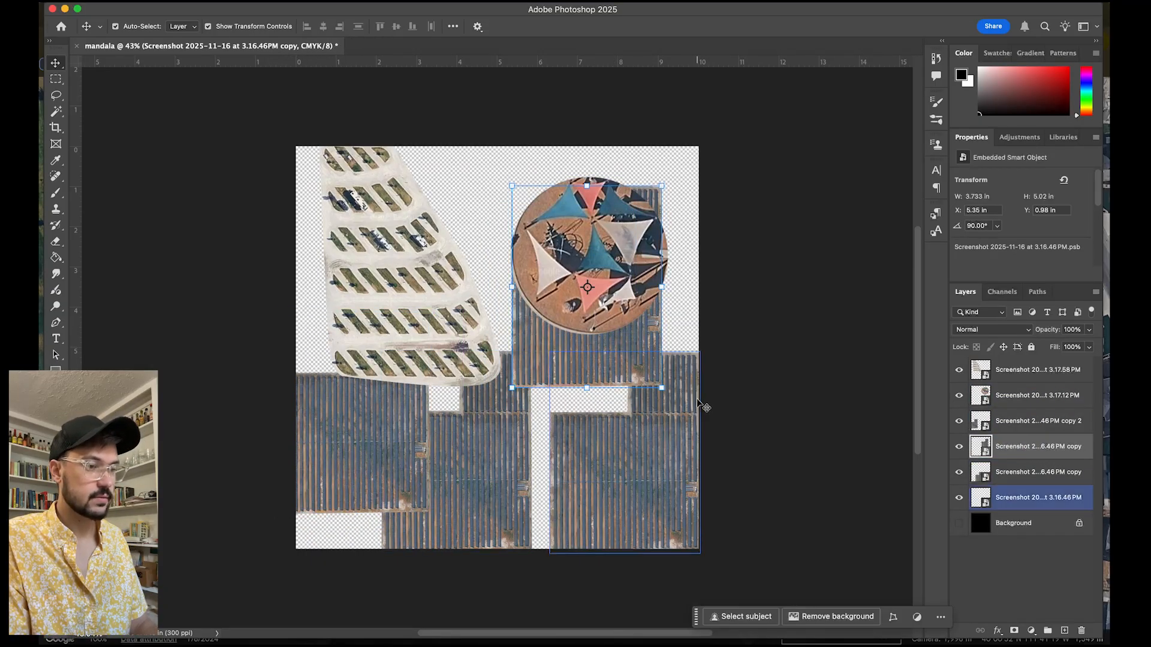
Step: Rotate the solar-field copy behind the shade-sail circle to 0° and fit it in the canvas's upper-right corner at about X 5.1 in, Y -0.07 in
{"action": "left_click_drag", "start_coordinate": [669, 397], "coordinate": [745, 185]}
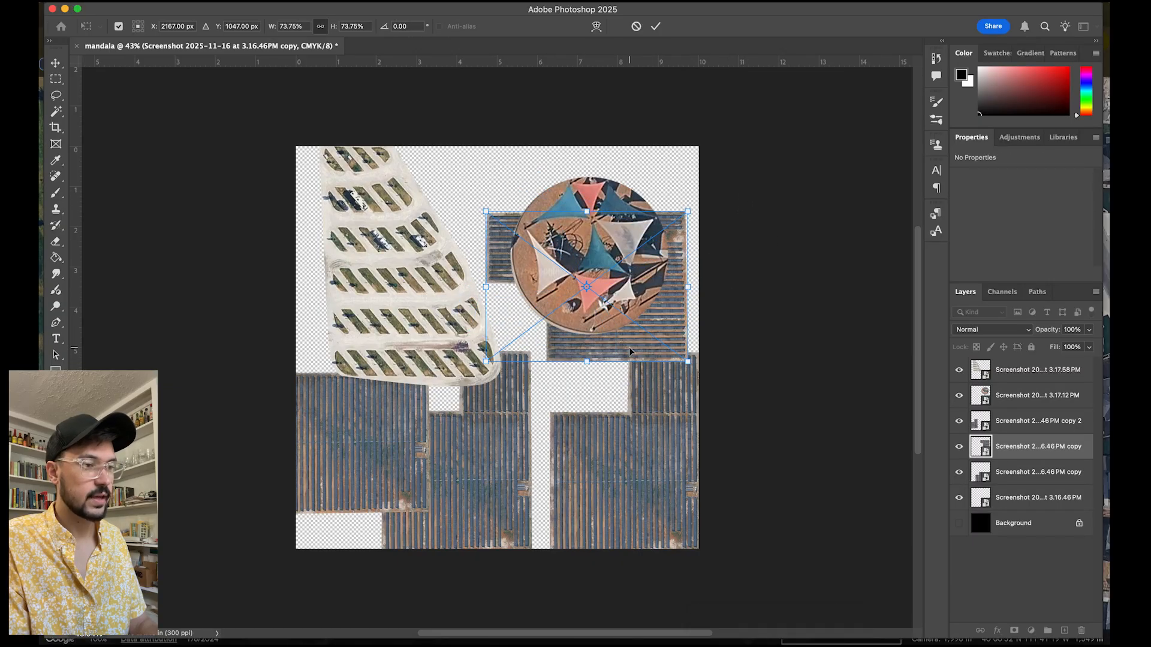
{"action": "left_click_drag", "start_coordinate": [628, 347], "coordinate": [644, 279]}
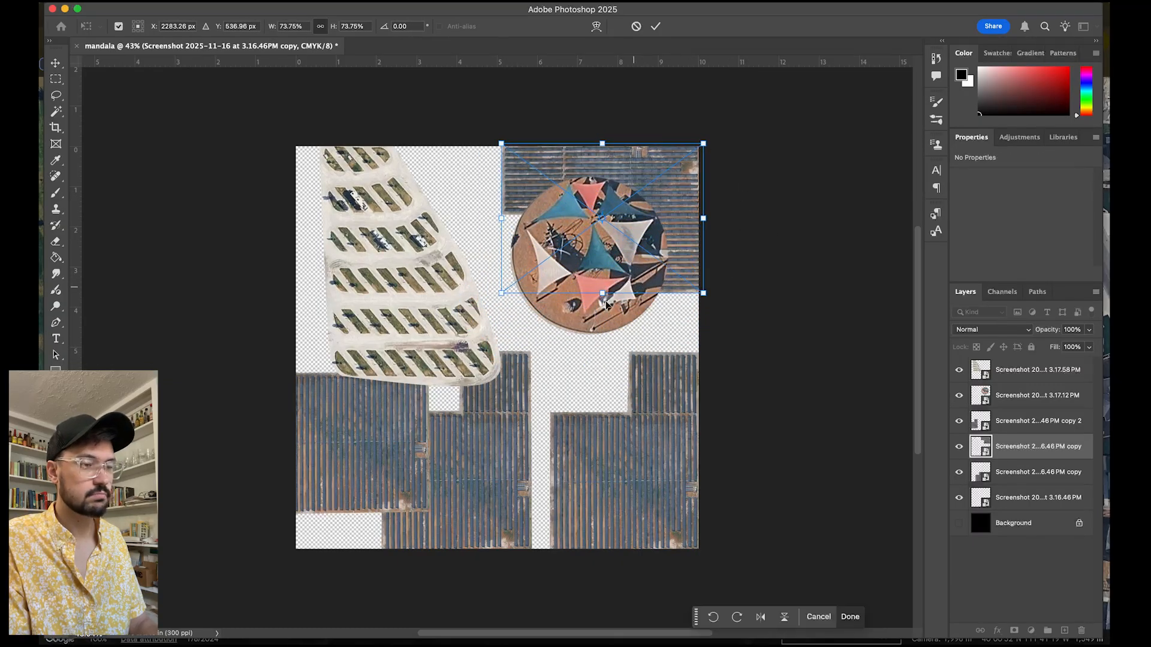
{"action": "key", "text": "Return"}
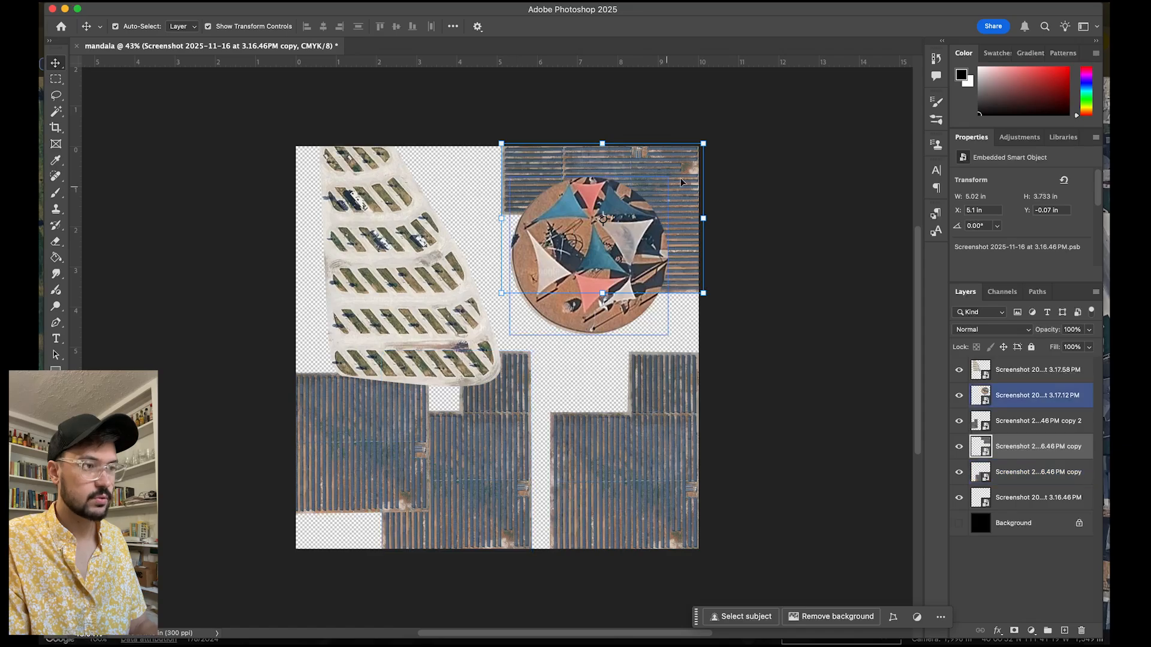
Step: Rotate the left-edge solar-field copy by 180° and fit it into the canvas's upper-left corner behind the parking lot
{"action": "left_click", "coordinate": [389, 440]}
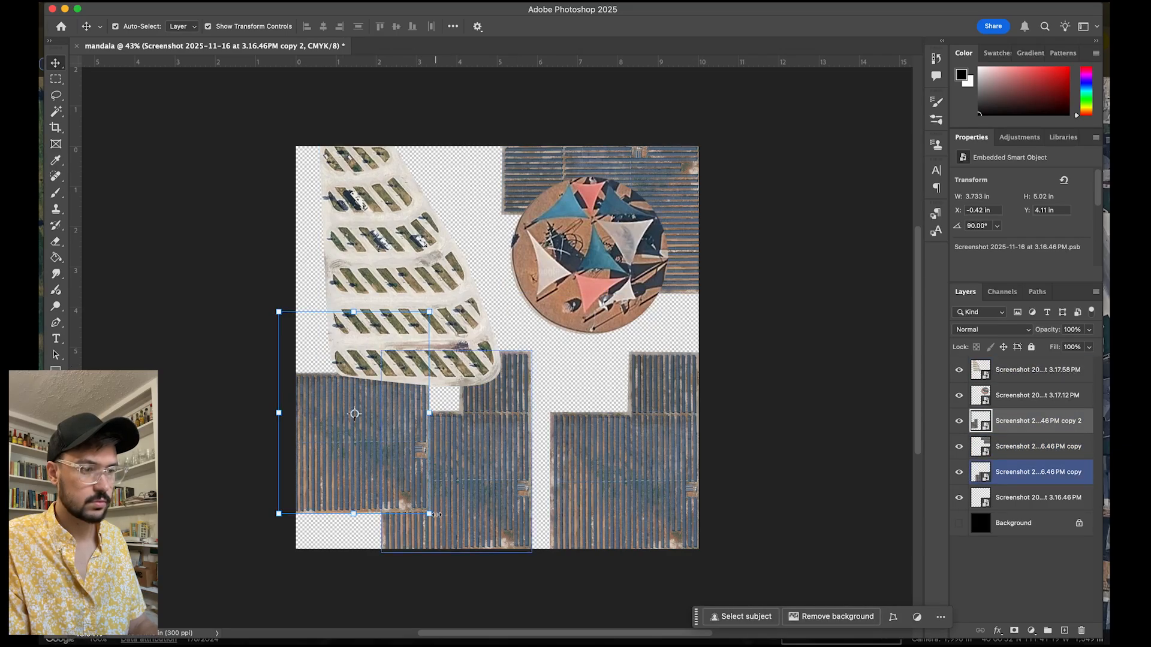
{"action": "key", "text": "ctrl+t"}
{"action": "left_click_drag", "start_coordinate": [440, 525], "coordinate": [281, 311]}
{"action": "left_click_drag", "start_coordinate": [321, 413], "coordinate": [338, 243]}
Step: Rotate the lower-middle solar-field copy 90° clockwise and fit it in the canvas's lower-left corner, centred at about X 718 px, Y 2453 px
{"action": "left_click_drag", "start_coordinate": [479, 489], "coordinate": [440, 505]}
{"action": "left_click_drag", "start_coordinate": [509, 365], "coordinate": [564, 562]}
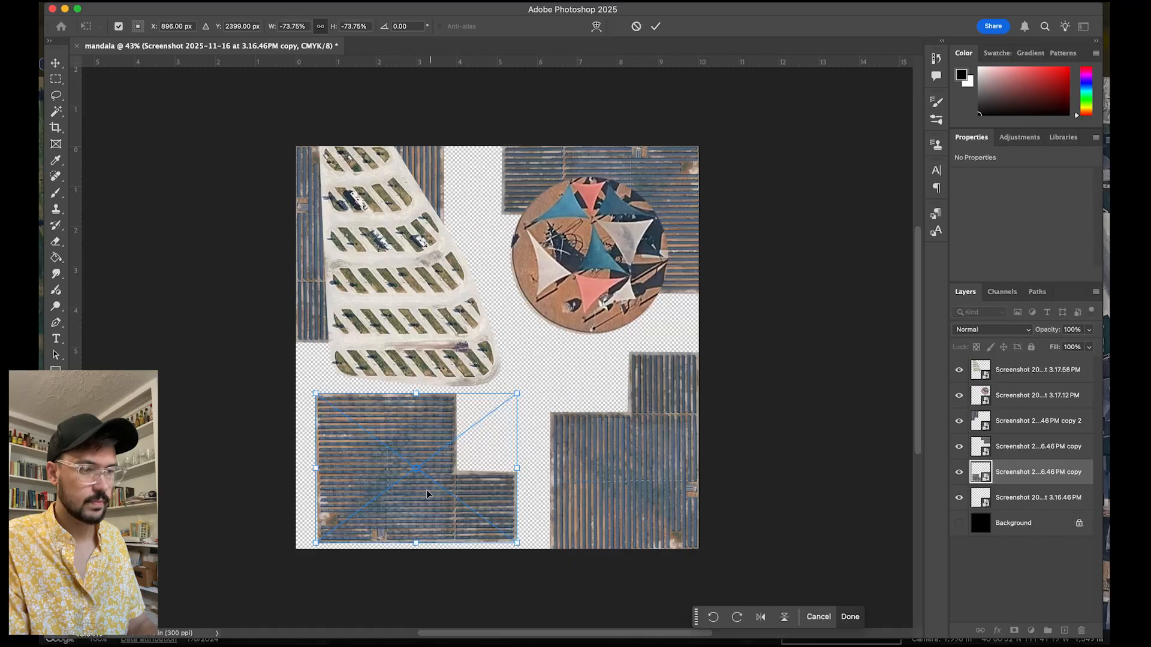
{"action": "left_click_drag", "start_coordinate": [425, 493], "coordinate": [399, 499]}
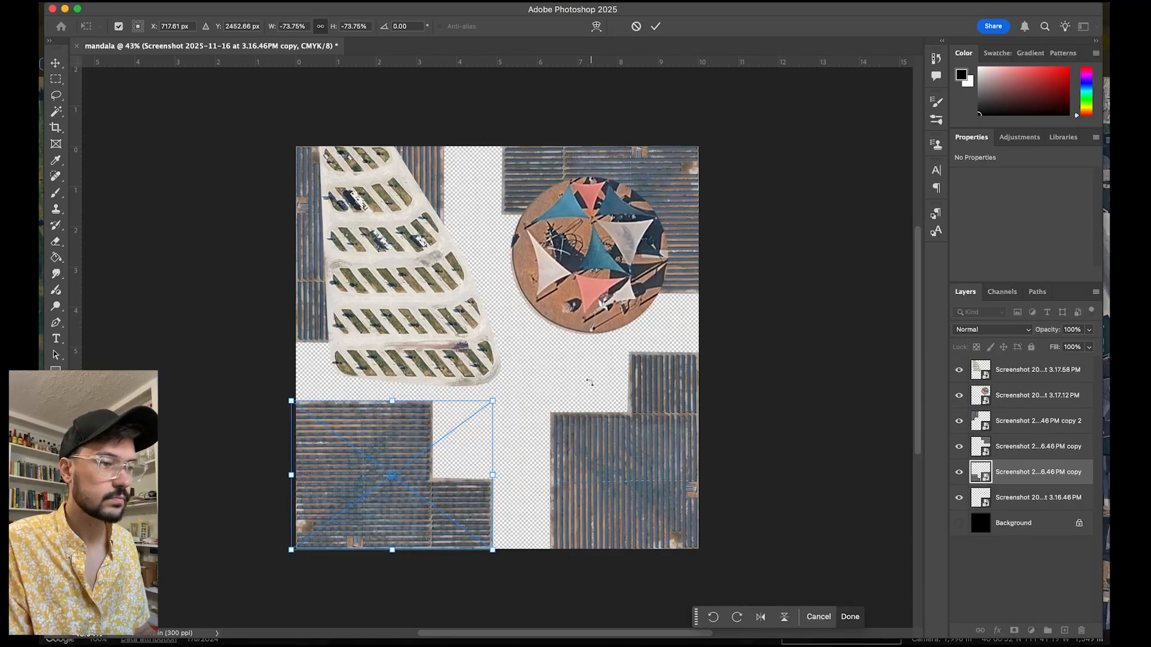
{"action": "left_click", "coordinate": [656, 25]}
Step: Move the shade-sail circle to the canvas's right edge and scale the parking-lot shape proportionally to about 57.43%
{"action": "left_click", "coordinate": [589, 227]}
{"action": "left_click_drag", "start_coordinate": [589, 227], "coordinate": [662, 225]}
{"action": "left_click_drag", "start_coordinate": [414, 291], "coordinate": [473, 288]}
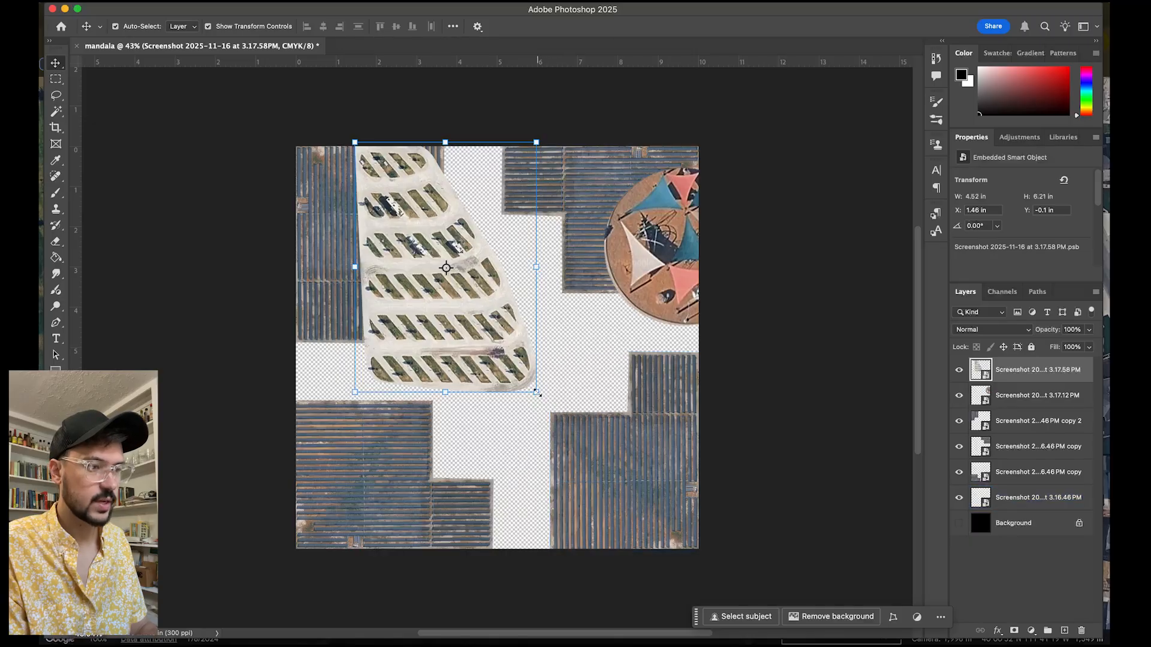
{"action": "left_click_drag", "start_coordinate": [536, 392], "coordinate": [461, 322]}
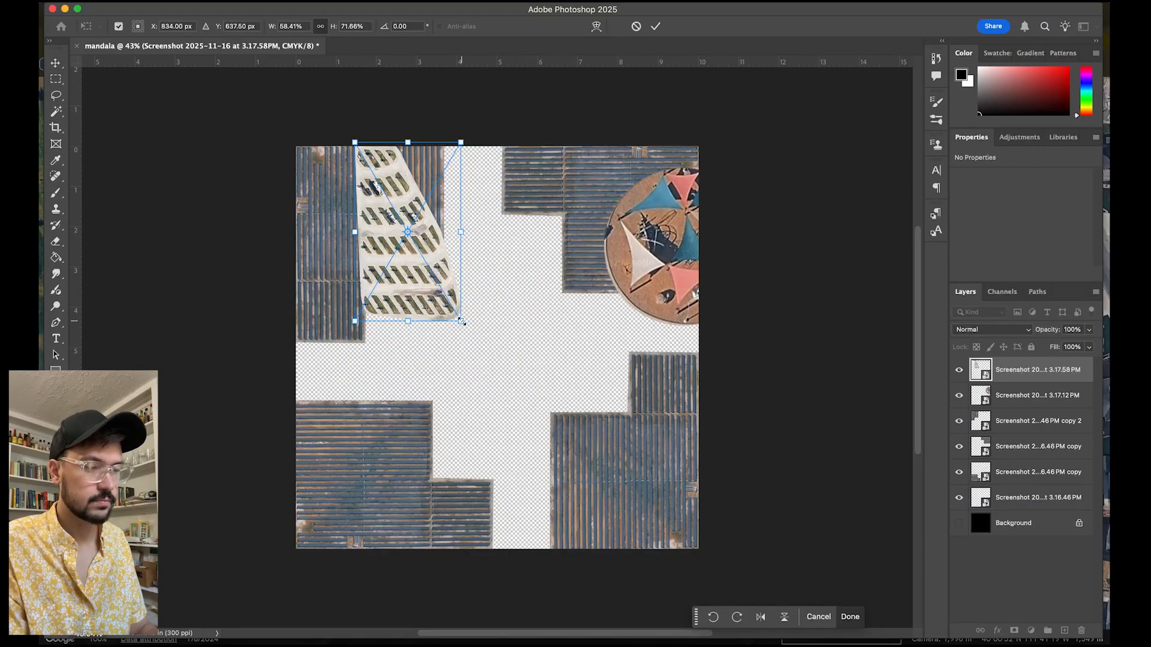
{"action": "key", "text": "super+z"}
{"action": "left_click_drag", "start_coordinate": [537, 393], "coordinate": [457, 283]}
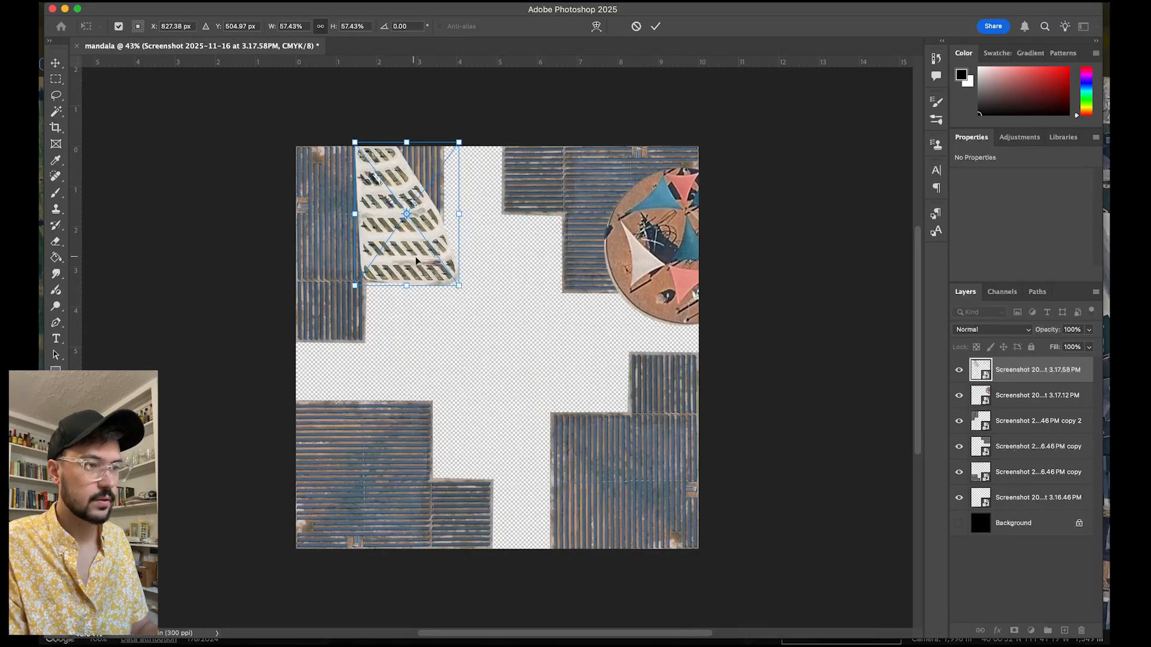
Step: Rotate the parking-lot shape to 90.50° and place it across the canvas's top edge at about X 2.62 in, Y -0.41 in
{"action": "left_click_drag", "start_coordinate": [444, 204], "coordinate": [499, 242]}
{"action": "left_click_drag", "start_coordinate": [521, 178], "coordinate": [574, 324]}
{"action": "left_click_drag", "start_coordinate": [498, 256], "coordinate": [506, 188]}
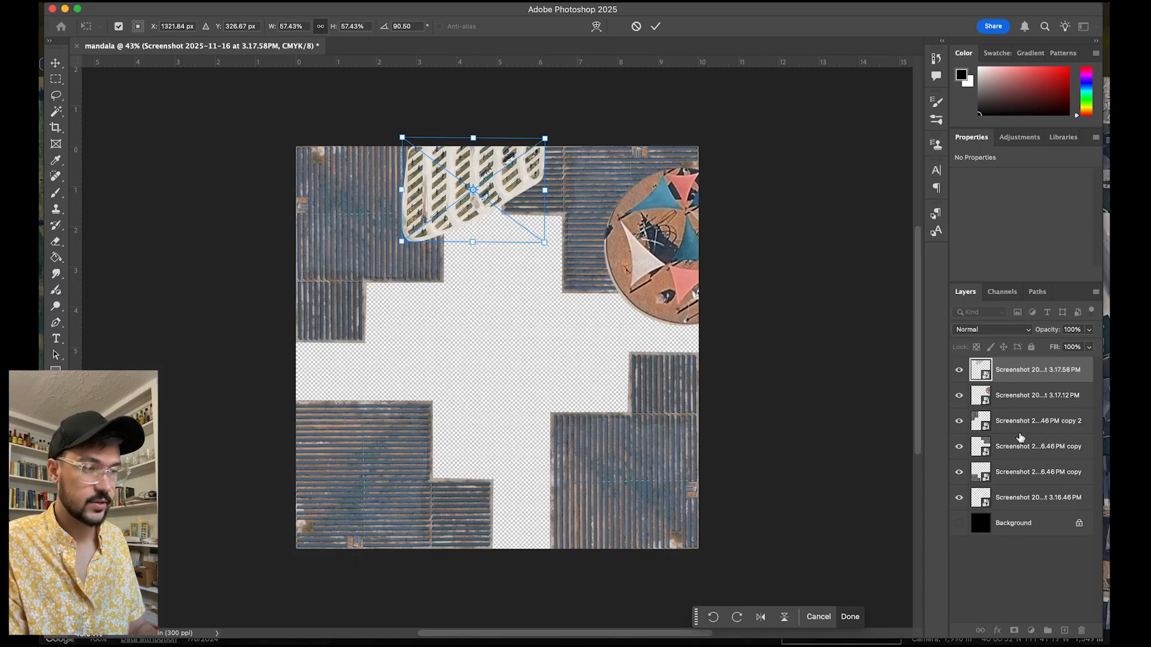
{"action": "left_click_drag", "start_coordinate": [513, 174], "coordinate": [539, 144]}
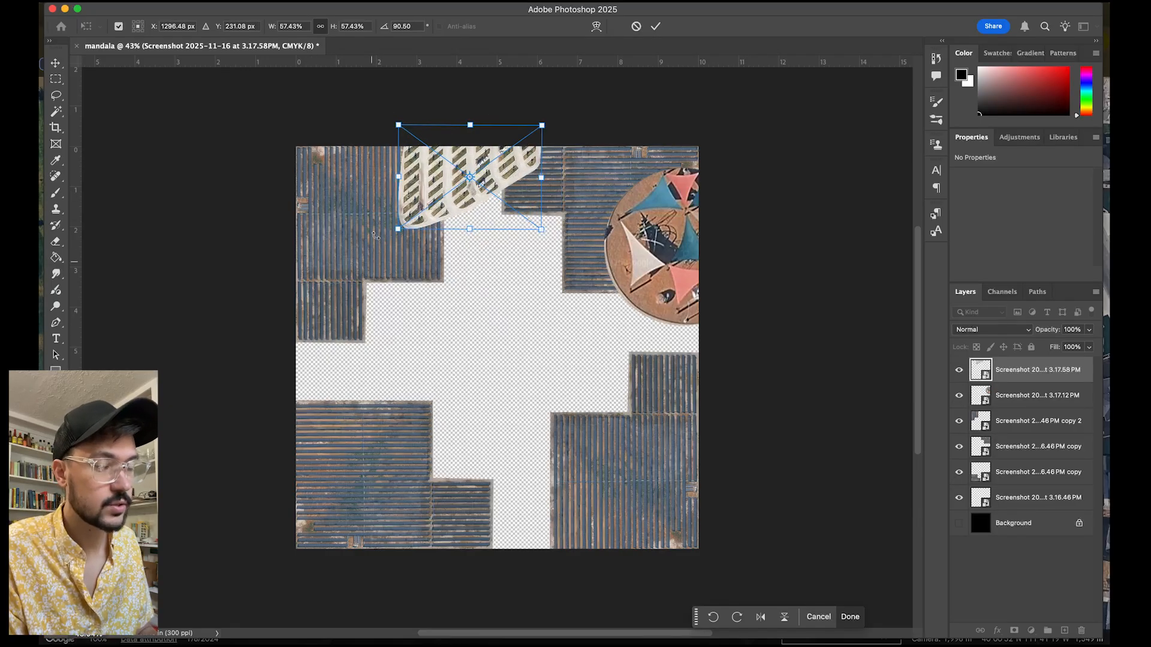
{"action": "mouse_move", "coordinate": [490, 182]}
{"action": "left_mouse_down"}
{"action": "mouse_move", "coordinate": [504, 187]}
{"action": "mouse_move", "coordinate": [511, 154]}
{"action": "mouse_move", "coordinate": [504, 173]}
{"action": "left_mouse_up"}
{"action": "left_click", "coordinate": [655, 26]}
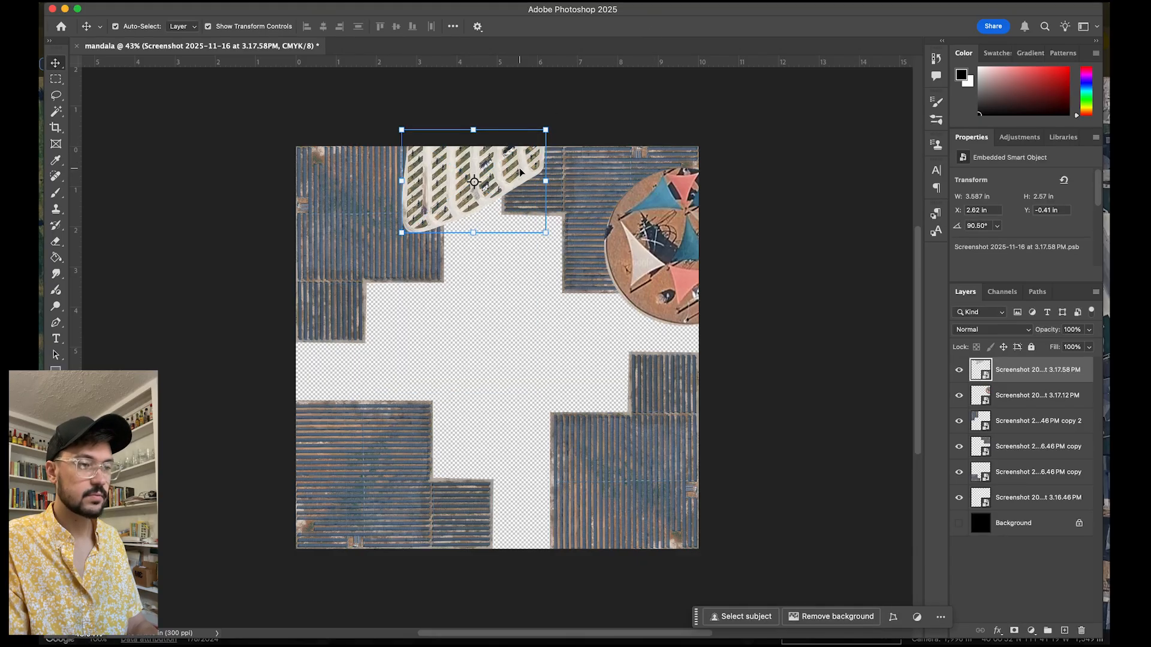
Step: Duplicate the parking-lot shape, rotate the copy to -89.50° and place it at the canvas's bottom edge at about X 3.9 in, Y 7.53 in
{"action": "left_click_drag", "start_coordinate": [512, 173], "coordinate": [548, 405]}
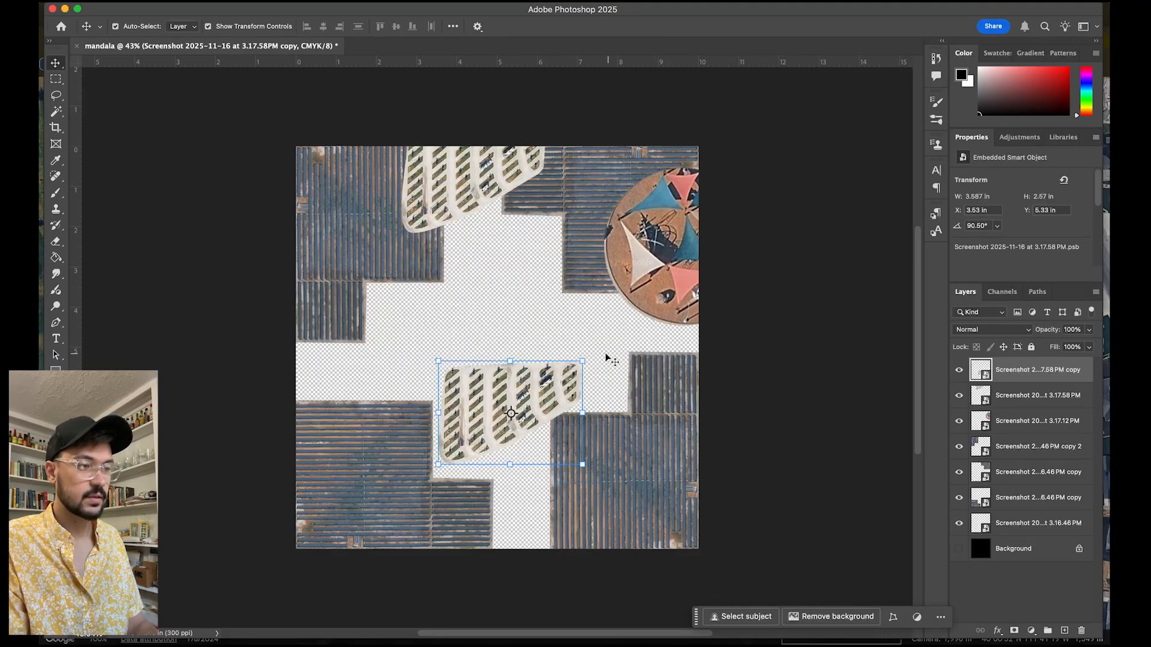
{"action": "left_click_drag", "start_coordinate": [592, 357], "coordinate": [409, 479]}
{"action": "left_click_drag", "start_coordinate": [542, 411], "coordinate": [564, 499]}
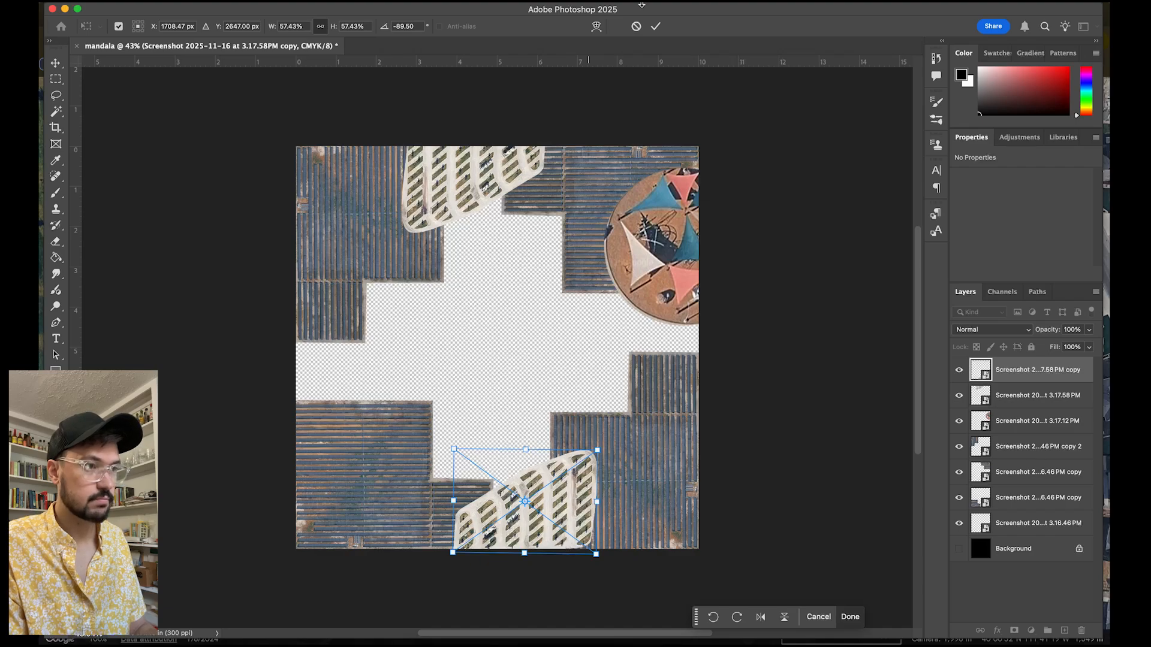
{"action": "left_click", "coordinate": [655, 25]}
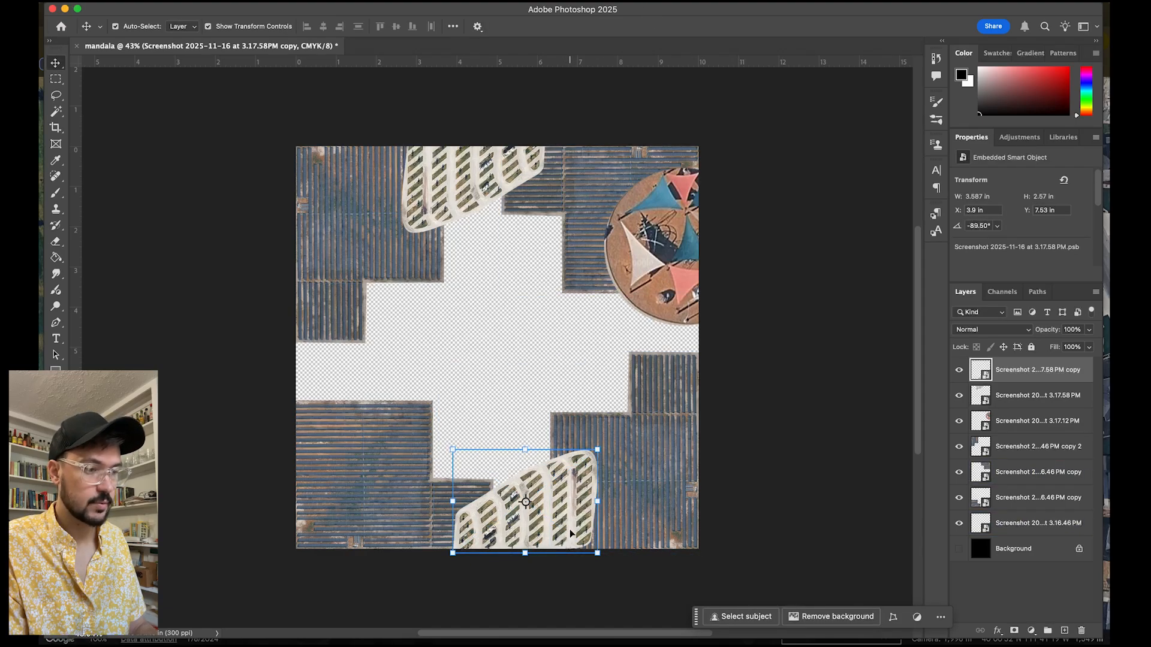
Step: Duplicate the bottom parking lot, rotate the copy to 0.50° at the canvas's left edge, and duplicate that to about X 5.22 in, Y 3.74 in
{"action": "left_click_drag", "start_coordinate": [569, 529], "coordinate": [424, 384]}
{"action": "key", "text": "super+z"}
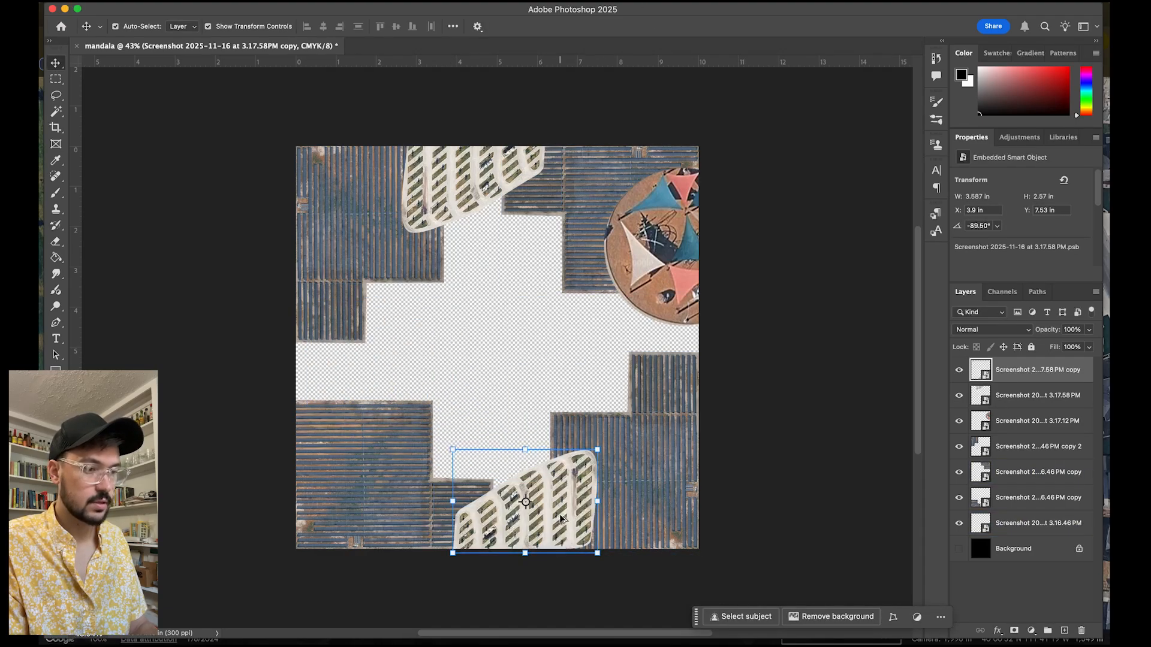
{"action": "left_click_drag", "start_coordinate": [561, 522], "coordinate": [474, 395]}
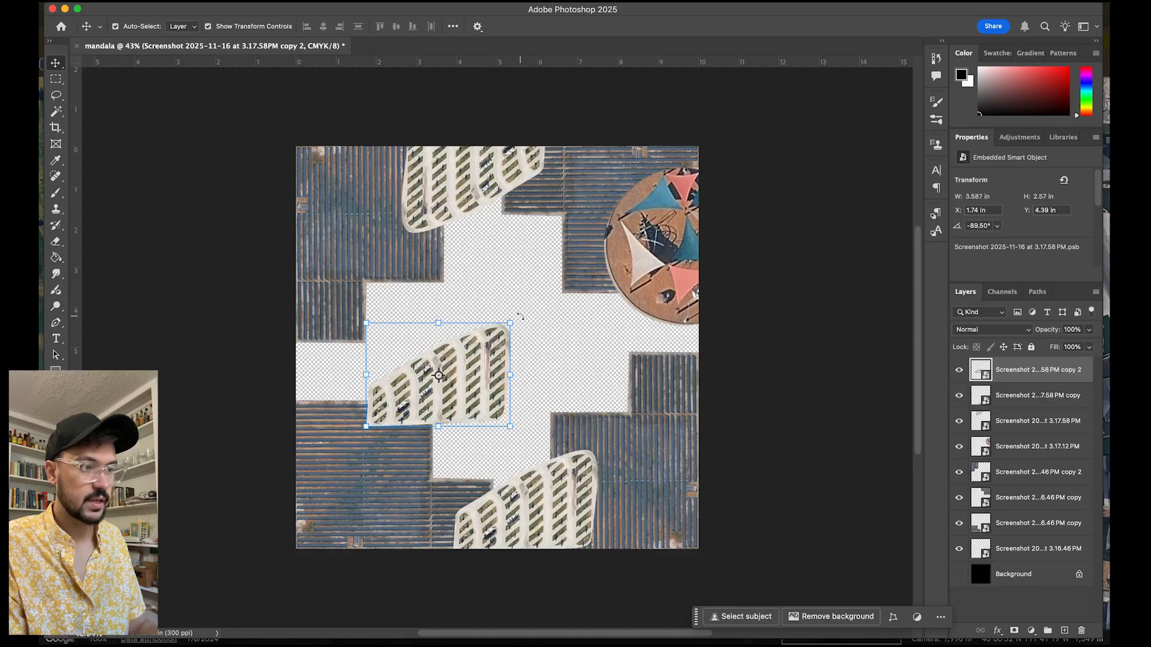
{"action": "left_click_drag", "start_coordinate": [520, 317], "coordinate": [508, 465]}
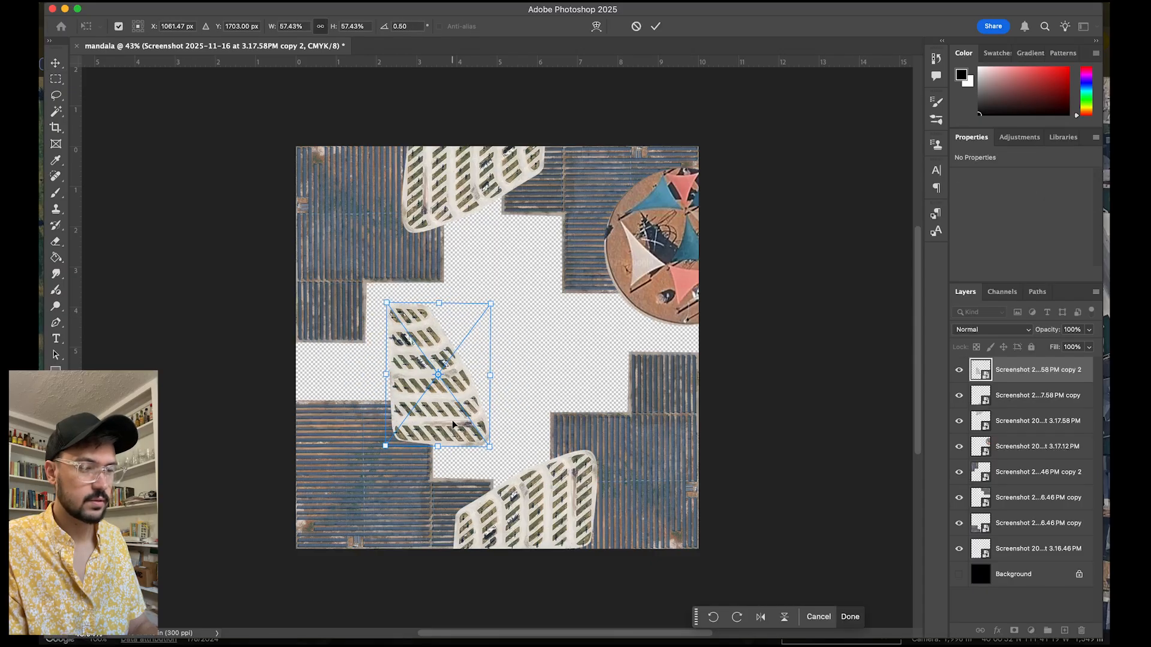
{"action": "left_click_drag", "start_coordinate": [453, 424], "coordinate": [579, 401]}
{"action": "key", "text": "Return"}
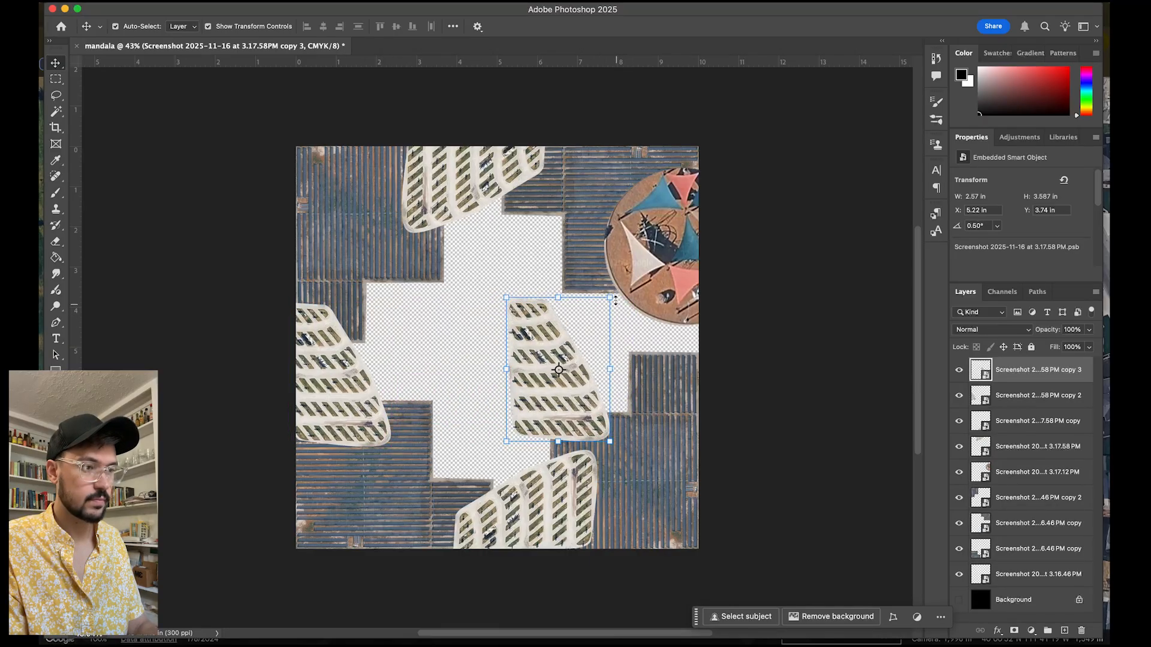
Step: Rotate the newest parking-lot copy by 180° and place it against the canvas's right edge, opposite the left one
{"action": "left_click_drag", "start_coordinate": [615, 300], "coordinate": [667, 415]}
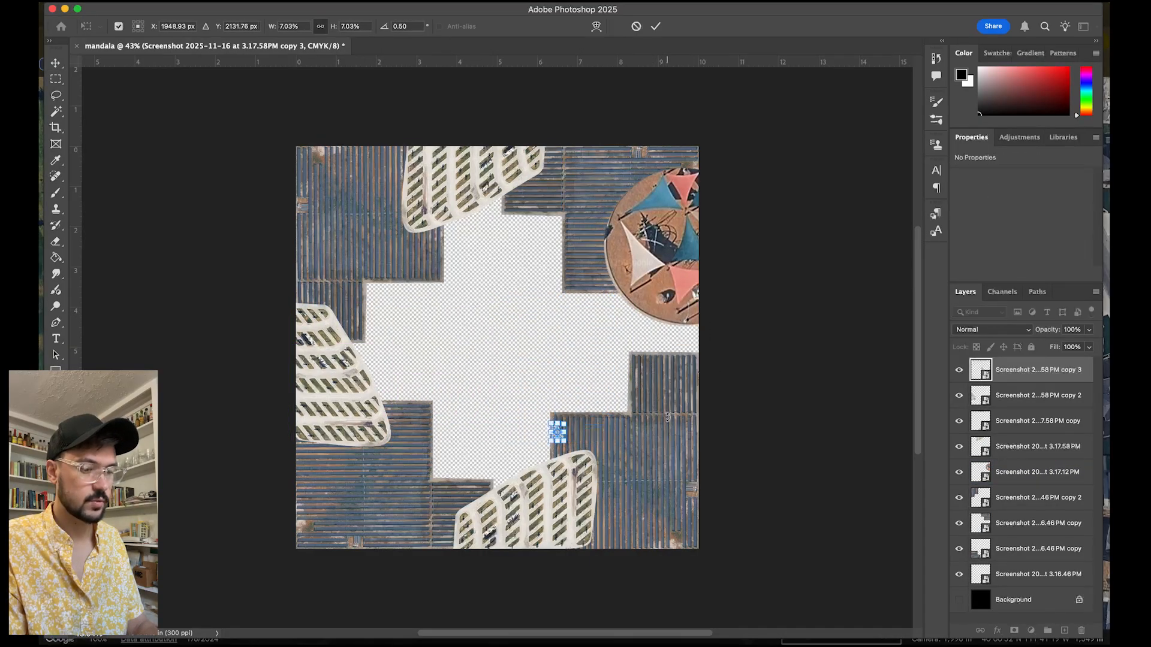
{"action": "key", "text": "super+z"}
{"action": "left_click_drag", "start_coordinate": [502, 450], "coordinate": [639, 265]}
{"action": "left_click_drag", "start_coordinate": [582, 357], "coordinate": [678, 309]}
{"action": "left_click", "coordinate": [655, 30]}
Step: Scale the shade-sail circle down to 0.813 in and place it with three duplicates along the upper-left inner edge of the mandala
{"action": "left_click_drag", "start_coordinate": [665, 187], "coordinate": [477, 255]}
{"action": "left_click_drag", "start_coordinate": [574, 239], "coordinate": [484, 214]}
{"action": "key", "text": "Return"}
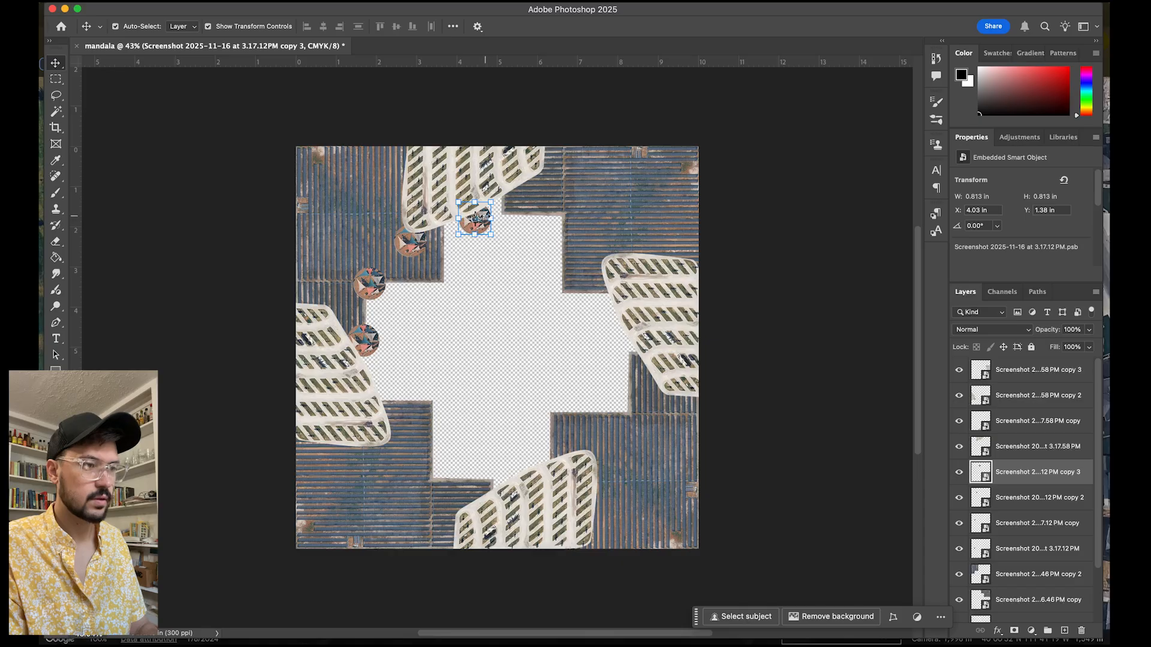
Step: Duplicate the small shade-sail circle nine more times to complete a ring around the mandala's open centre
{"action": "left_click_drag", "start_coordinate": [484, 213], "coordinate": [623, 296]}
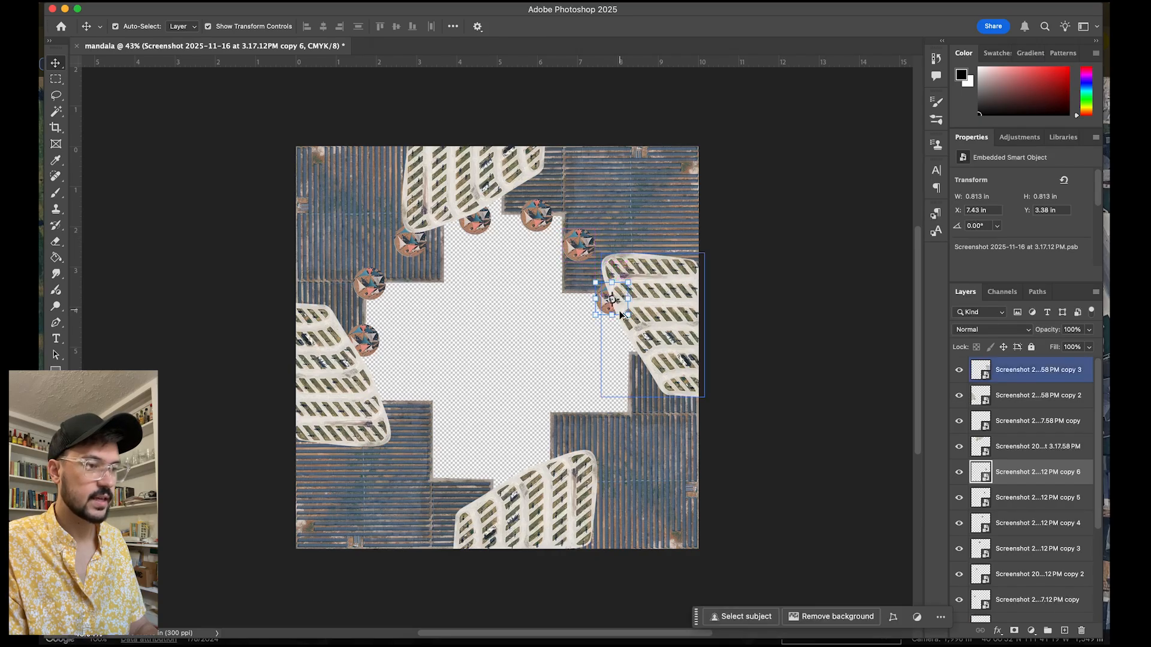
{"action": "key", "text": "super+t"}
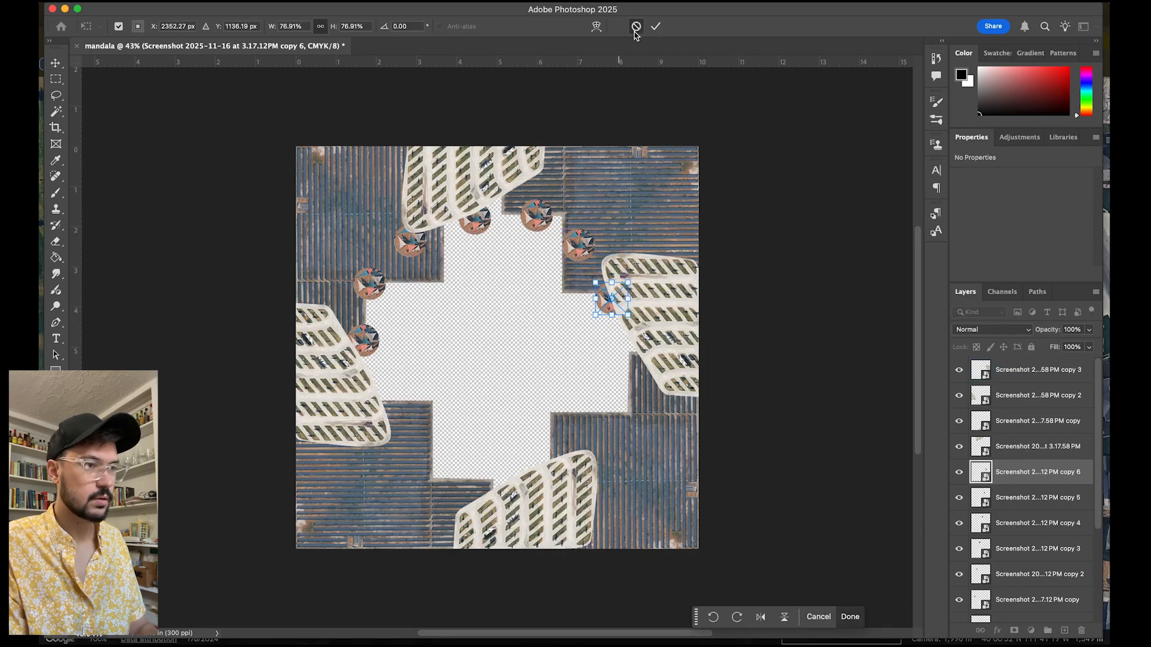
{"action": "key", "text": "Return"}
{"action": "left_click_drag", "start_coordinate": [608, 312], "coordinate": [373, 406]}
{"action": "left_click", "coordinate": [531, 342]}
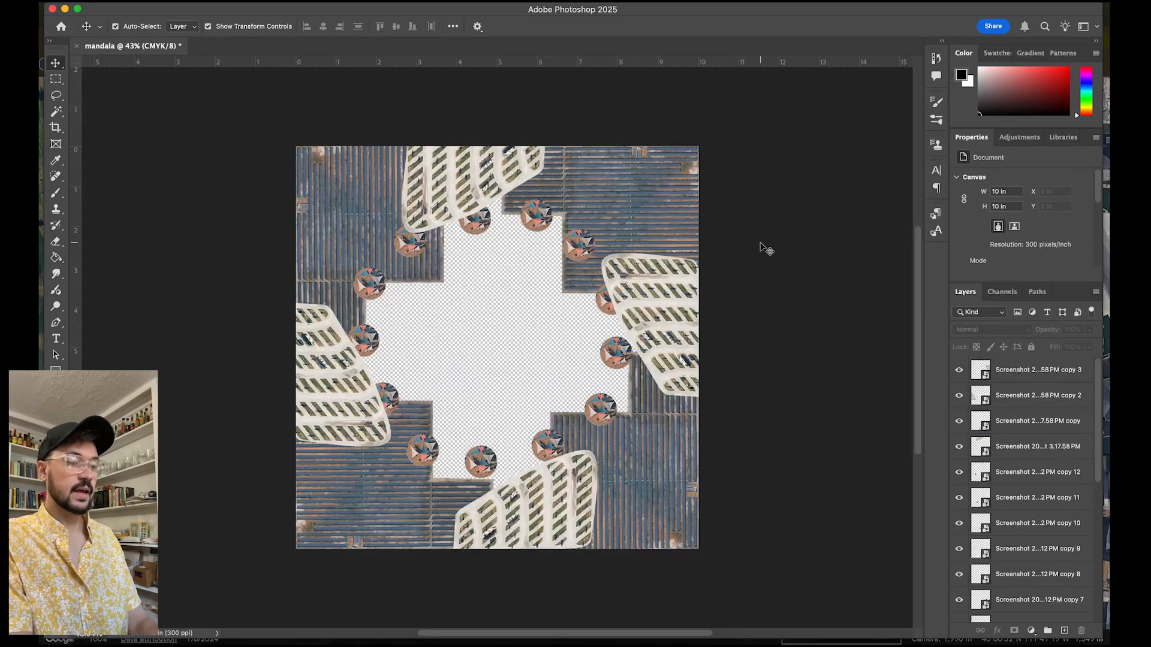
Step: Nudge the two lowest shade-sail circles slightly, placing the bottom one at about X 4.32 in, Y 7.48 in
{"action": "left_click", "coordinate": [546, 443]}
{"action": "left_click_drag", "start_coordinate": [545, 443], "coordinate": [547, 447]}
{"action": "left_click_drag", "start_coordinate": [476, 458], "coordinate": [483, 459]}
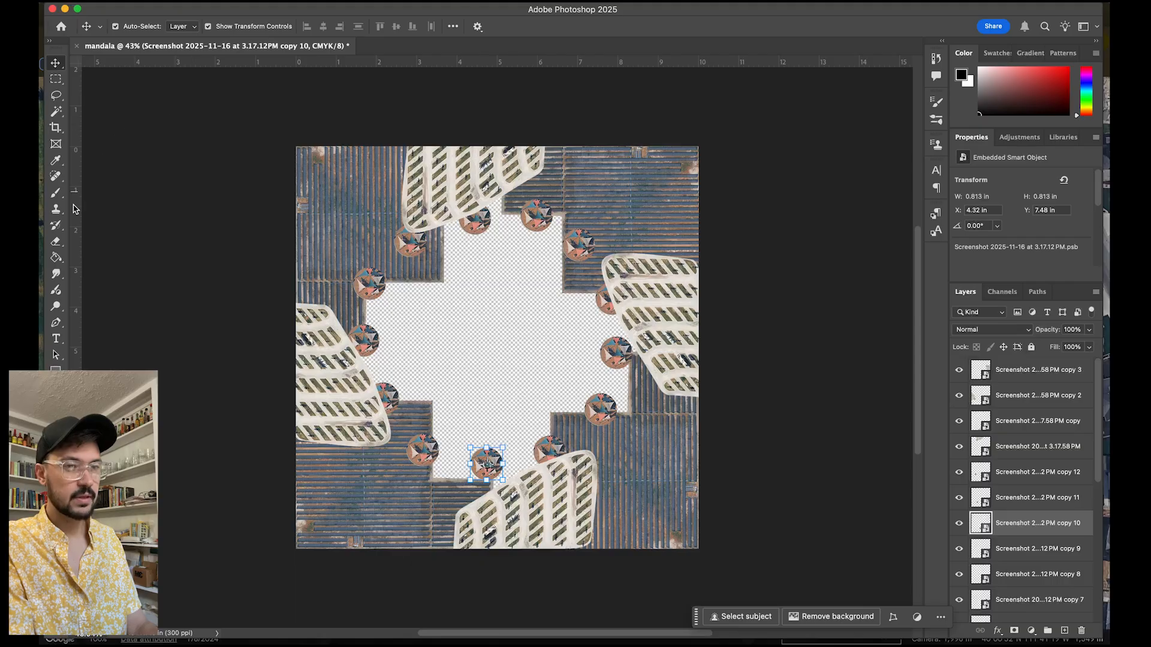
Step: Add a vertical and a horizontal guide through the centre of the canvas, at about 5 in each
{"action": "left_click_drag", "start_coordinate": [78, 210], "coordinate": [496, 176]}
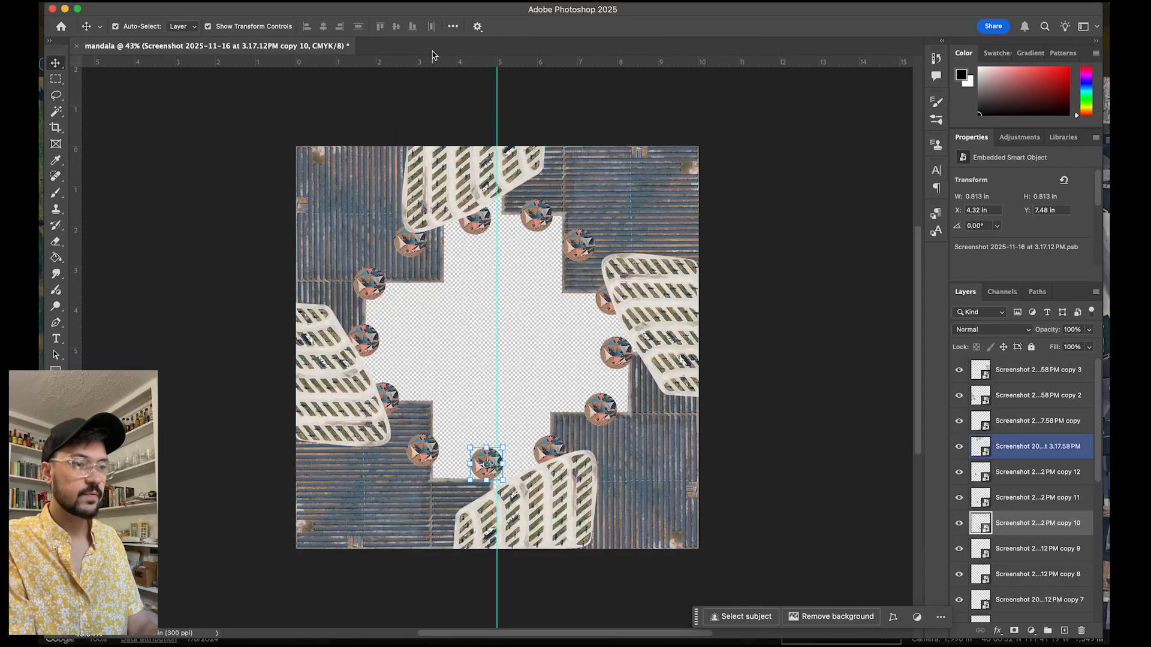
{"action": "left_click_drag", "start_coordinate": [431, 65], "coordinate": [370, 347]}
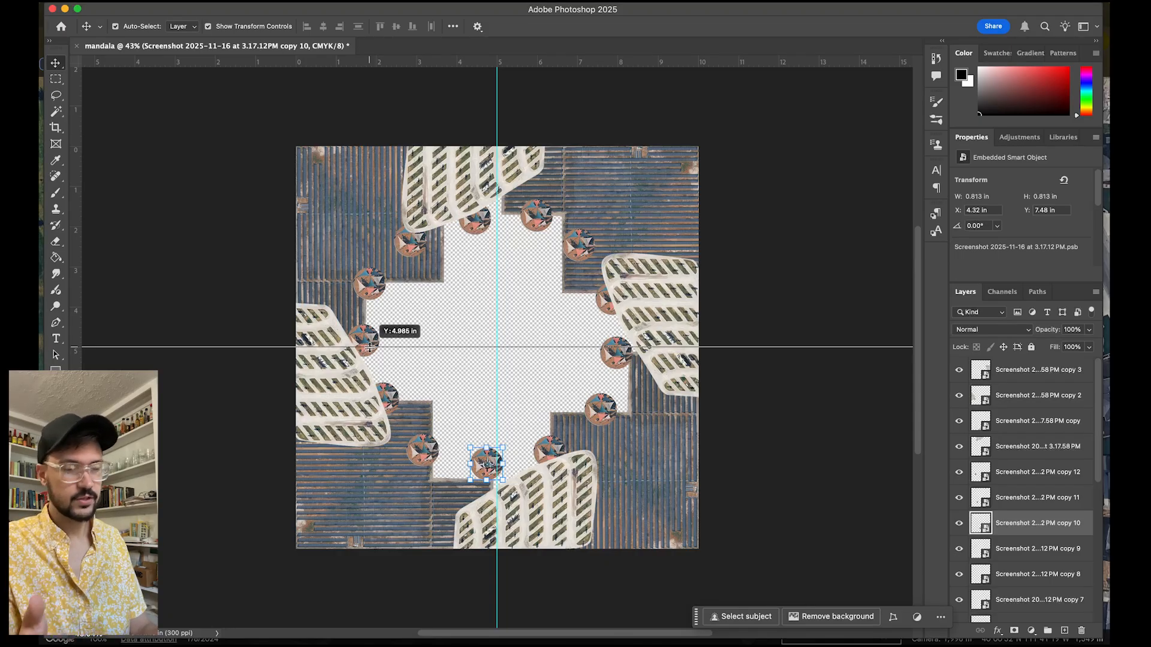
{"action": "left_click_drag", "start_coordinate": [370, 347], "coordinate": [370, 347]}
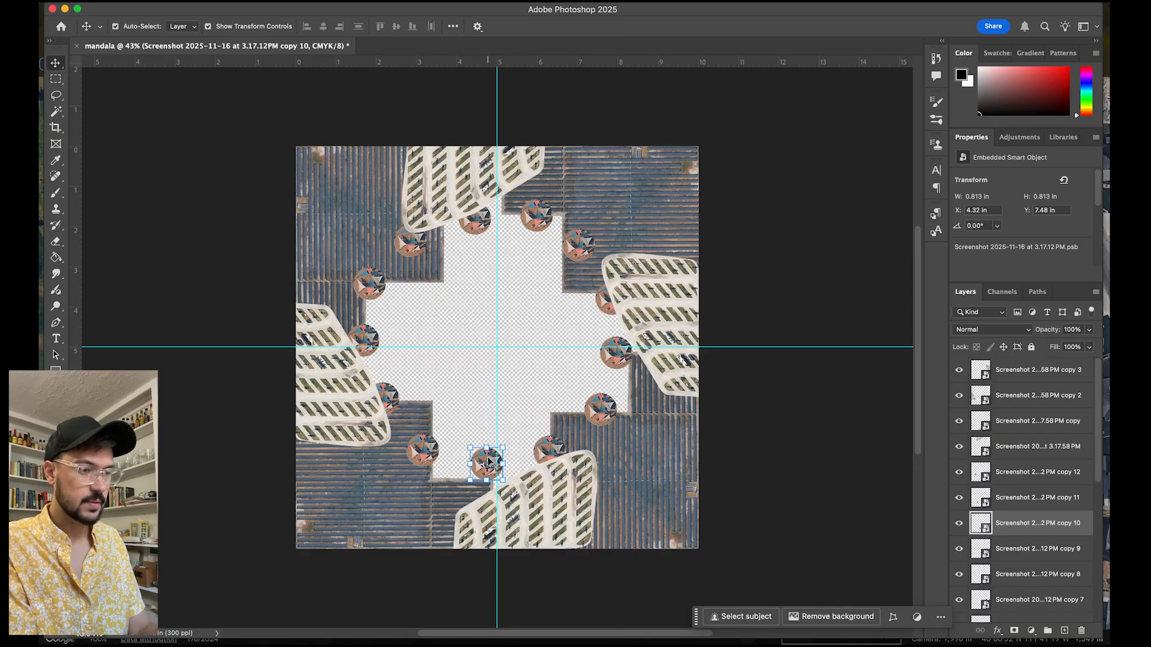
Step: Align the bottom, top, left and right shade-sail circles with the centre guides, placing the top one at X 4.55 in, Y 1.24 in
{"action": "mouse_move", "coordinate": [485, 461]}
{"action": "left_mouse_down"}
{"action": "mouse_move", "coordinate": [510, 456]}
{"action": "mouse_move", "coordinate": [496, 475]}
{"action": "left_mouse_up"}
{"action": "mouse_move", "coordinate": [486, 220]}
{"action": "left_mouse_down"}
{"action": "mouse_move", "coordinate": [519, 217]}
{"action": "mouse_move", "coordinate": [503, 212]}
{"action": "left_mouse_up"}
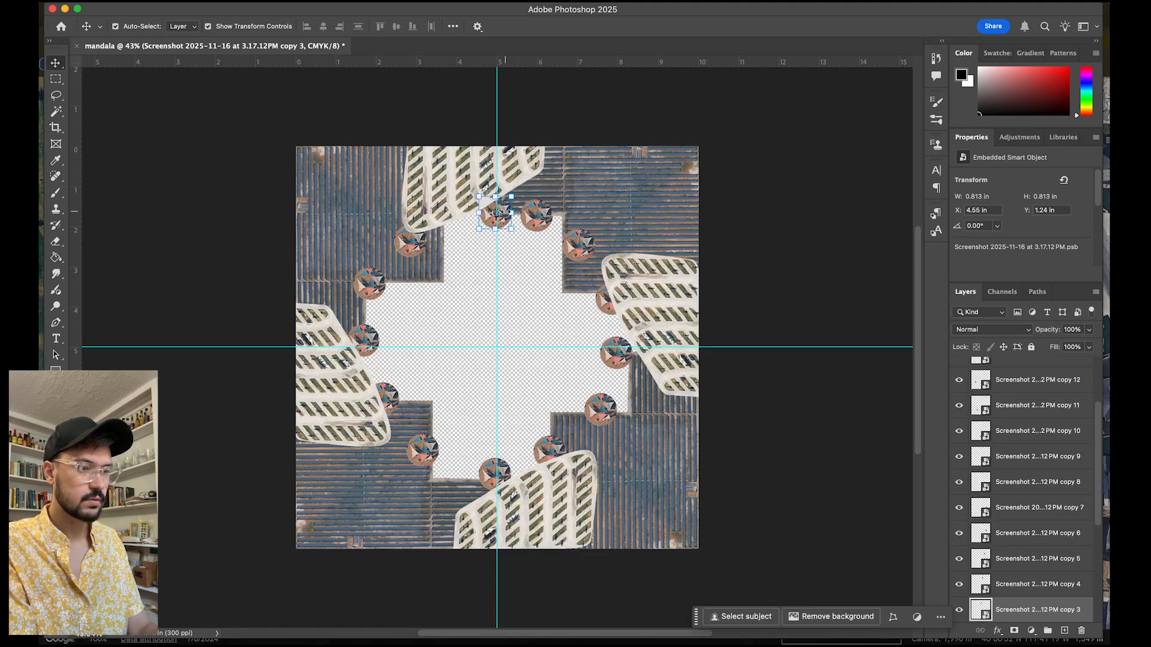
{"action": "left_click_drag", "start_coordinate": [374, 340], "coordinate": [368, 343]}
{"action": "left_click_drag", "start_coordinate": [614, 341], "coordinate": [622, 337]}
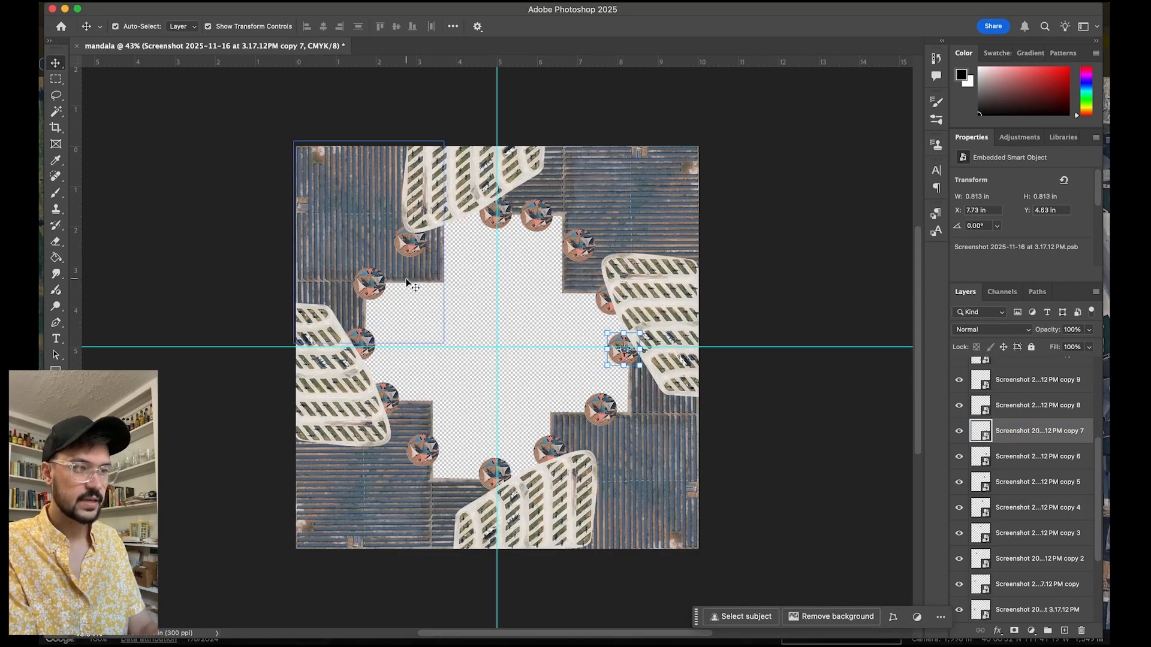
Step: Duplicate an upper shade-sail circle to about X 5.74 in, Y 1.5 in, and shift the upper-left circle to X 2.28 in, Y 2.12 in
{"action": "left_click", "coordinate": [382, 283]}
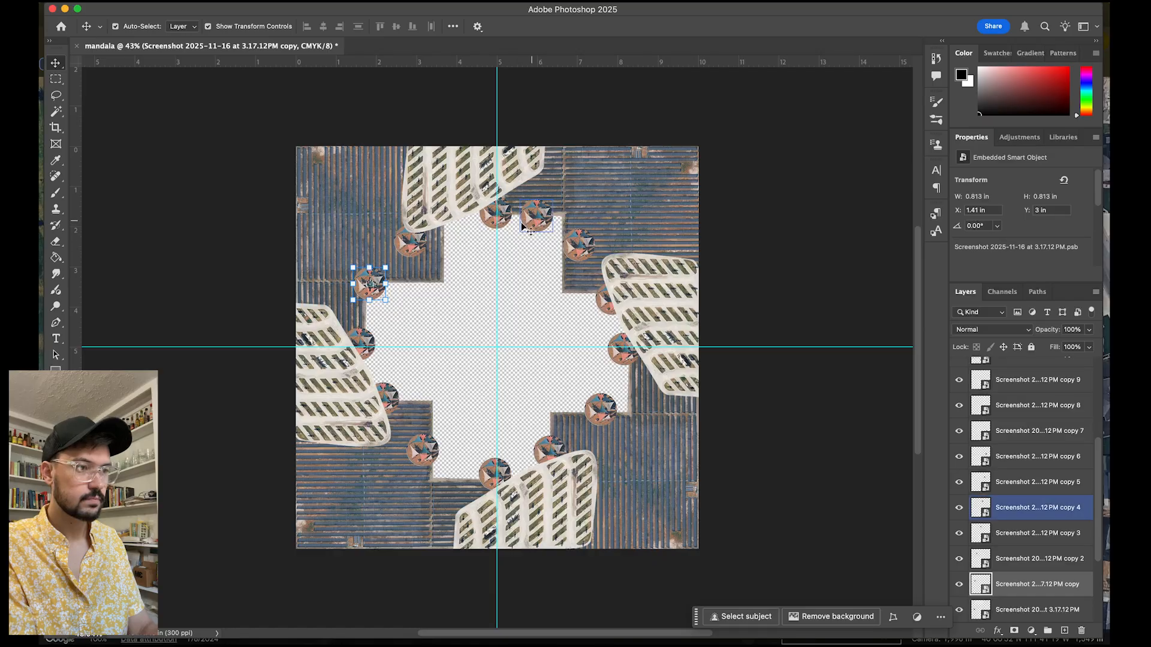
{"action": "mouse_move", "coordinate": [534, 223]}
{"action": "left_mouse_down"}
{"action": "mouse_move", "coordinate": [451, 230]}
{"action": "mouse_move", "coordinate": [549, 234]}
{"action": "left_mouse_up"}
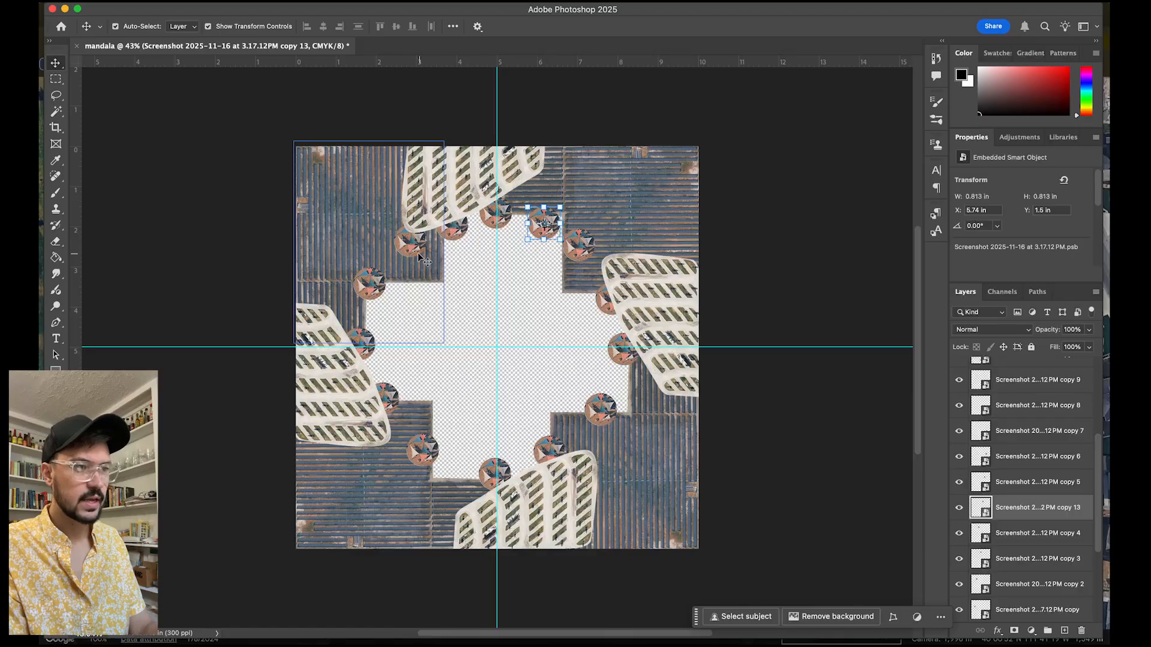
{"action": "left_click_drag", "start_coordinate": [404, 255], "coordinate": [412, 262]}
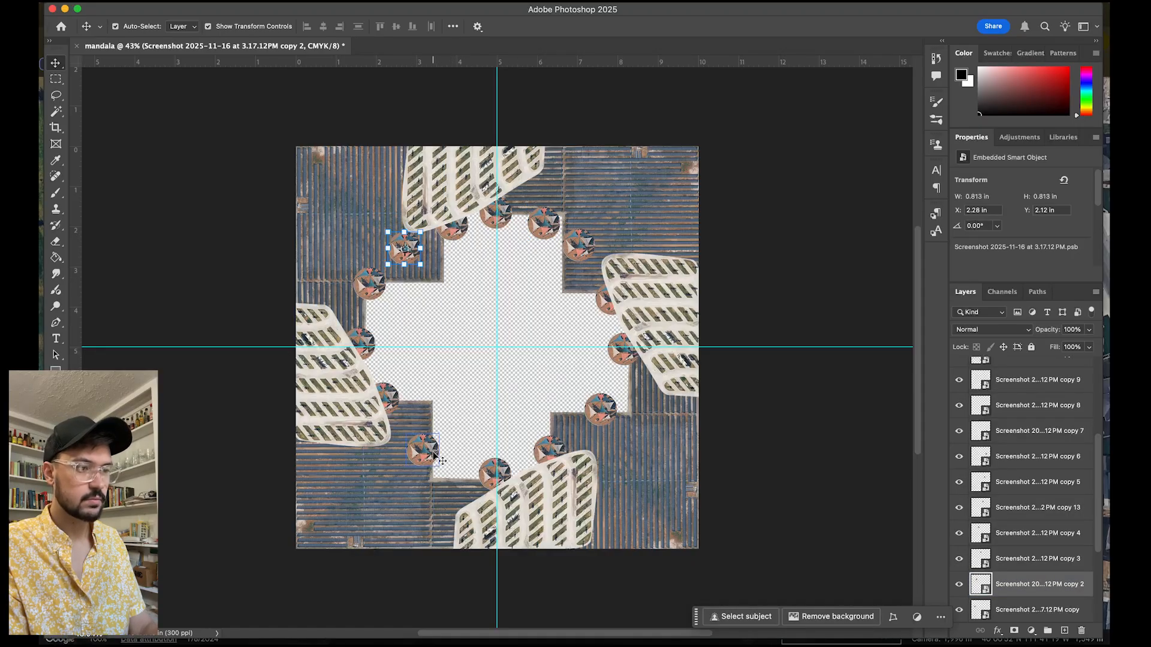
Step: Add duplicate circles along the lower-left and lower-right edges and even out the ring, placing the upper-right circle at X 6.7 in, Y 2.27 in
{"action": "left_click_drag", "start_coordinate": [433, 454], "coordinate": [460, 483]}
{"action": "left_click_drag", "start_coordinate": [601, 412], "coordinate": [614, 396]}
{"action": "left_click_drag", "start_coordinate": [562, 445], "coordinate": [593, 424]}
{"action": "left_click_drag", "start_coordinate": [586, 241], "coordinate": [590, 249]}
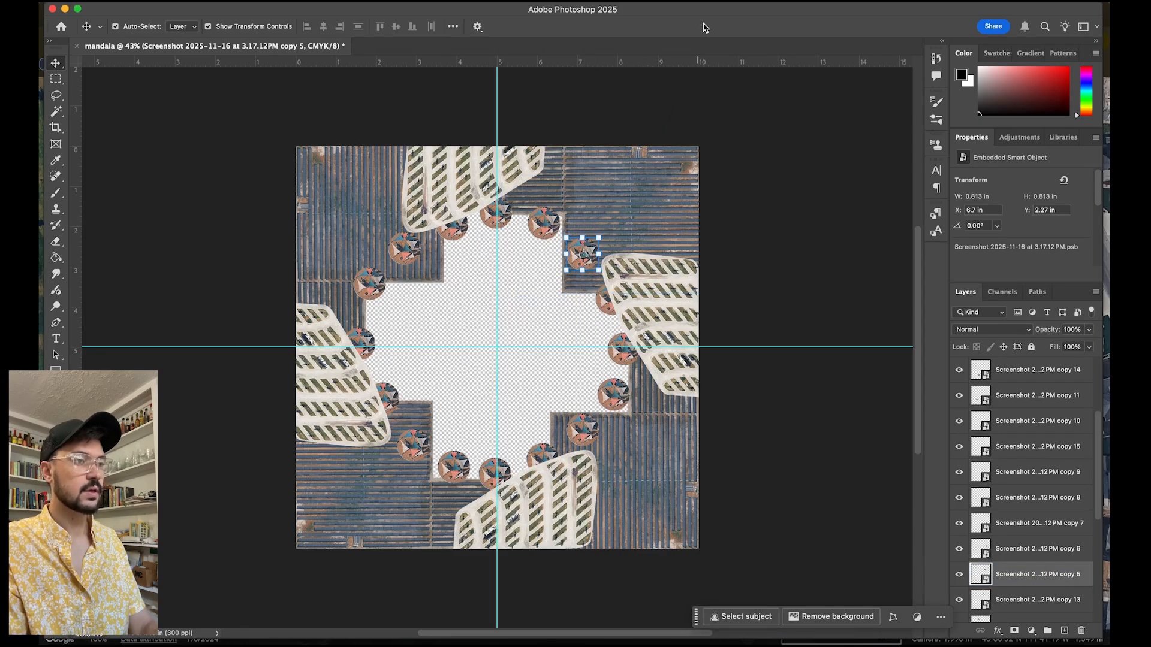
{"action": "left_click", "coordinate": [785, 160]}
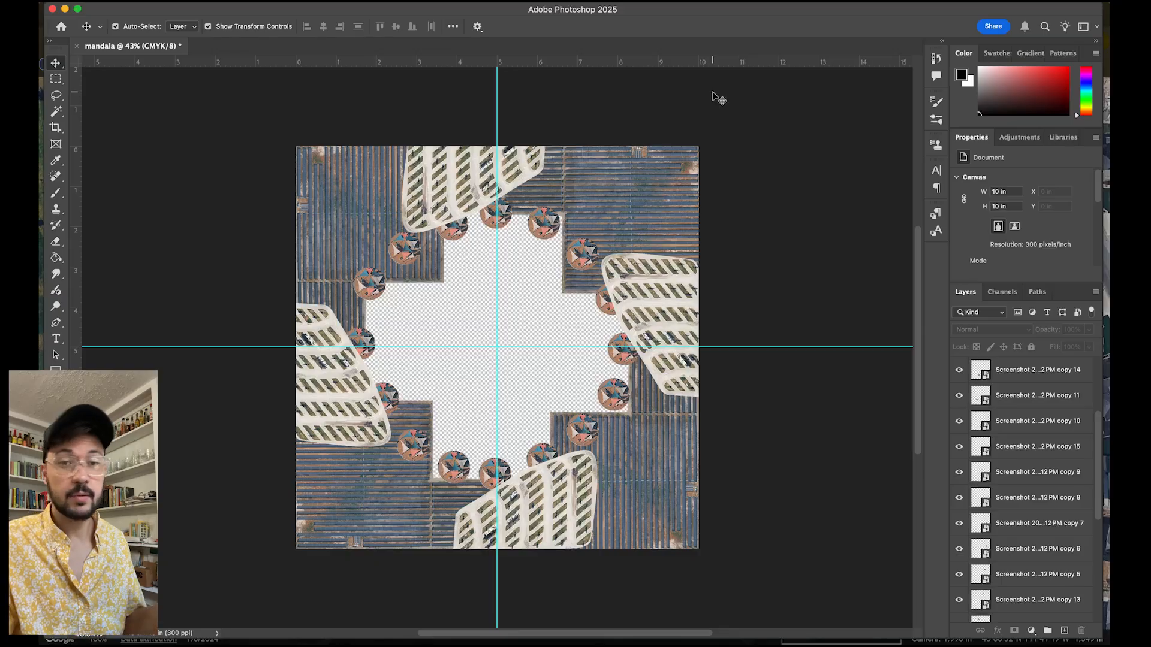
Step: Move the upper parking-lot piece's layer below the neighbouring shade-sail circle layers so the circles overlap it
{"action": "left_click", "coordinate": [477, 172]}
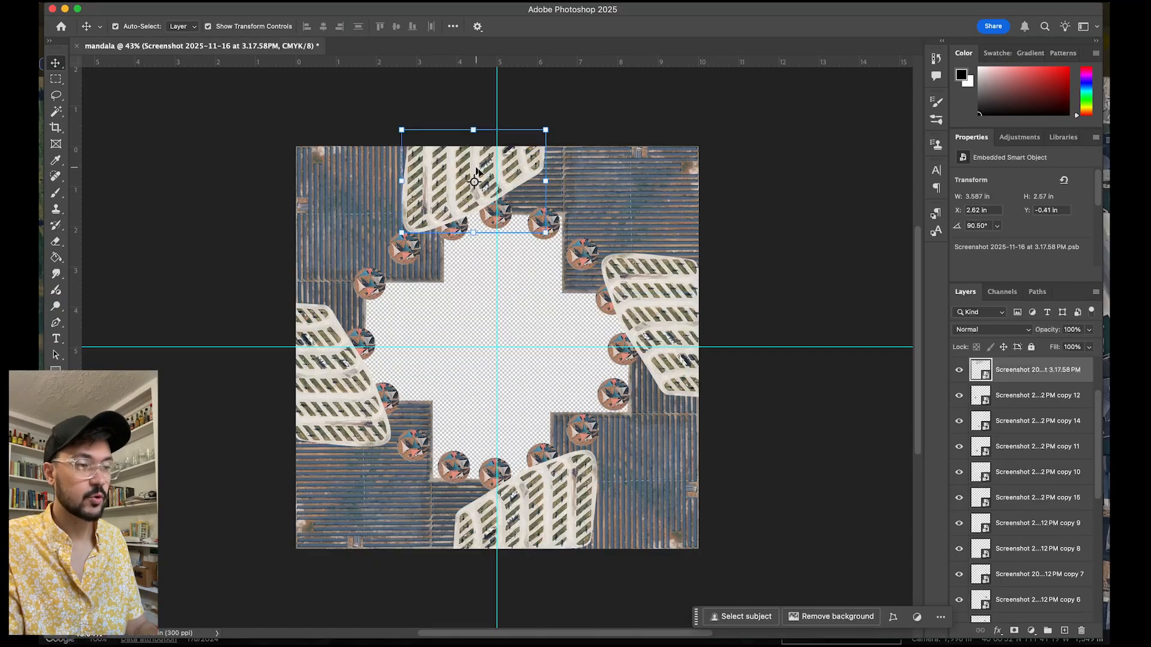
{"action": "left_click", "coordinate": [1019, 376]}
{"action": "left_click_drag", "start_coordinate": [1017, 374], "coordinate": [1012, 584]}
{"action": "scroll", "coordinate": [1012, 479], "scroll_direction": "down", "scroll_amount": 5}
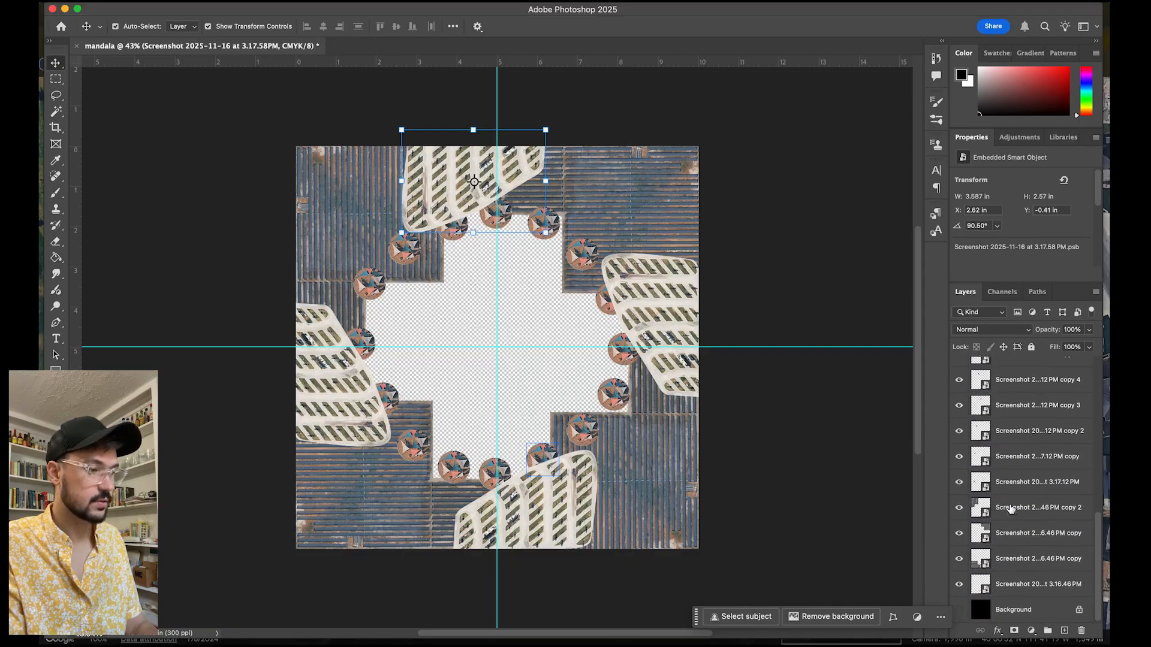
{"action": "left_click_drag", "start_coordinate": [1014, 429], "coordinate": [1017, 599]}
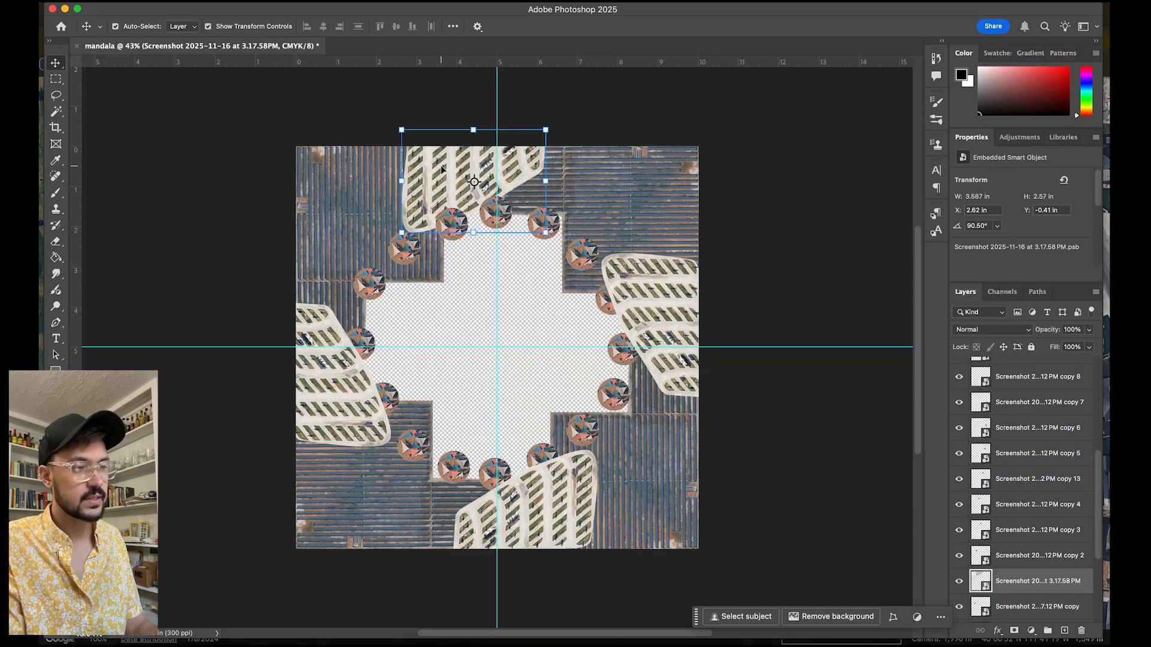
Step: Examine how the circles overlap the upper parking-lot piece up close and how the whole mandala reads around its centre
{"action": "scroll", "coordinate": [442, 170], "scroll_direction": "up", "scroll_amount": 5}
{"action": "scroll", "coordinate": [440, 170], "scroll_direction": "up", "scroll_amount": 3}
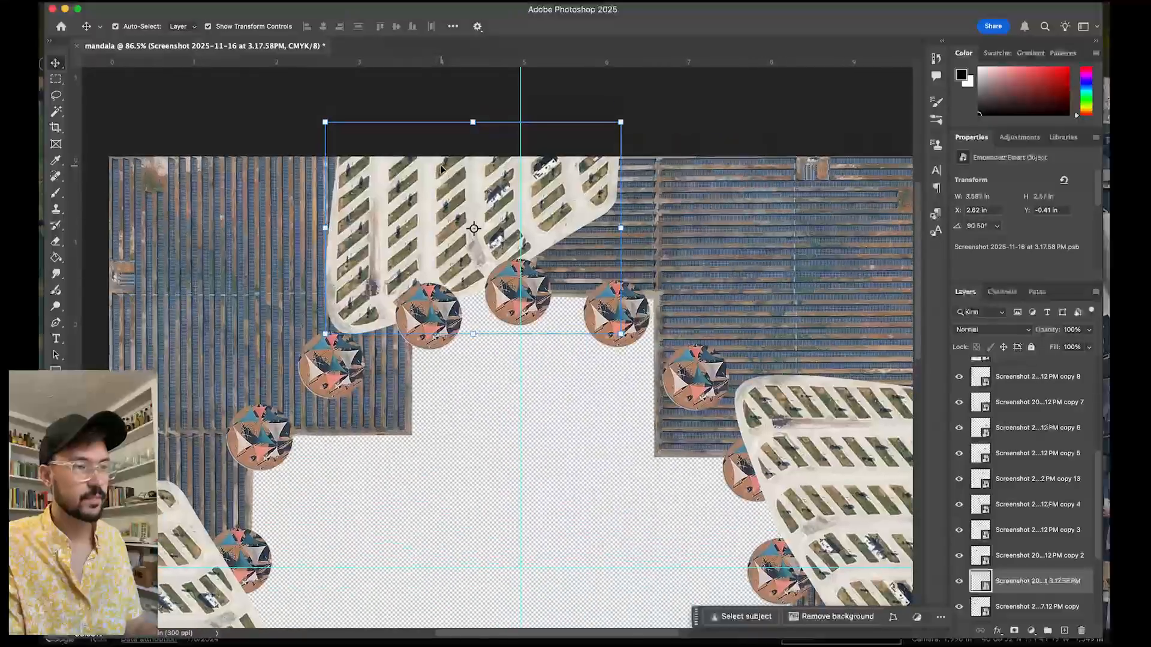
{"action": "scroll", "coordinate": [440, 170], "scroll_direction": "up", "scroll_amount": 3}
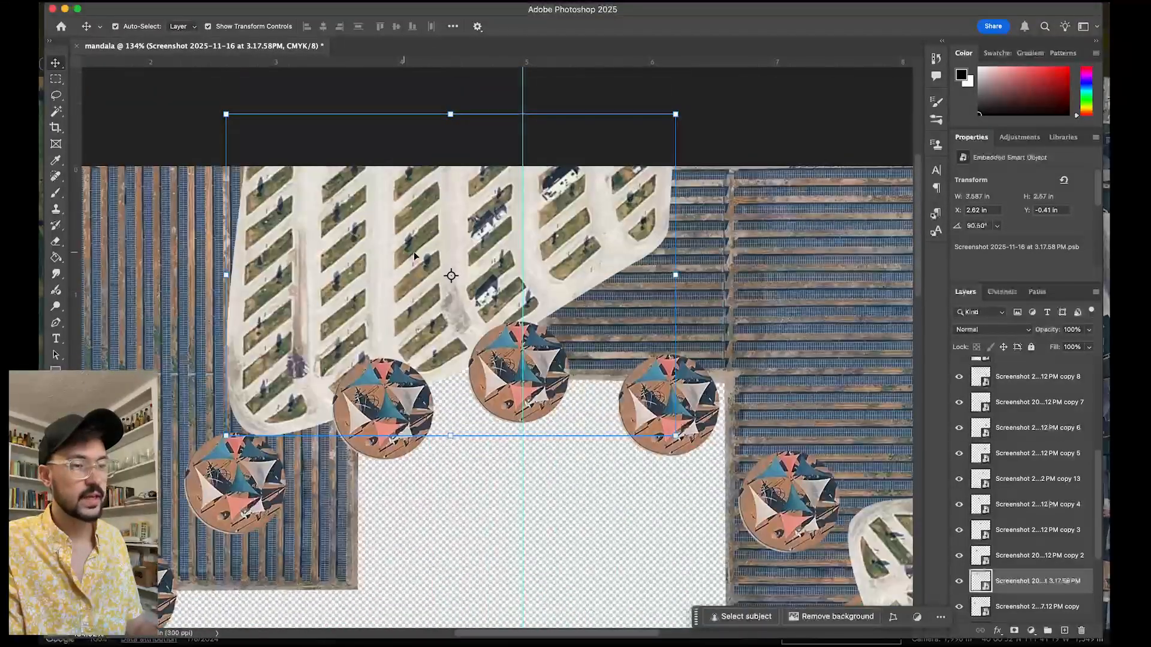
{"action": "scroll", "coordinate": [1005, 485], "scroll_direction": "down", "scroll_amount": 3}
{"action": "scroll", "coordinate": [1006, 485], "scroll_direction": "down", "scroll_amount": 2}
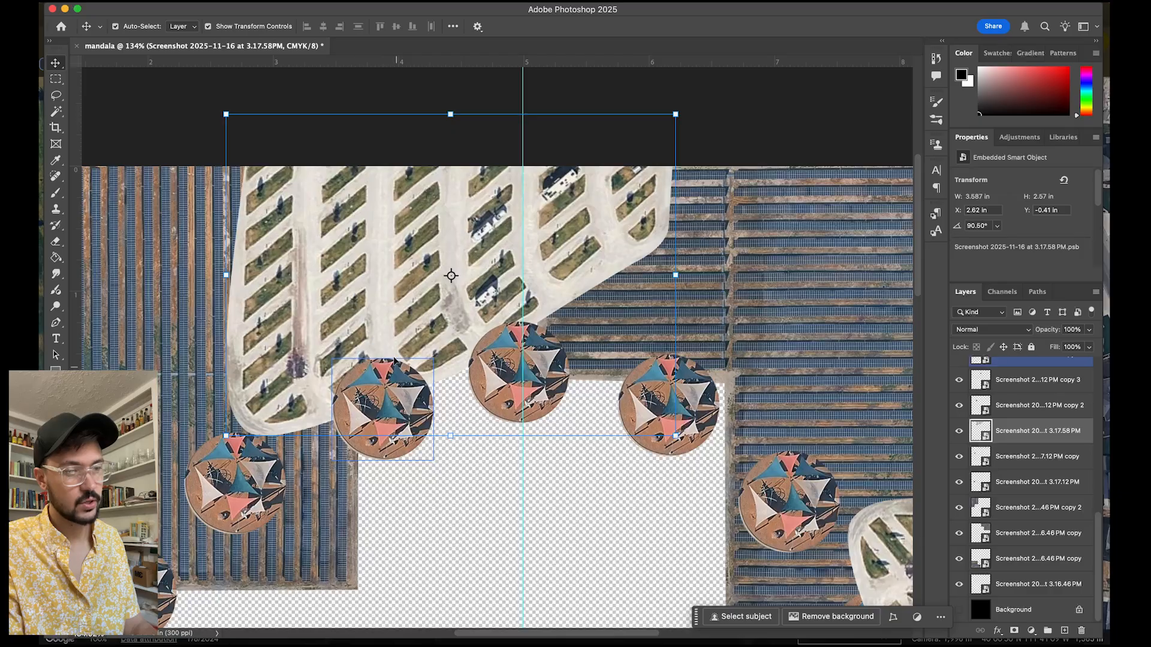
{"action": "scroll", "coordinate": [368, 416], "scroll_direction": "down", "scroll_amount": 10}
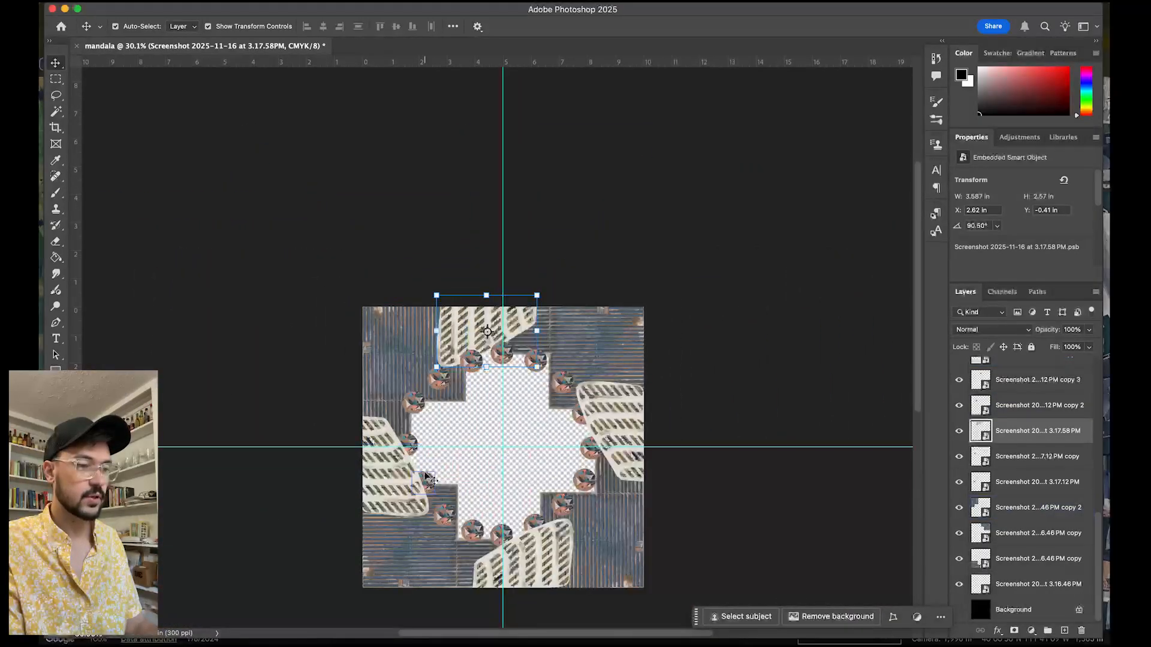
{"action": "scroll", "coordinate": [533, 458], "scroll_direction": "down", "scroll_amount": 3}
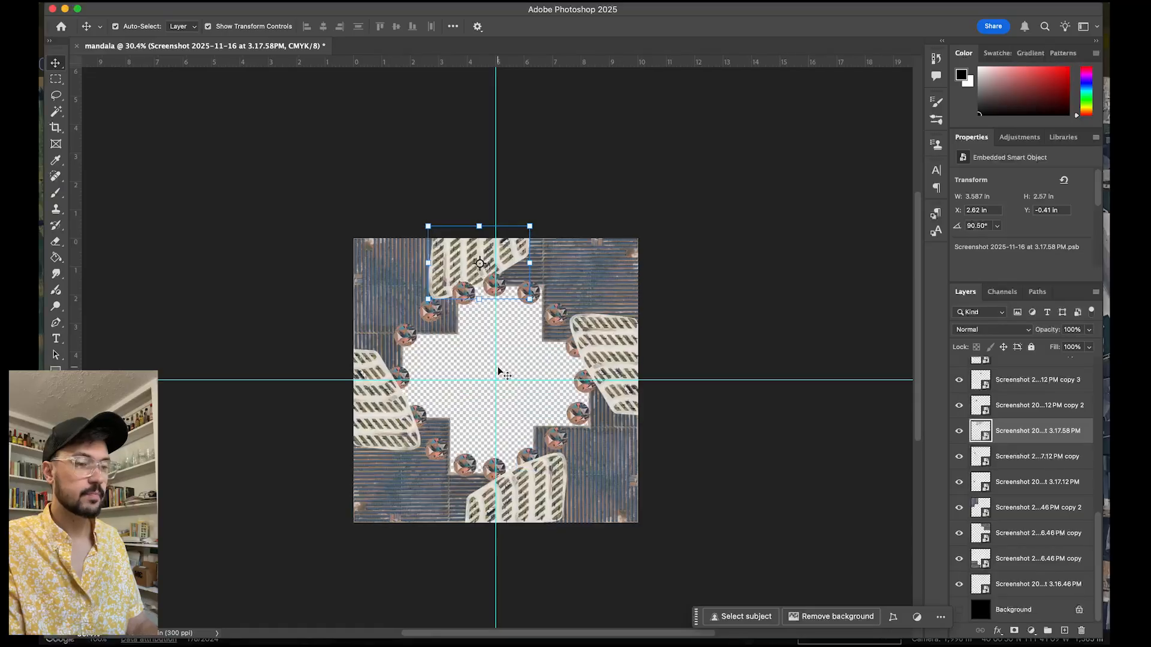
{"action": "scroll", "coordinate": [497, 366], "scroll_direction": "up", "scroll_amount": 1}
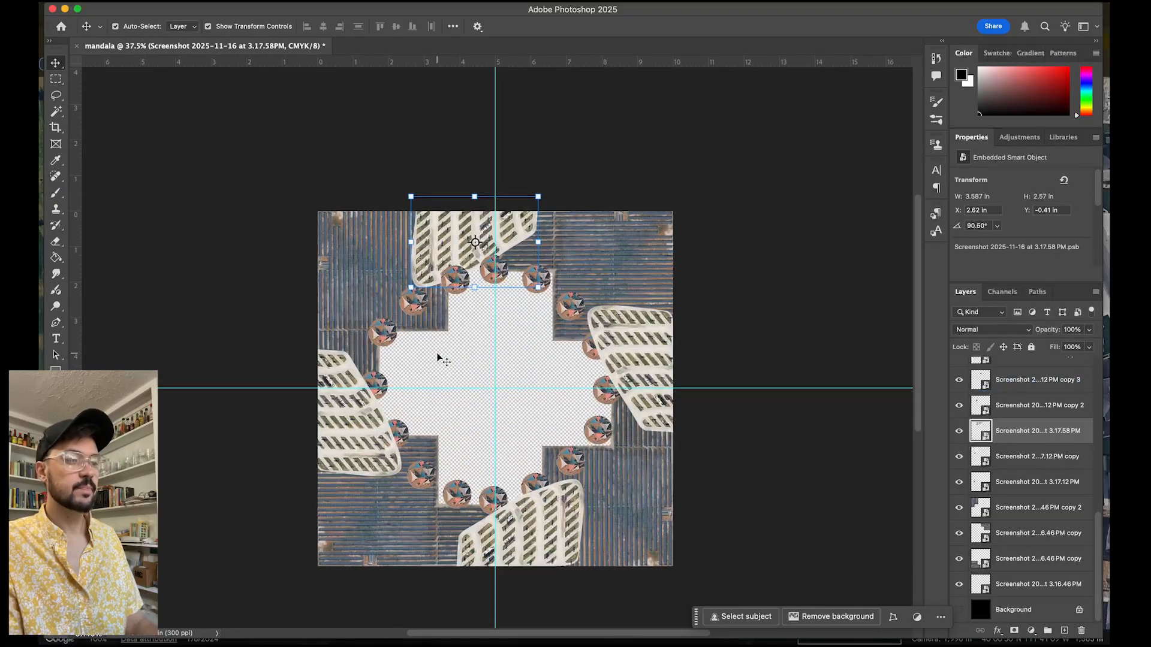
{"action": "scroll", "coordinate": [500, 357], "scroll_direction": "up", "scroll_amount": 1}
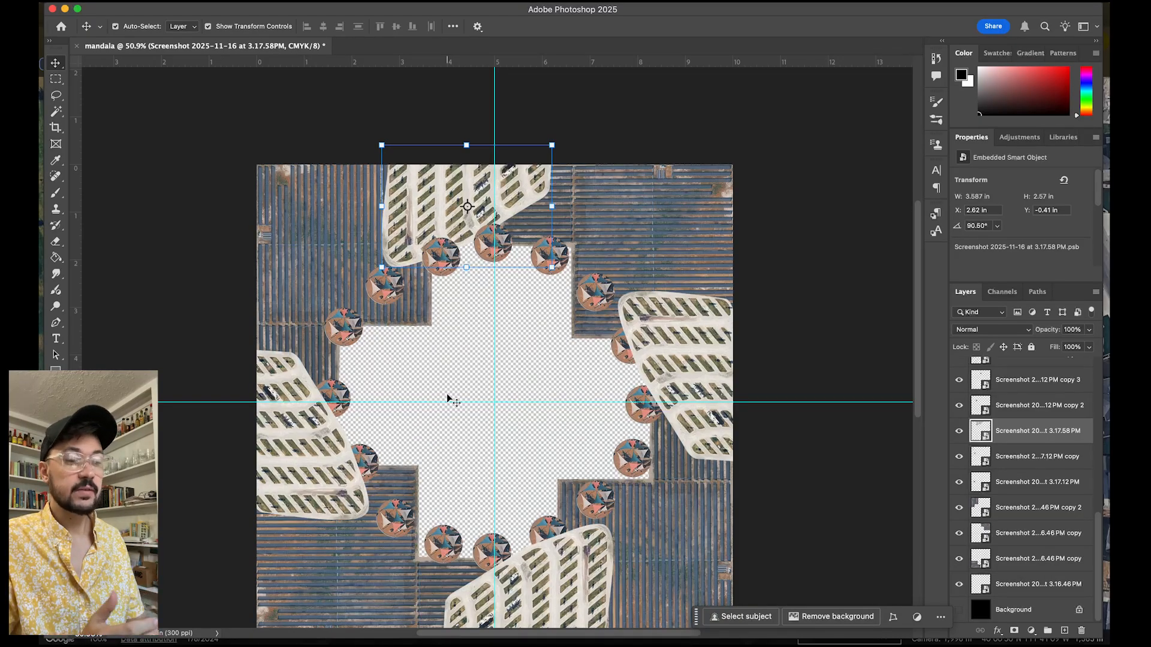
{"action": "scroll", "coordinate": [537, 339], "scroll_direction": "down", "scroll_amount": 3}
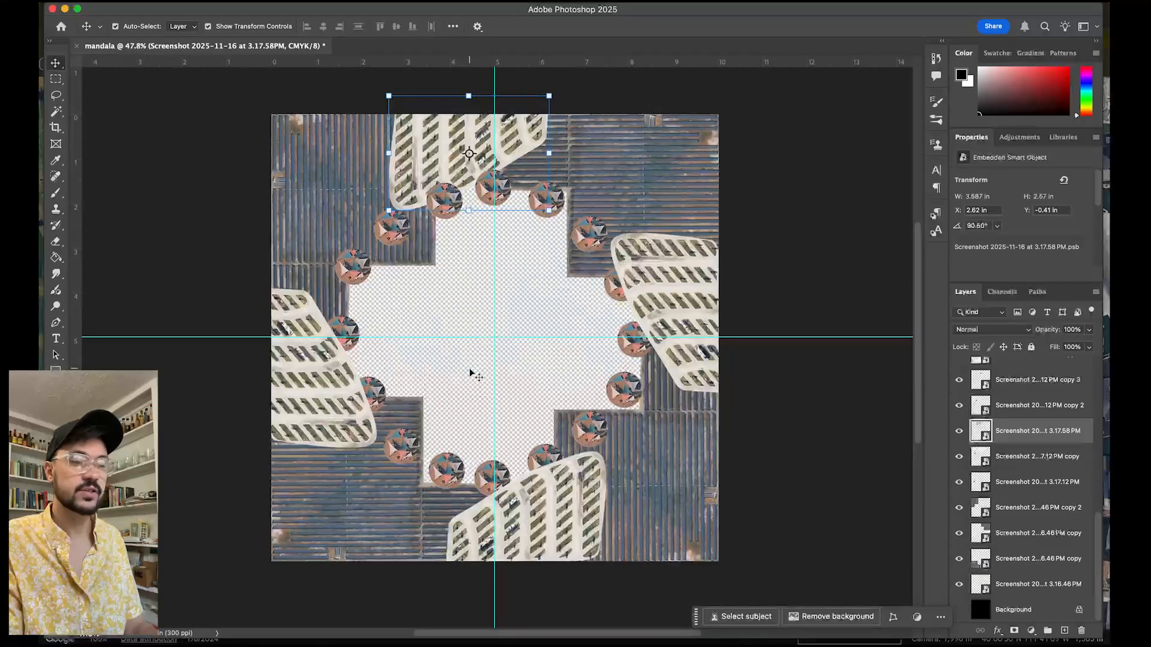
{"action": "scroll", "coordinate": [479, 362], "scroll_direction": "down", "scroll_amount": 3}
{"action": "scroll", "coordinate": [469, 372], "scroll_direction": "up", "scroll_amount": 2}
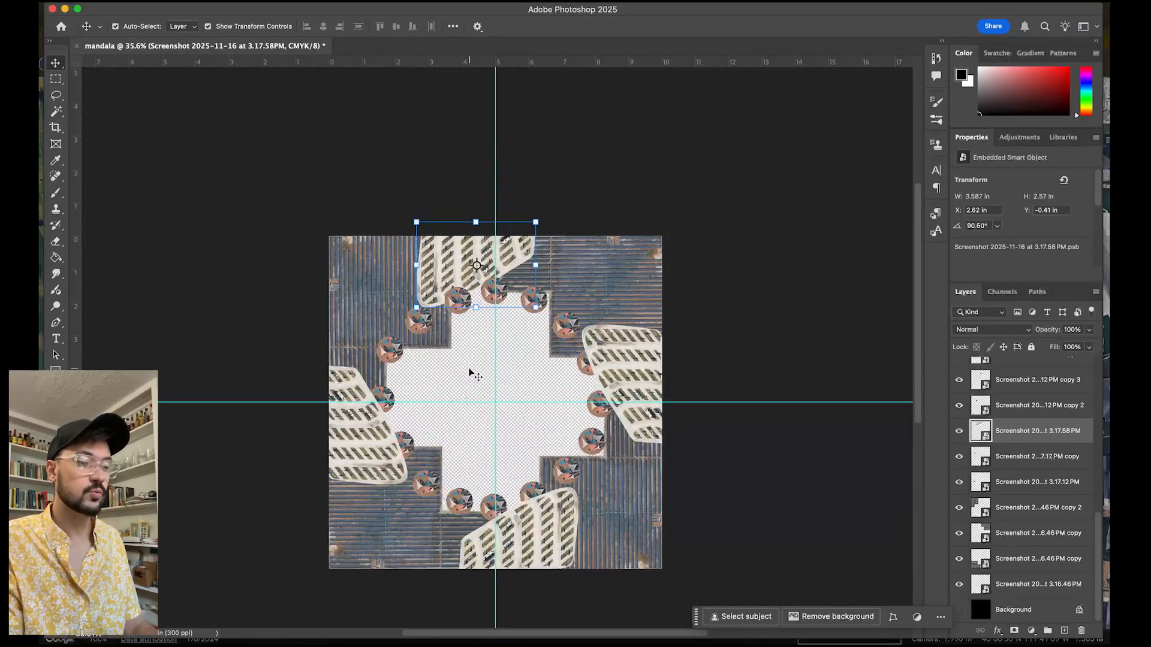
{"action": "left_click", "coordinate": [766, 301]}
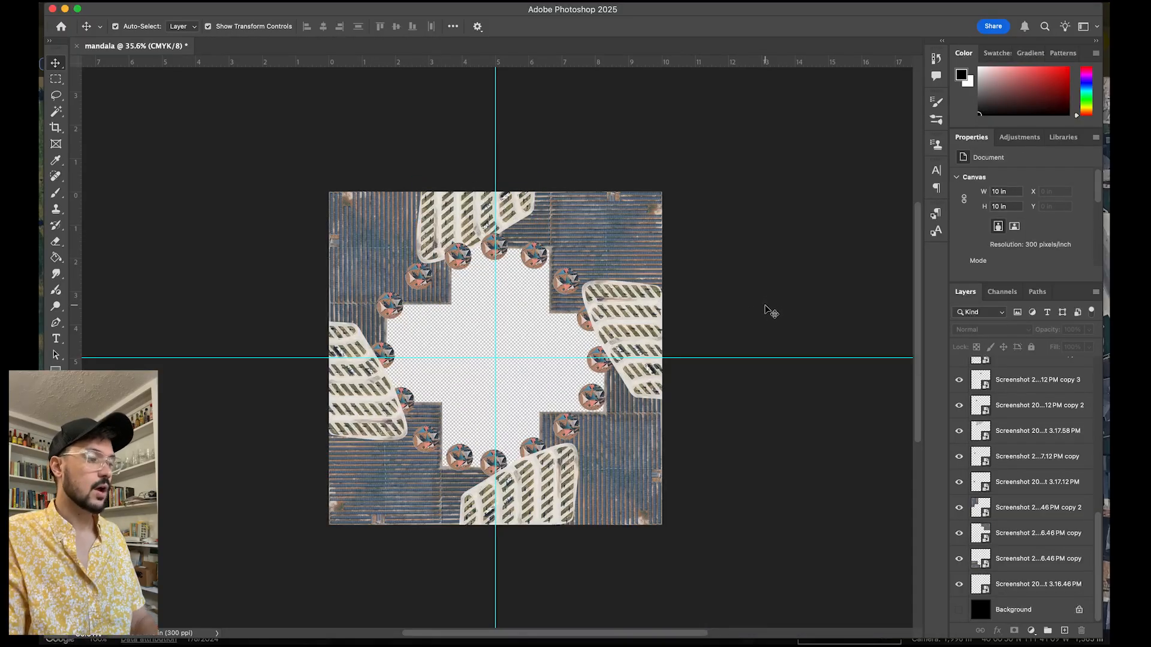
Step: Add a Hue/Saturation adjustment layer at the top of the layer stack, above all mandala pieces
{"action": "left_click", "coordinate": [999, 433]}
{"action": "scroll", "coordinate": [999, 434], "scroll_direction": "up", "scroll_amount": 5}
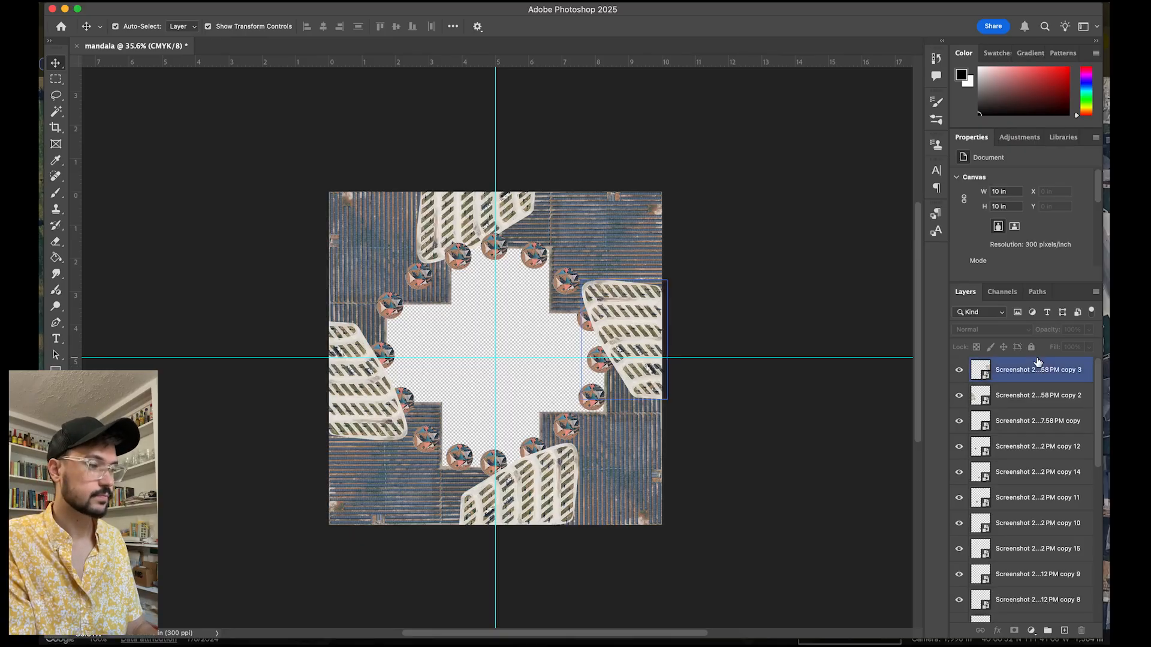
{"action": "left_click", "coordinate": [1017, 138]}
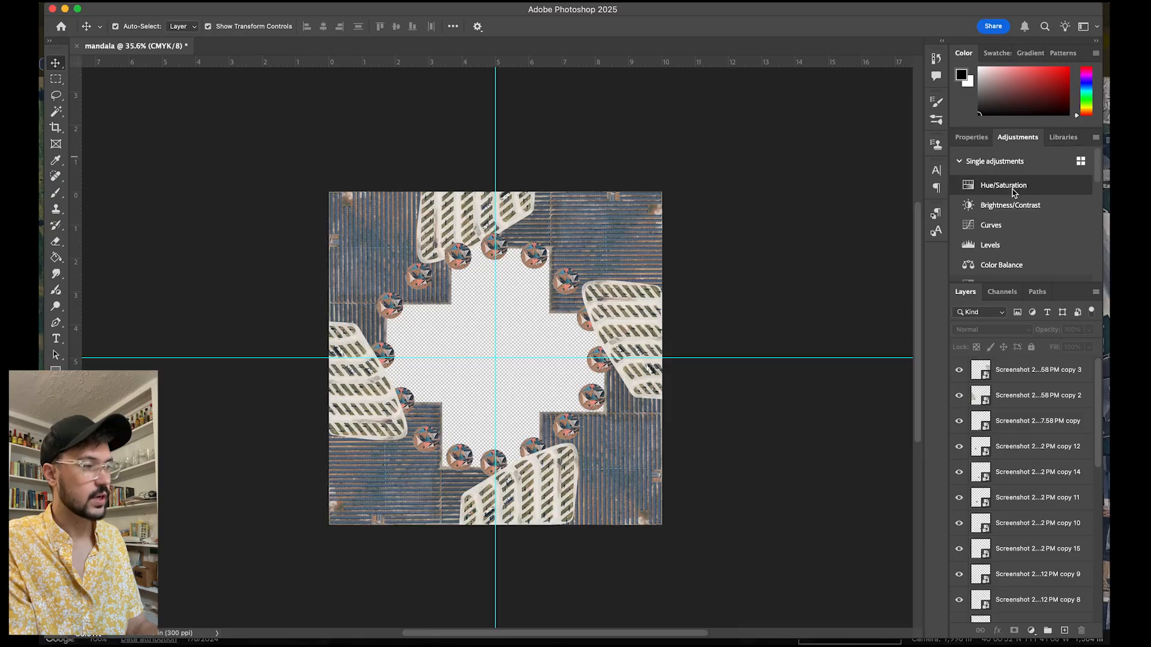
{"action": "scroll", "coordinate": [1013, 195], "scroll_direction": "down", "scroll_amount": 2}
{"action": "scroll", "coordinate": [1013, 192], "scroll_direction": "up", "scroll_amount": 2}
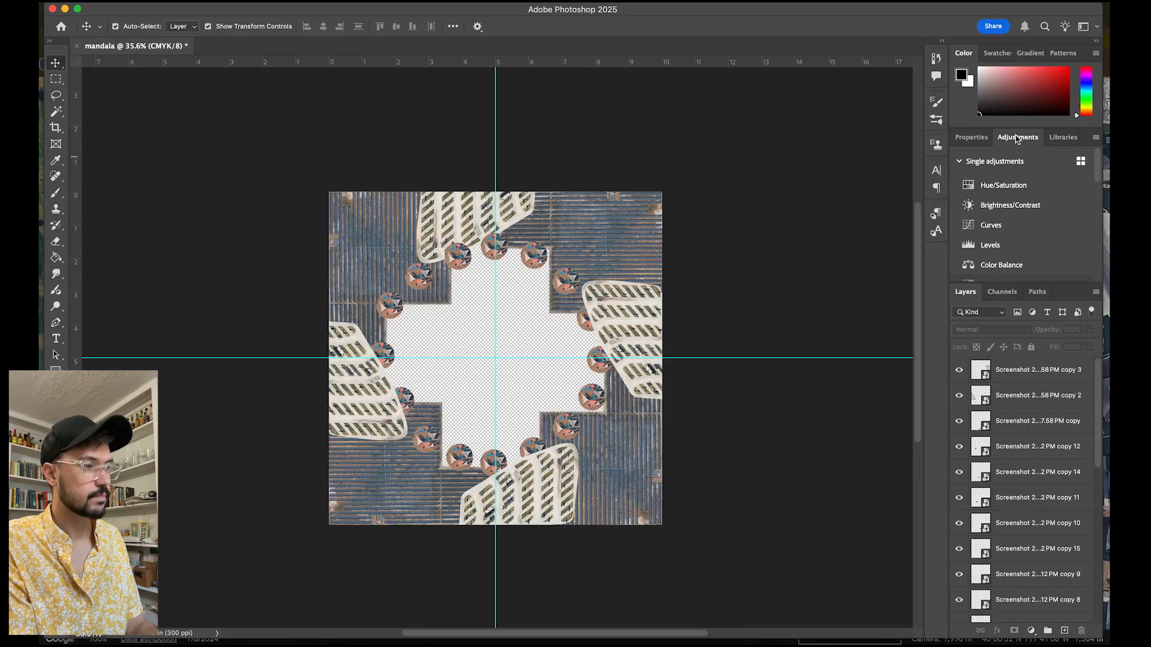
{"action": "left_click", "coordinate": [449, 2]}
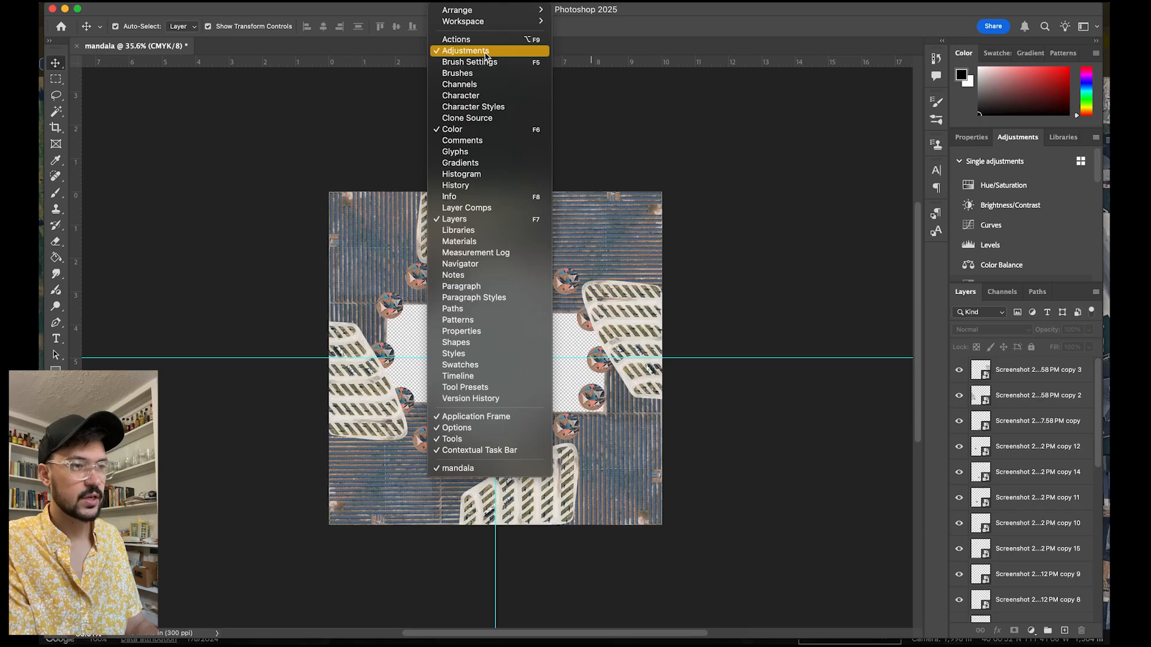
{"action": "left_click", "coordinate": [791, 35]}
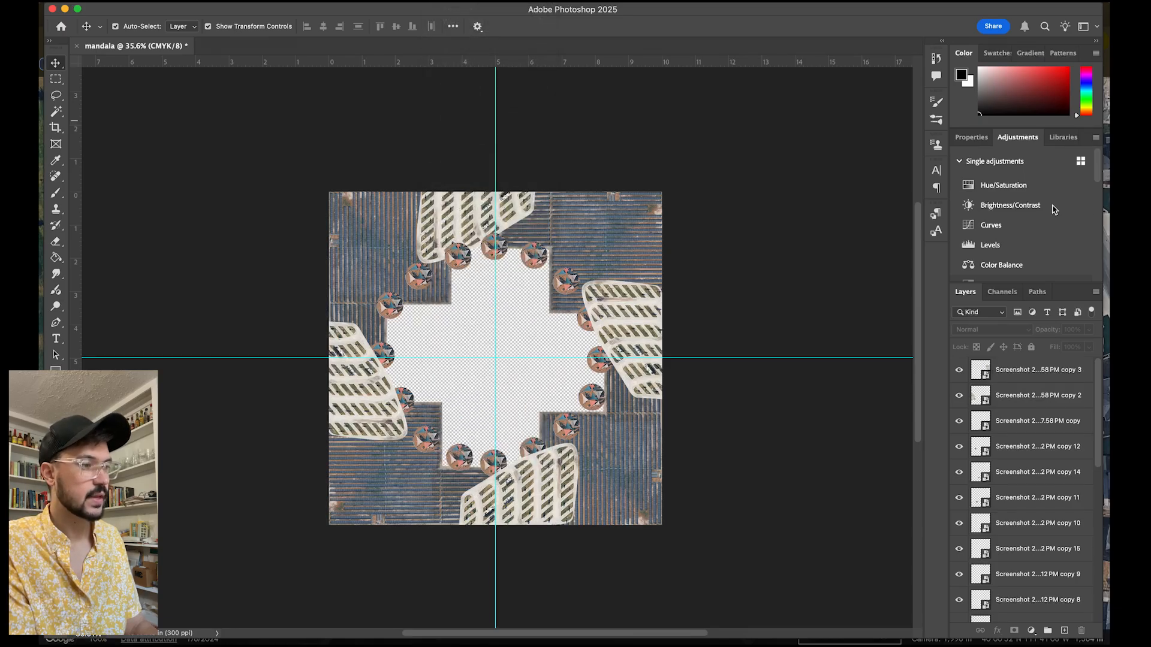
{"action": "left_click", "coordinate": [1008, 190]}
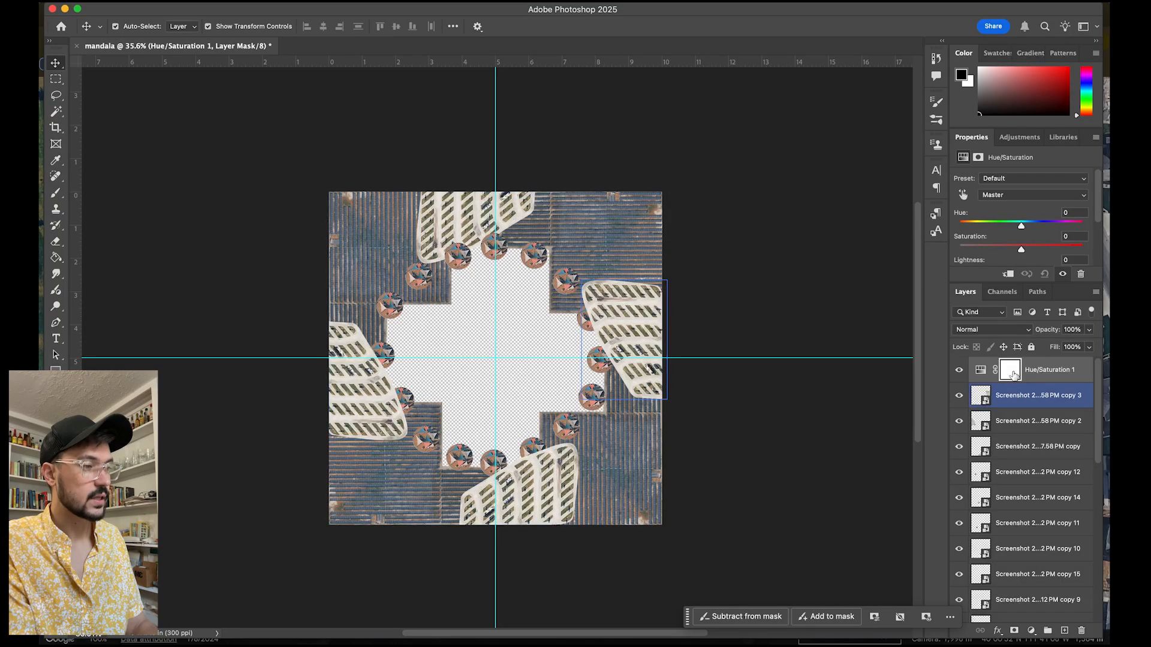
{"action": "left_click", "coordinate": [1017, 137]}
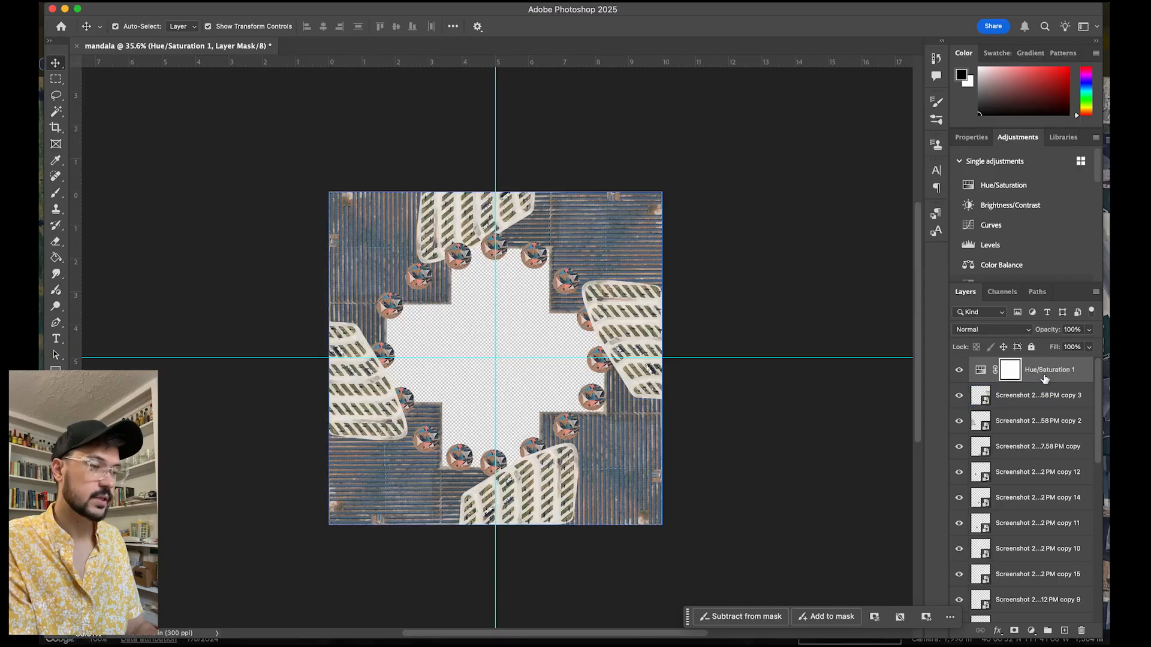
{"action": "scroll", "coordinate": [1019, 407], "scroll_direction": "down", "scroll_amount": 5}
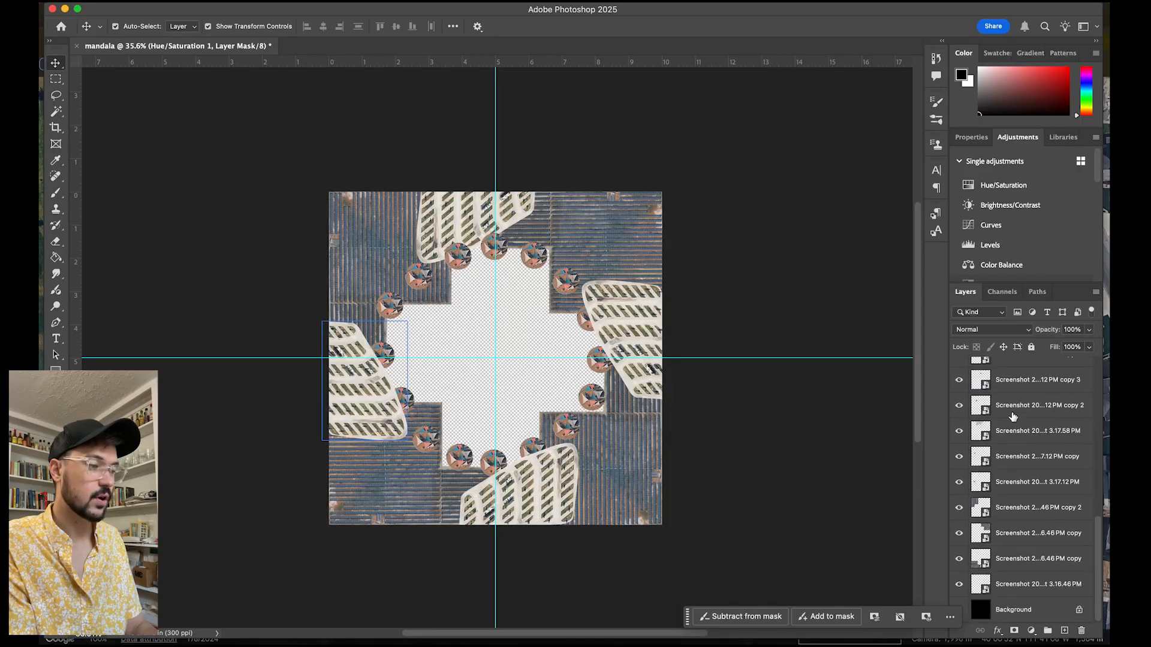
{"action": "scroll", "coordinate": [1019, 408], "scroll_direction": "up", "scroll_amount": 5}
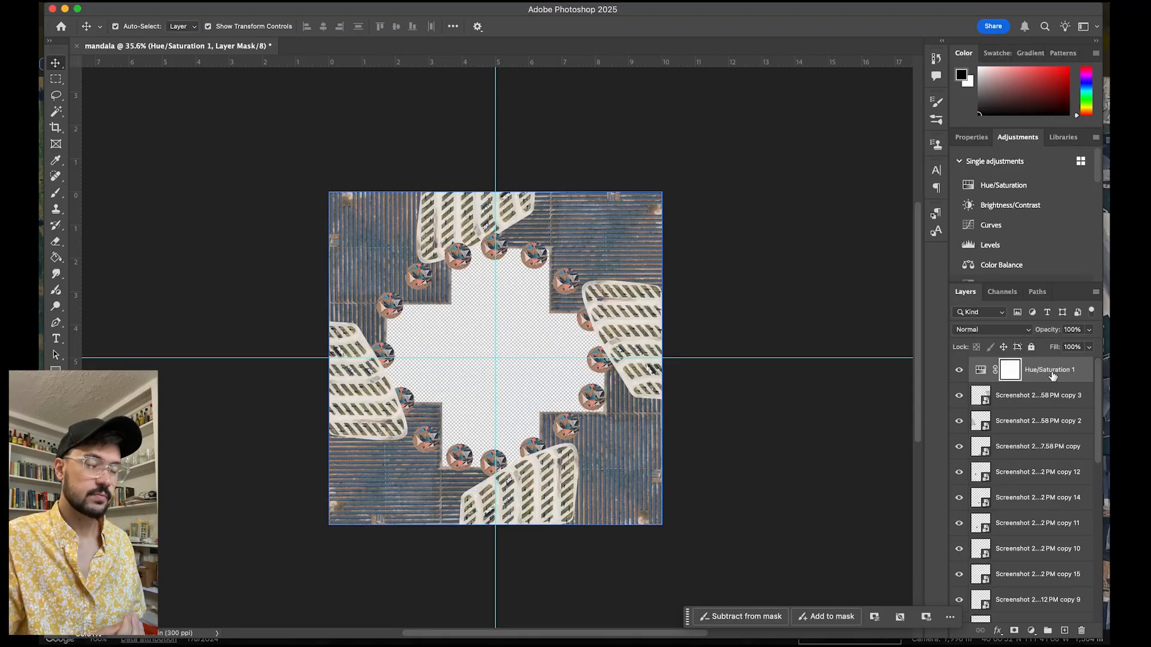
{"action": "left_click", "coordinate": [1029, 423]}
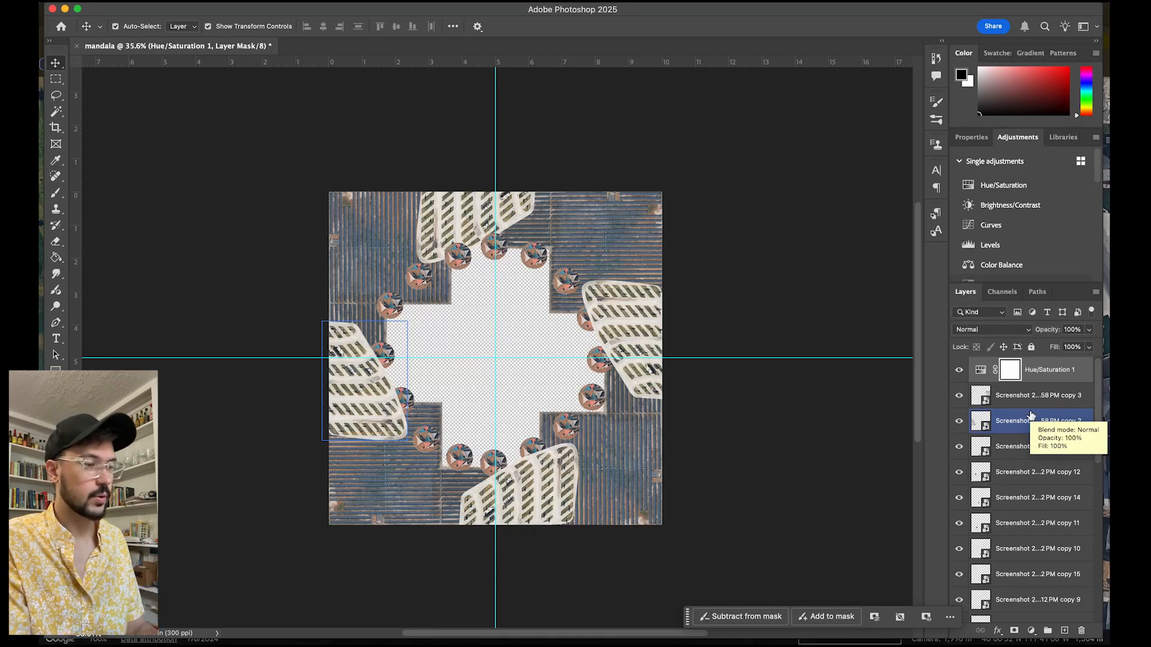
Step: Set the Hue/Saturation adjustment layer to hue +143, saturation +51 and lightness +2
{"action": "left_click", "coordinate": [981, 372]}
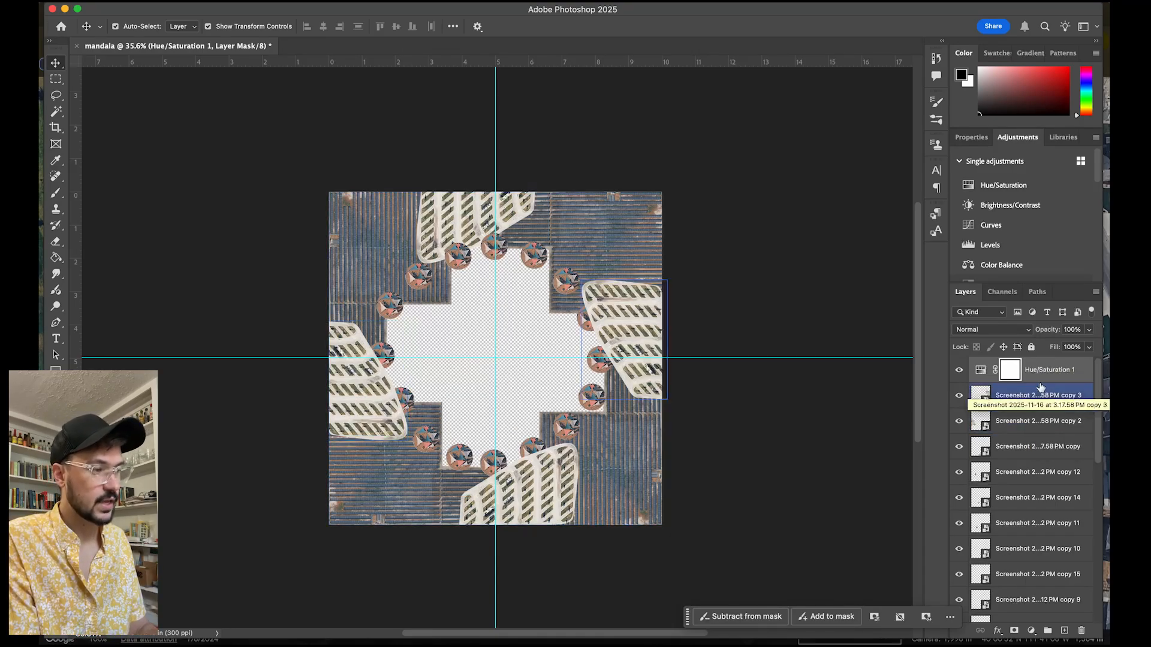
{"action": "left_click", "coordinate": [981, 373]}
{"action": "double_click", "coordinate": [981, 373]}
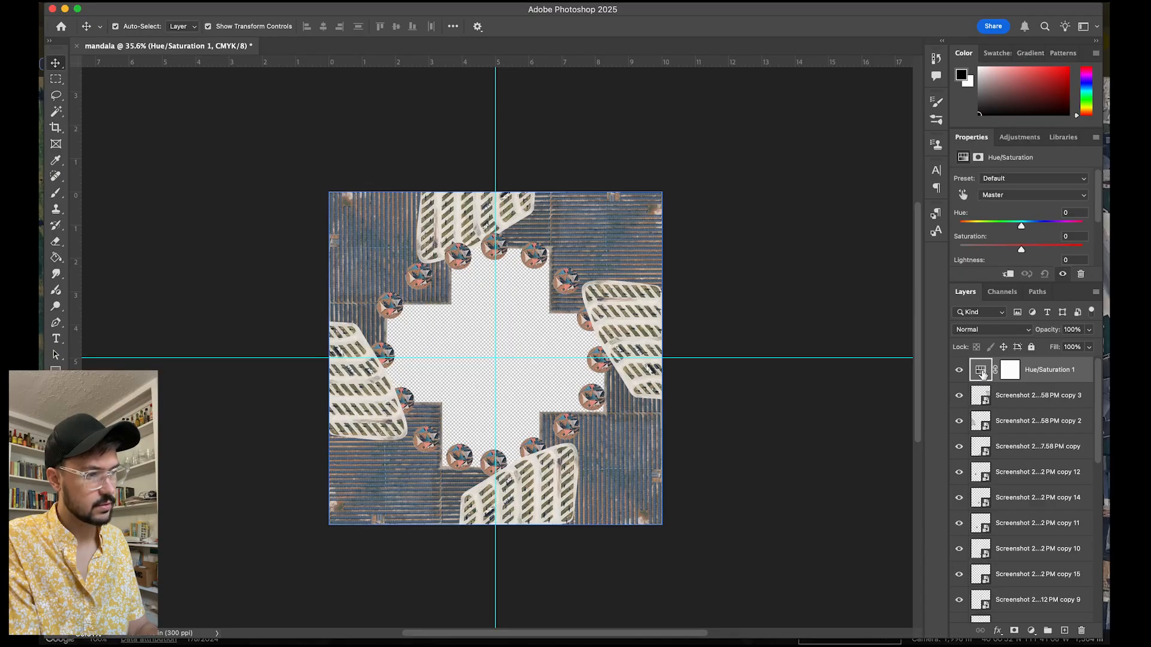
{"action": "scroll", "coordinate": [1013, 255], "scroll_direction": "down", "scroll_amount": 2}
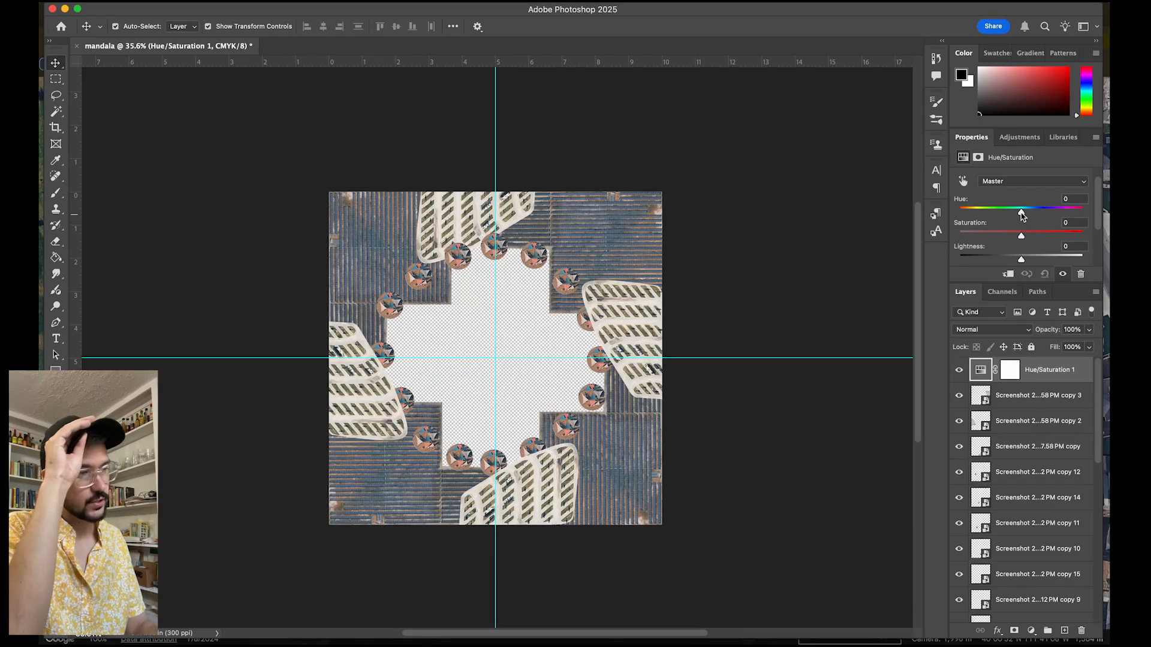
{"action": "left_click_drag", "start_coordinate": [1022, 213], "coordinate": [1075, 214]}
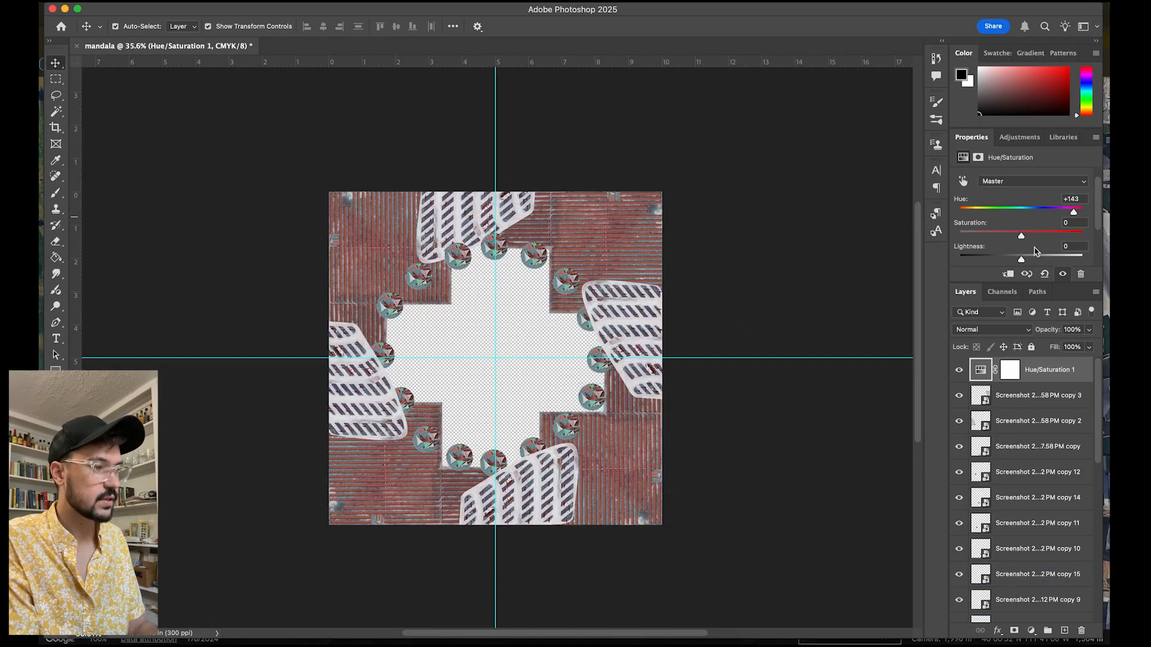
{"action": "left_click_drag", "start_coordinate": [1022, 237], "coordinate": [1025, 261]}
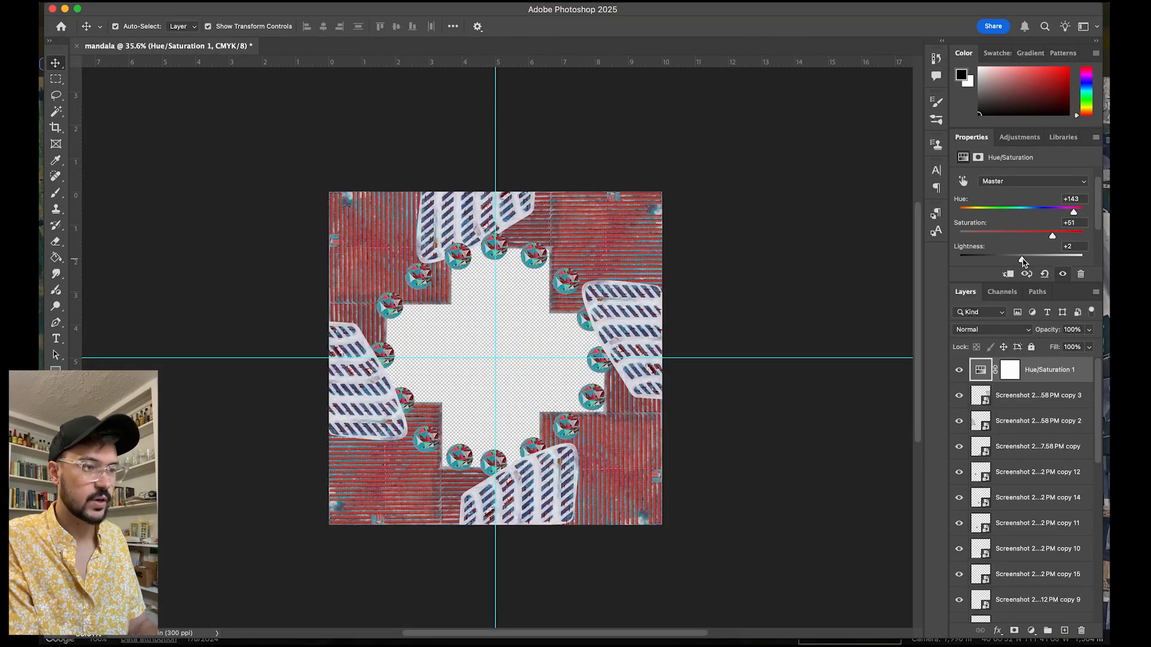
Step: Compare the mandala with and without the Hue/Saturation adjustment and examine the recoloured circles, roofs and parking-lot pieces up close
{"action": "left_click", "coordinate": [958, 371]}
{"action": "left_click", "coordinate": [958, 371]}
{"action": "left_click", "coordinate": [957, 371]}
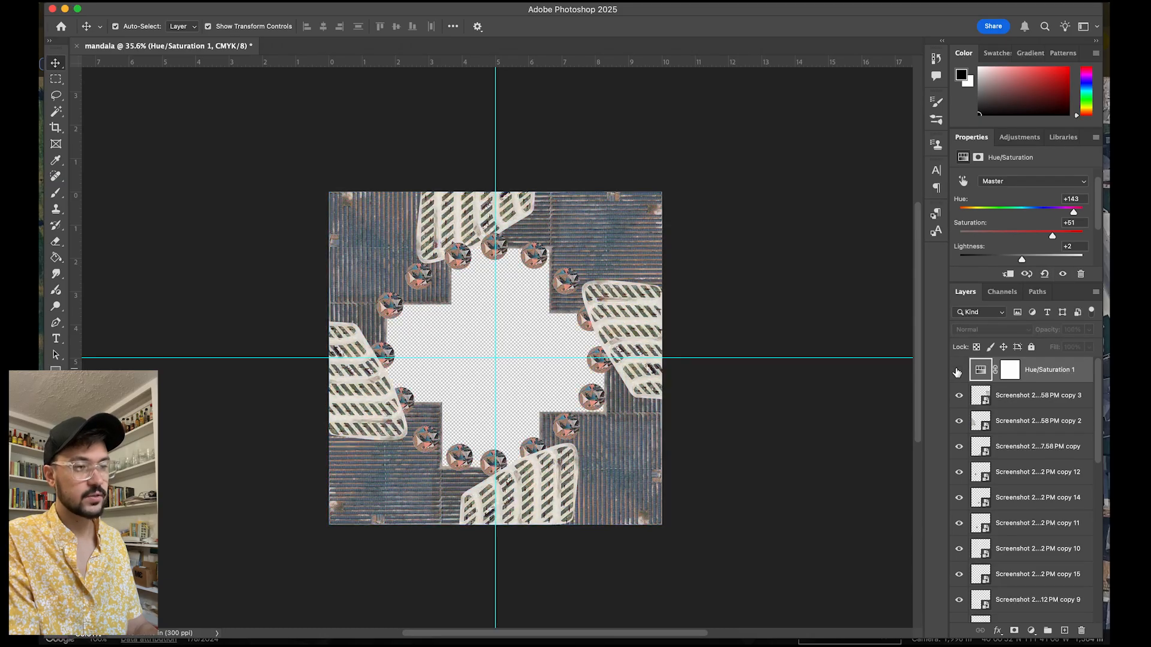
{"action": "left_click", "coordinate": [959, 371]}
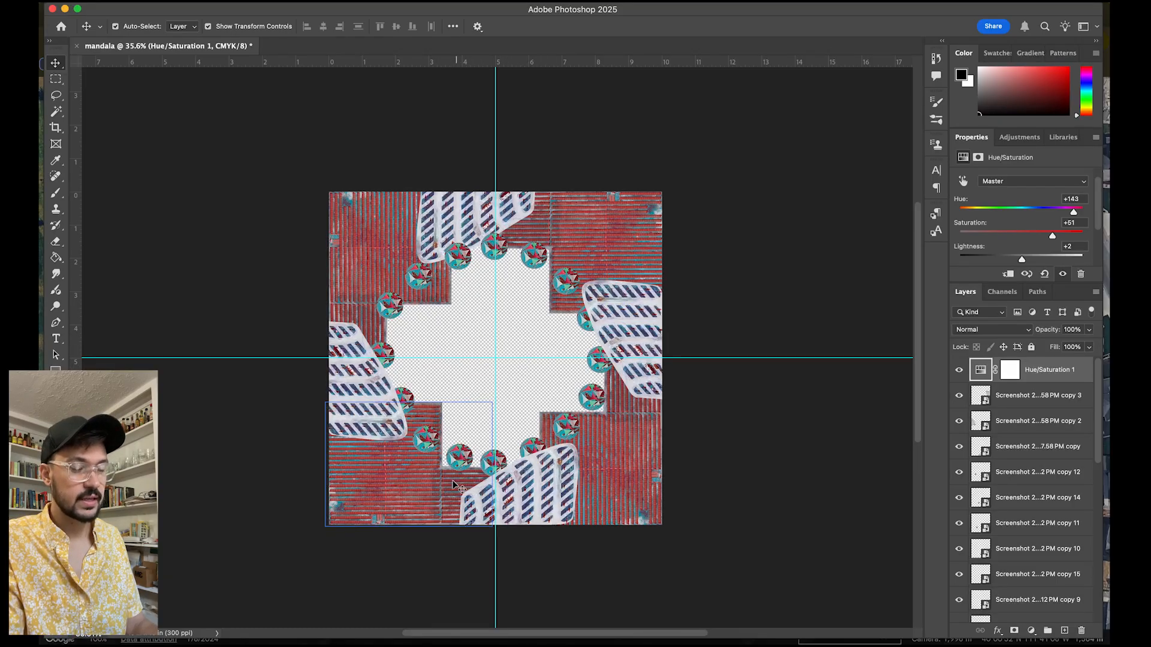
{"action": "scroll", "coordinate": [453, 486], "scroll_direction": "up", "scroll_amount": 1}
{"action": "scroll", "coordinate": [453, 487], "scroll_direction": "up", "scroll_amount": 3}
{"action": "scroll", "coordinate": [414, 527], "scroll_direction": "up", "scroll_amount": 4}
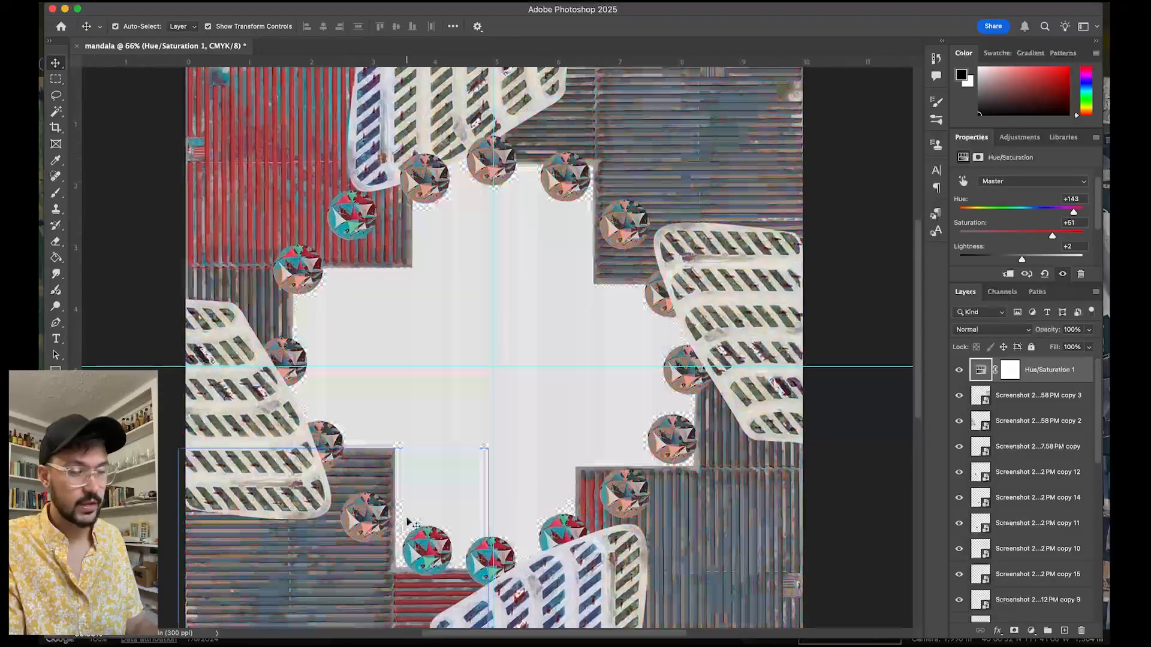
{"action": "scroll", "coordinate": [384, 555], "scroll_direction": "down", "scroll_amount": 5}
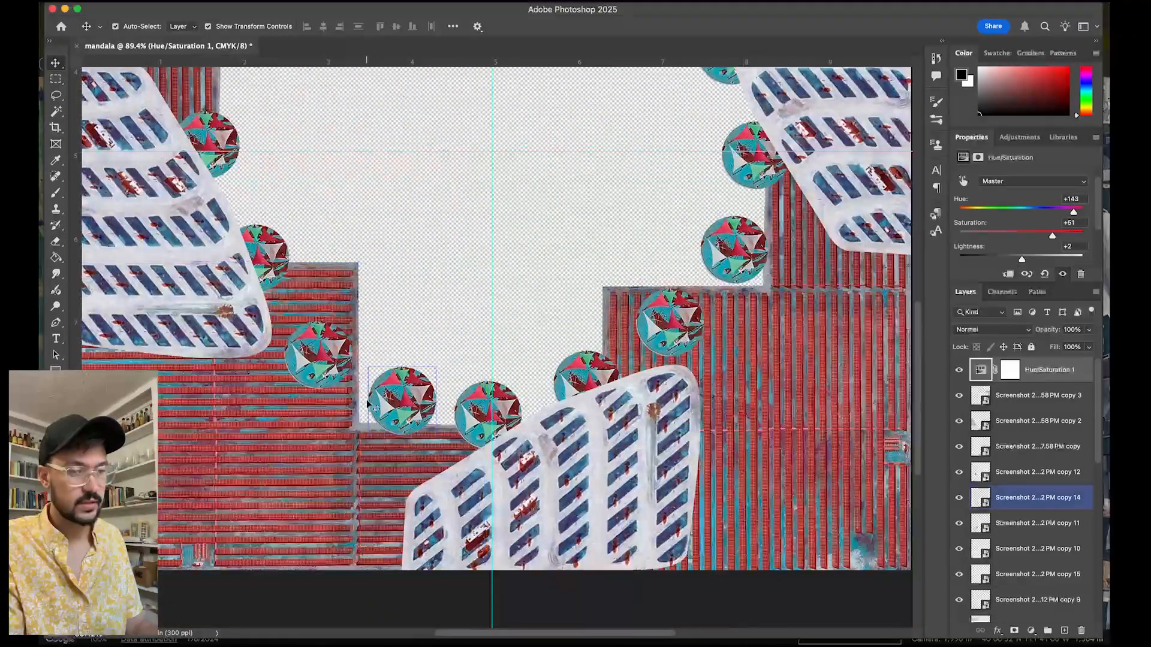
{"action": "scroll", "coordinate": [437, 422], "scroll_direction": "down", "scroll_amount": 4}
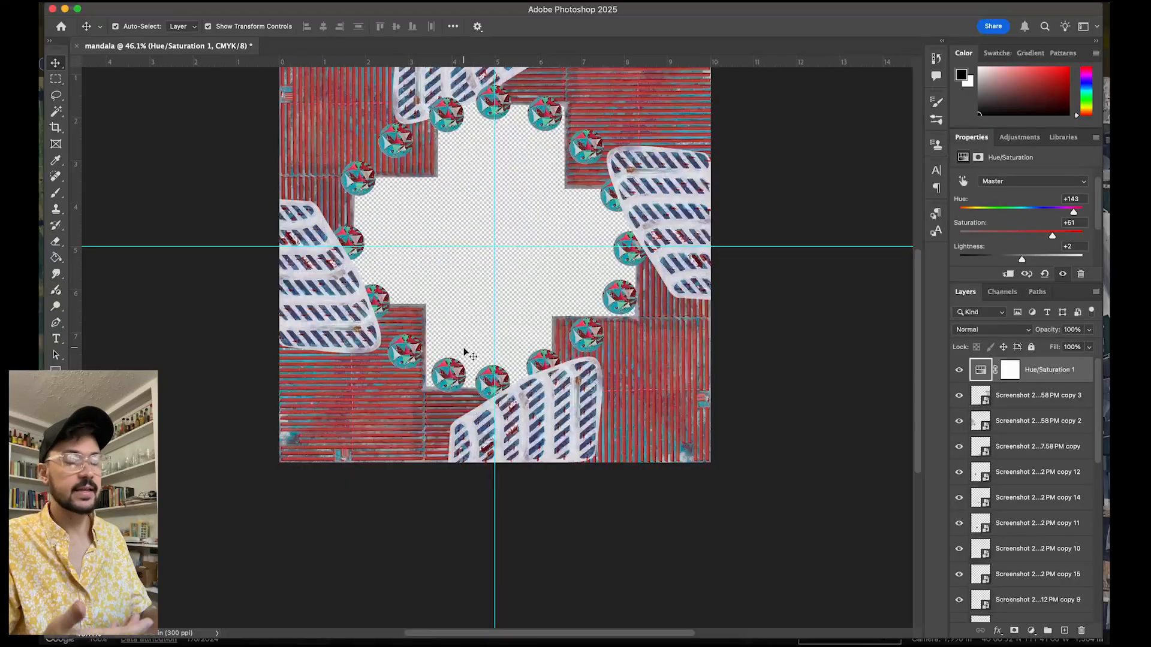
{"action": "scroll", "coordinate": [465, 354], "scroll_direction": "down", "scroll_amount": 1}
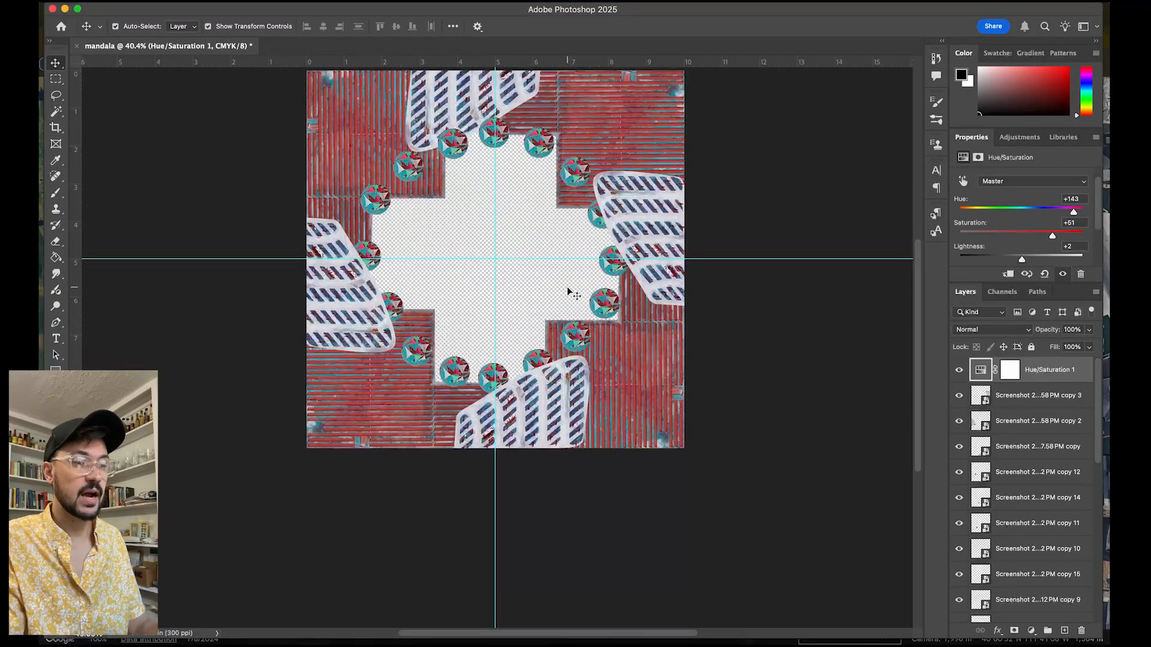
Step: Place the park screenshot "Screenshot 2025-11-16 at 3.17.12 PM.png" from the screenshots folder as an embedded smart object
{"action": "scroll", "coordinate": [998, 502], "scroll_direction": "down", "scroll_amount": 5}
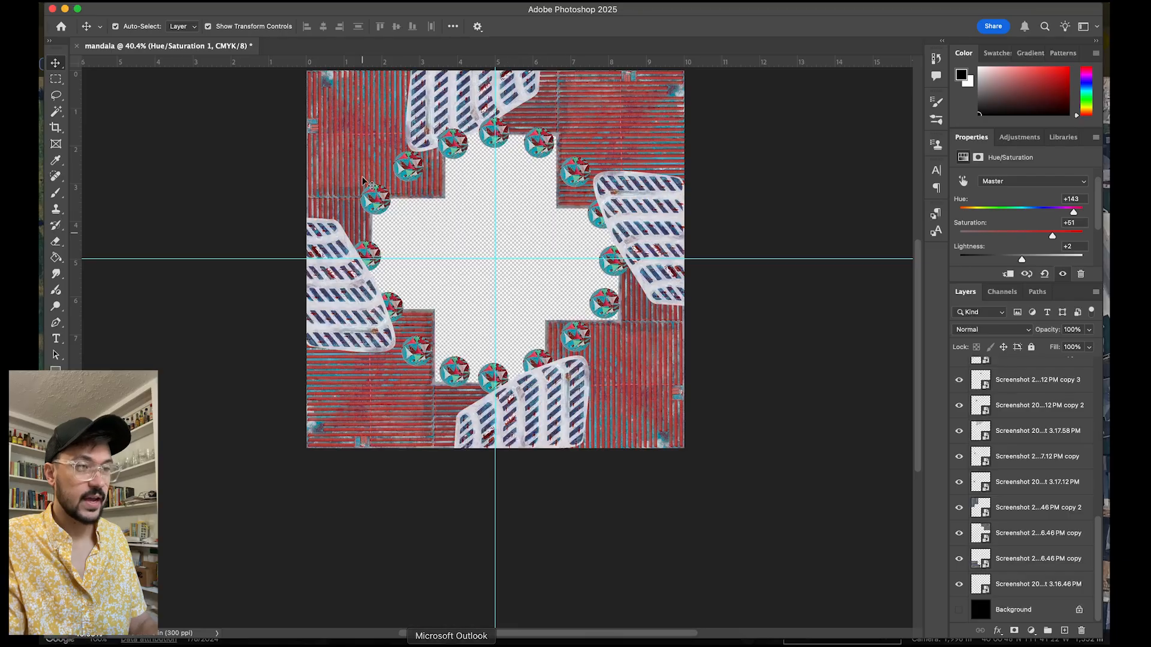
{"action": "left_click", "coordinate": [153, 1]}
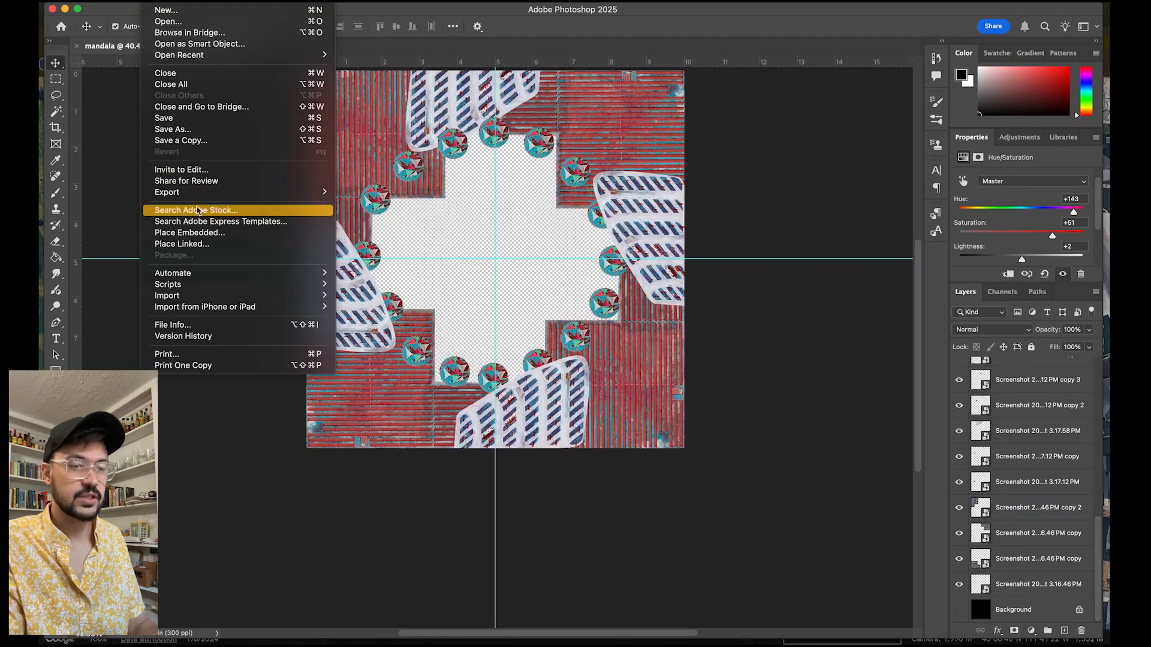
{"action": "left_click", "coordinate": [195, 233]}
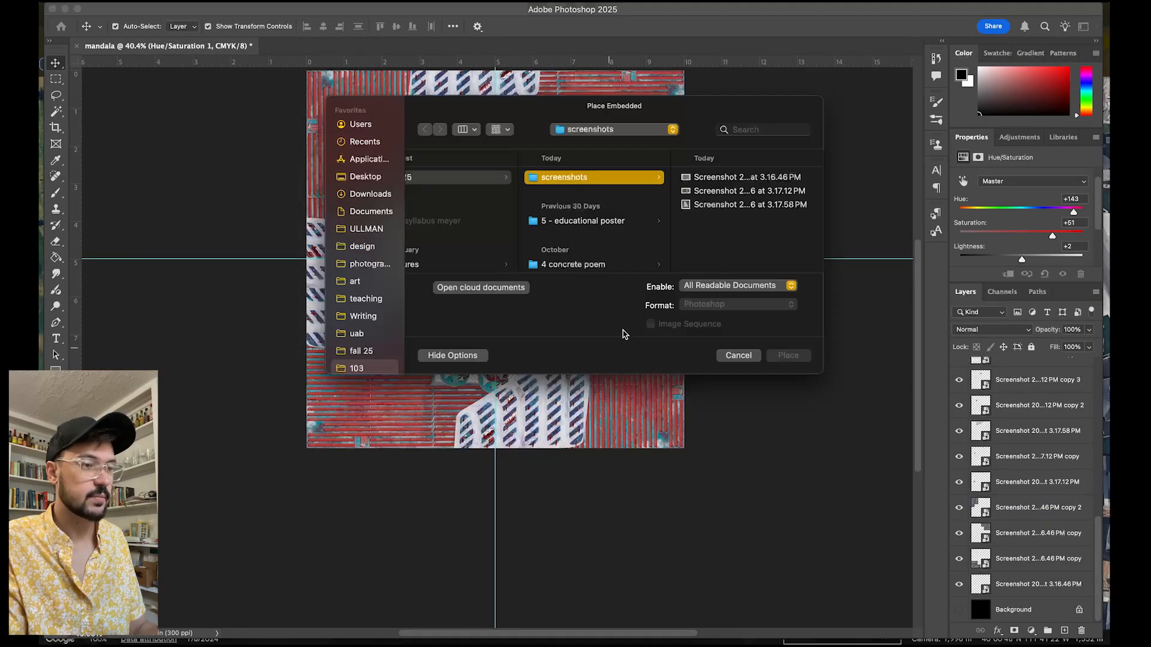
{"action": "left_click", "coordinate": [733, 191]}
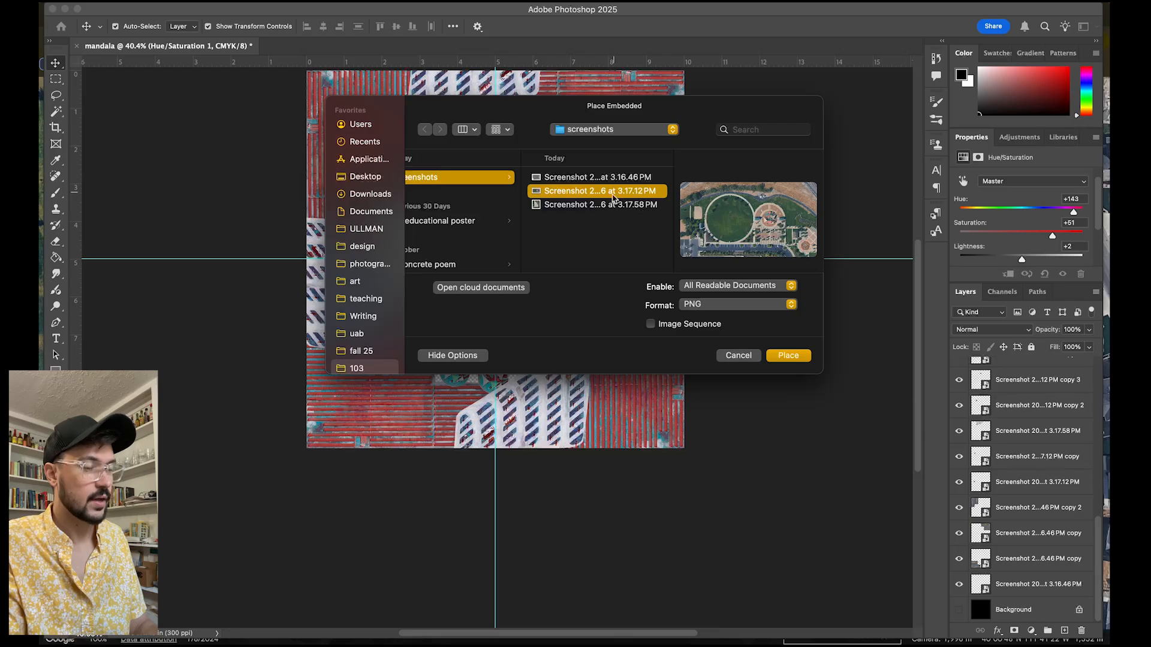
{"action": "left_click", "coordinate": [781, 356]}
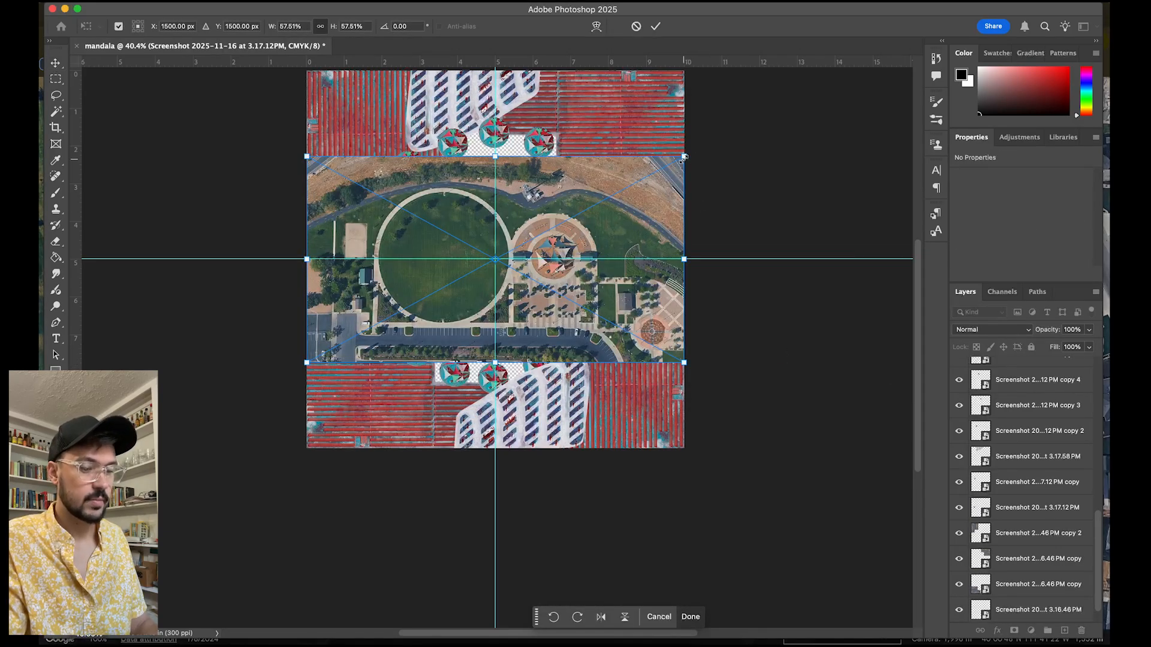
Step: Scale the placed park screenshot to 274.35% and position it so its green field fills the whole canvas, then commit the transform
{"action": "left_click_drag", "start_coordinate": [685, 157], "coordinate": [952, 56]}
{"action": "scroll", "coordinate": [629, 333], "scroll_direction": "down", "scroll_amount": 5}
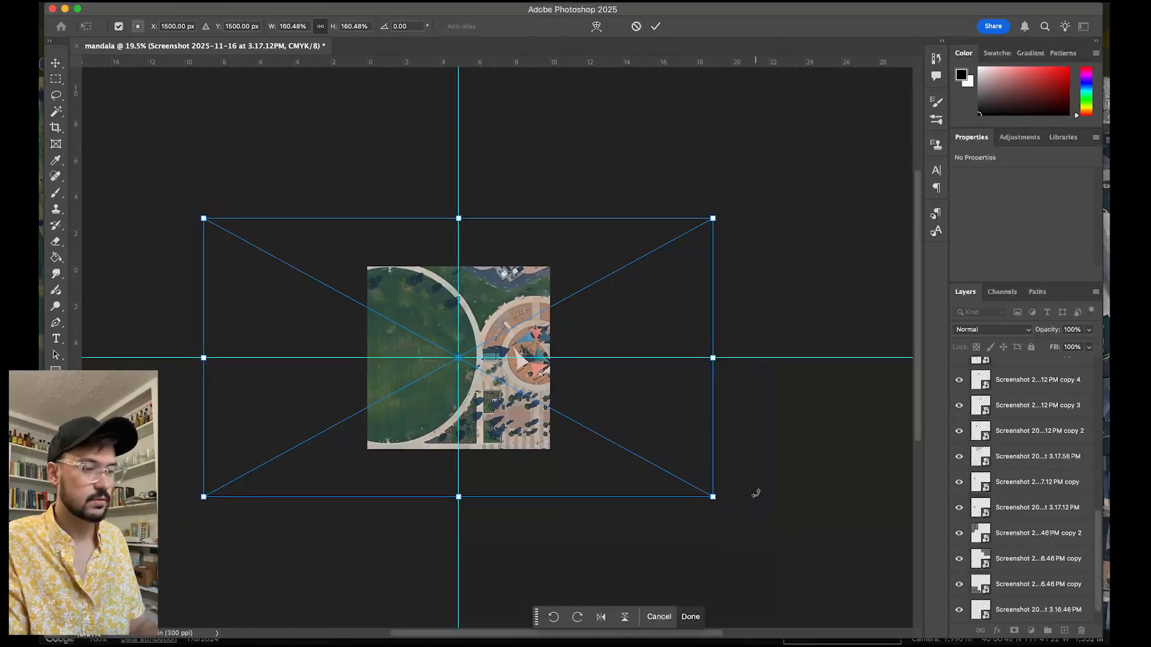
{"action": "left_click_drag", "start_coordinate": [713, 497], "coordinate": [894, 595]}
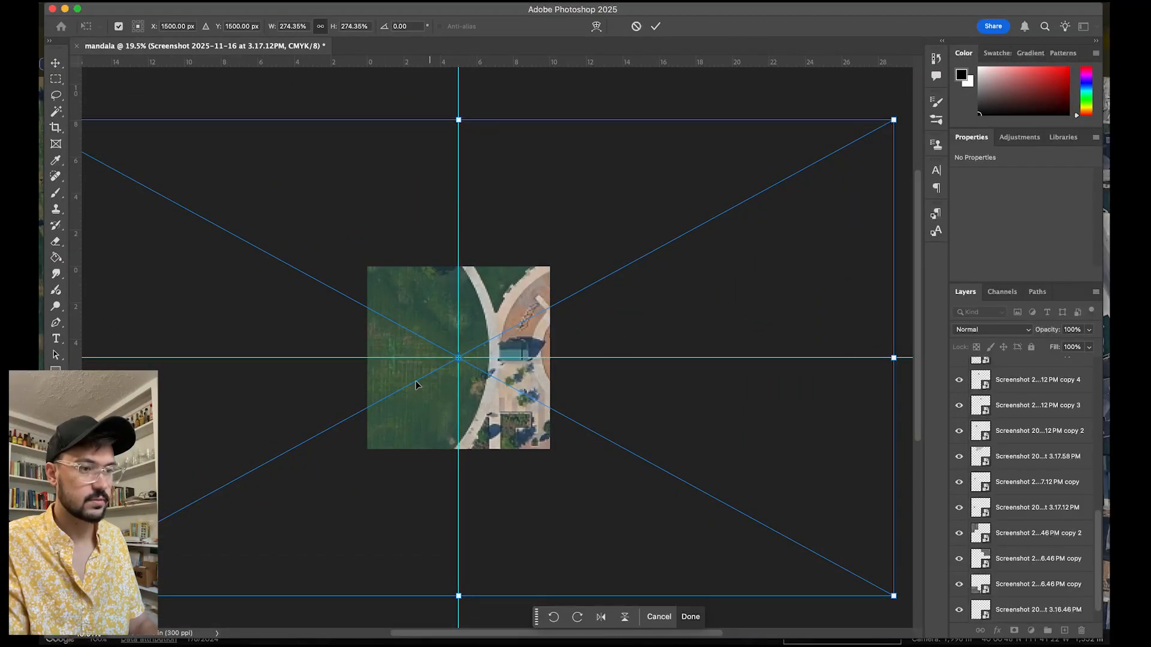
{"action": "left_click_drag", "start_coordinate": [415, 384], "coordinate": [503, 371]}
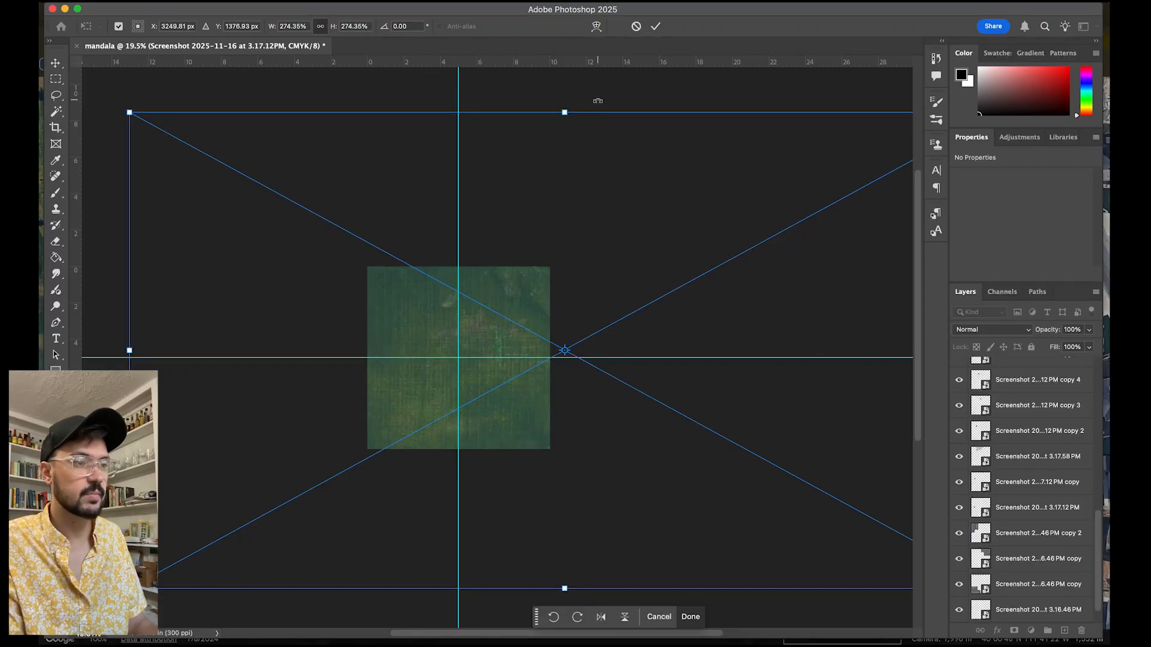
{"action": "left_click", "coordinate": [655, 26]}
Step: Move the green-field layer below the Hue/Saturation adjustment and down the stack to just above the Background layer
{"action": "scroll", "coordinate": [1053, 506], "scroll_direction": "up", "scroll_amount": 10}
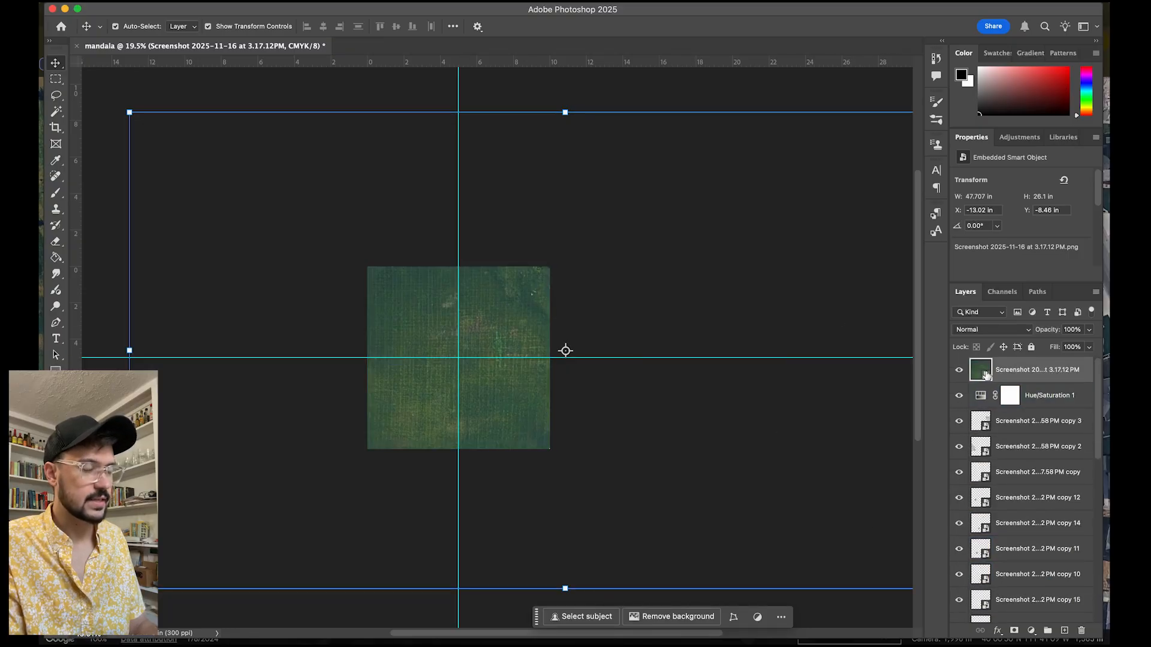
{"action": "left_click", "coordinate": [994, 396]}
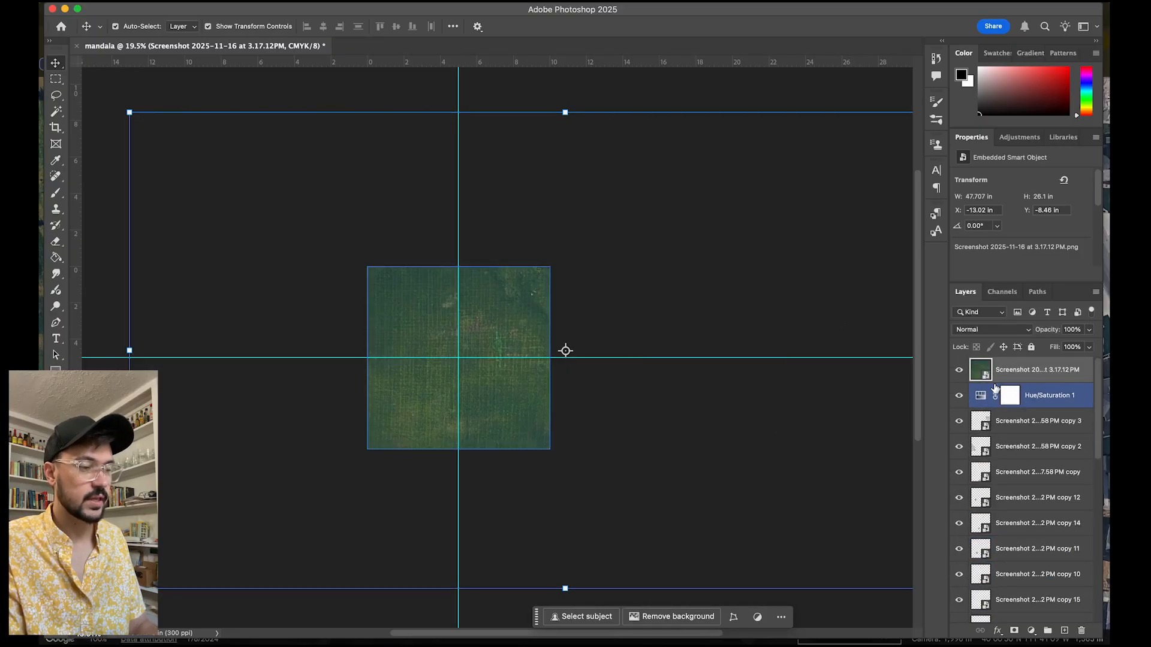
{"action": "left_click", "coordinate": [979, 375]}
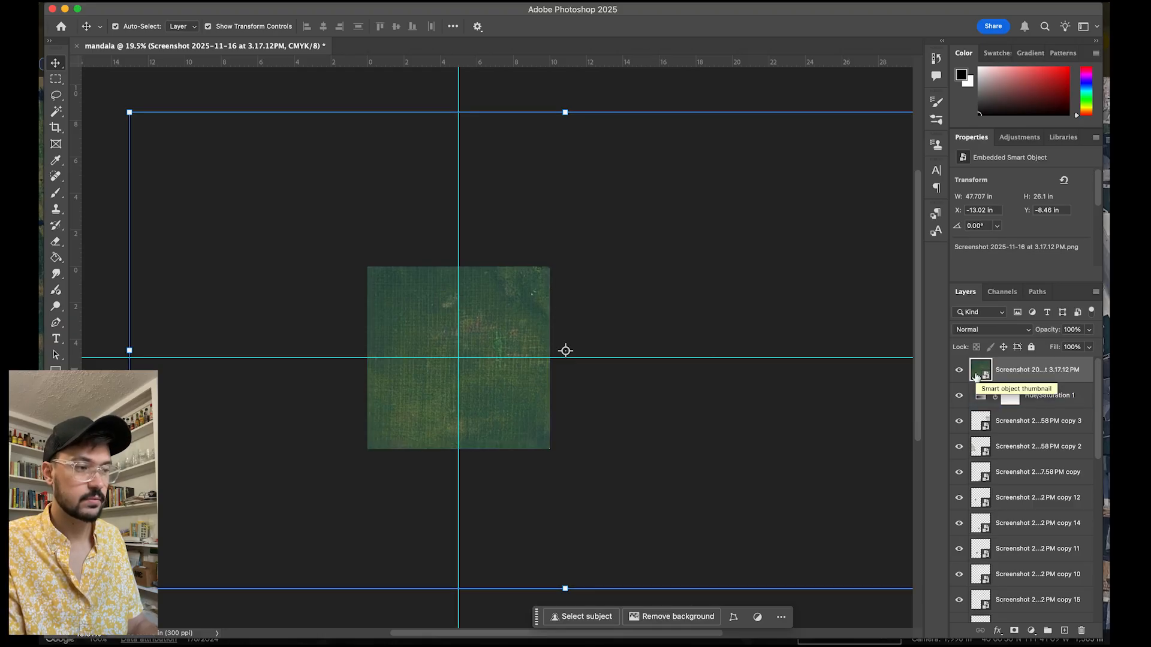
{"action": "left_click_drag", "start_coordinate": [975, 376], "coordinate": [1015, 387]}
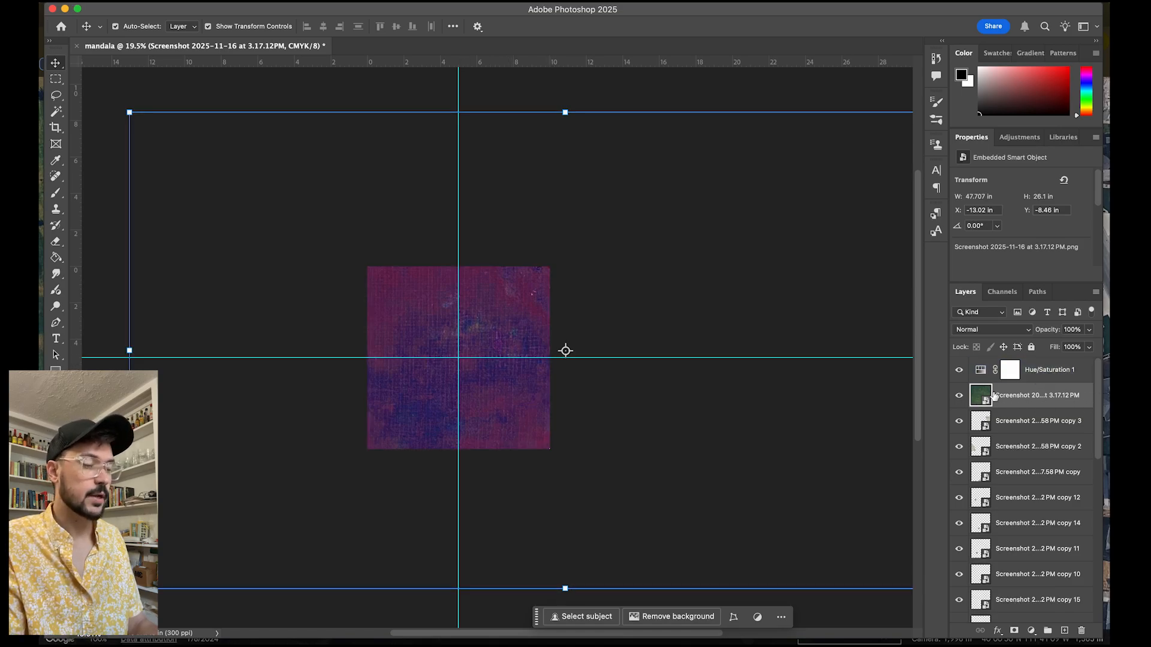
{"action": "left_click_drag", "start_coordinate": [1006, 397], "coordinate": [1011, 597]}
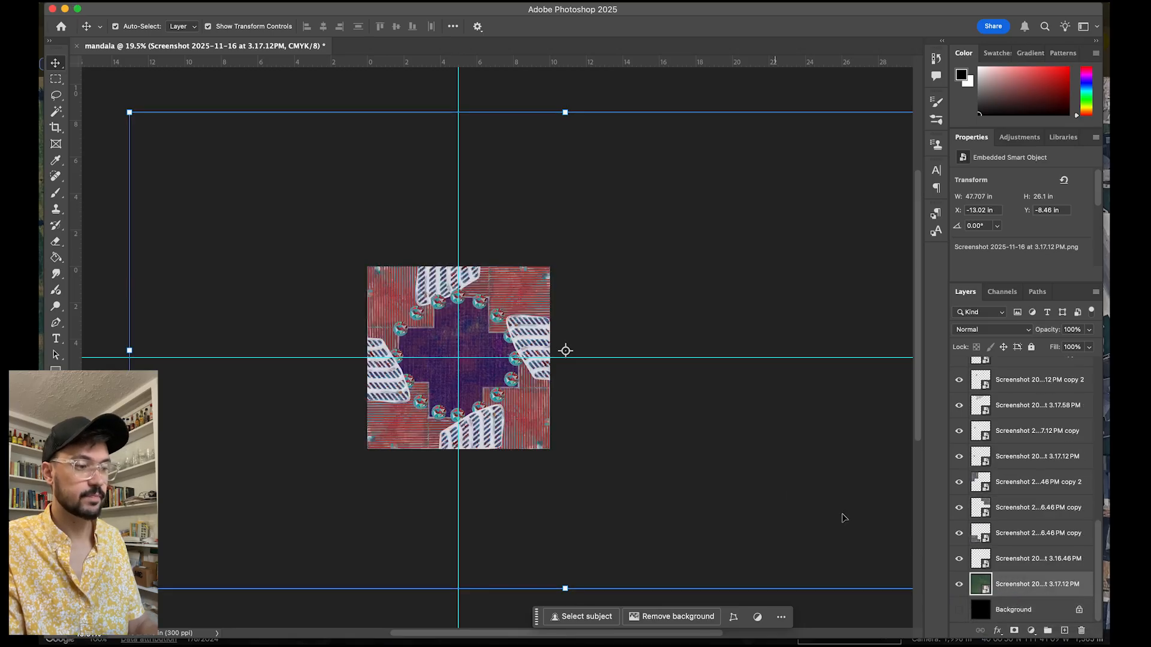
Step: Compare the mandala with and without the field backdrop and examine how the texture reads behind the pieces, up close and as a whole
{"action": "left_click", "coordinate": [958, 585]}
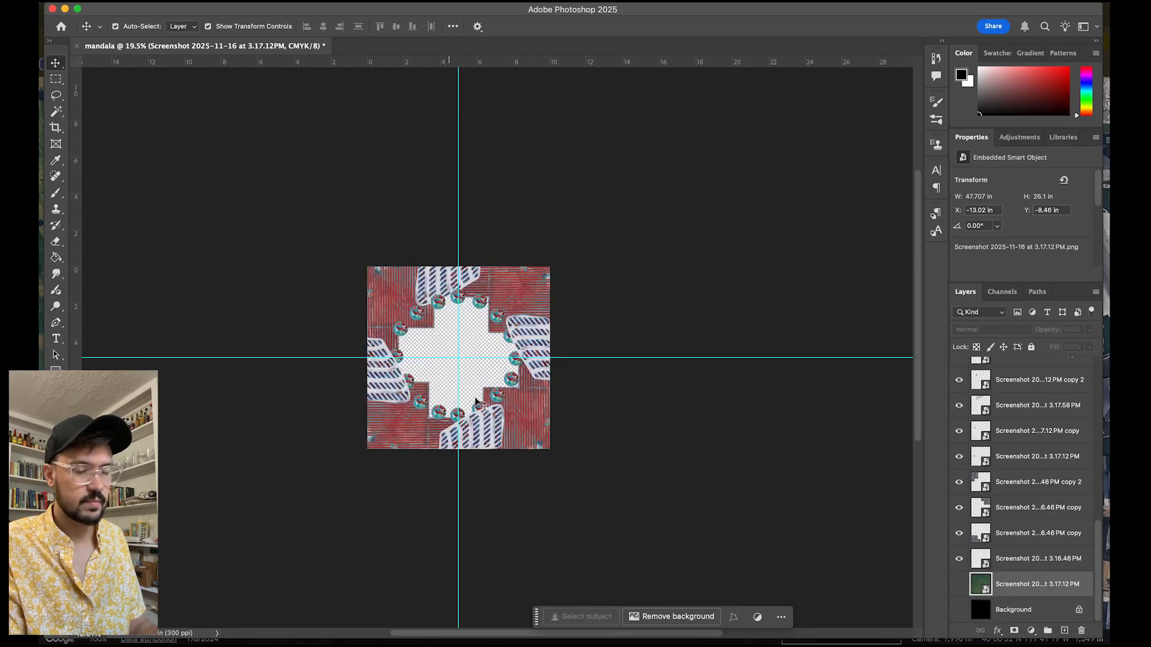
{"action": "left_click", "coordinate": [959, 586]}
{"action": "scroll", "coordinate": [468, 388], "scroll_direction": "up", "scroll_amount": 5}
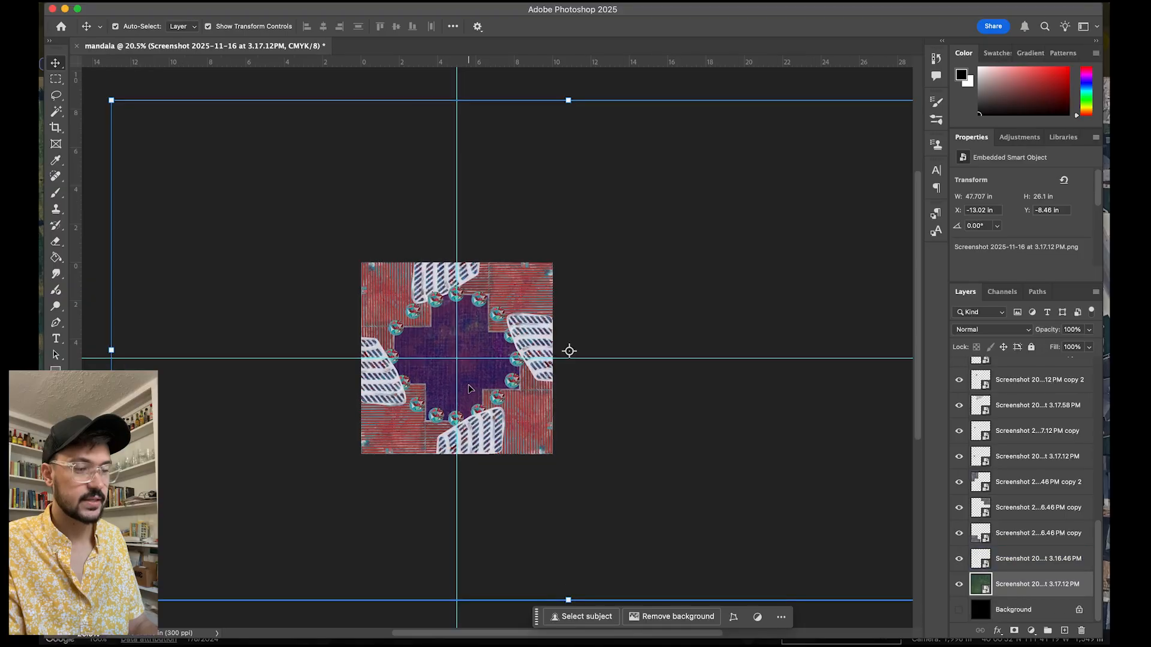
{"action": "scroll", "coordinate": [468, 388], "scroll_direction": "left", "scroll_amount": 4}
{"action": "scroll", "coordinate": [468, 389], "scroll_direction": "right", "scroll_amount": 3}
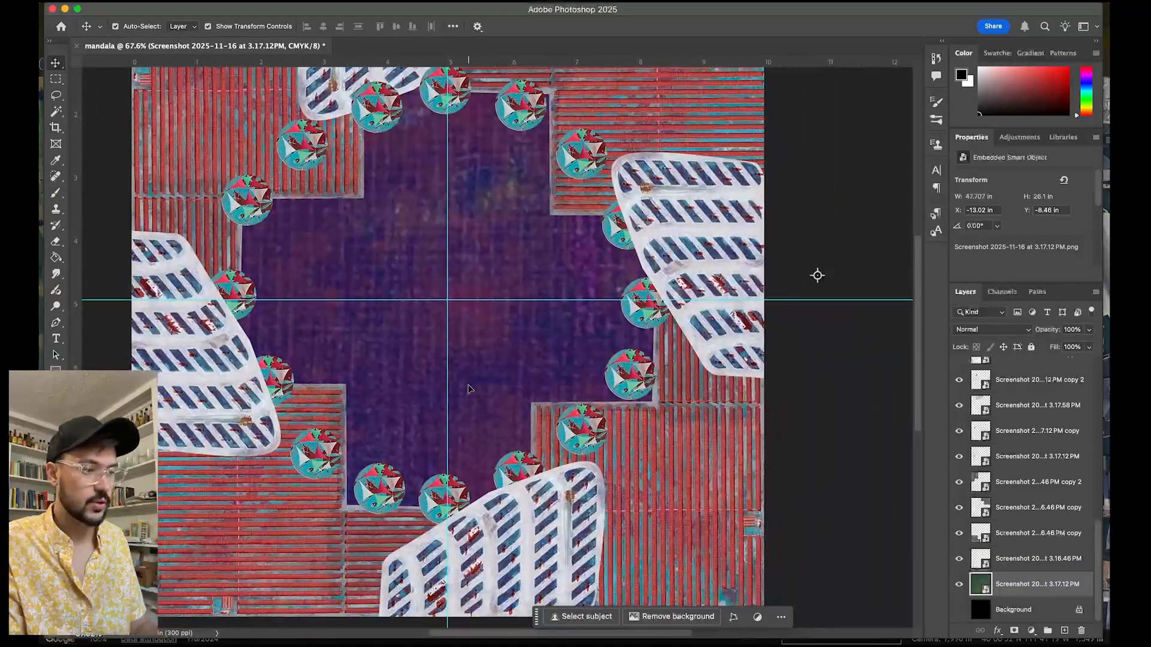
{"action": "scroll", "coordinate": [446, 335], "scroll_direction": "up", "scroll_amount": 2}
{"action": "scroll", "coordinate": [446, 334], "scroll_direction": "down", "scroll_amount": 4}
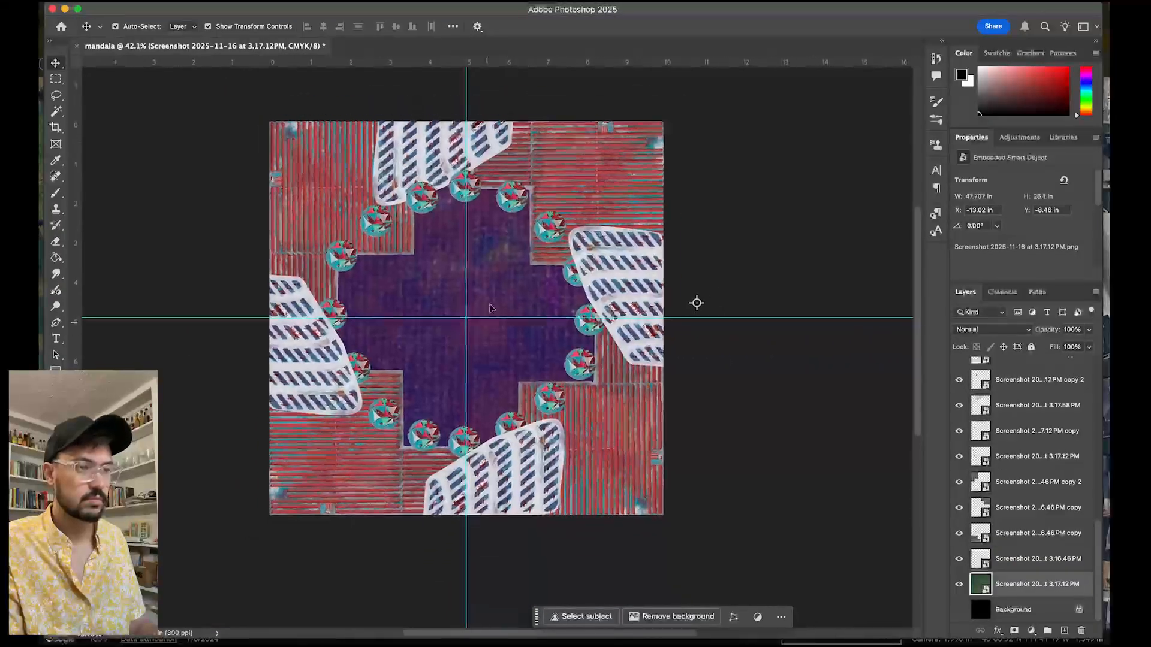
{"action": "scroll", "coordinate": [407, 337], "scroll_direction": "down", "scroll_amount": 1}
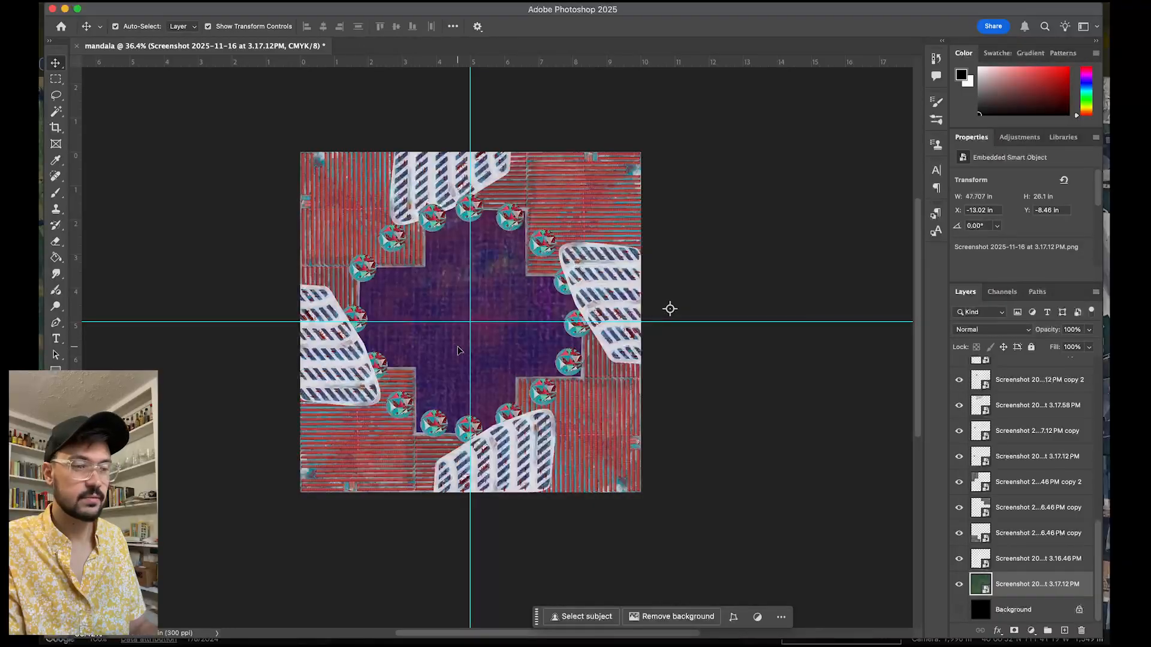
{"action": "scroll", "coordinate": [460, 350], "scroll_direction": "down", "scroll_amount": 1}
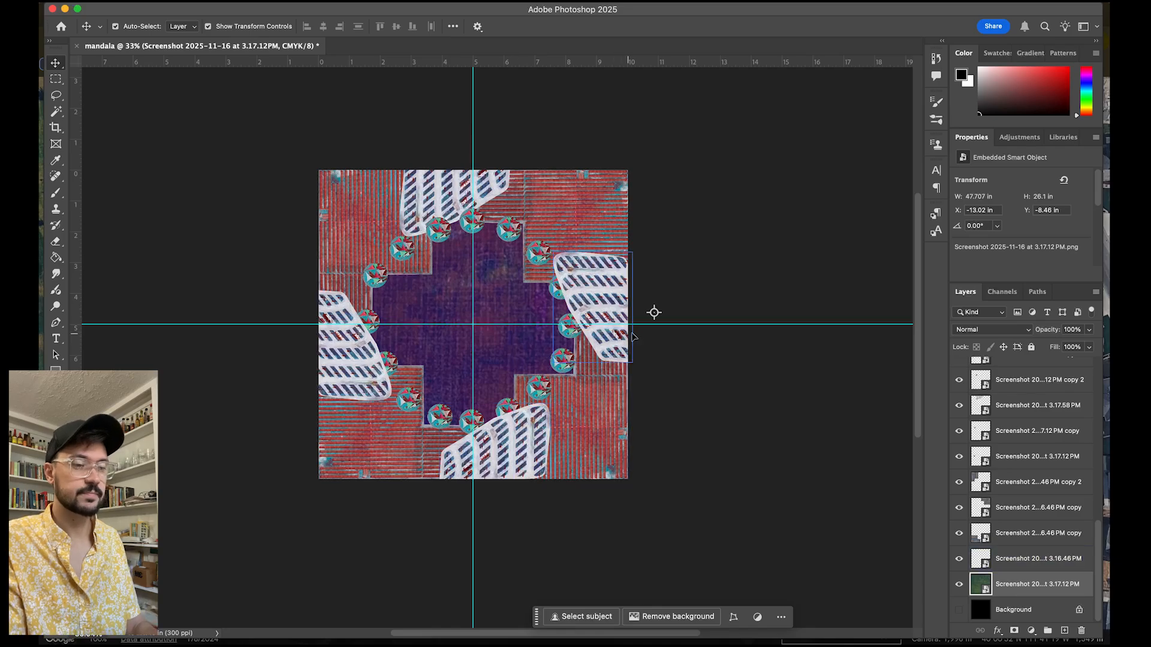
{"action": "scroll", "coordinate": [742, 289], "scroll_direction": "down", "scroll_amount": 1}
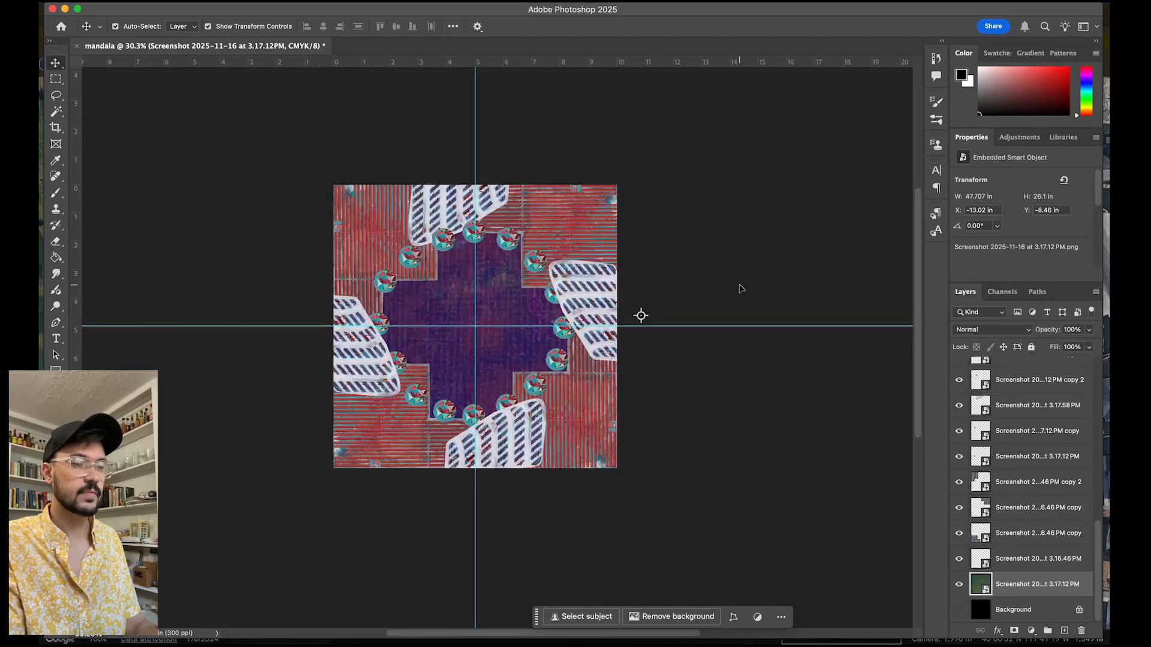
{"action": "scroll", "coordinate": [741, 288], "scroll_direction": "up", "scroll_amount": 2}
{"action": "scroll", "coordinate": [741, 288], "scroll_direction": "left", "scroll_amount": 3}
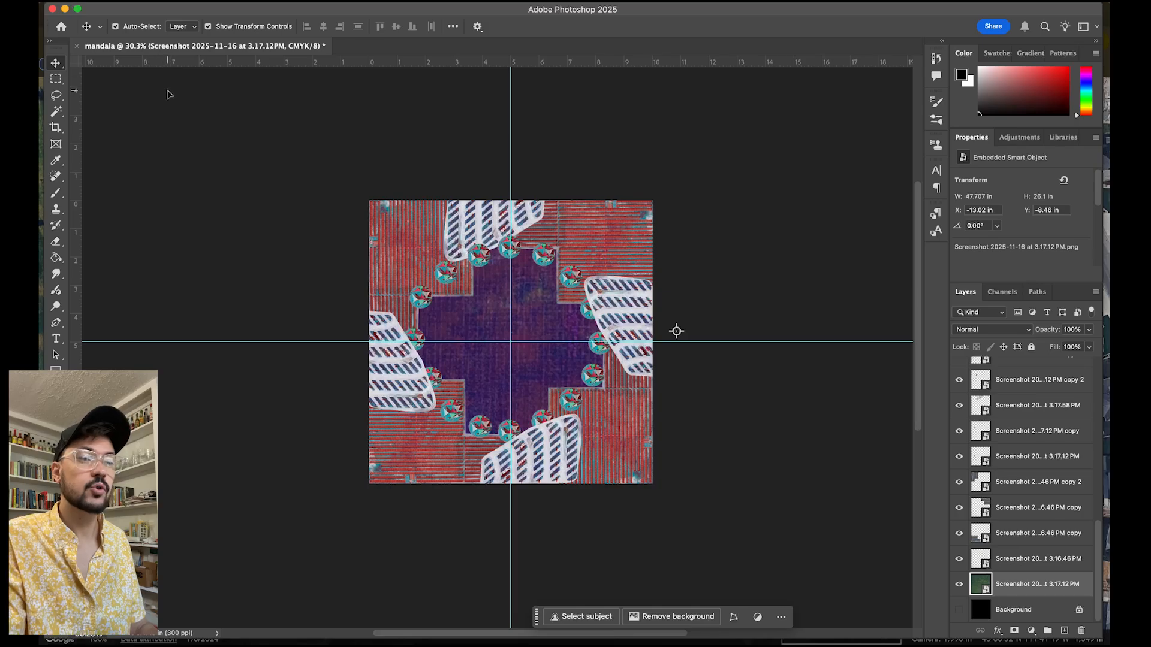
Step: Export the mandala as a 3000 × 3000 px JPG at quality 7, saved as mandala.jpg in the design folder
{"action": "left_click", "coordinate": [157, 2]}
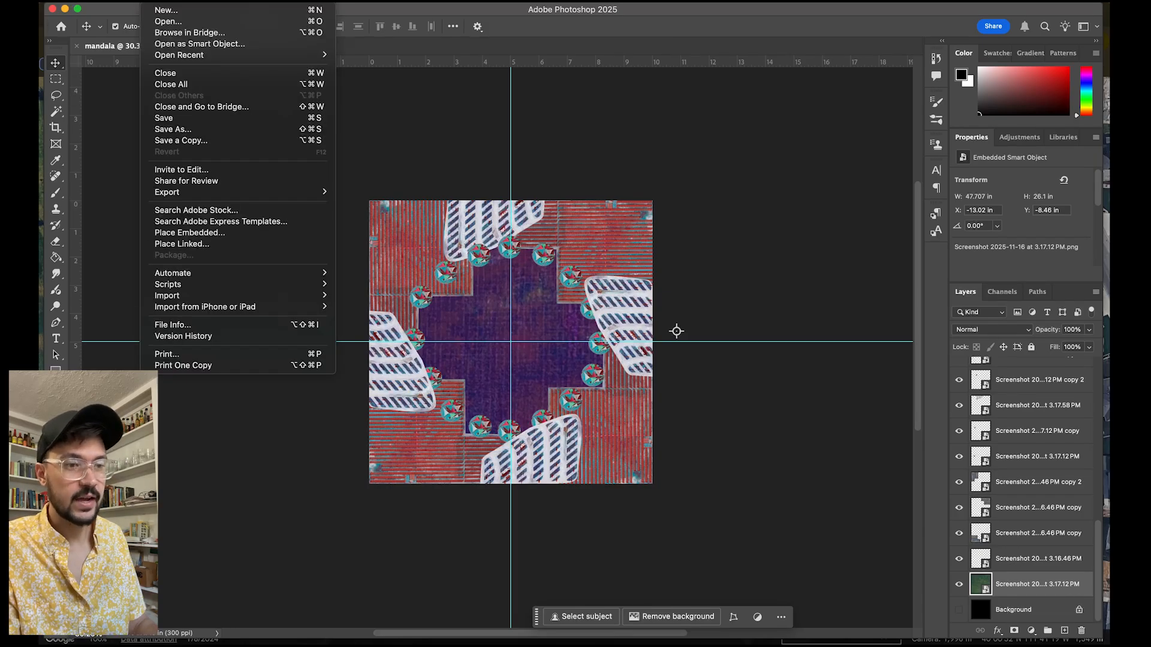
{"action": "mouse_move", "coordinate": [209, 193]}
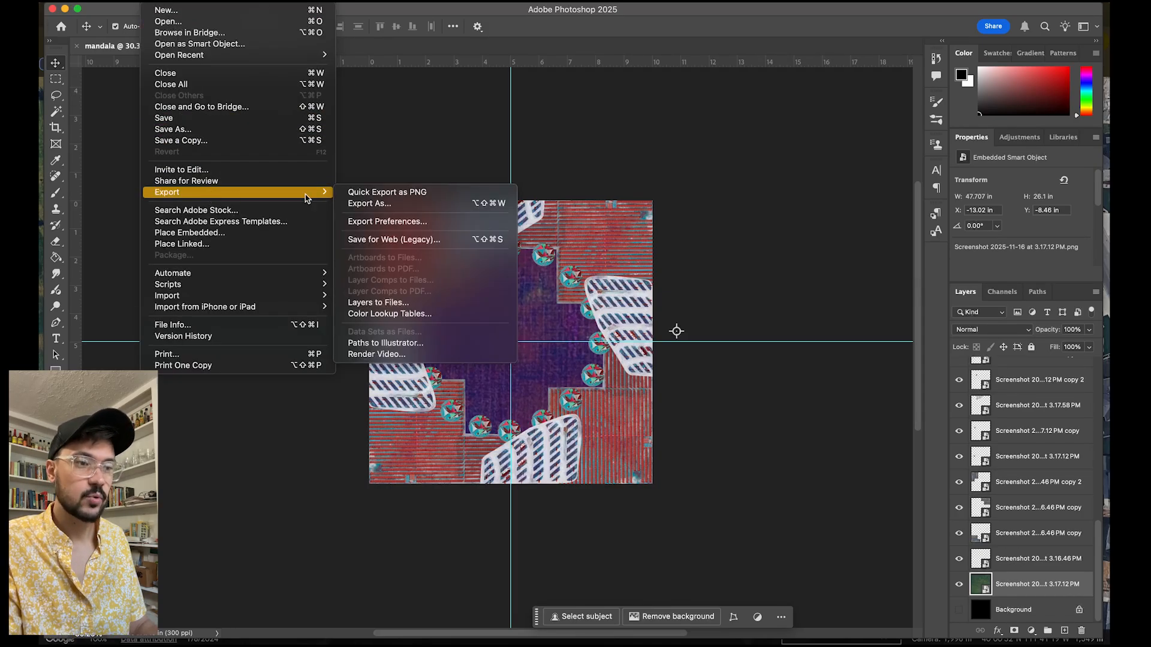
{"action": "left_click", "coordinate": [411, 206]}
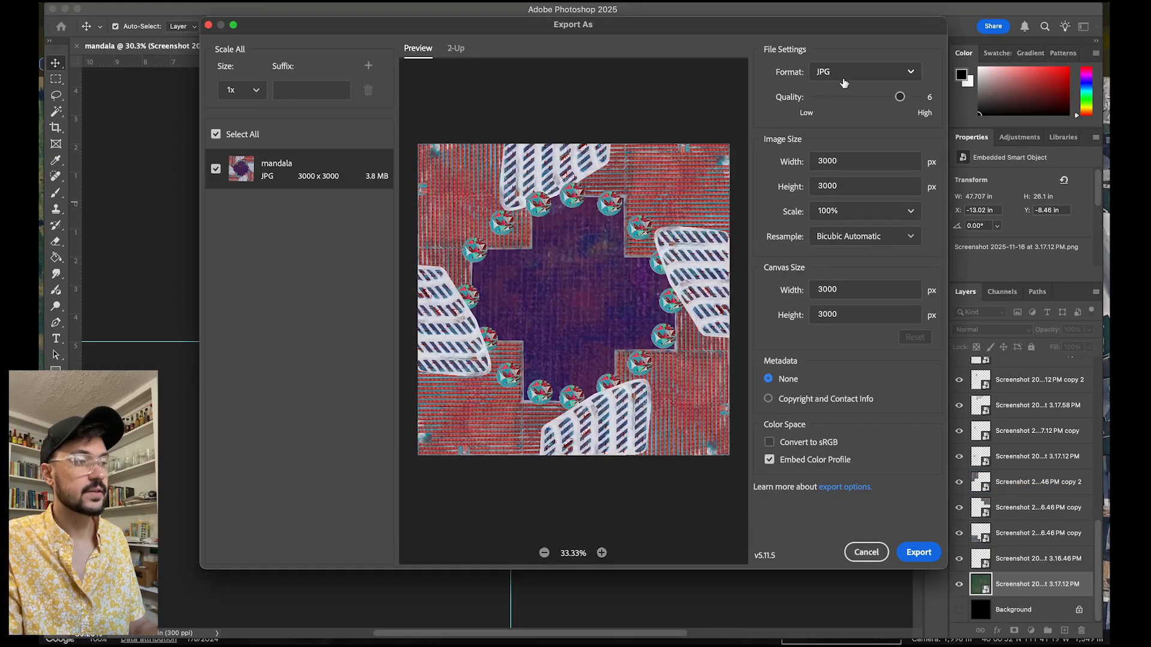
{"action": "left_click_drag", "start_coordinate": [899, 96], "coordinate": [918, 97]}
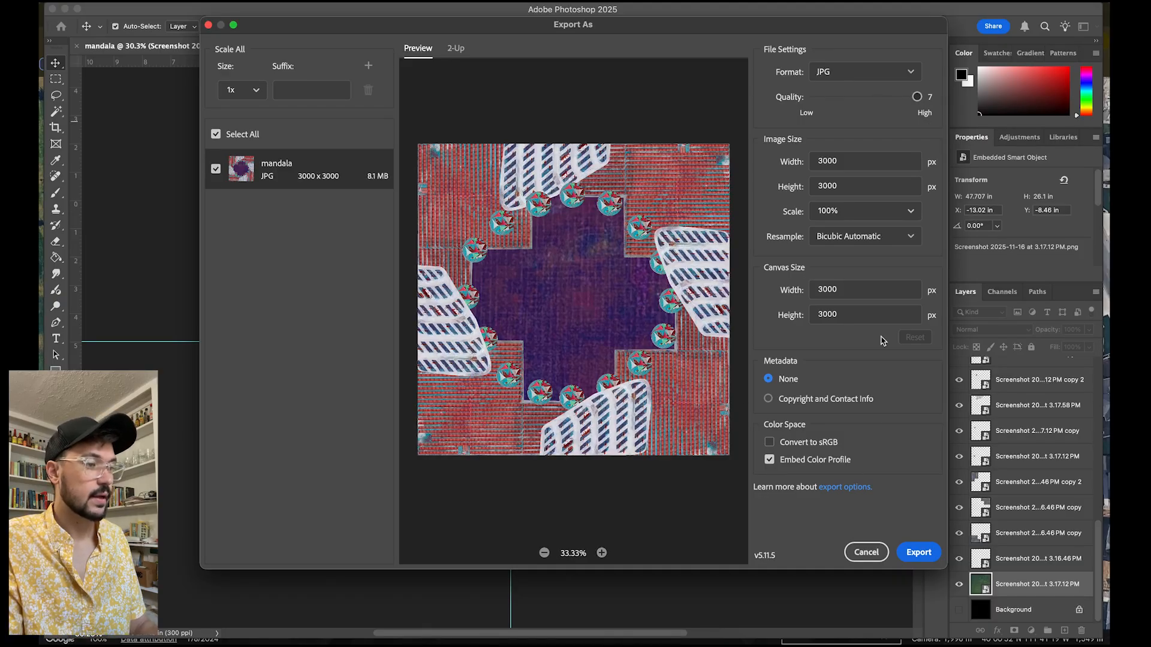
{"action": "left_click", "coordinate": [917, 553]}
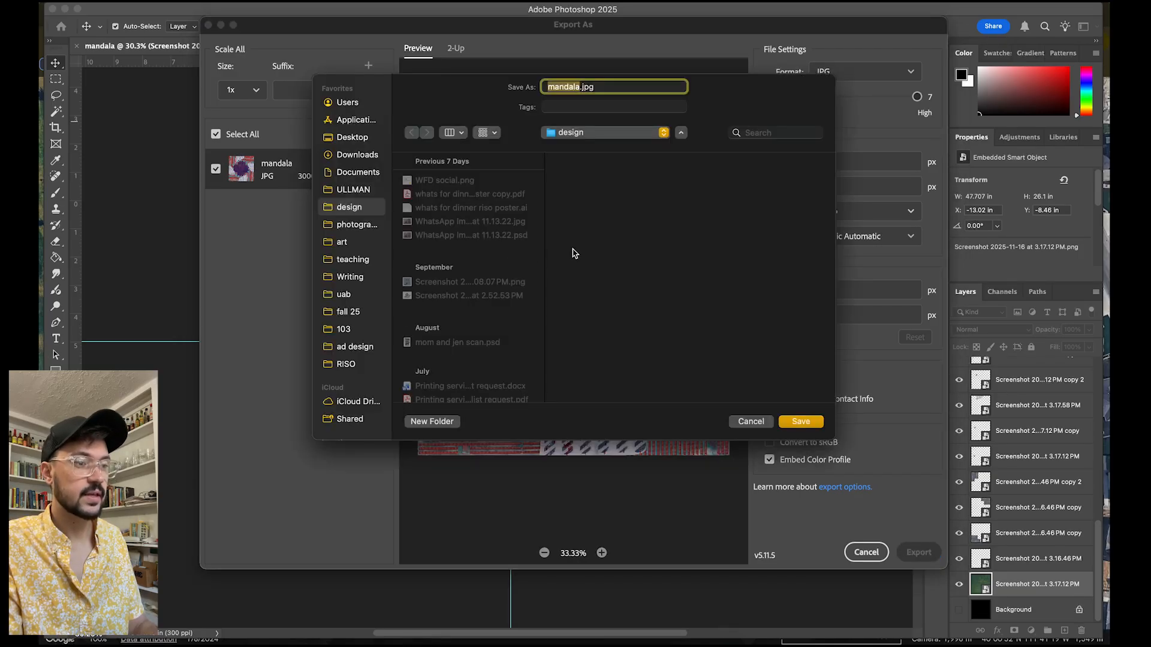
{"action": "left_click", "coordinate": [807, 423]}
{"action": "left_click", "coordinate": [582, 486]}
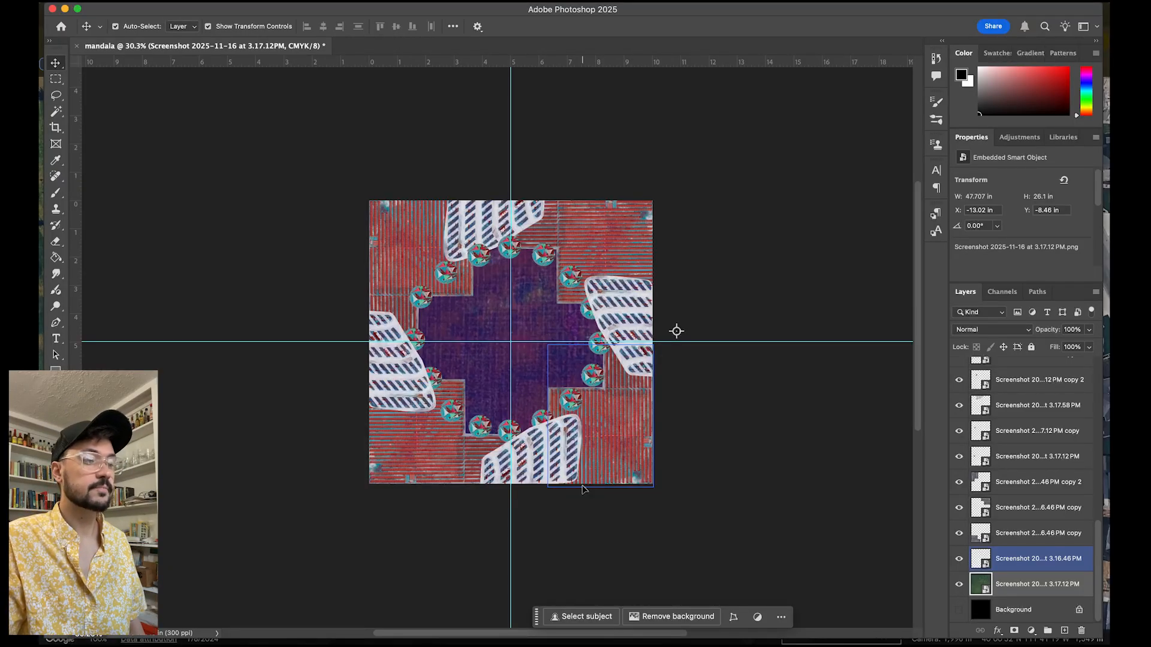
{"action": "left_click", "coordinate": [591, 528]}
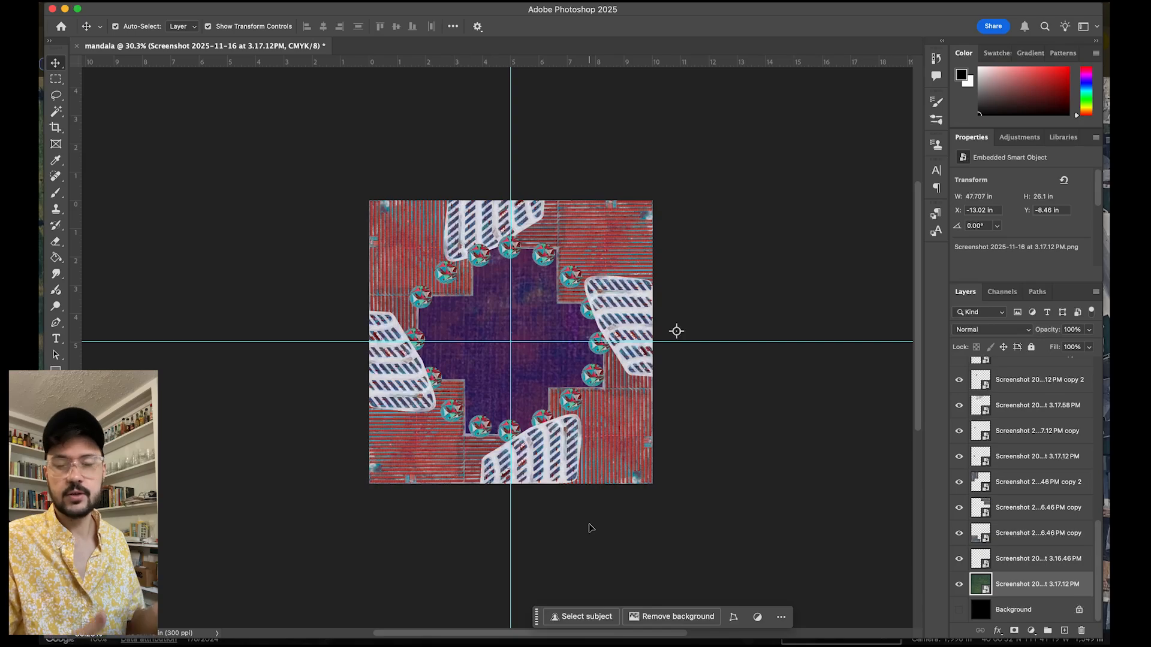